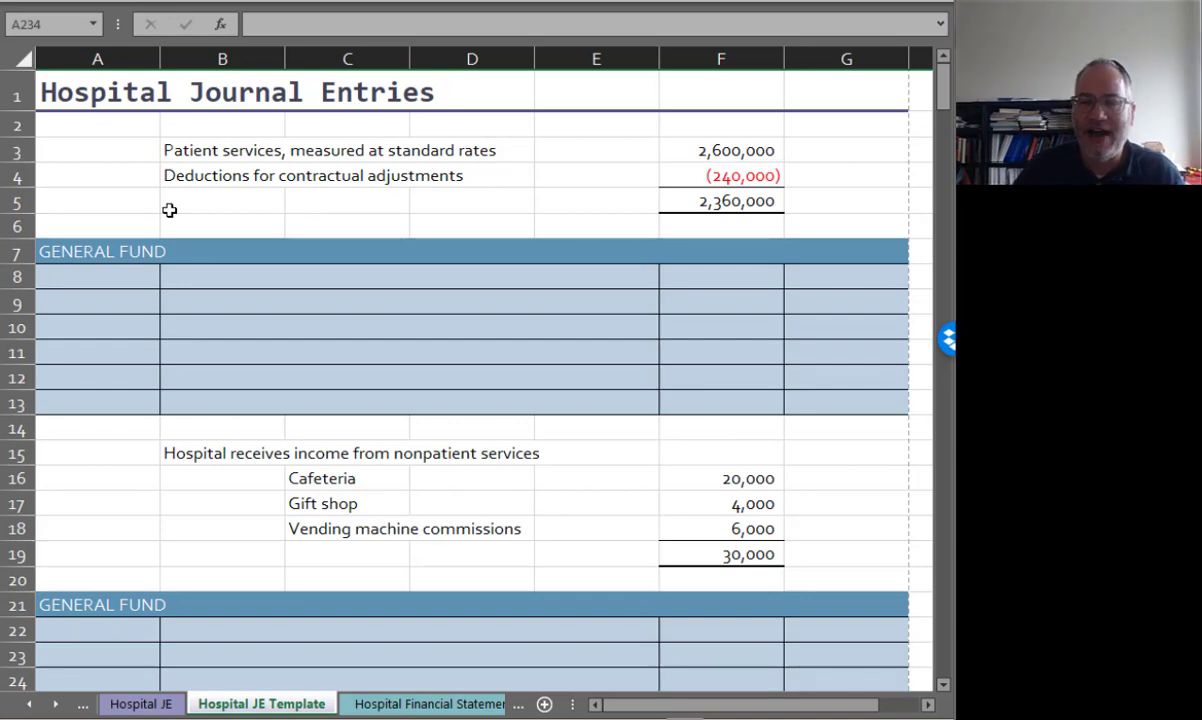
left_click(416, 703)
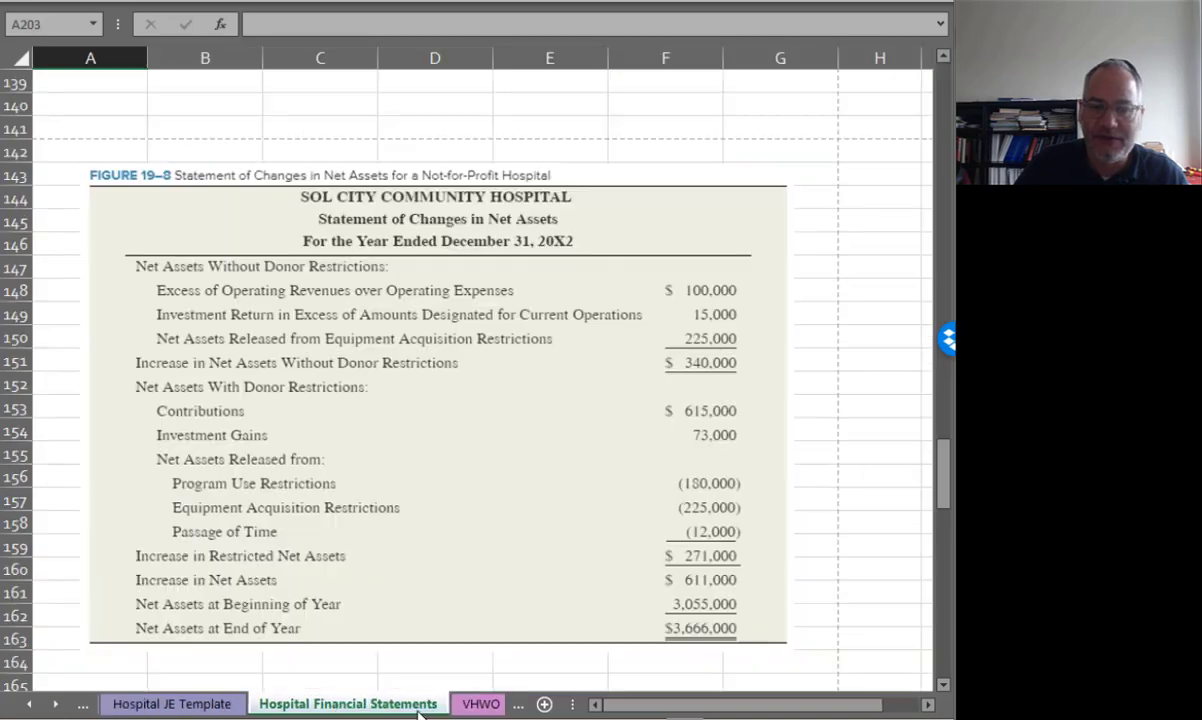
left_click(155, 706)
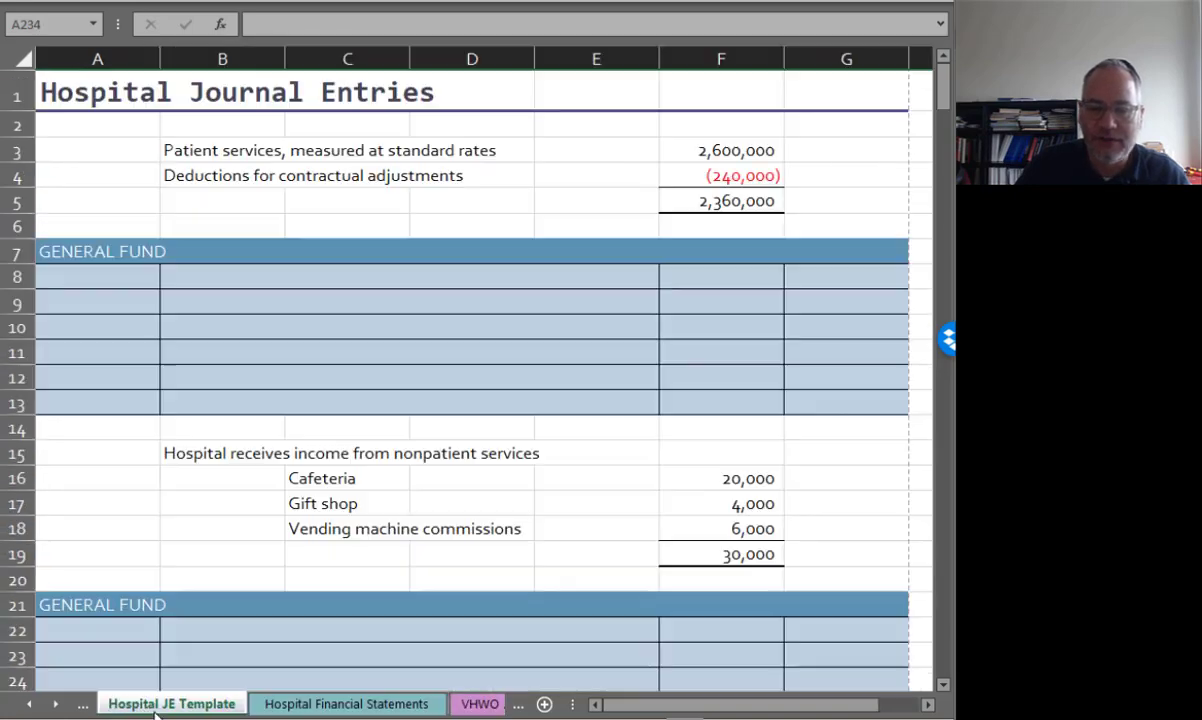
Step: Enter "Accounts receivable" in B8 and link its debit in F8 to the patient services amount at standard rates (=F3)
left_click(216, 280)
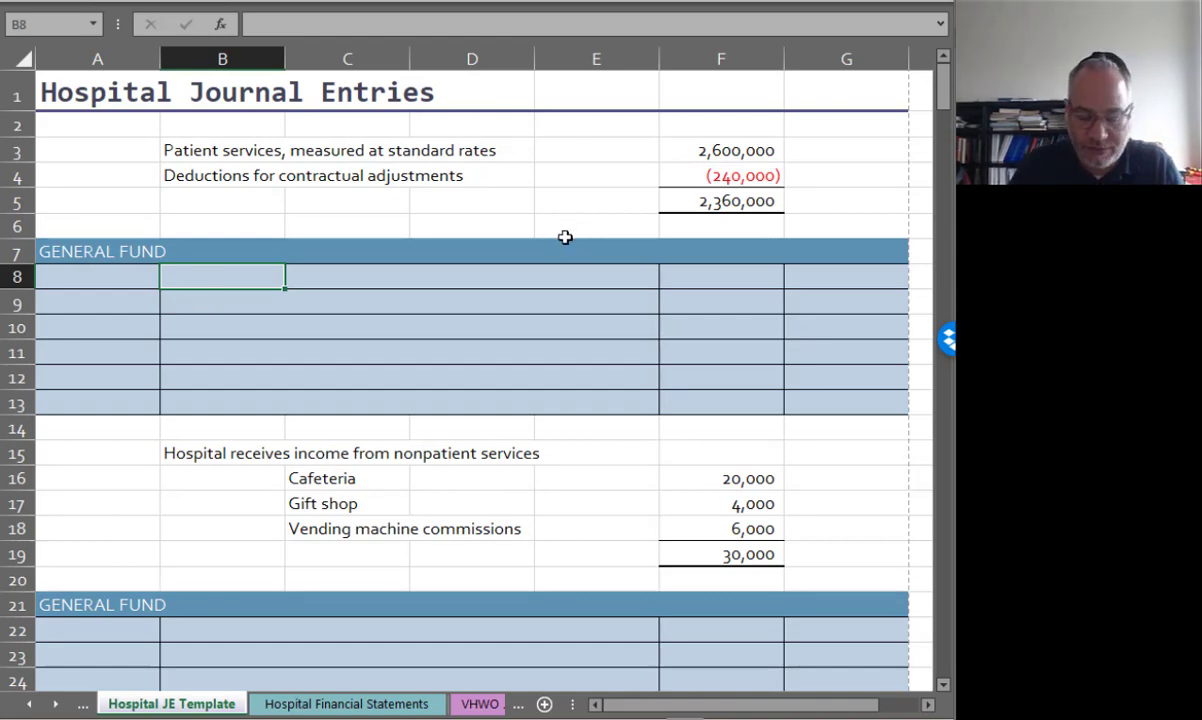
type("Accounts re")
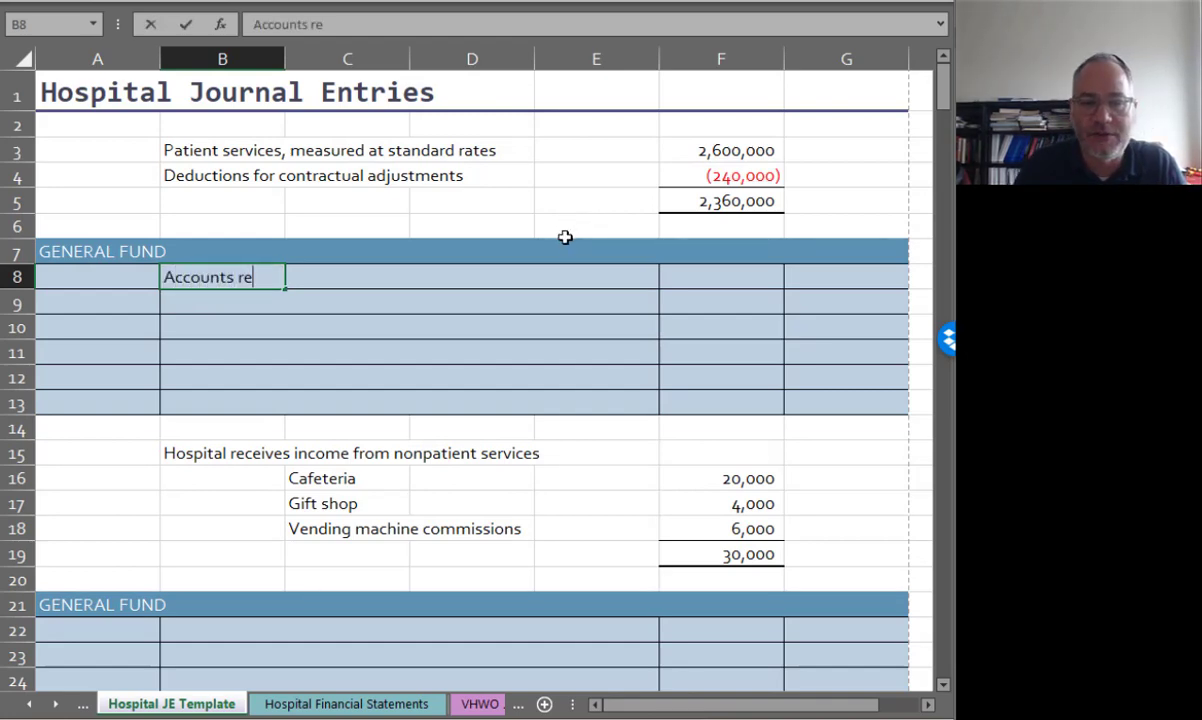
type("ceivable")
key("Right")
key("Right")
key("Right")
key("Right")
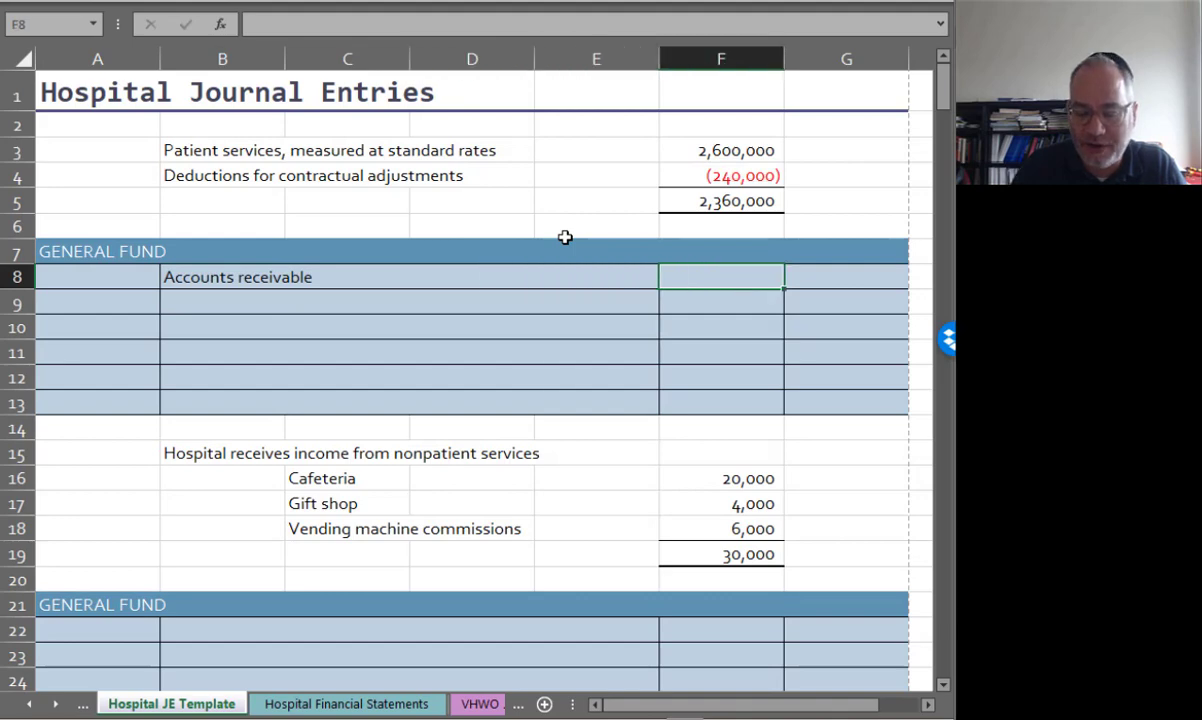
type("=")
left_click(725, 150)
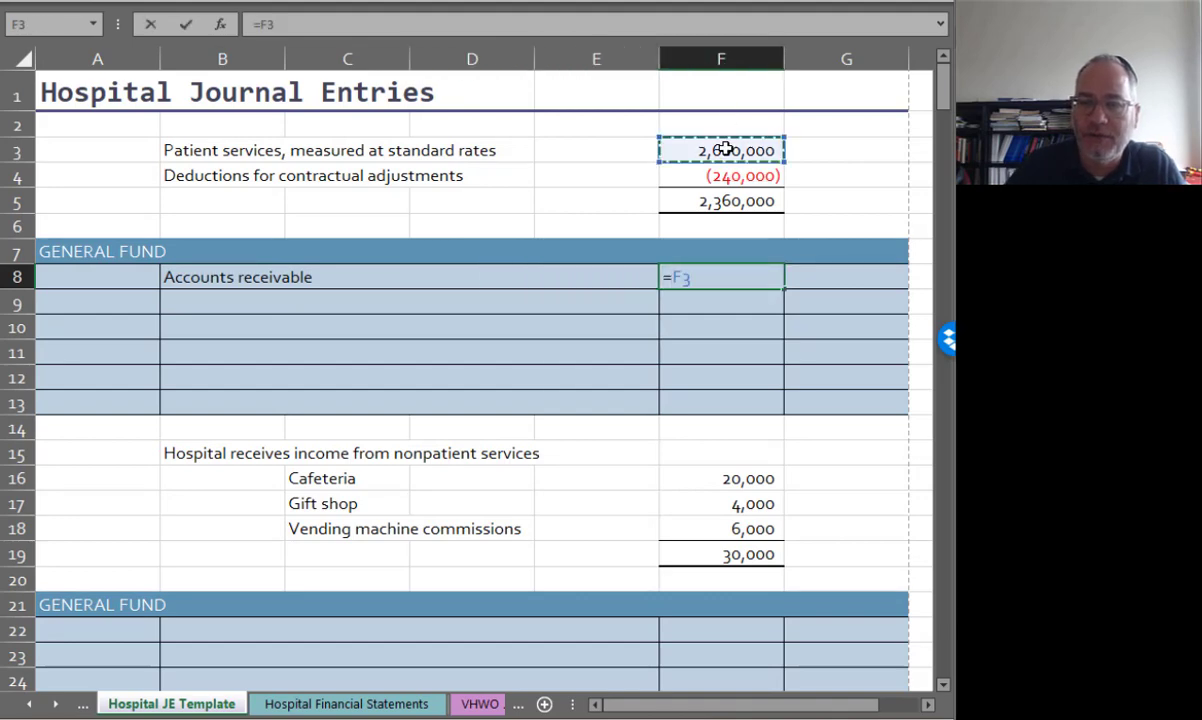
key("Return")
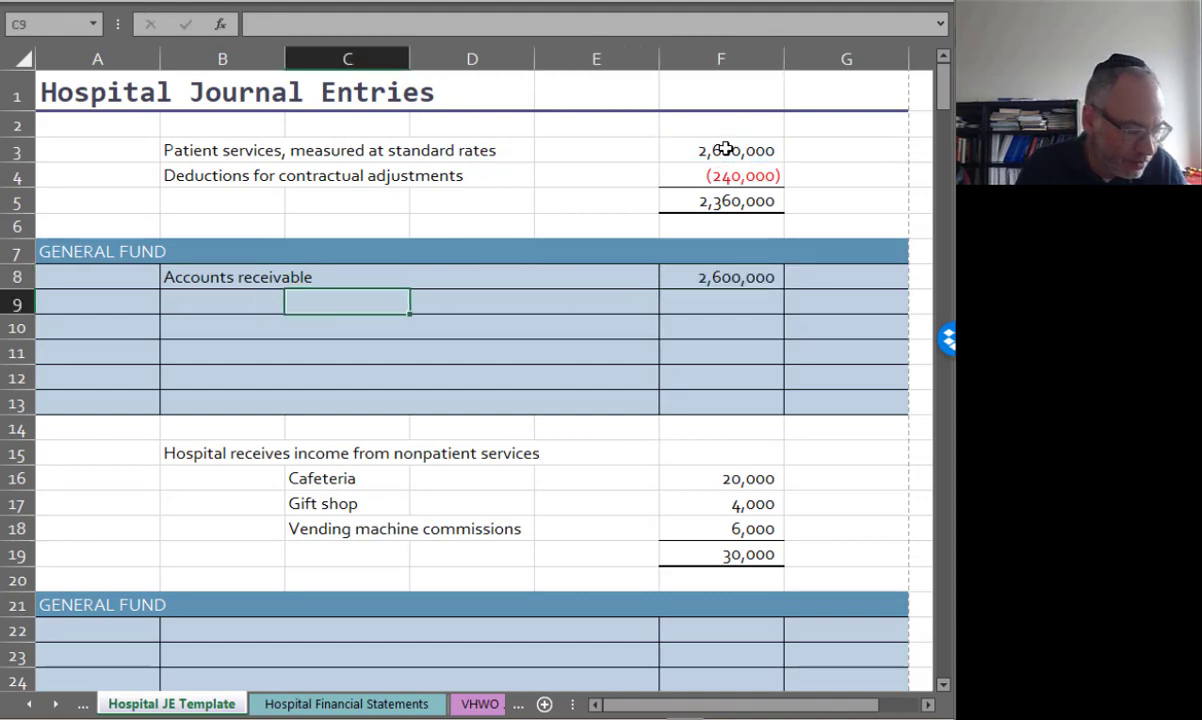
Step: Enter "Patient services revenue" as the credit account in C9 and link its amount in G9 to the receivable debit (=F8)
type("Patient serv")
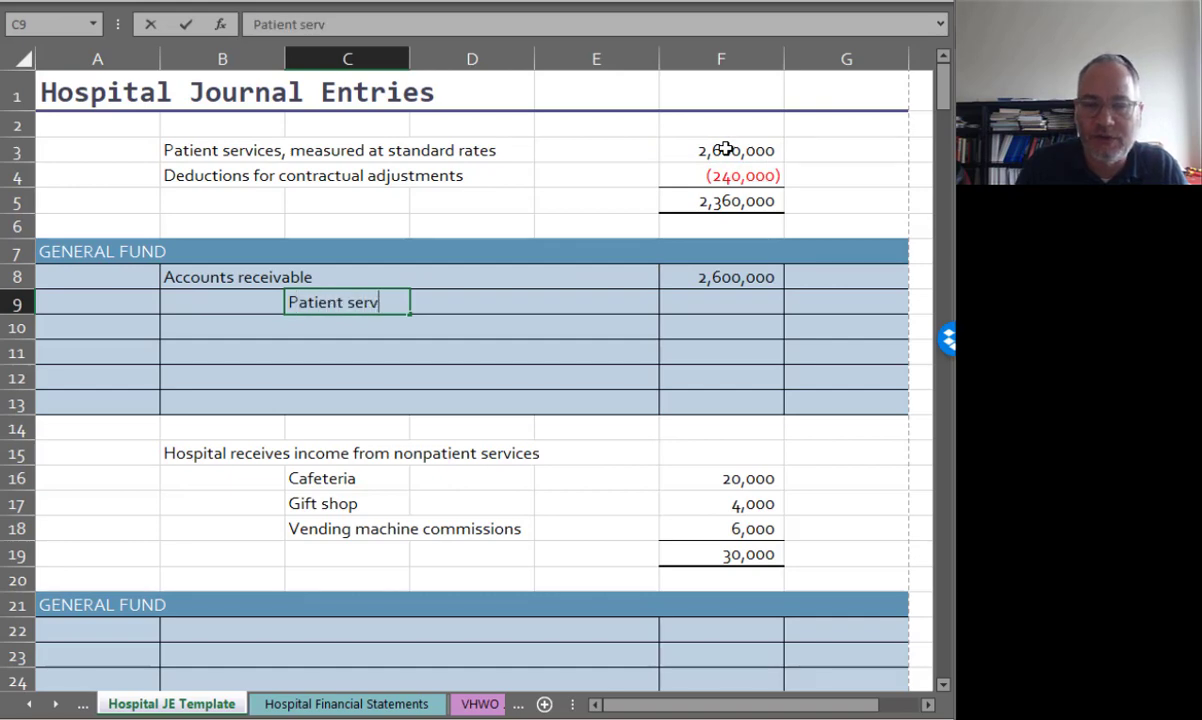
type("ice s revenue")
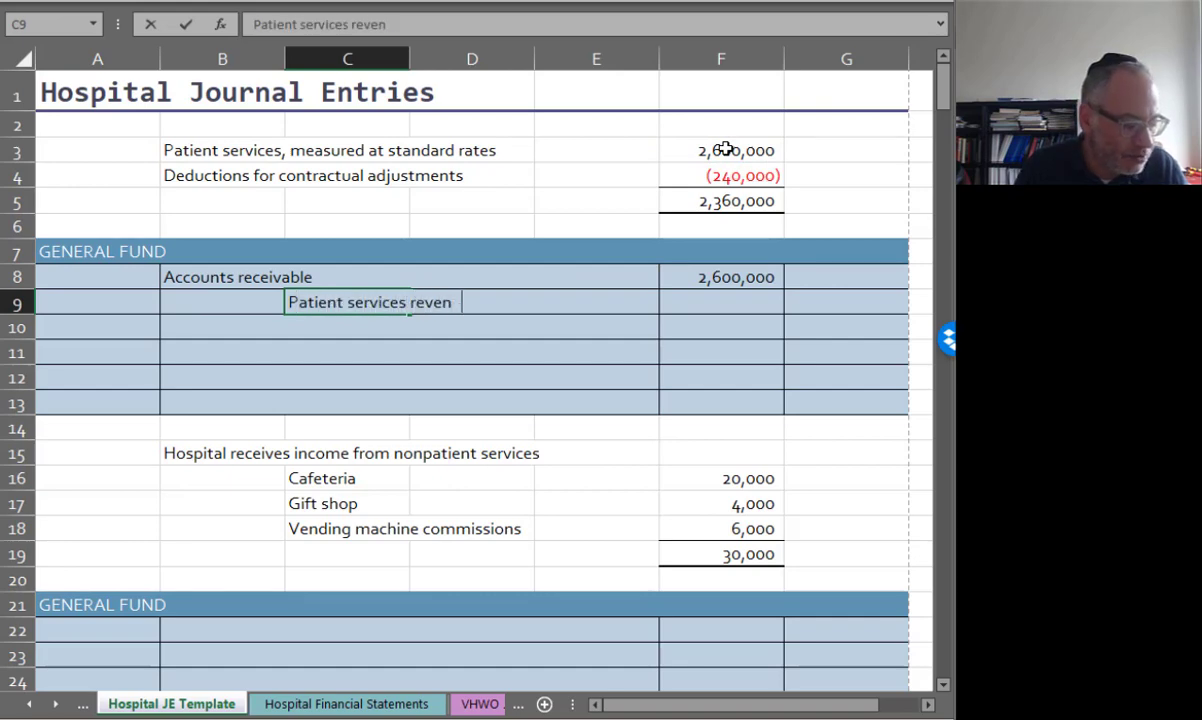
key("Tab")
key("Tab")
key("Tab")
key("Tab")
type("=")
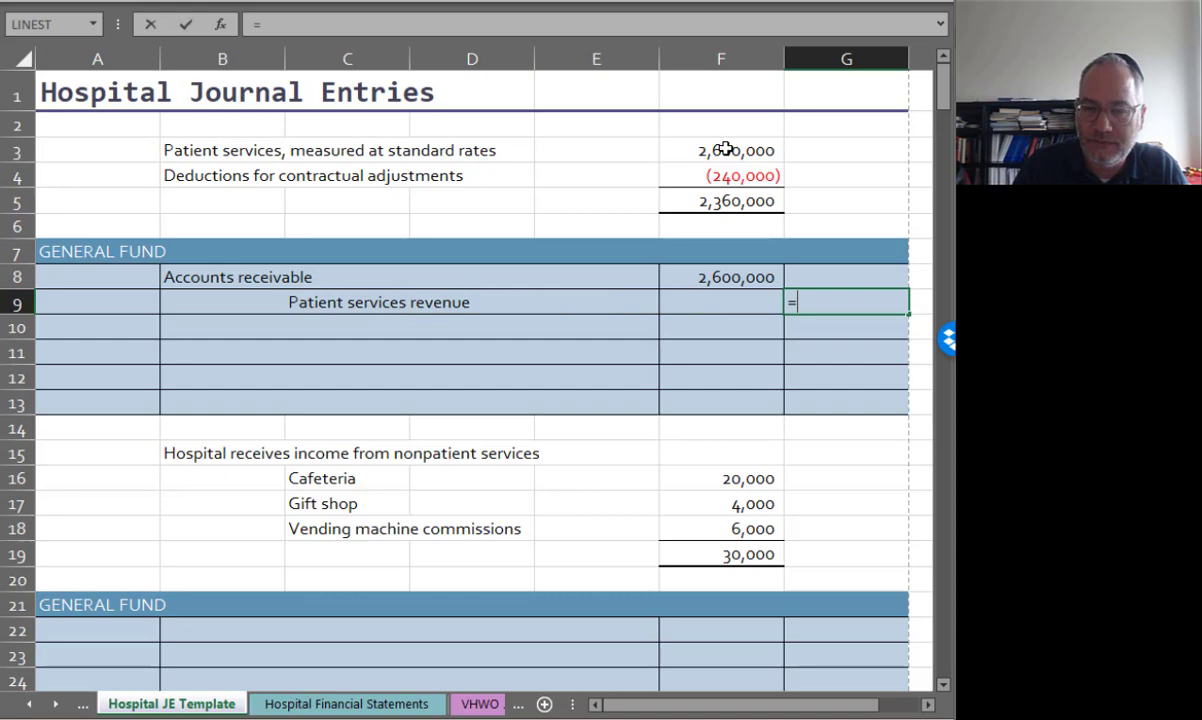
key("Up")
key("Left")
key("Return")
Step: Enter "Patient services revenue" in B11 as the debit account of the second general fund entry
key("Down")
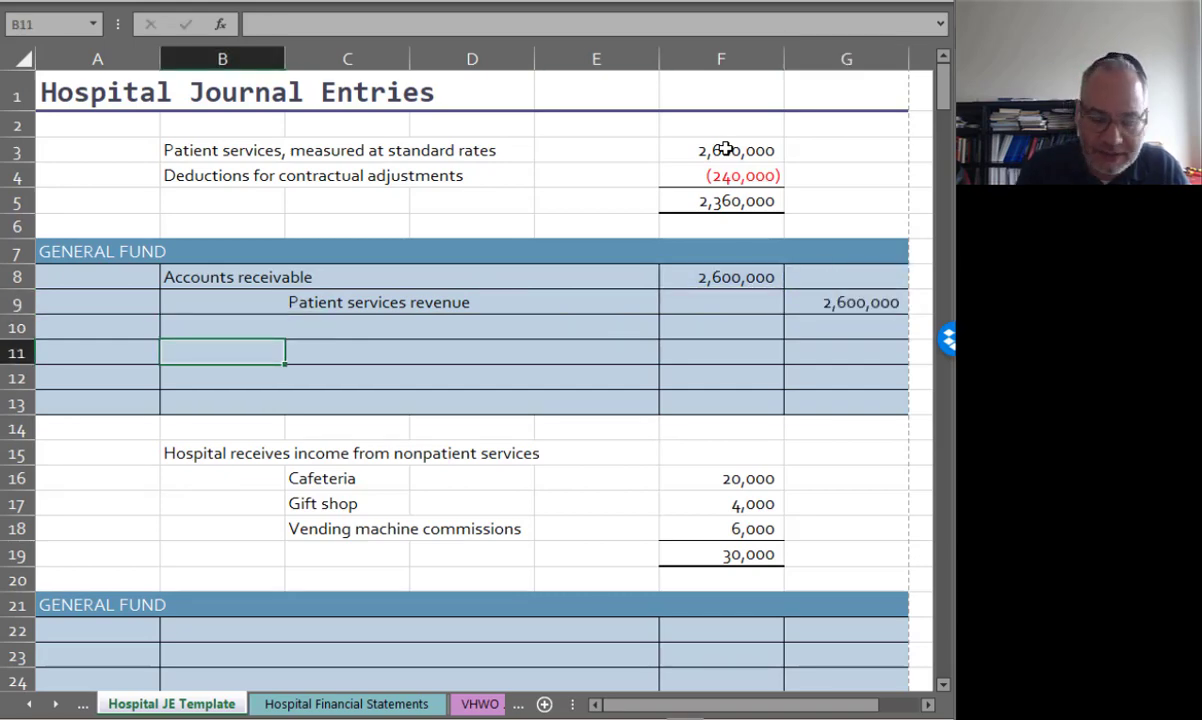
type("Patient srevice")
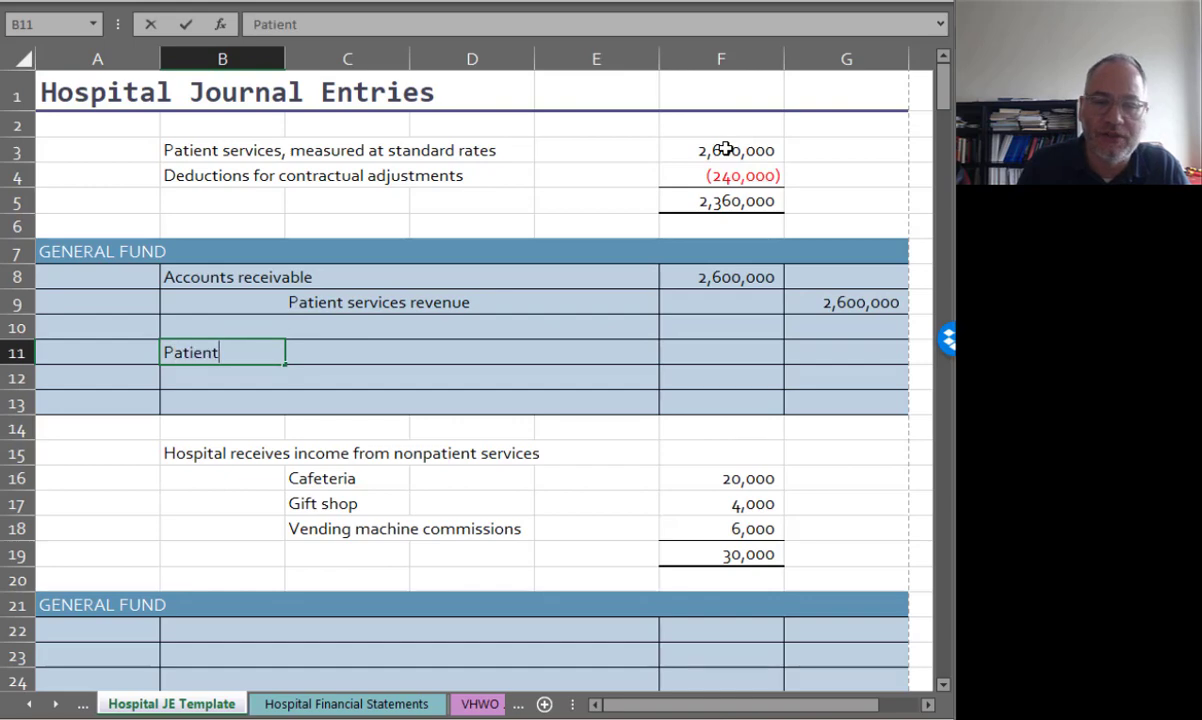
key("BackSpace")
key("BackSpace")
key("BackSpace")
key("BackSpace")
key("BackSpace")
key("BackSpace")
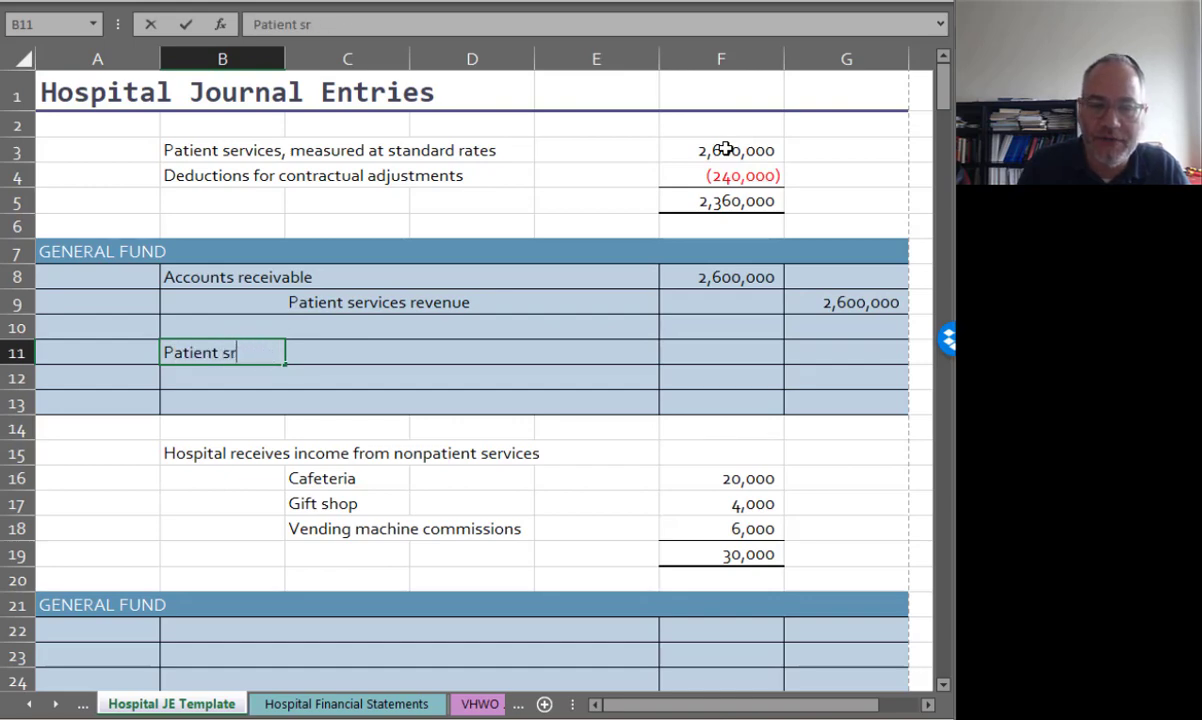
type("eriv")
key("BackSpace")
key("BackSpace")
type("vices revenue")
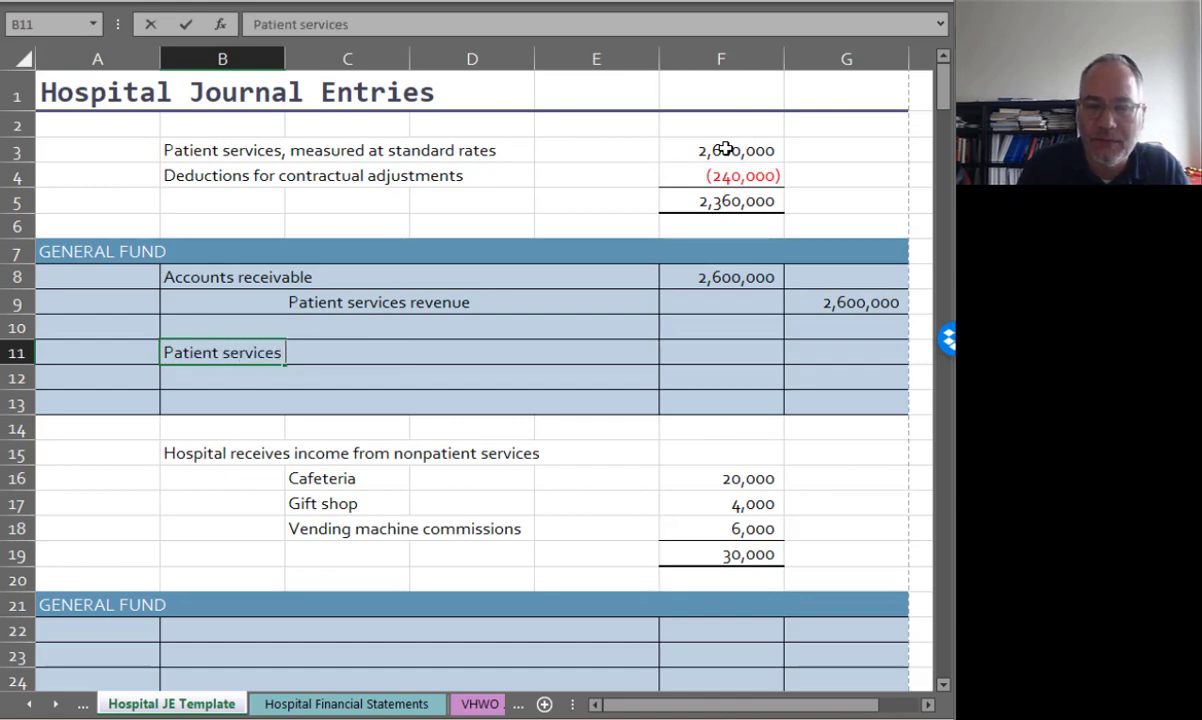
key("ctrl+Return")
Step: Set the debit in F11 to the contractual adjustments deduction with its sign reversed (=-F4)
key("Right")
key("Right")
key("Right")
key("Right")
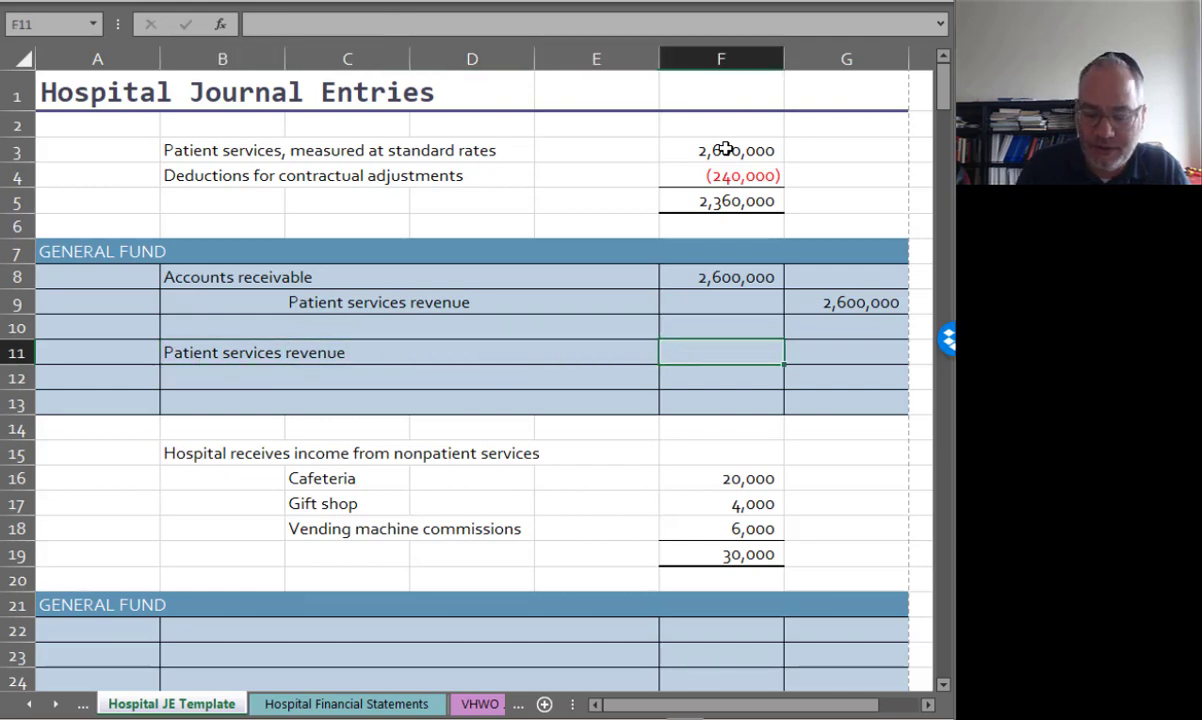
type("=")
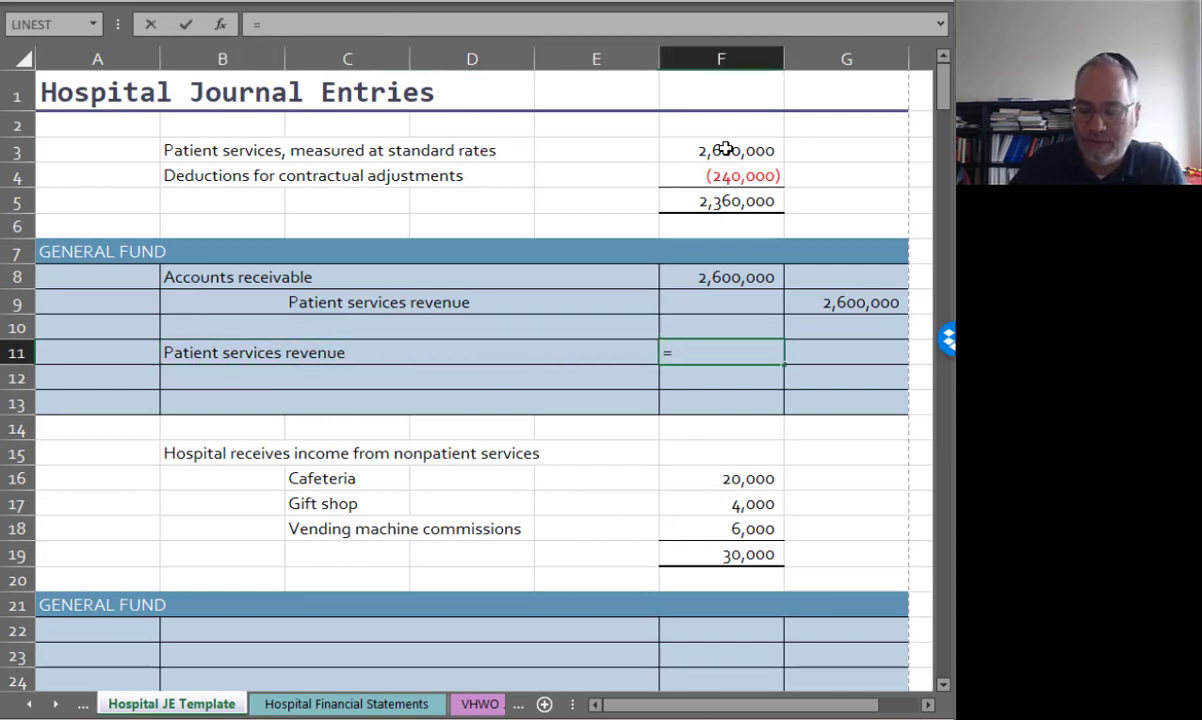
type("-")
left_click(720, 177)
key("Return")
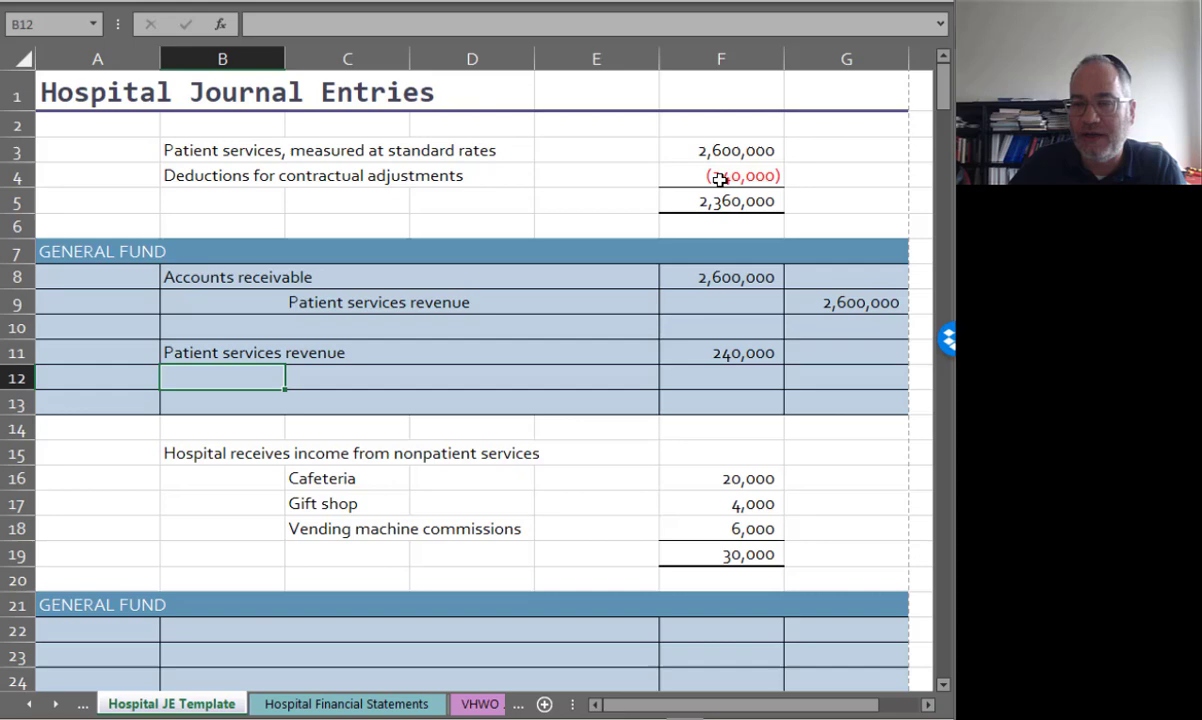
Step: Enter "Accounts receivable" in C12 as the credit account for the contractual adjustments
left_click(324, 367)
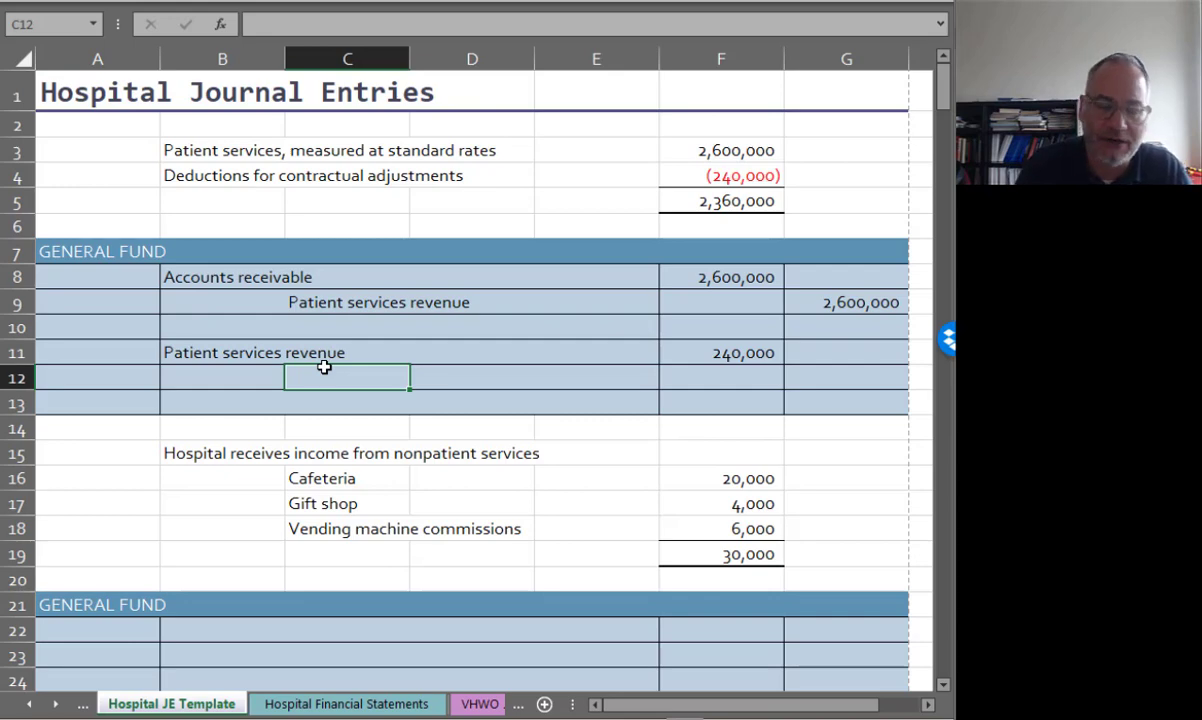
type("Accounts receivba")
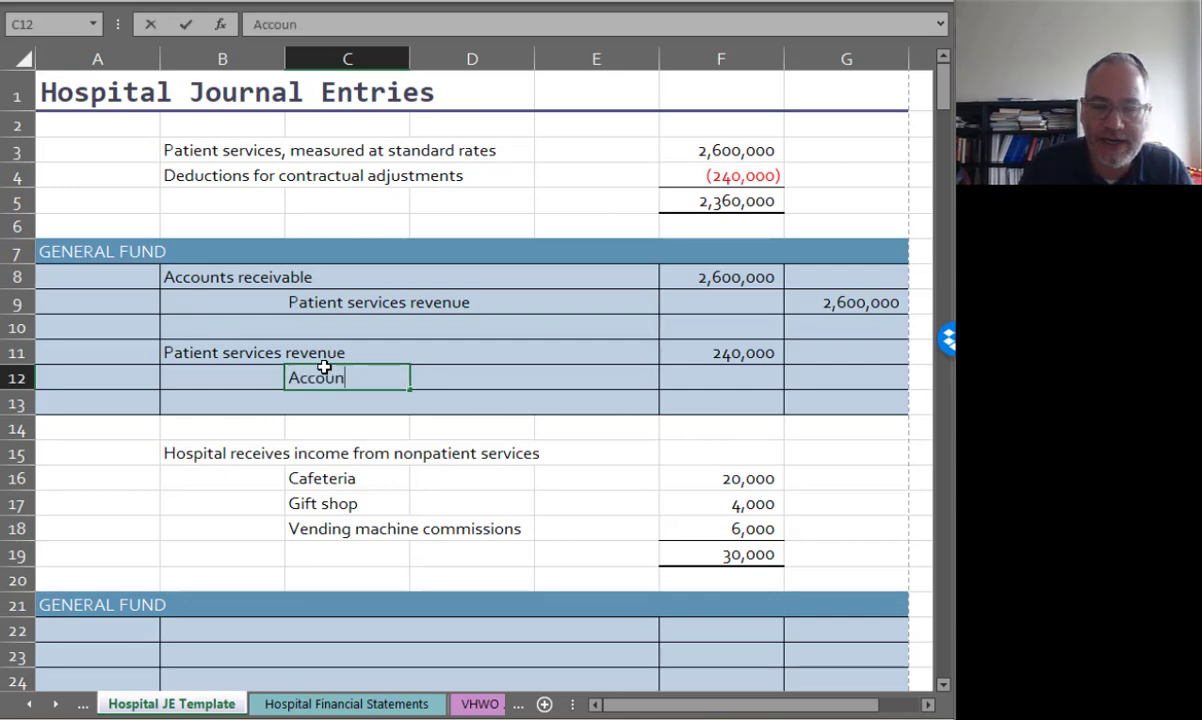
key("BackSpace")
key("BackSpace")
key("BackSpace")
key("BackSpace")
key("BackSpace")
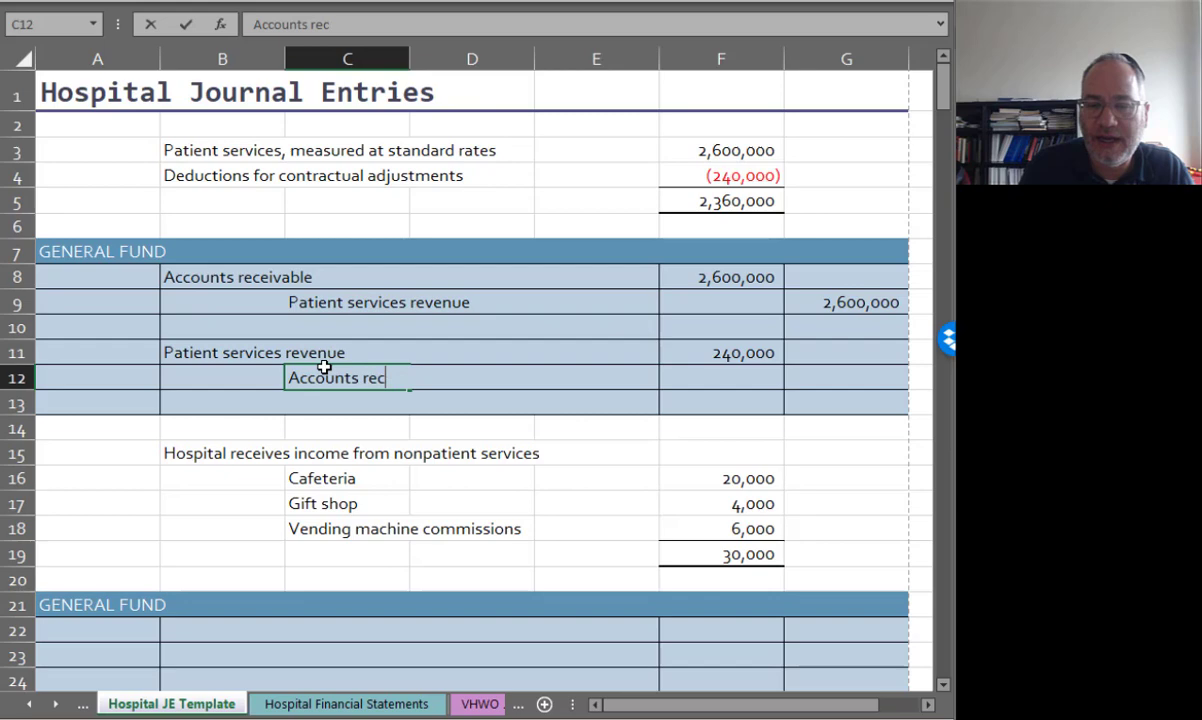
type("eivable")
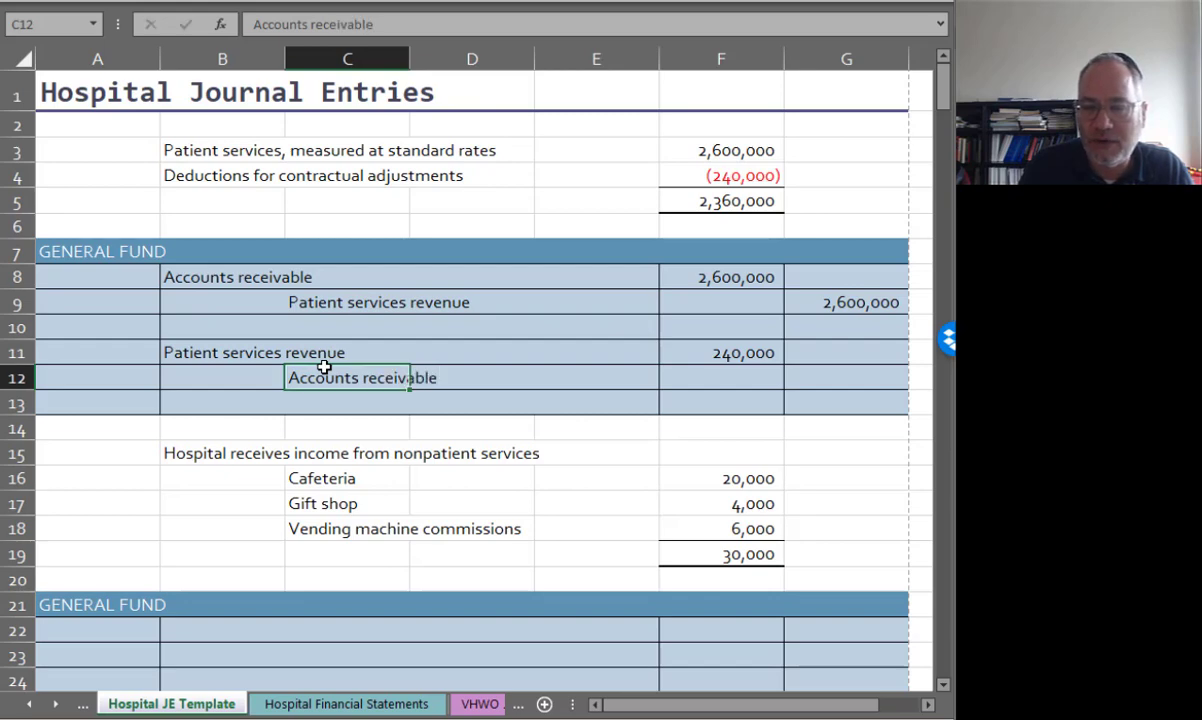
Step: Link the accounts receivable credit in G12 to the patient services revenue debit (=F11)
key("Tab")
key("Tab")
type("=")
key("Left")
key("Up")
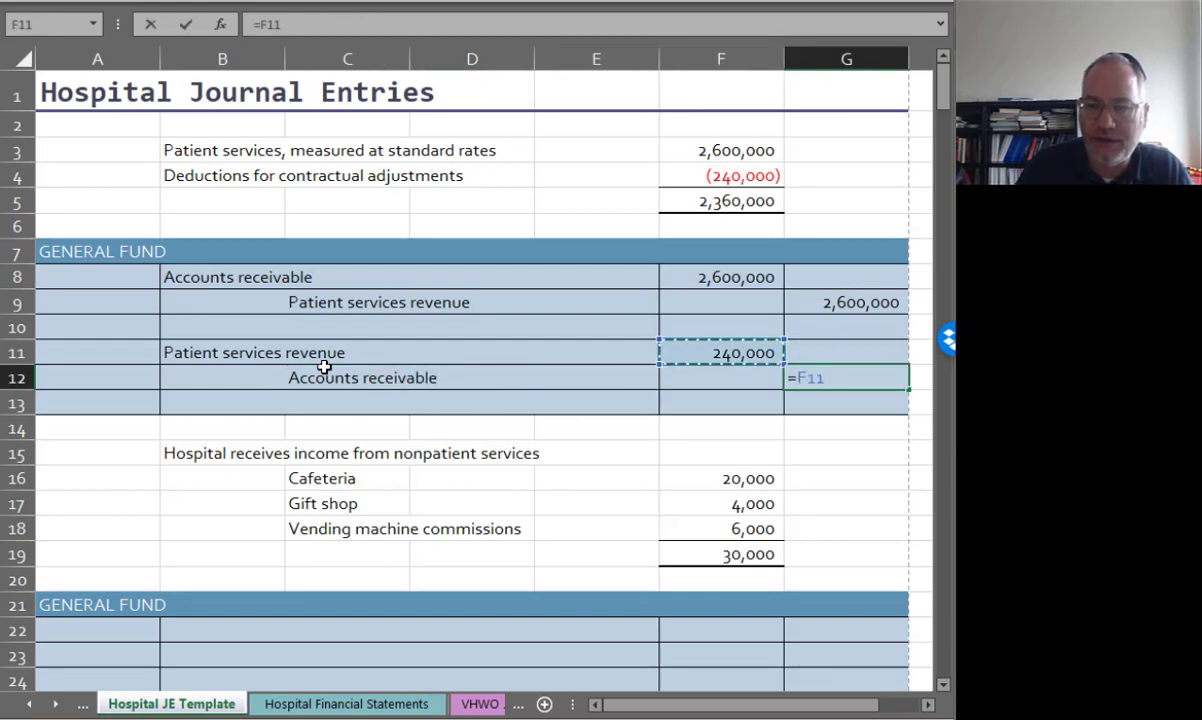
key("Return")
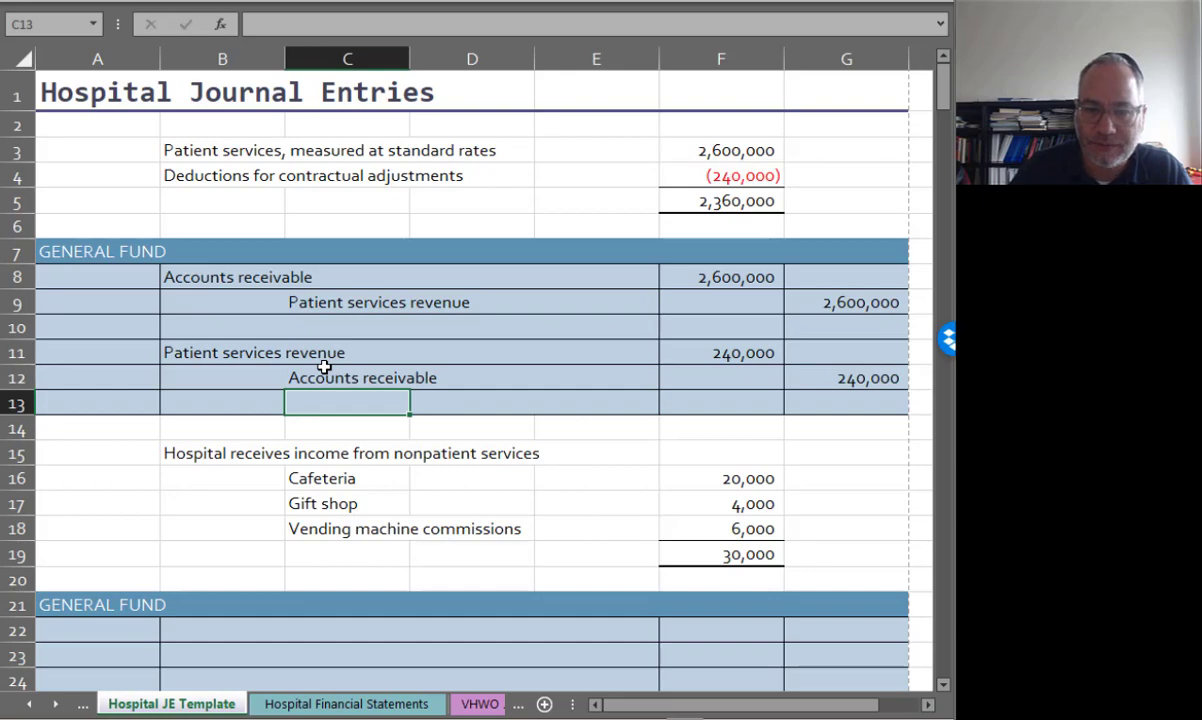
Step: Enter "Cash" in B22 and link its debit in F22 to the total income from nonpatient services (=F19)
scroll(324, 367, "down", 2)
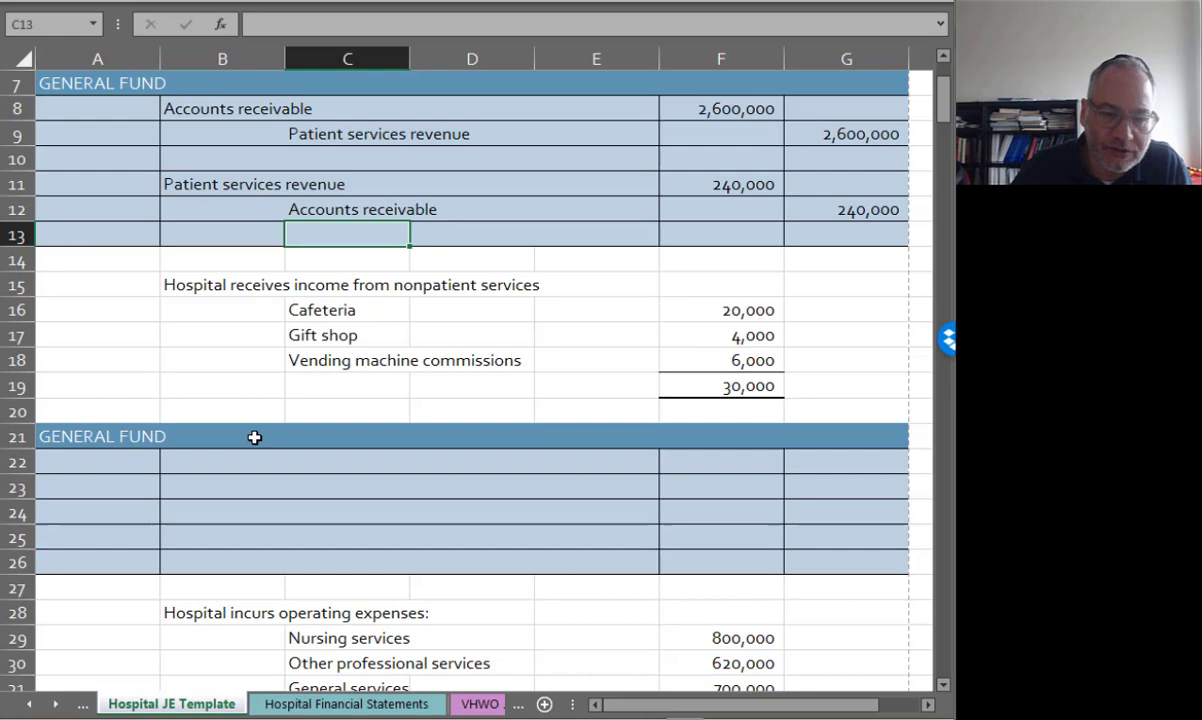
left_click(189, 460)
type("Ca")
key("Tab")
key("Tab")
key("Tab")
key("Tab")
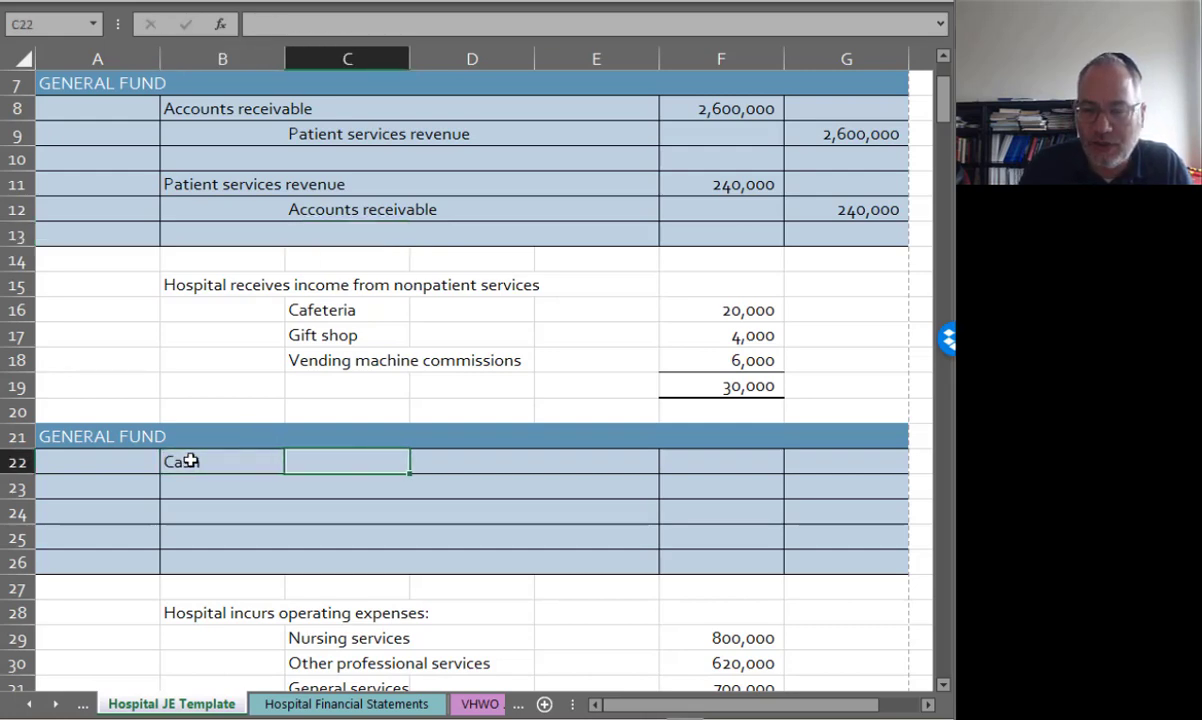
type("=")
key("Up")
key("Up")
key("Up")
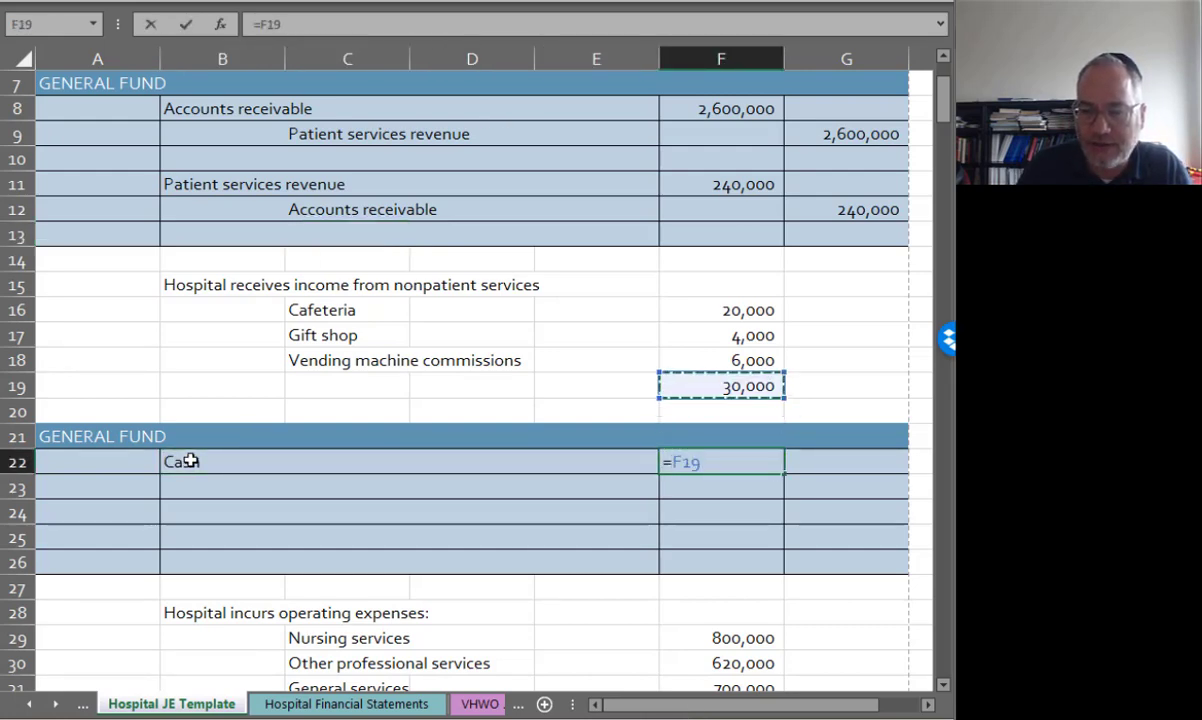
key("Return")
Step: Enter "Revenue from cafeteria sales" in C23 and link its credit in G23 to the cafeteria amount (=F16)
key("Tab")
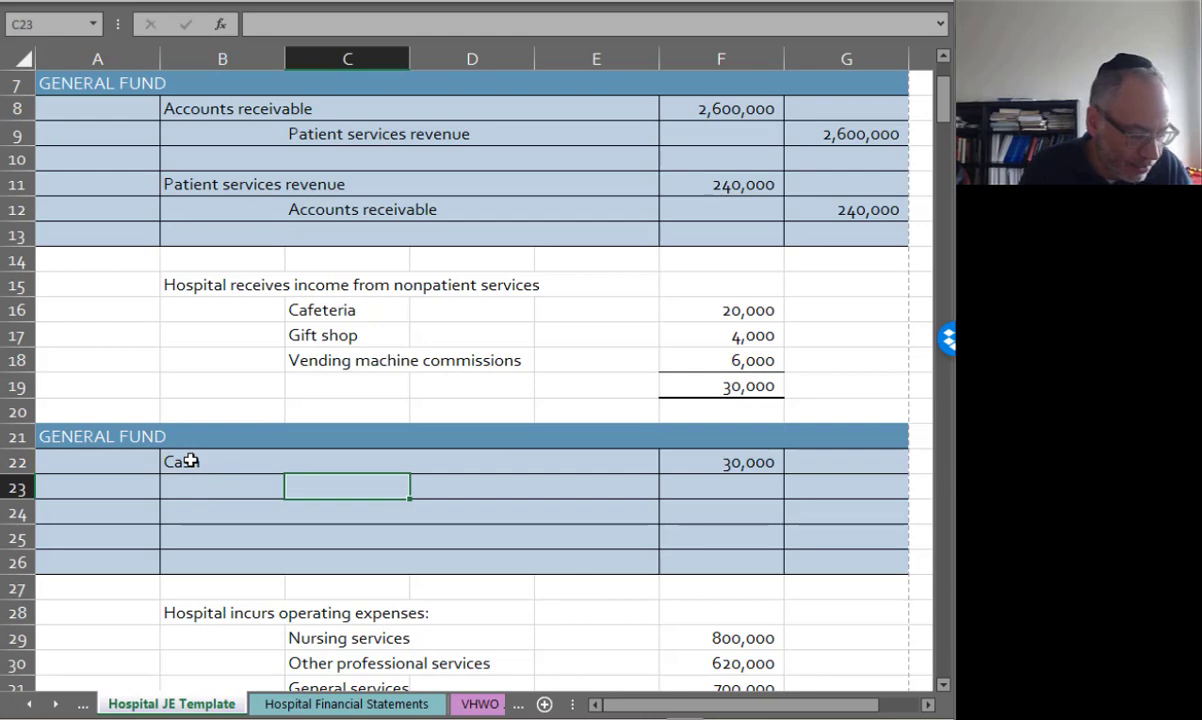
type("Revenue from")
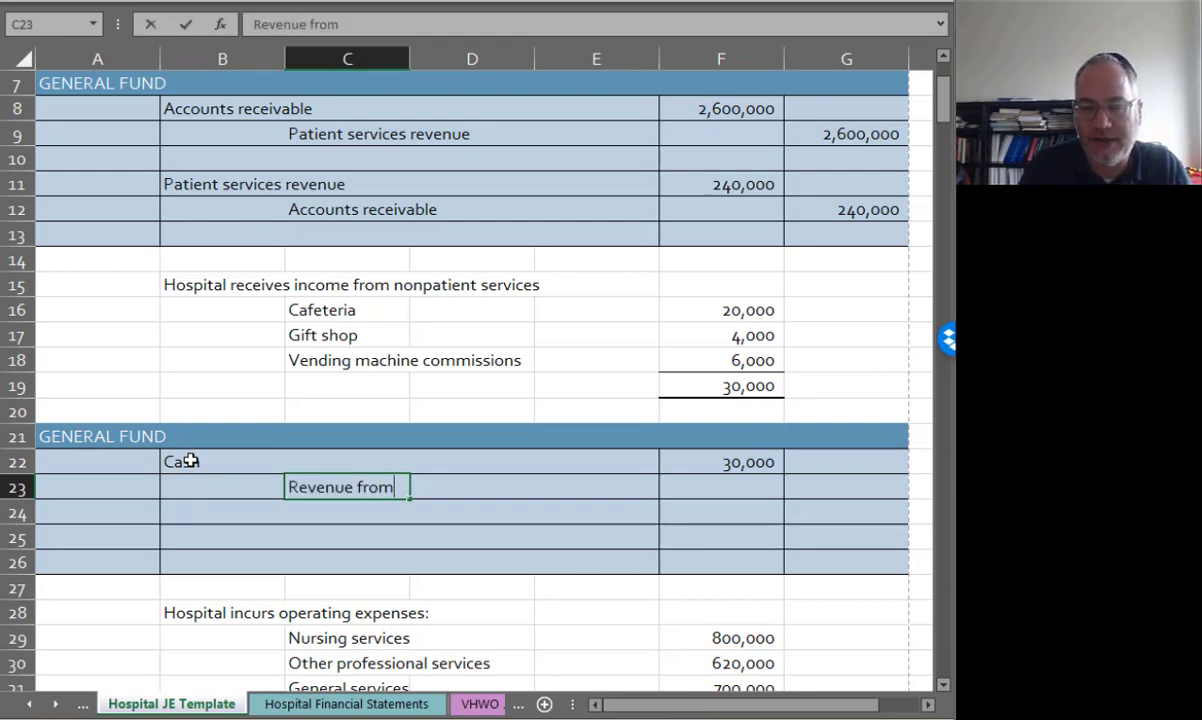
type(" cateteria sales")
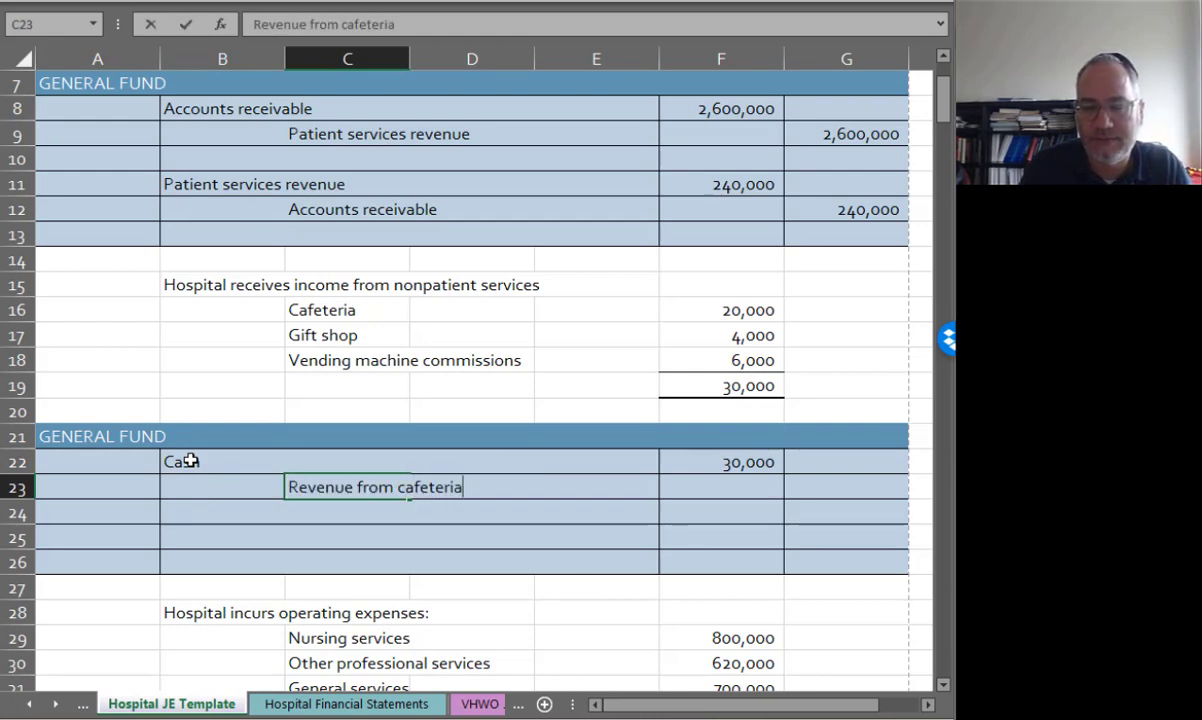
key("ctrl+Return")
key("Right")
key("Right")
key("Right")
key("Right")
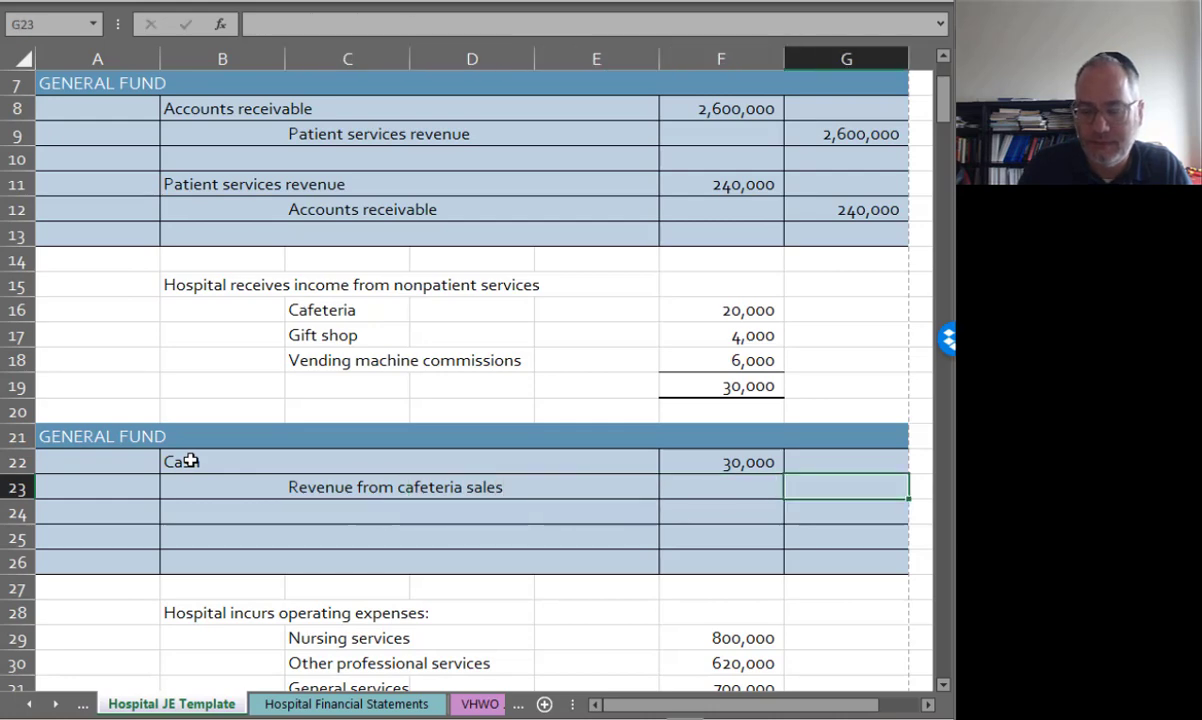
type("=")
left_click(723, 310)
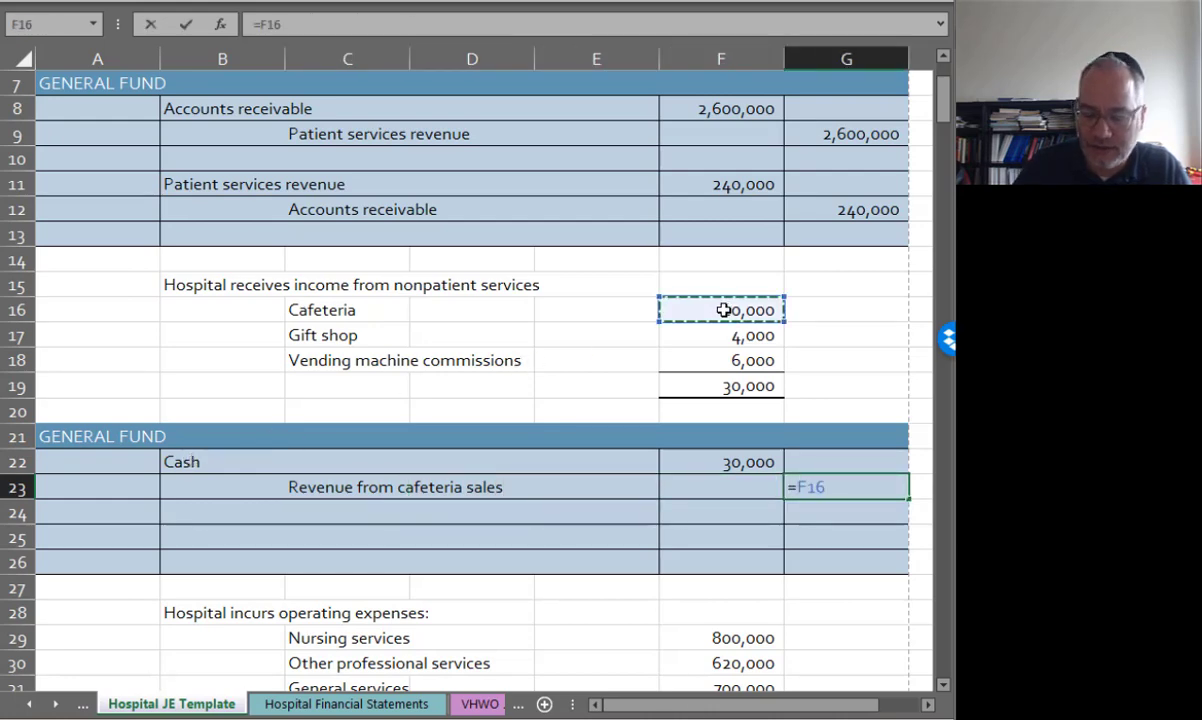
key("Return")
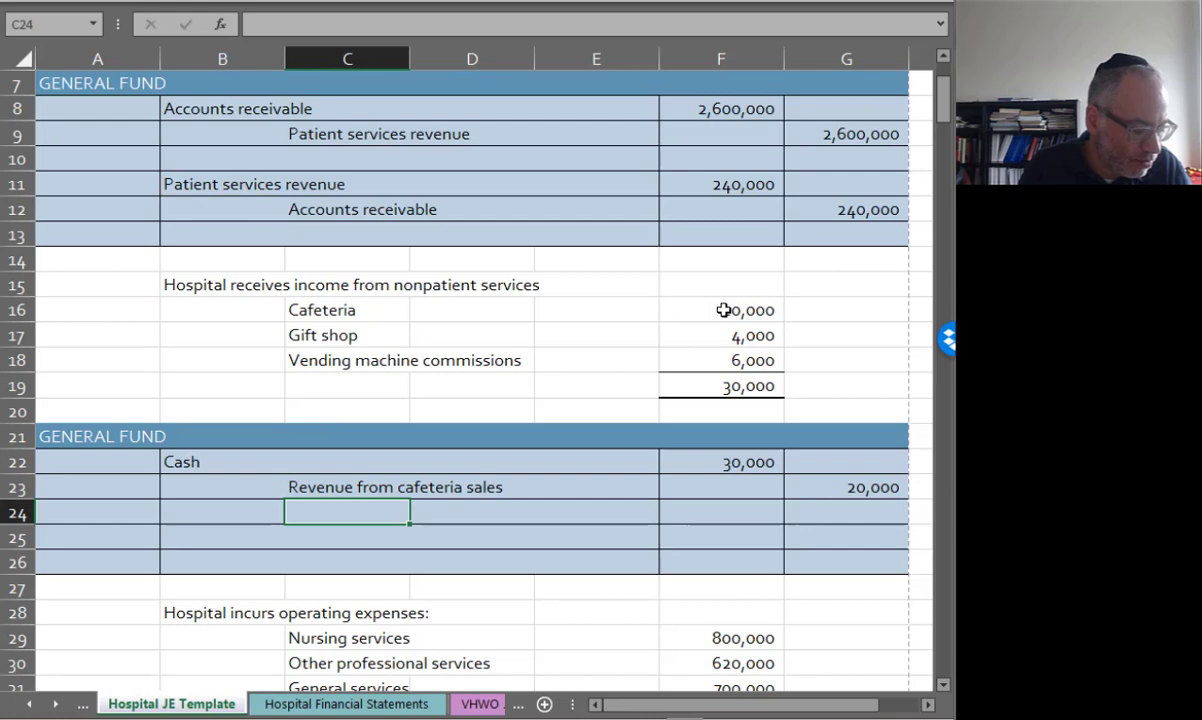
Step: Enter "Revenue from gift shop sales" in C24 and link its credit in G24 to the gift shop amount (=F17)
key("ctrl+apostrophe")
key("ctrl+BackSpace")
key("ctrl+BackSpace")
type("gift ")
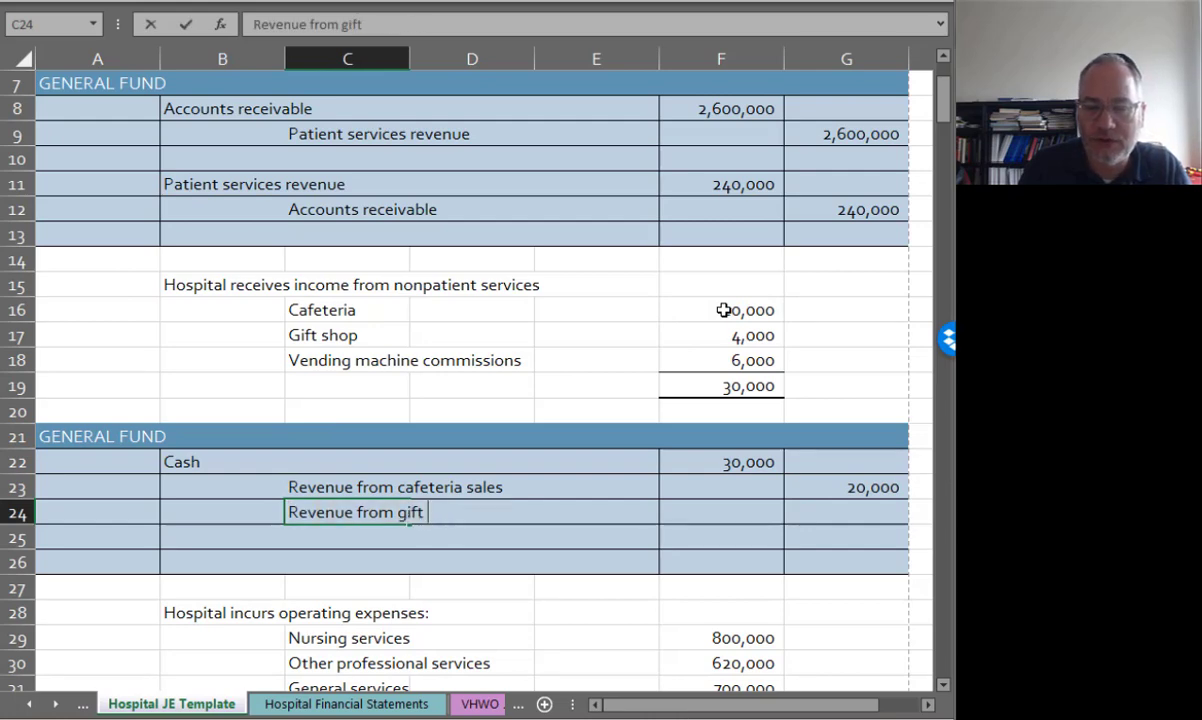
type("shop sales")
key("Tab")
key("Tab")
key("Tab")
key("Tab")
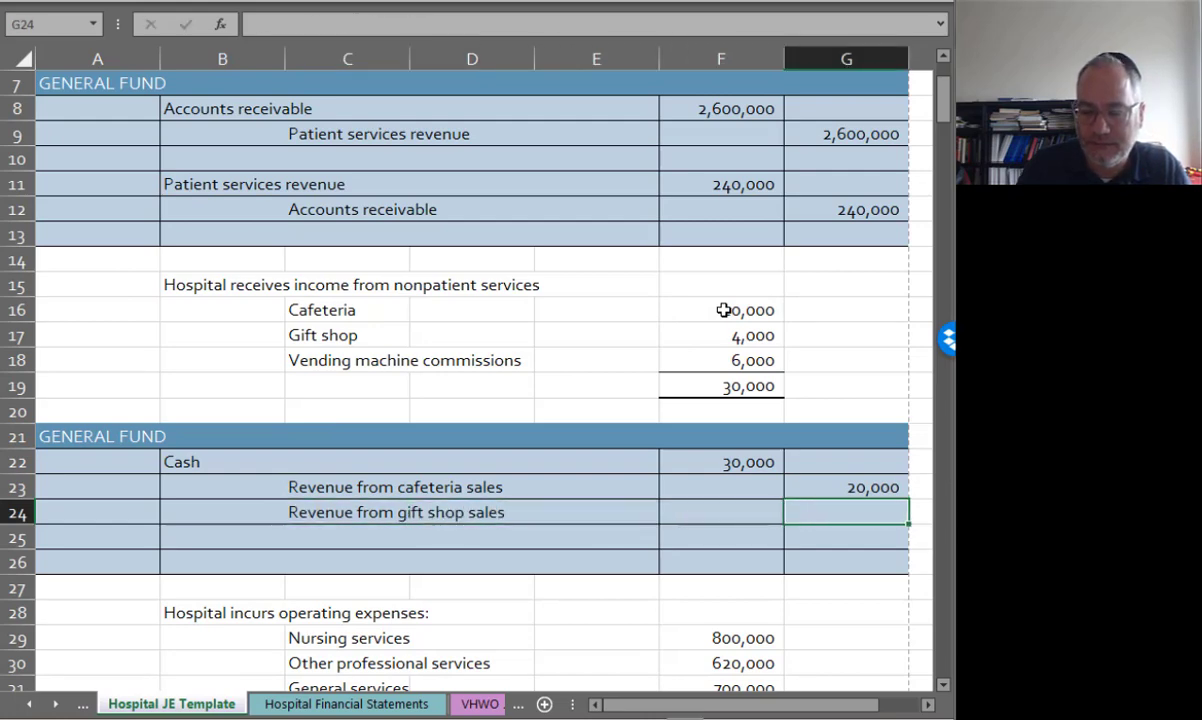
type("=")
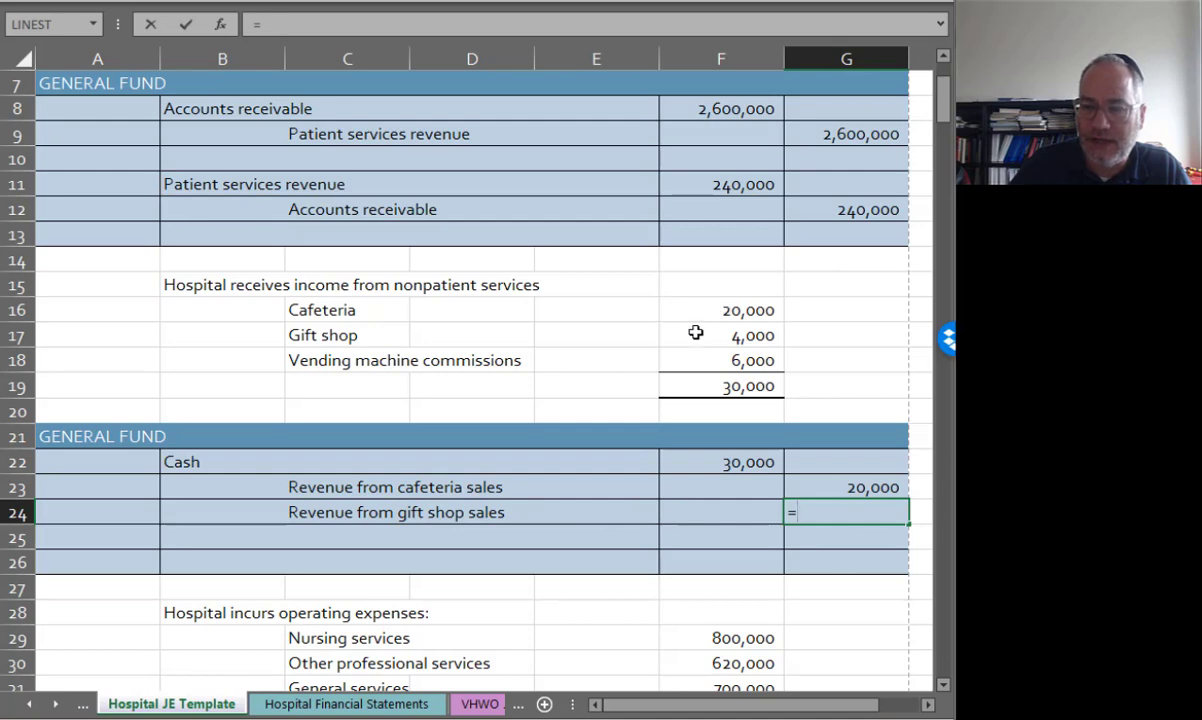
left_click(695, 333)
key("Return")
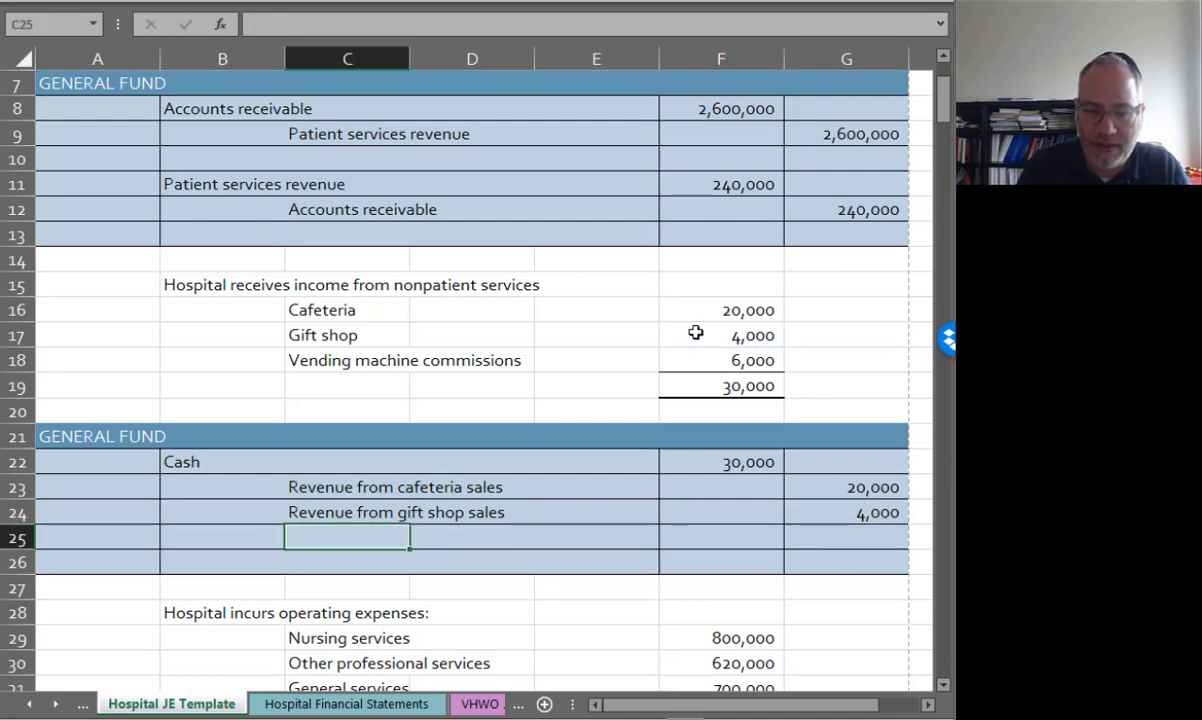
Step: Enter "Revenue from vending machine commissions" in C25 and link its credit in G25 to the vending machine commissions amount (=F18)
type("Revenue from ")
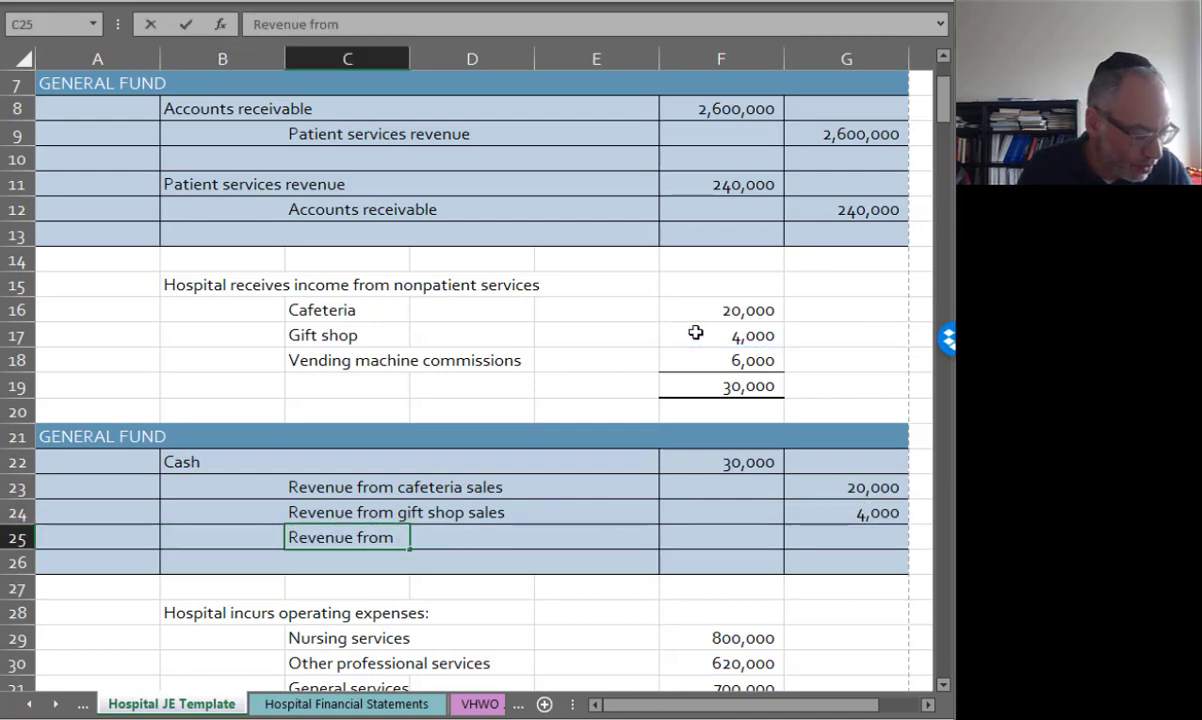
type("vending machine")
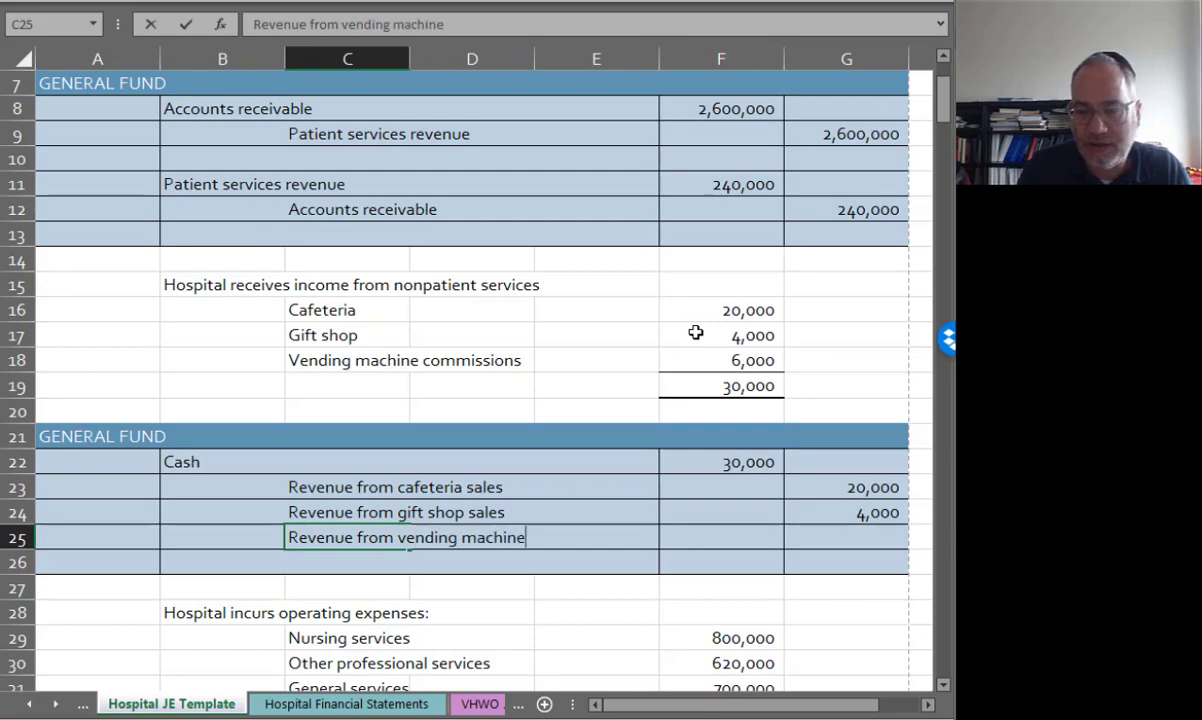
type(" commissions")
key("Tab")
key("Tab")
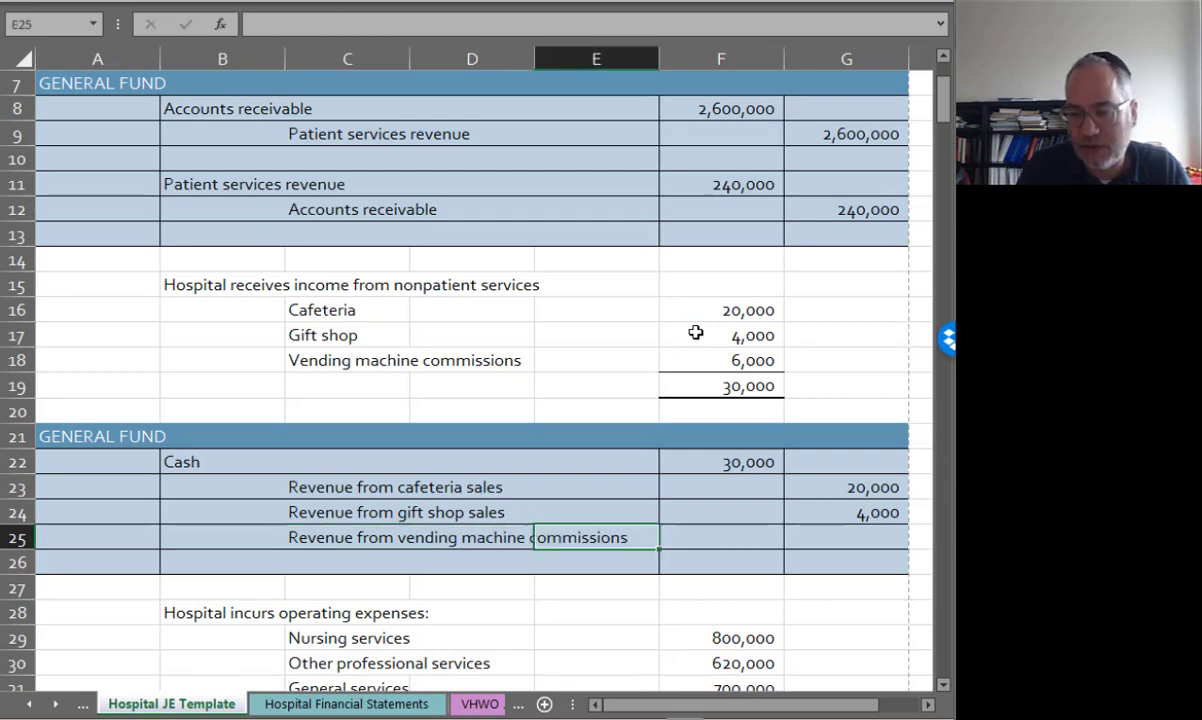
key("Tab")
key("Tab")
type("=")
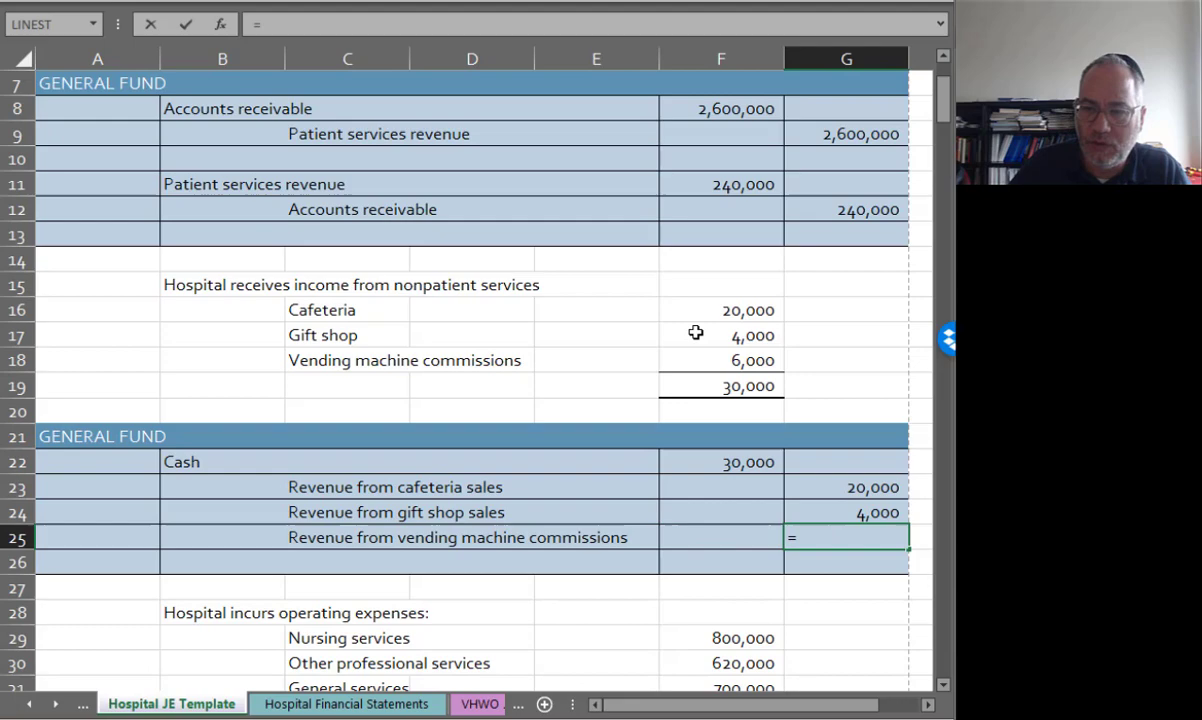
left_click(697, 356)
key("Return")
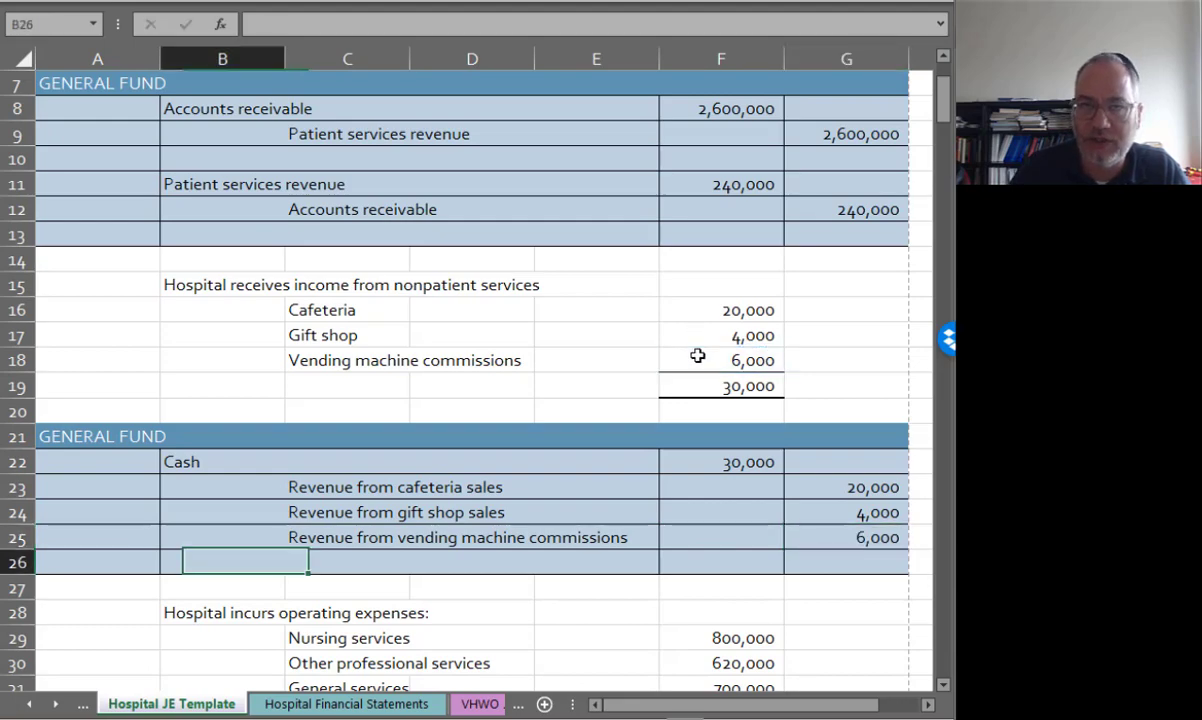
Step: Enter "Nursing services expense" in B48 as the first account of the general fund operating expenses entry
scroll(697, 360, "down", 4)
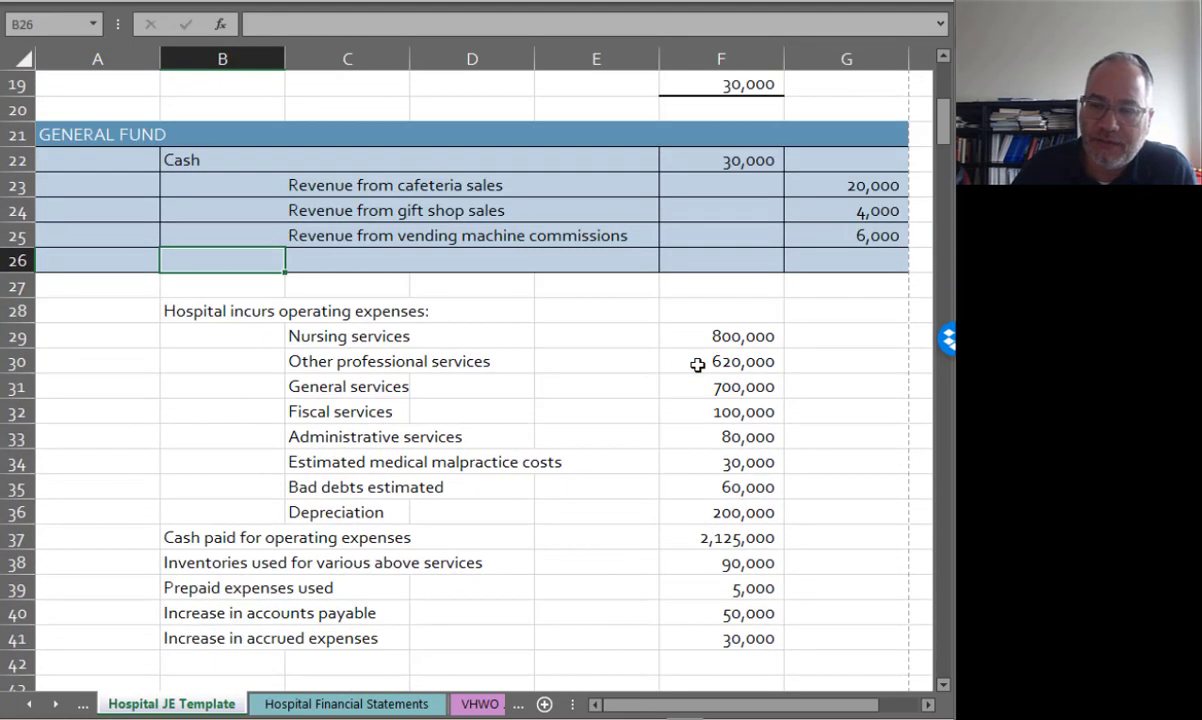
scroll(697, 365, "down", 1)
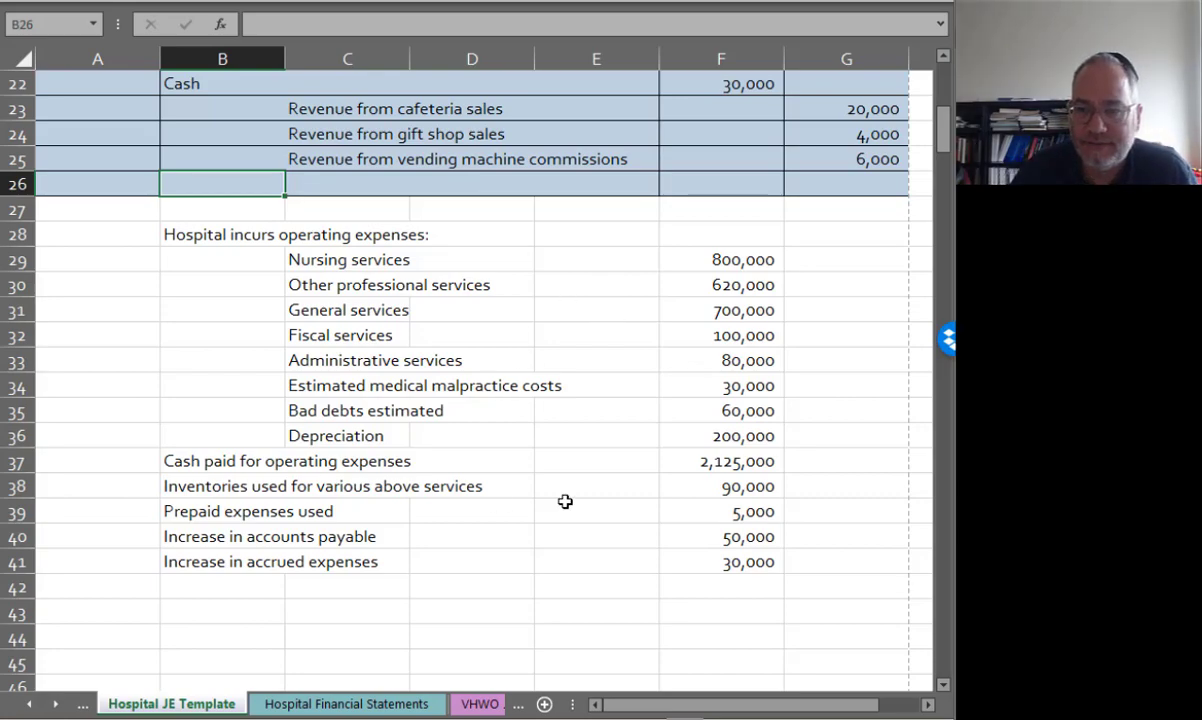
scroll(565, 501, "down", 6)
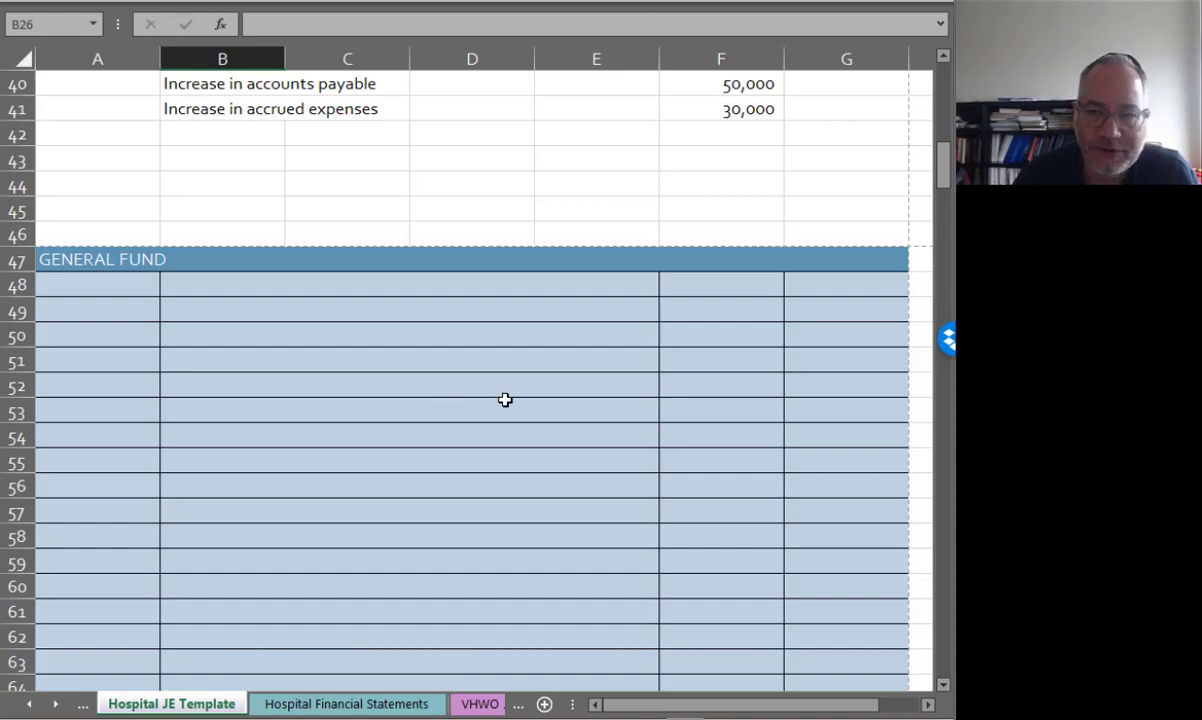
scroll(504, 397, "up", 7)
scroll(505, 400, "down", 2)
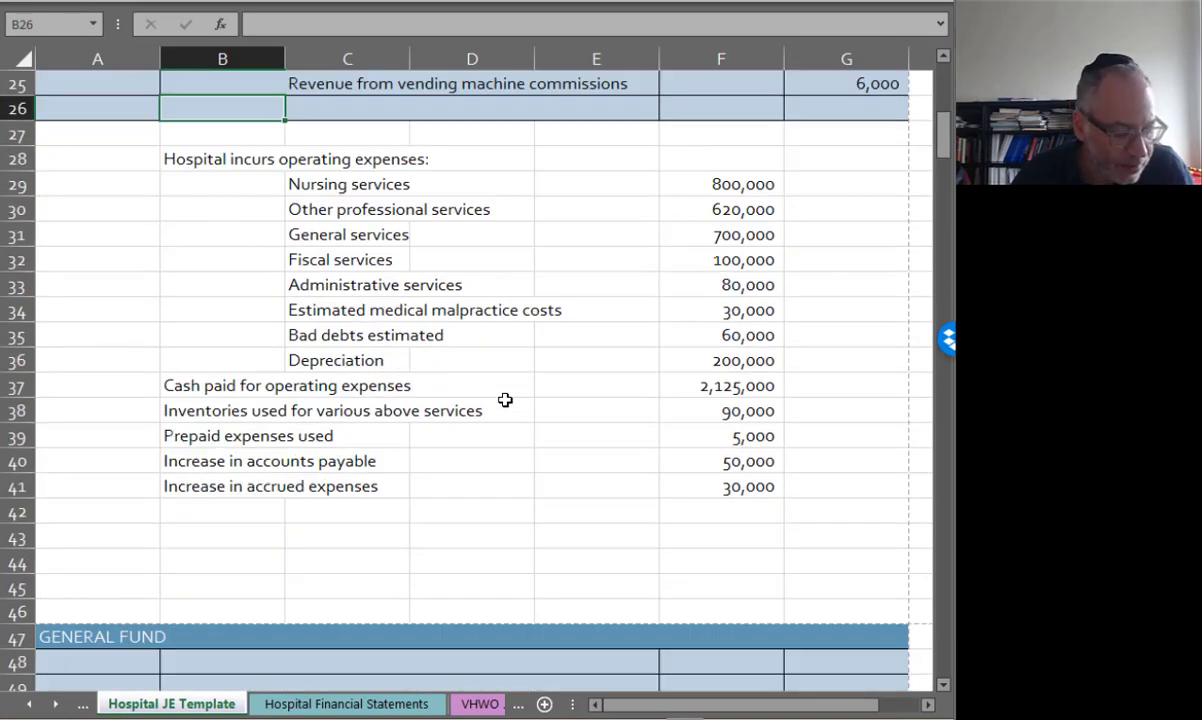
left_click(718, 387)
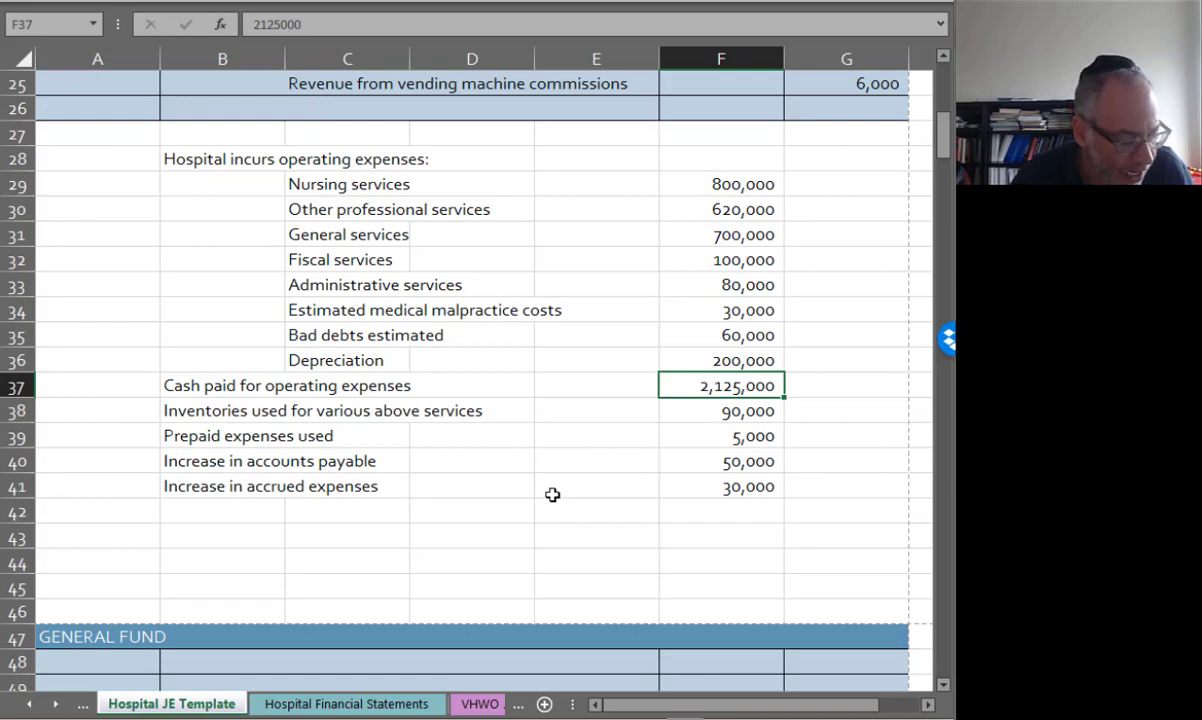
scroll(496, 497, "down", 3)
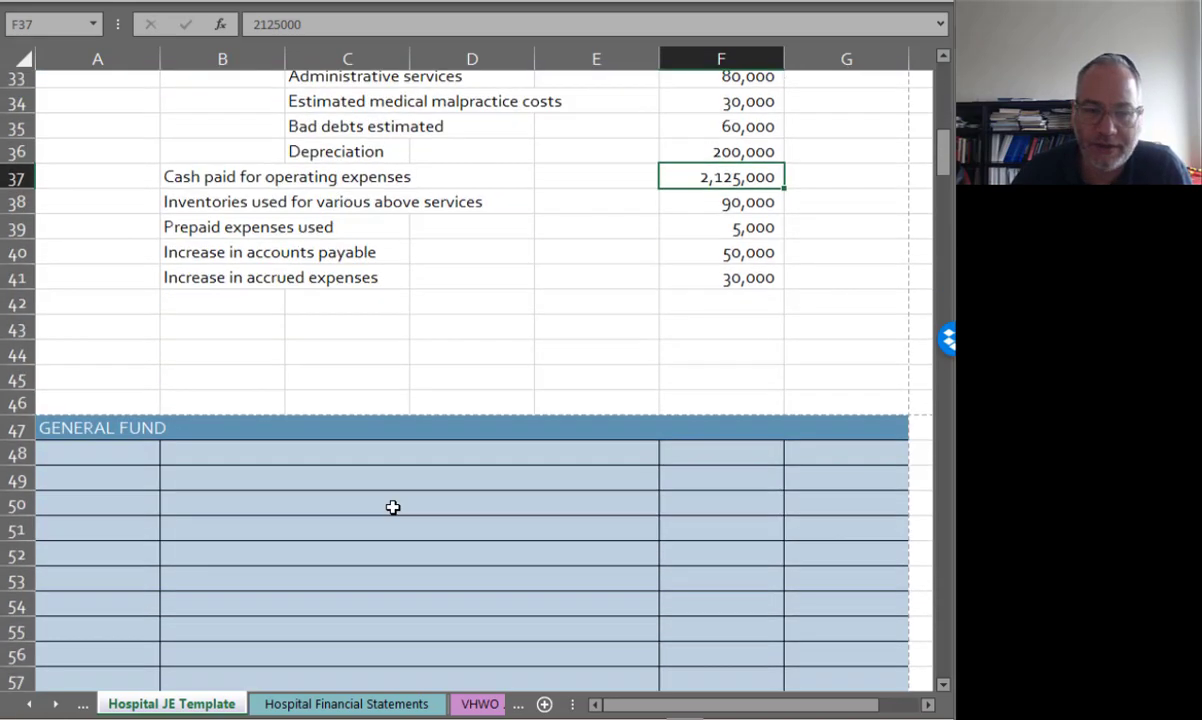
left_click(188, 443)
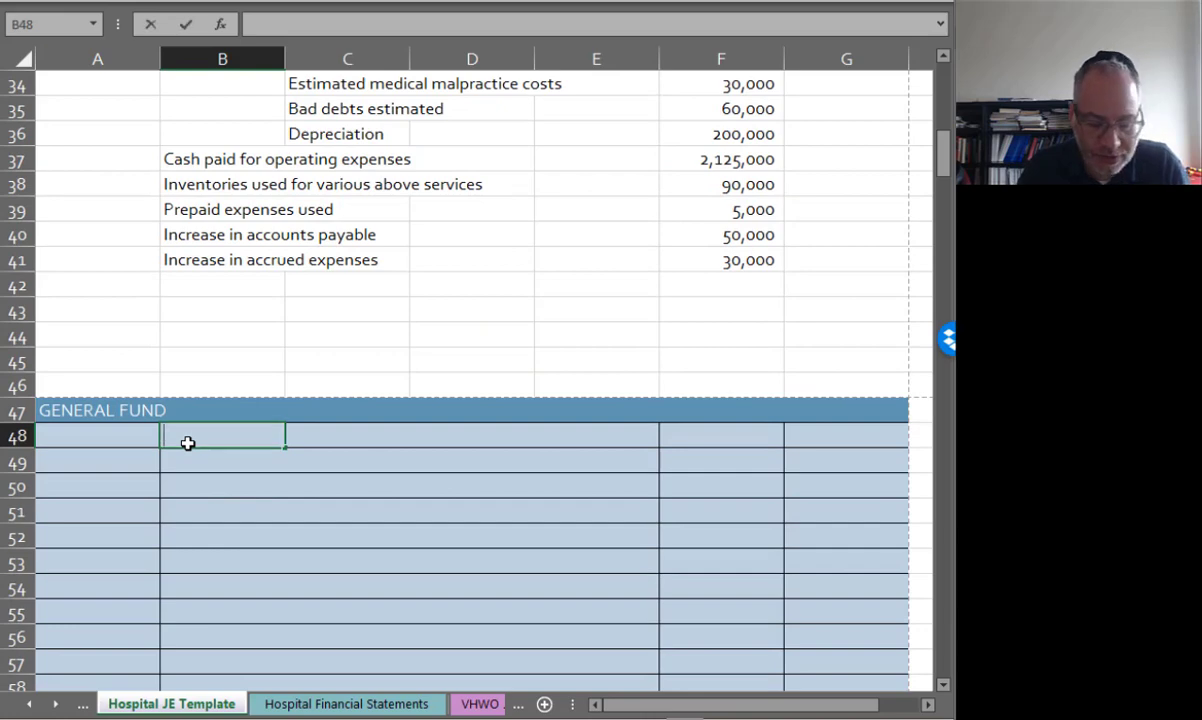
type("Nursing services expense")
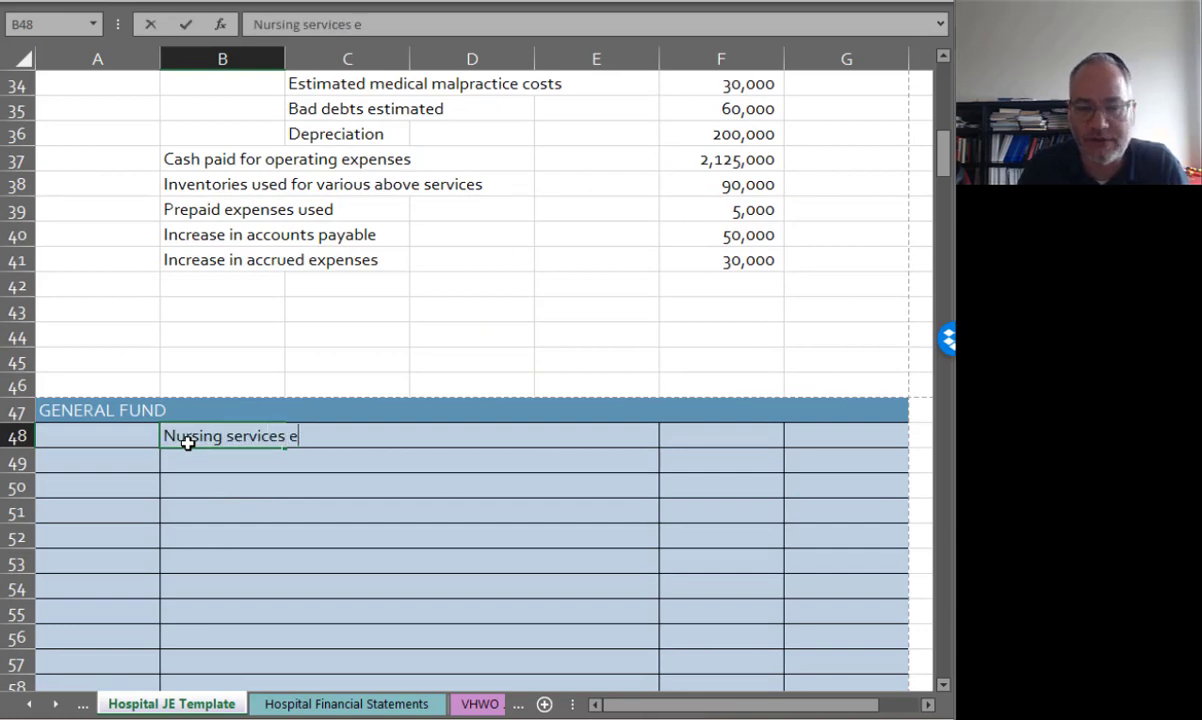
Step: Link the nursing services expense debit in F48 to the nursing services amount (=F29)
key("Tab")
key("Tab")
key("Tab")
key("Tab")
type("=")
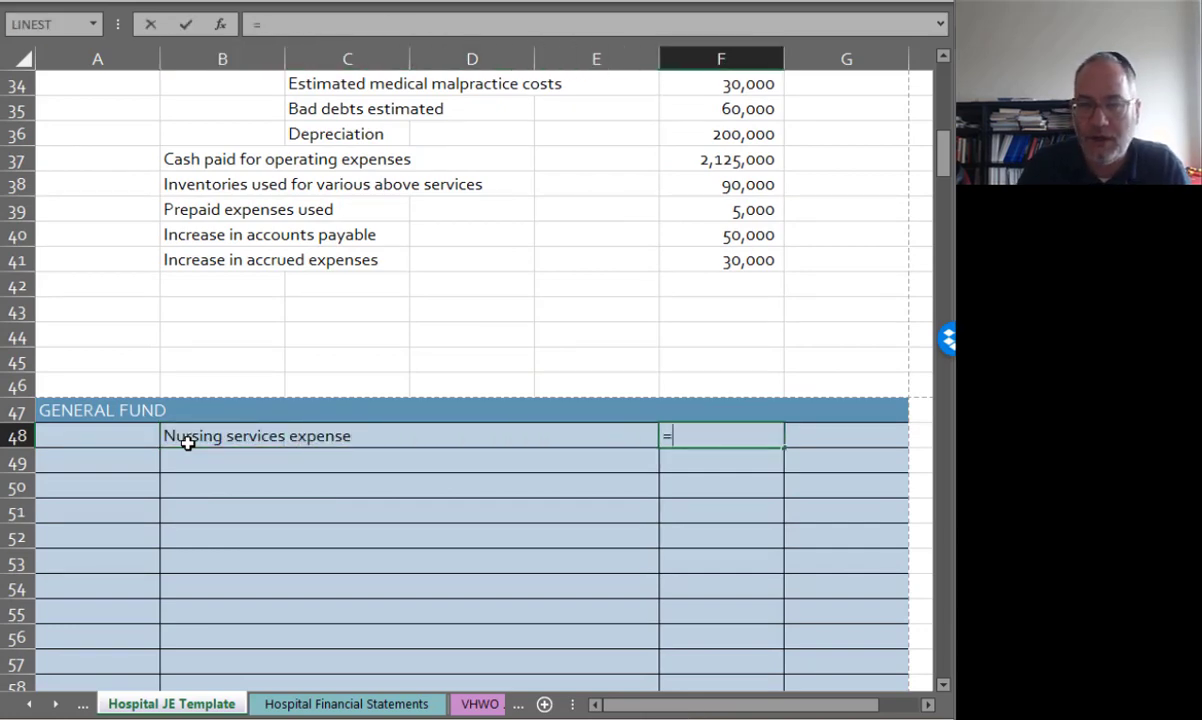
scroll(188, 443, "up", 3)
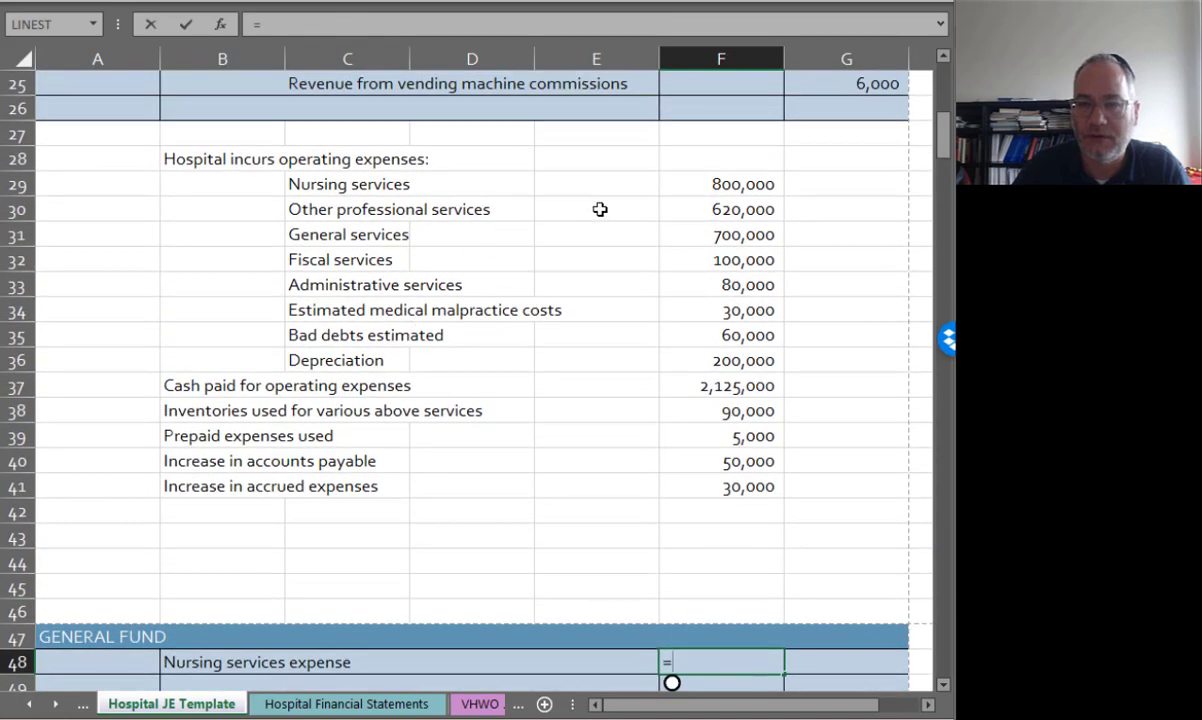
left_click(714, 183)
key("Return")
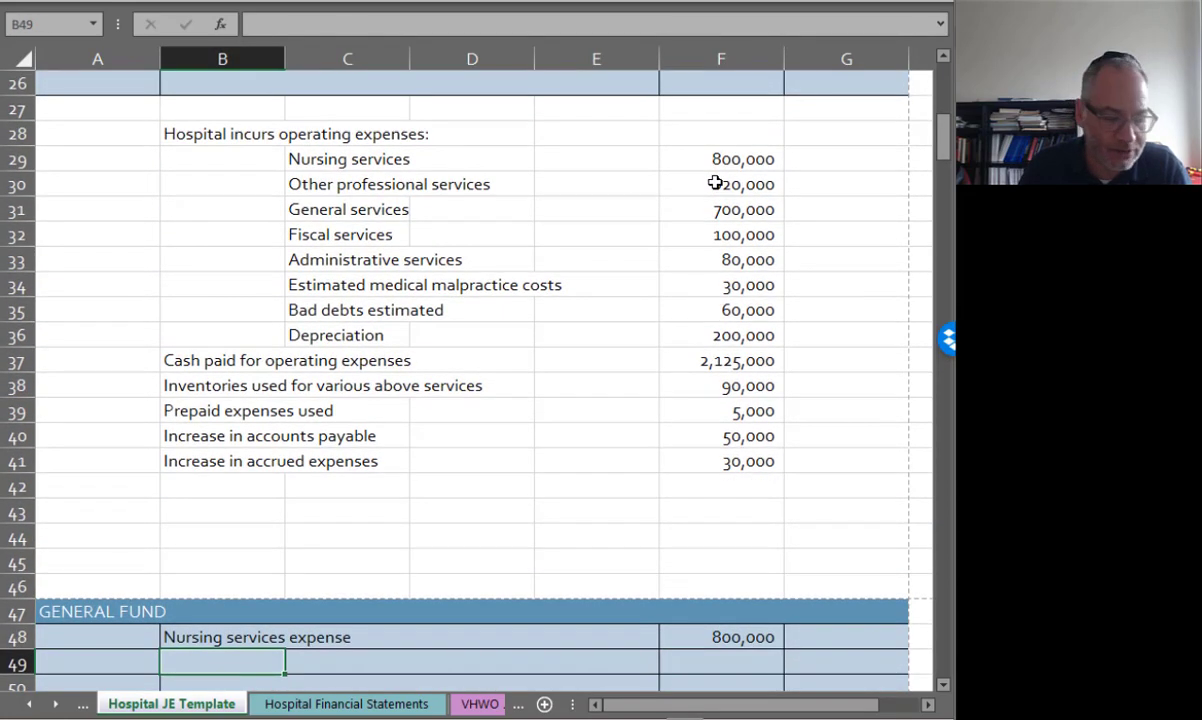
Step: Enter "Other professional services expense" in B49 and link its debit in F49 to the other professional services amount (=F30)
type("Other profession")
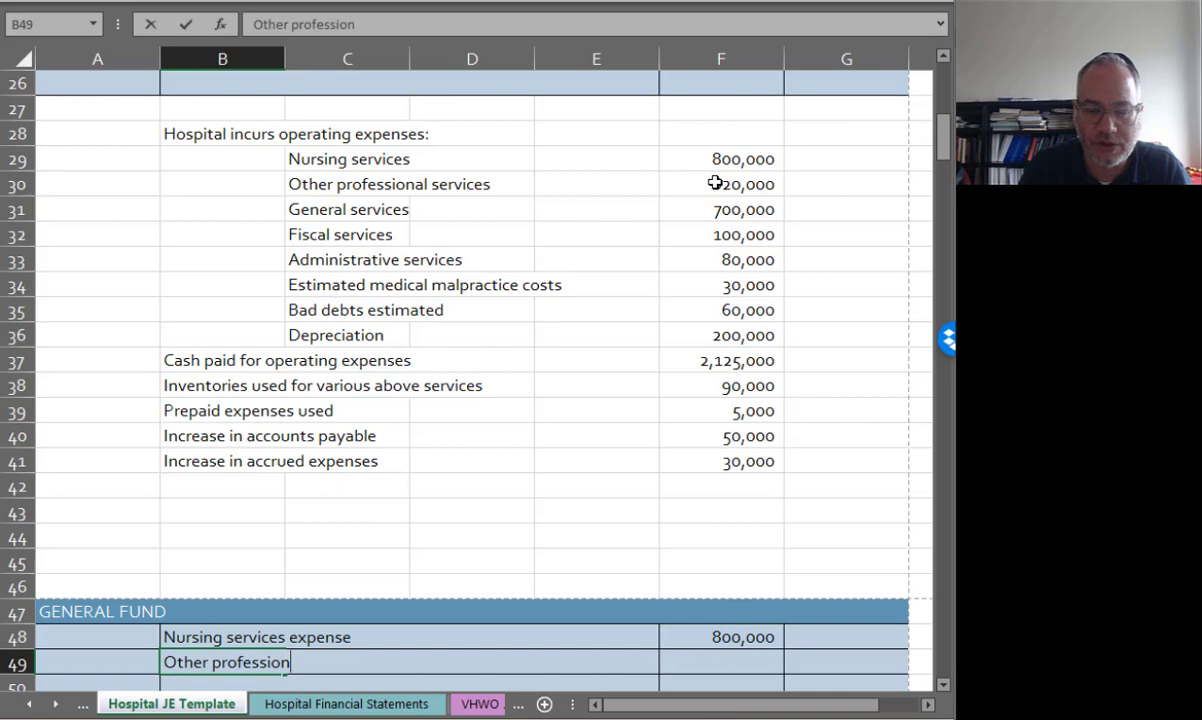
type("al services expense")
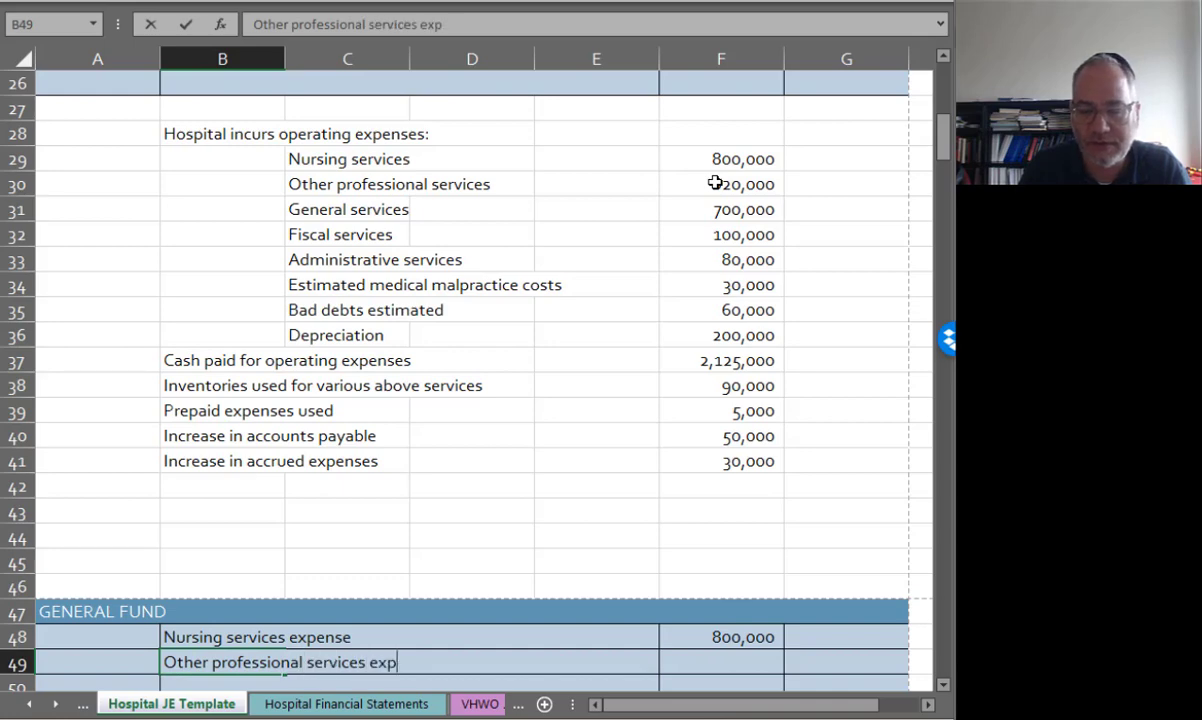
key("Right")
key("Right")
key("Right")
key("Right")
type("=")
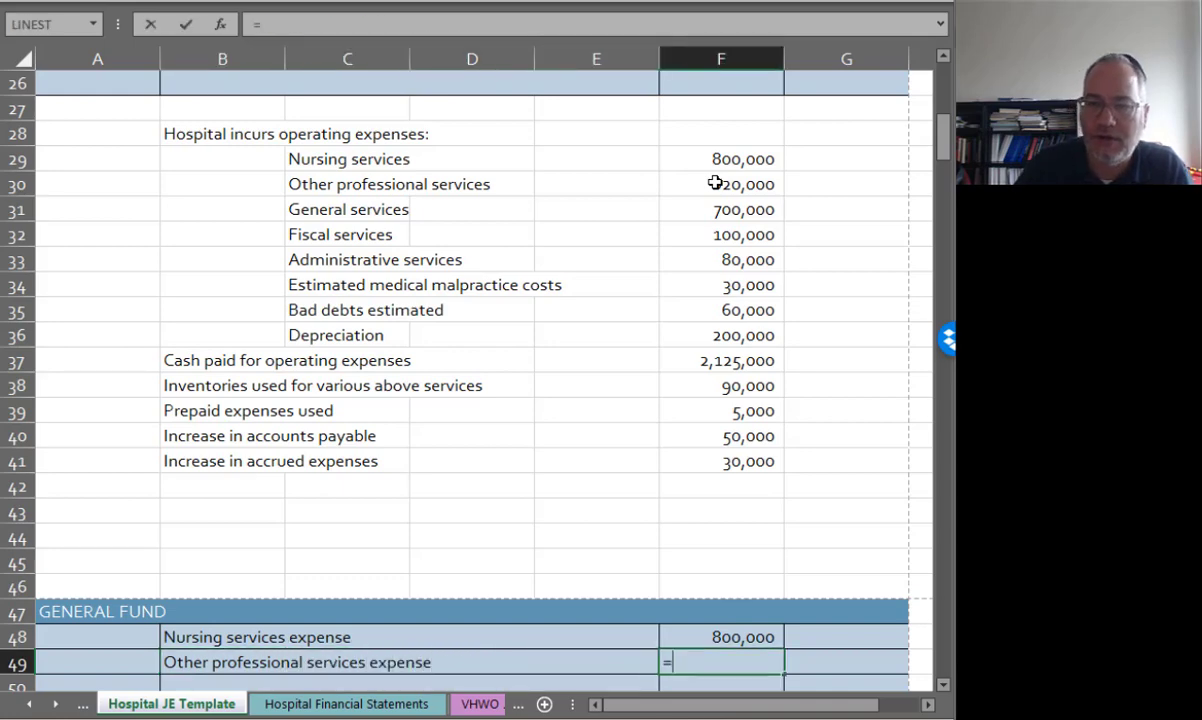
left_click(715, 183)
key("Return")
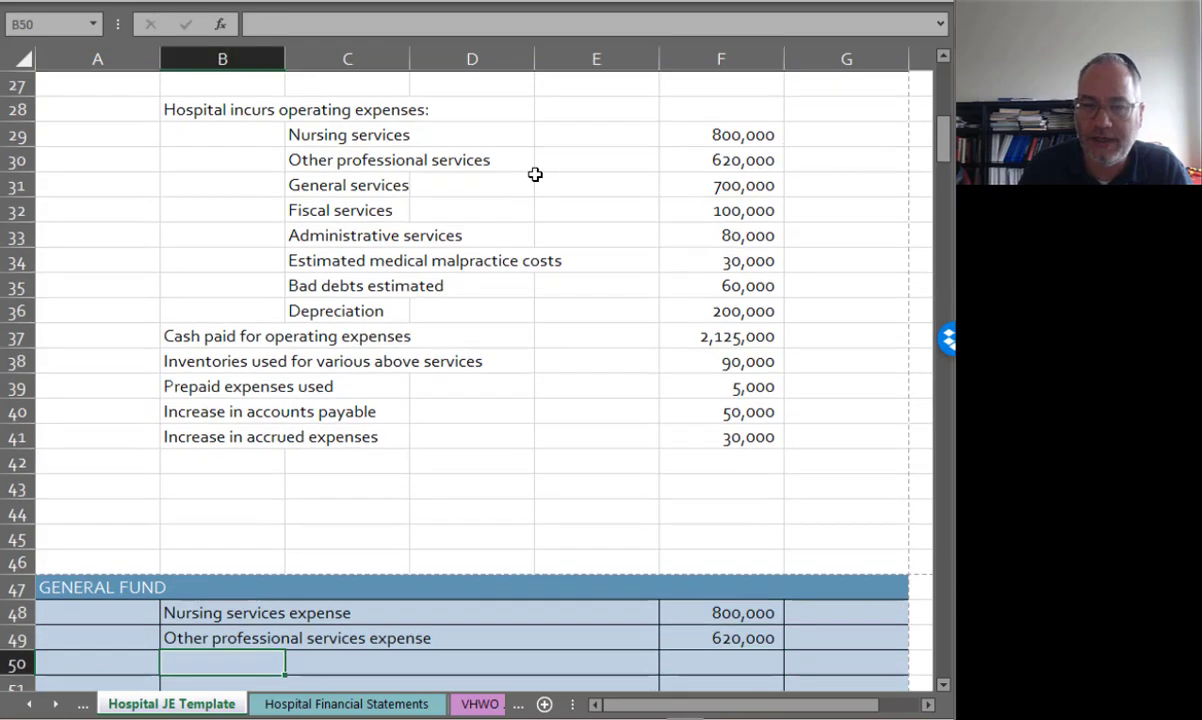
Step: Enter "General services expense" in B50 and link its debit in F50 to the general services amount (=F31)
type("General se")
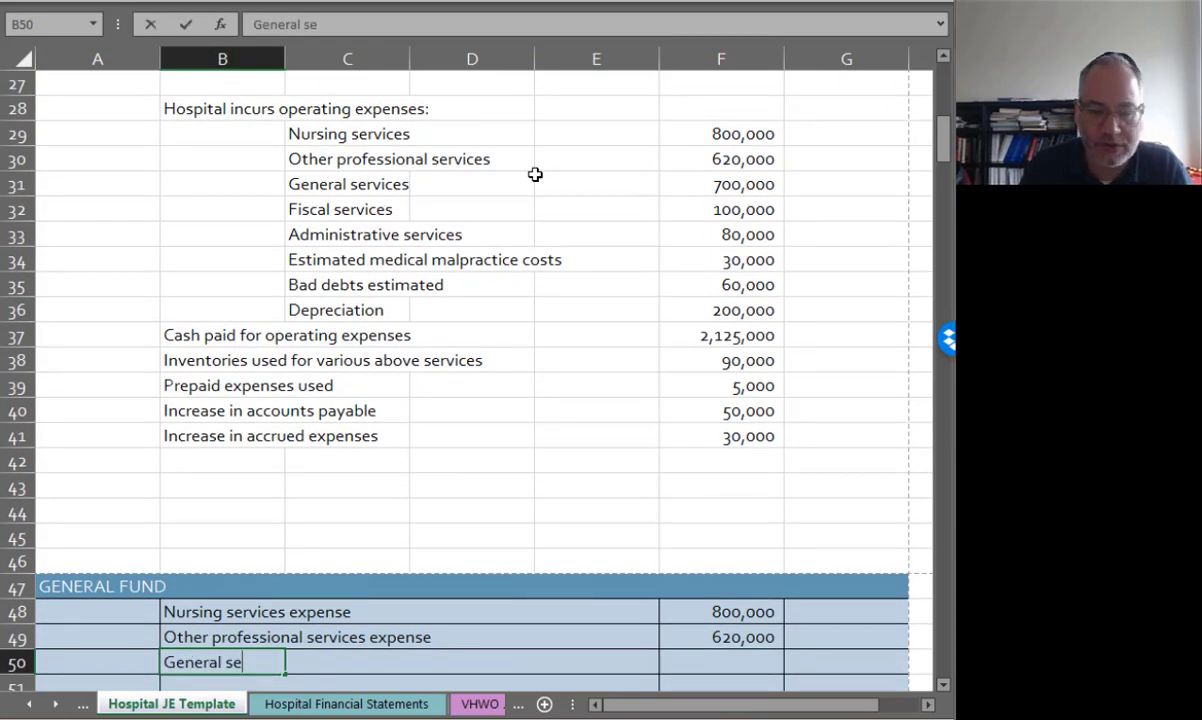
type("rvices expense")
key("Tab")
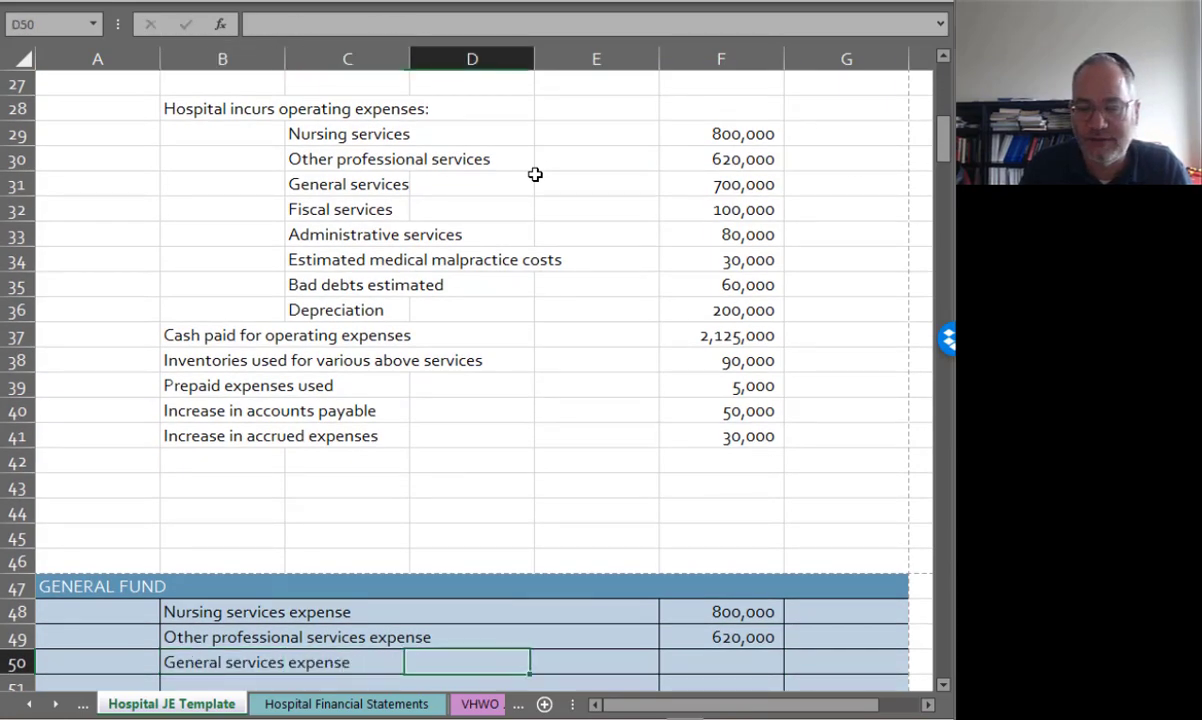
key("Tab")
key("Tab")
type("=")
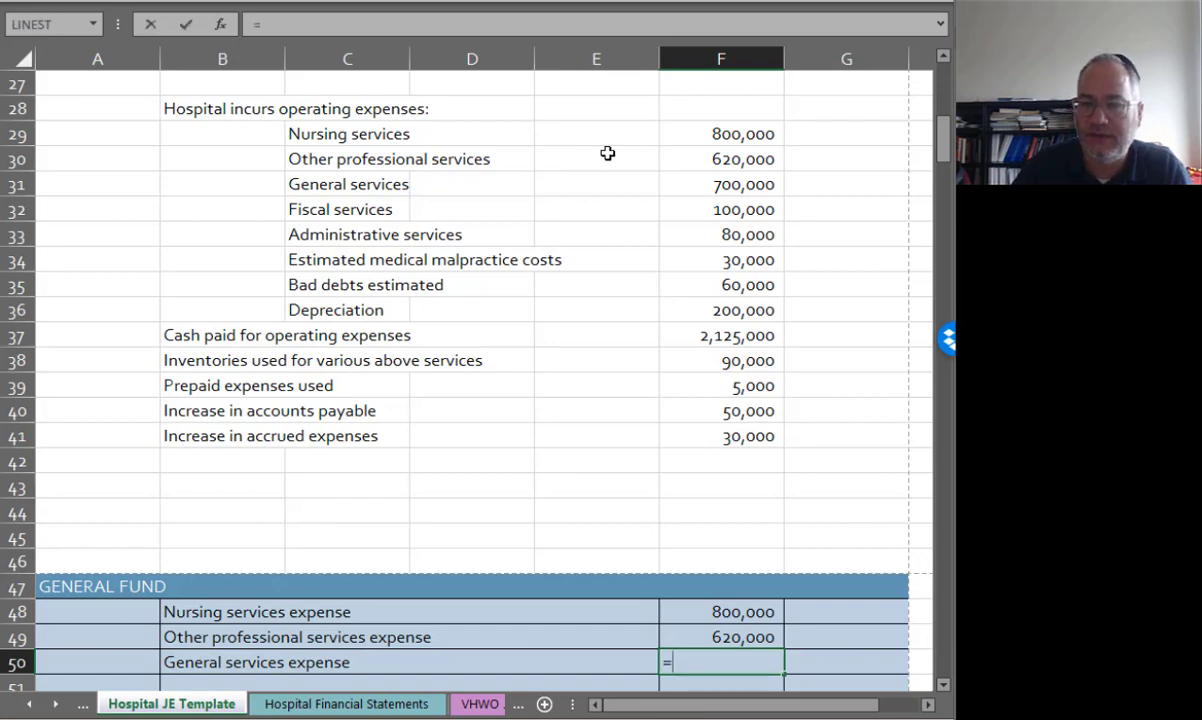
left_click(706, 180)
key("Return")
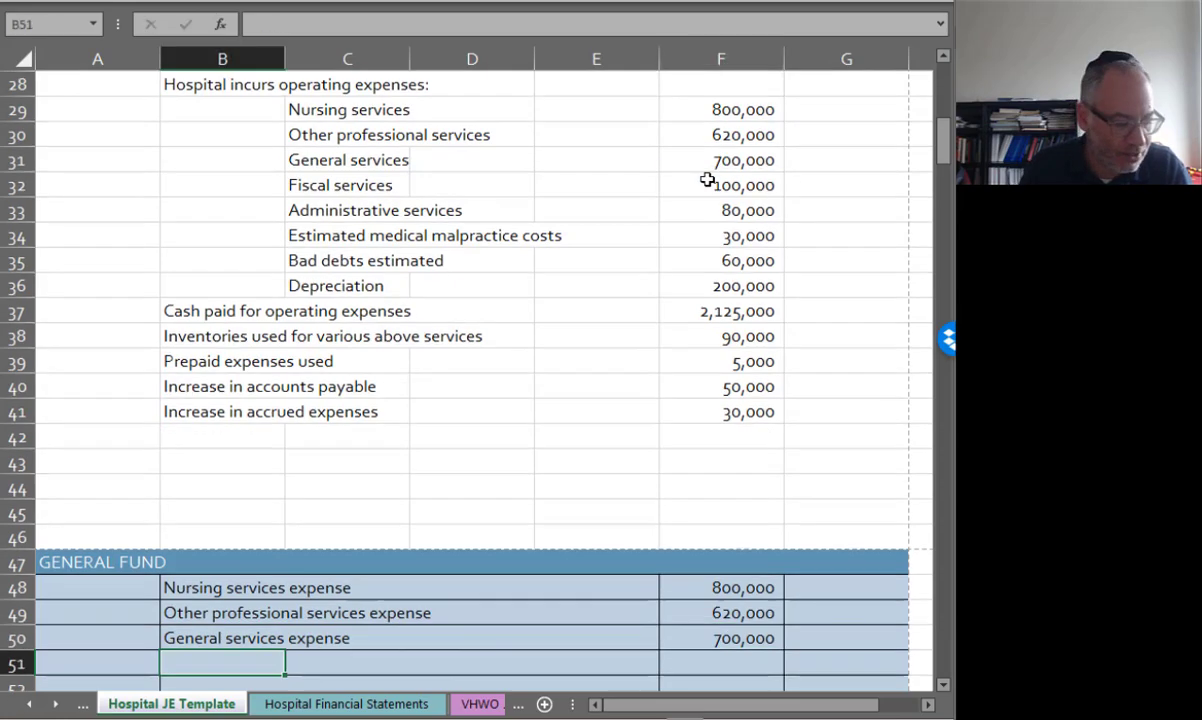
Step: Enter "Fiscal services expense" in B51 and link its debit in F51 to the fiscal services amount (=F32)
type("Fiscal services")
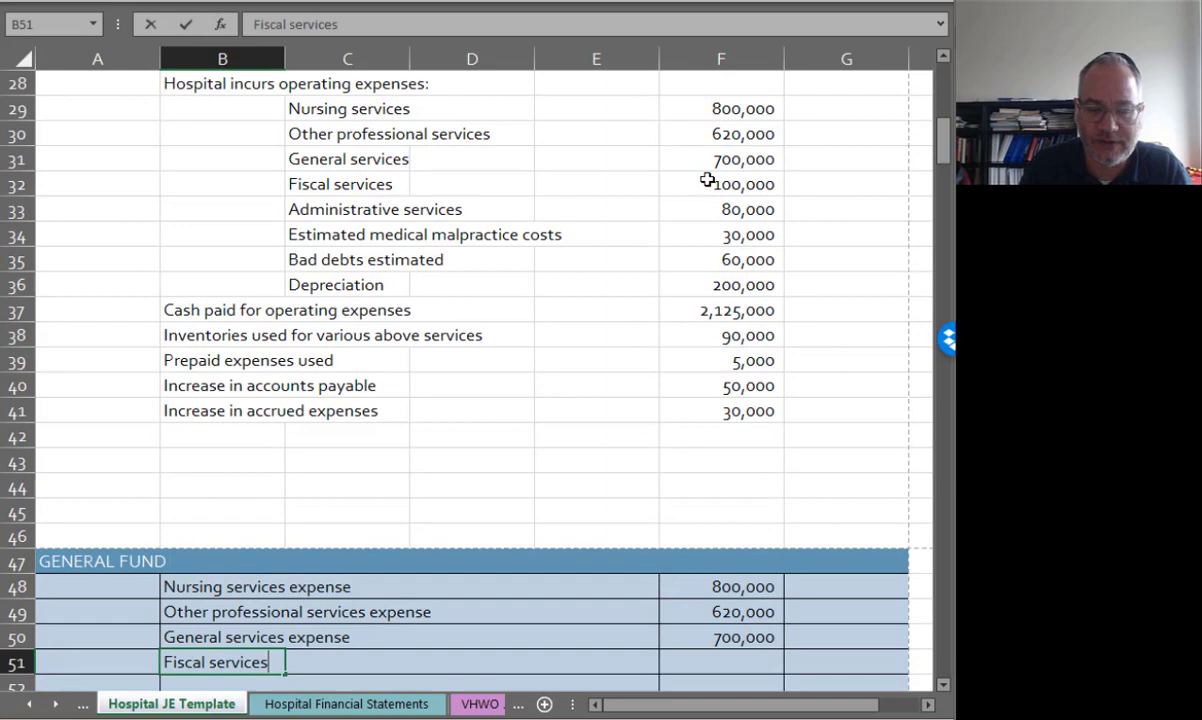
type(" expense")
key("Tab")
key("Tab")
key("Tab")
key("Tab")
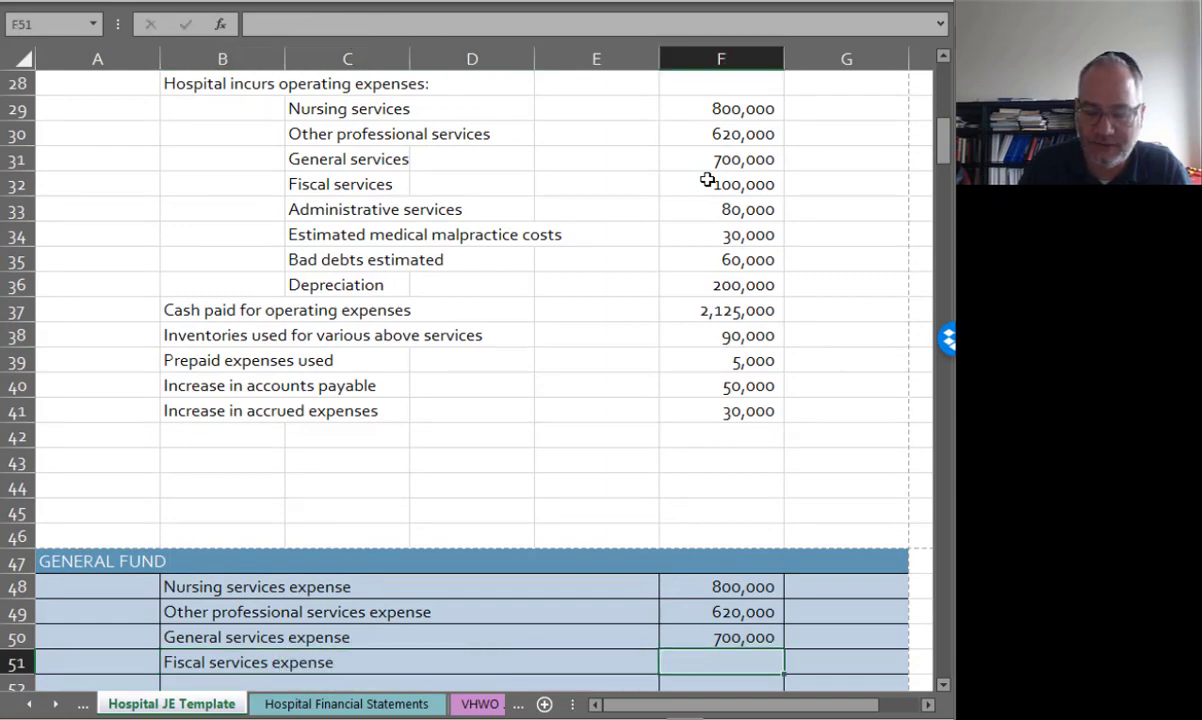
type("=")
left_click(707, 180)
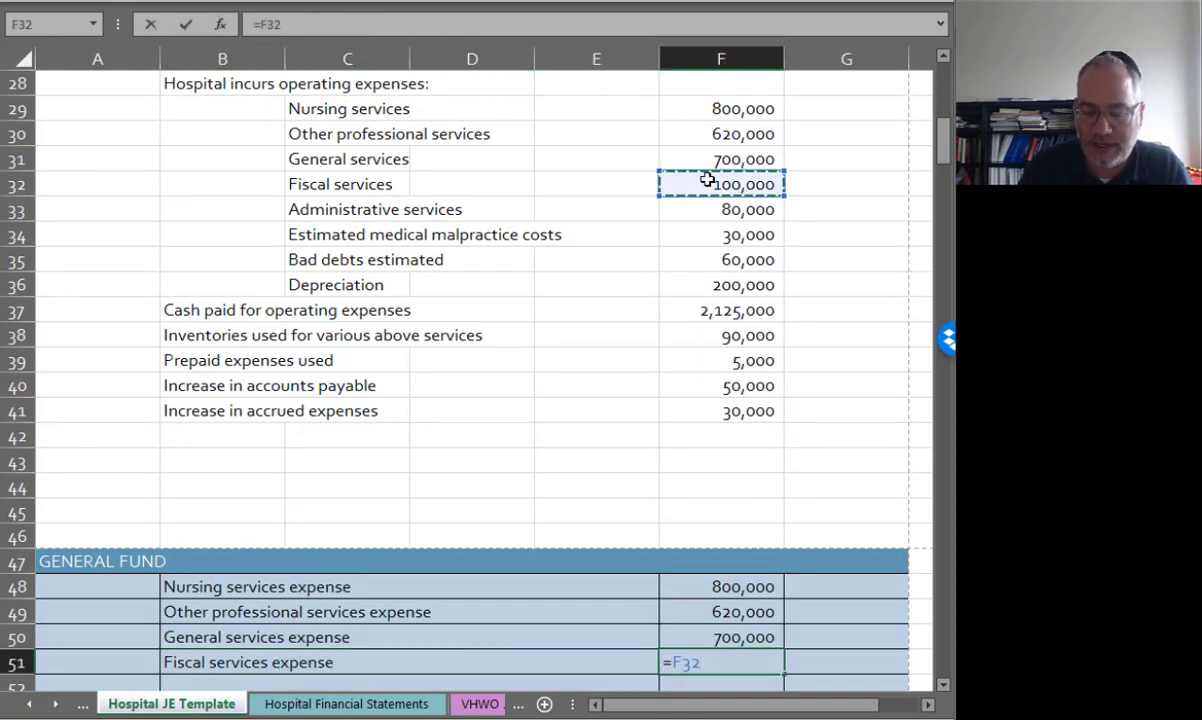
key("Return")
key("Left")
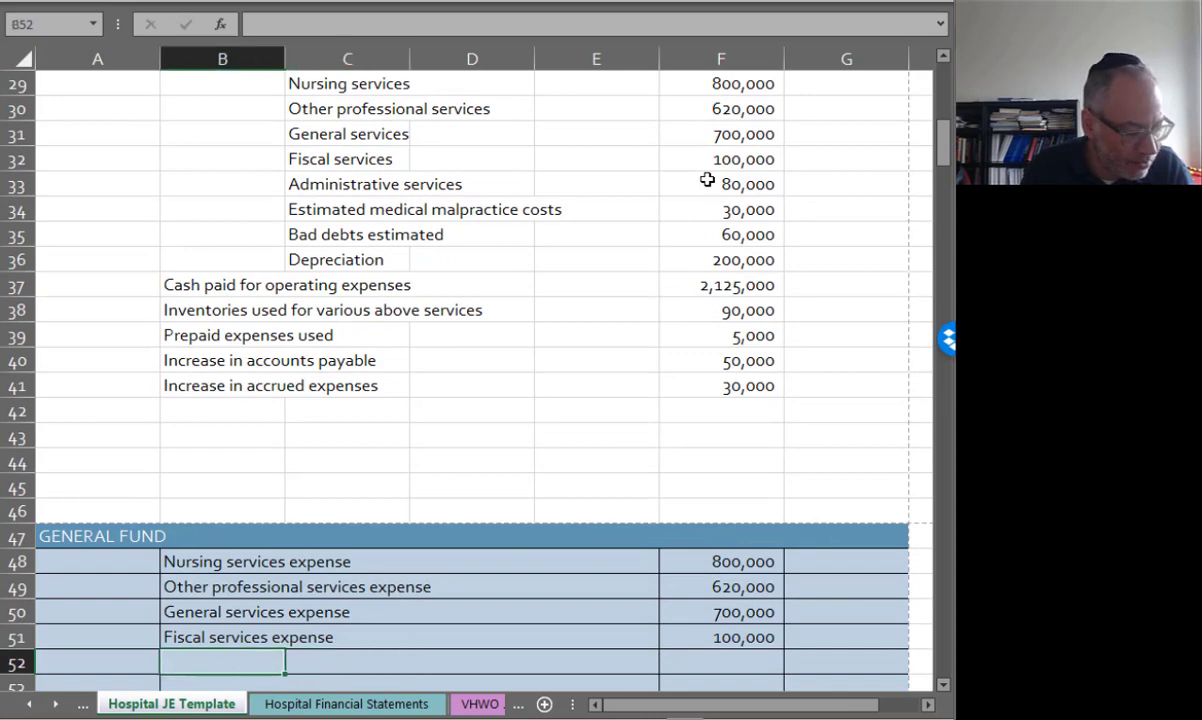
Step: Enter "Administrative services expe3nse" in B52 as the account below fiscal services expense
type("Administrative ")
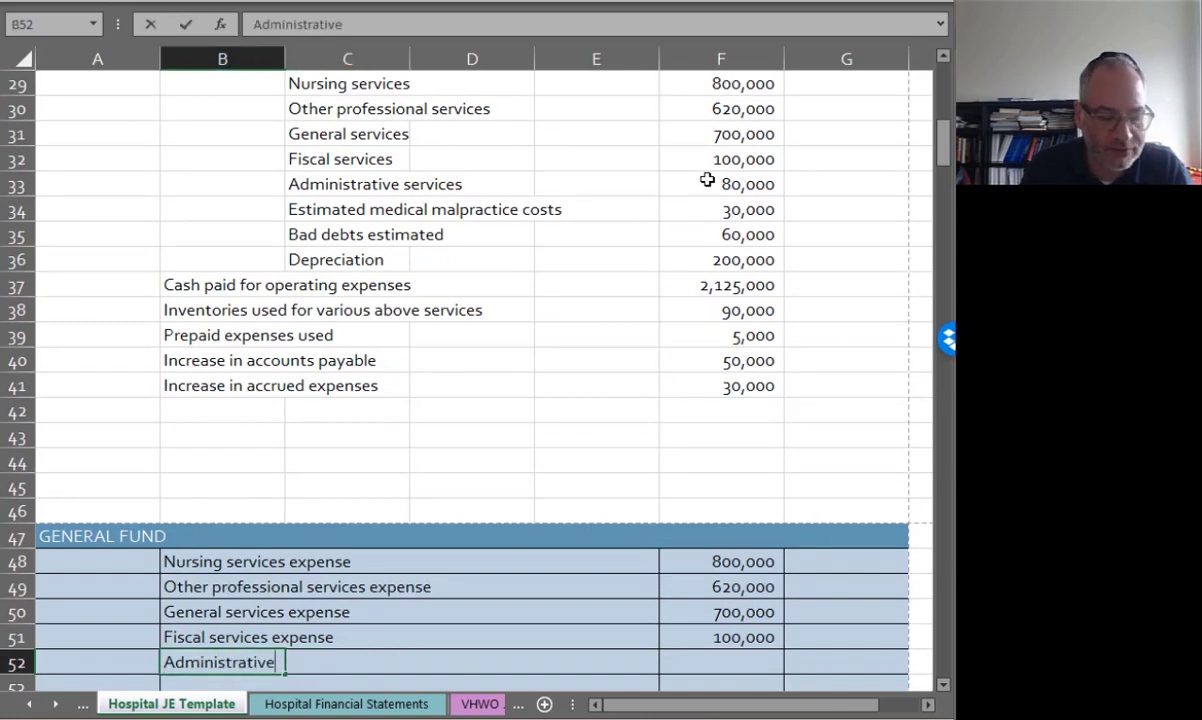
type("services expe3nse")
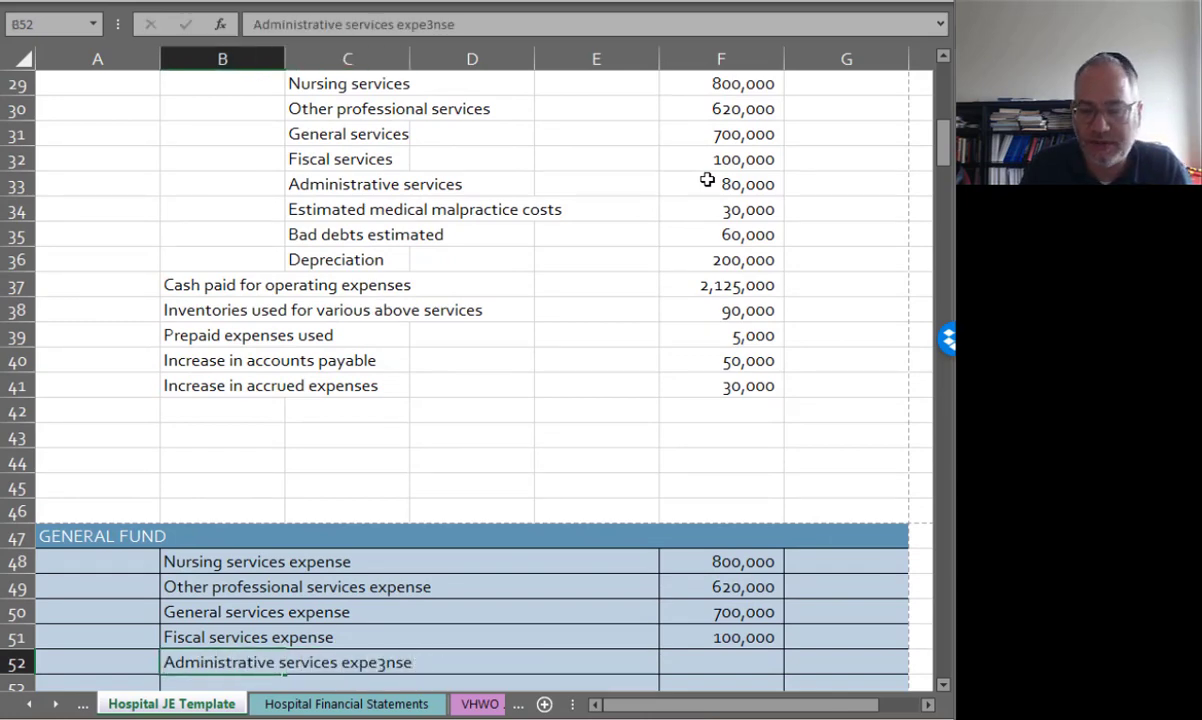
key("ctrl+Return")
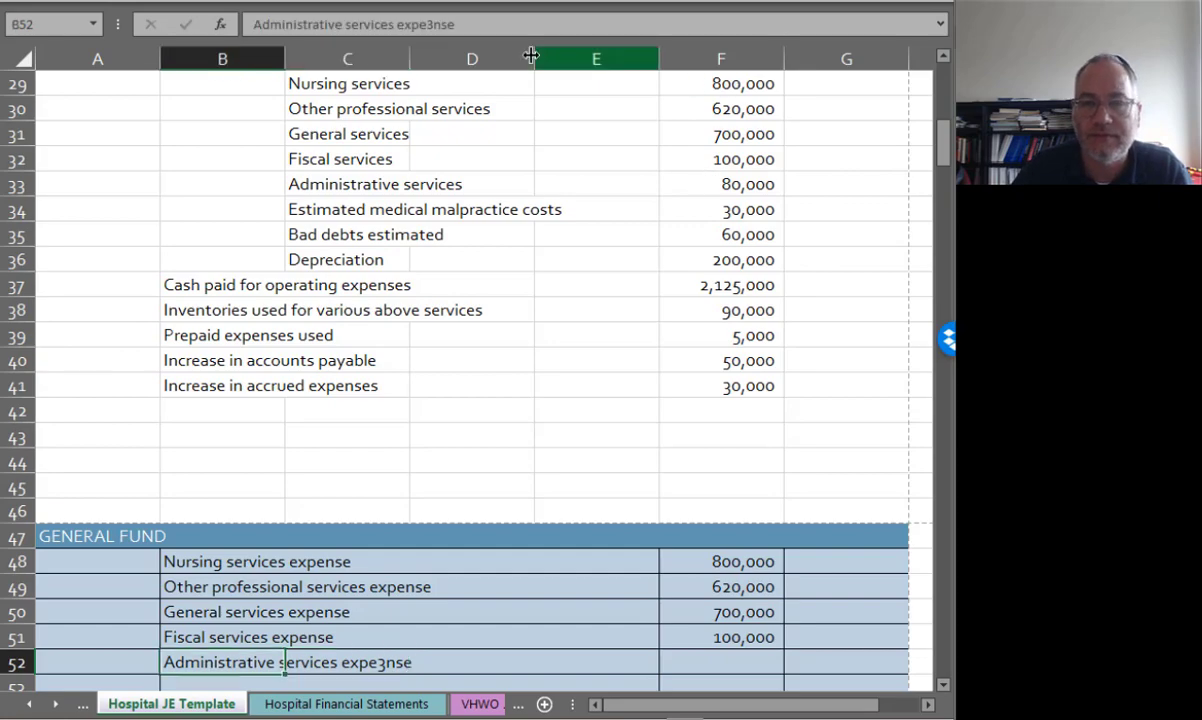
Step: Correct B52 to "Administrative services expense" and link its debit in F52 to the administrative services amount (=F33)
left_click(437, 23)
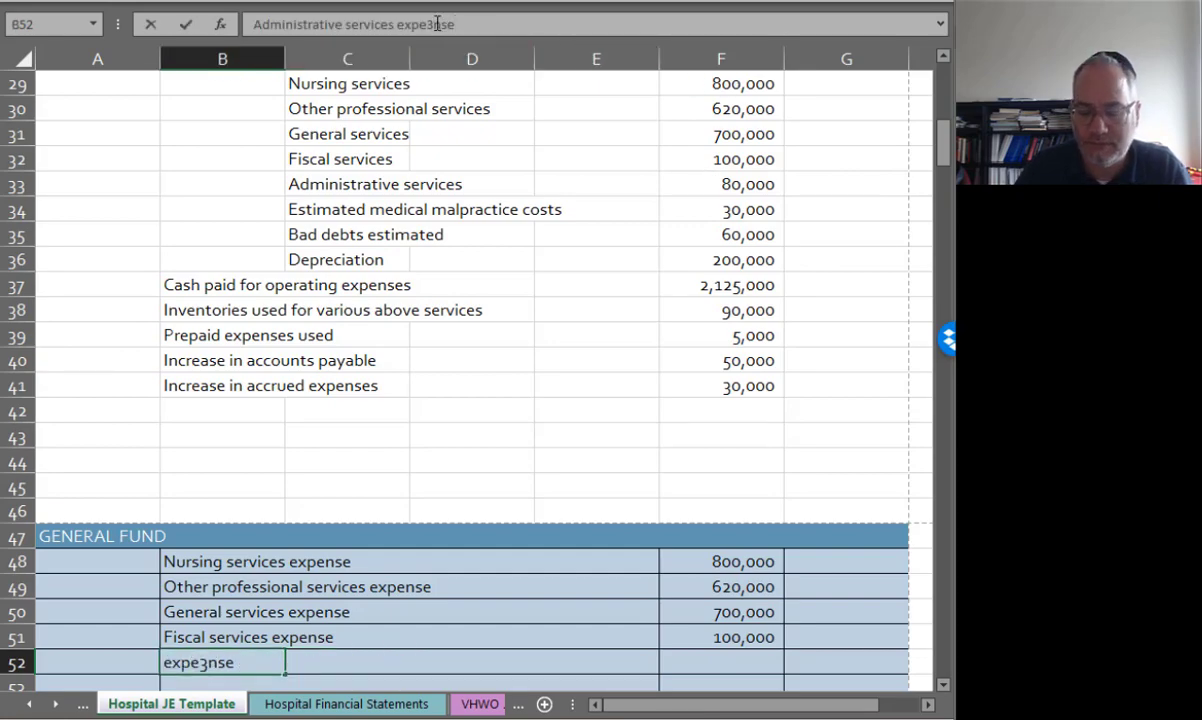
key("BackSpace")
key("Tab")
key("Tab")
key("Tab")
key("Tab")
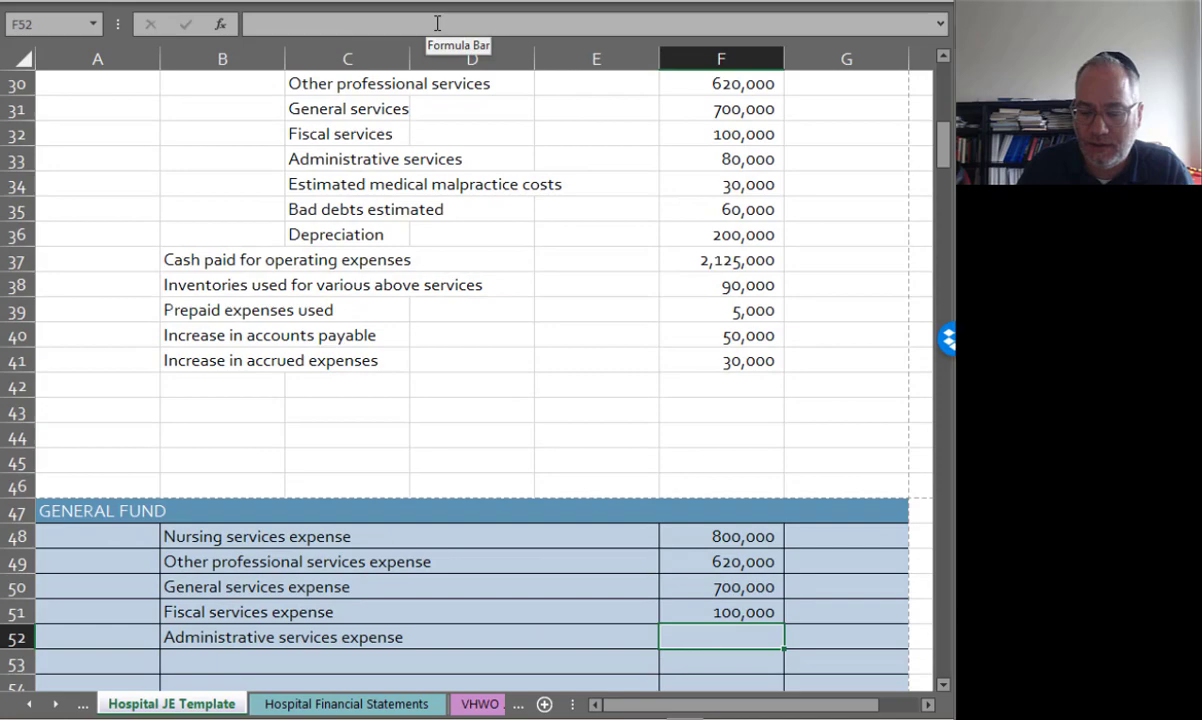
type("=")
scroll(443, 182, "up", 2)
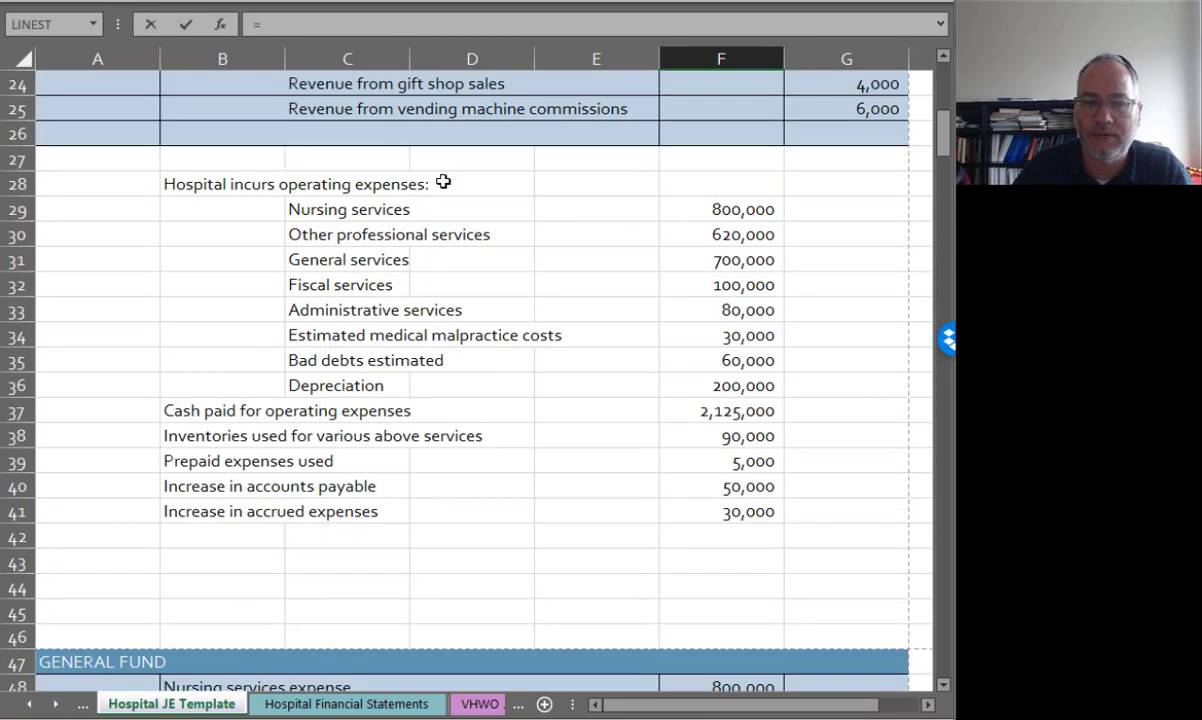
left_click(707, 303)
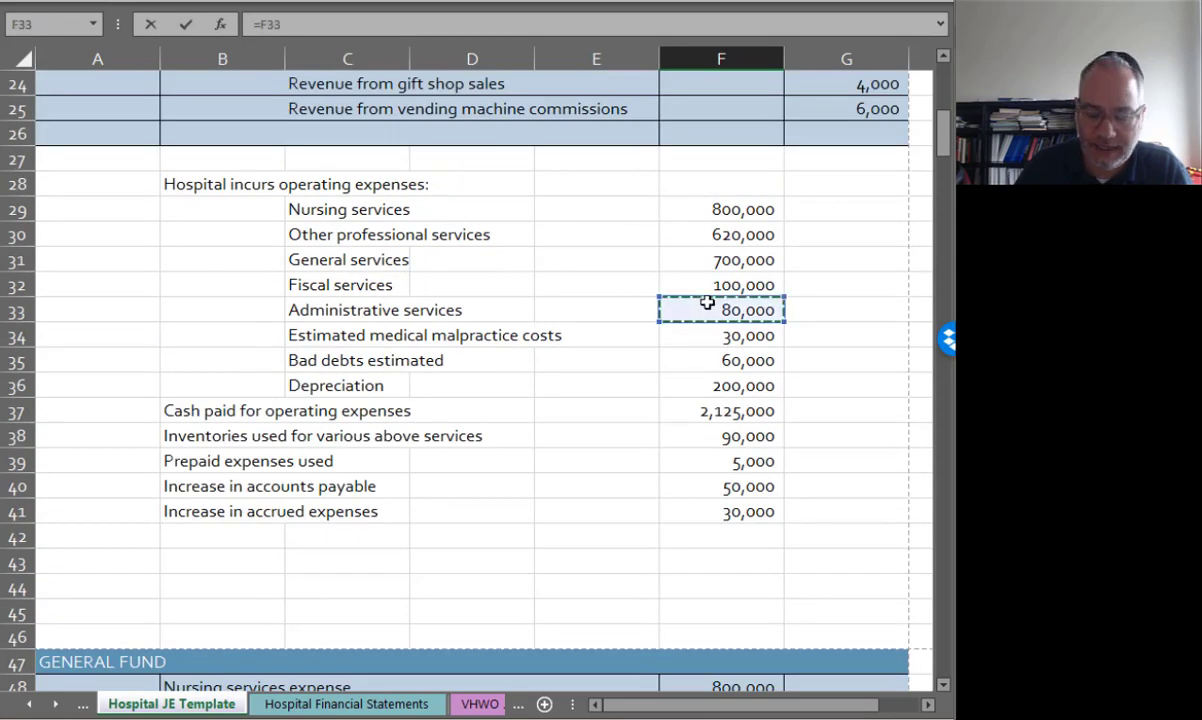
scroll(707, 303, "down", 2)
key("Return")
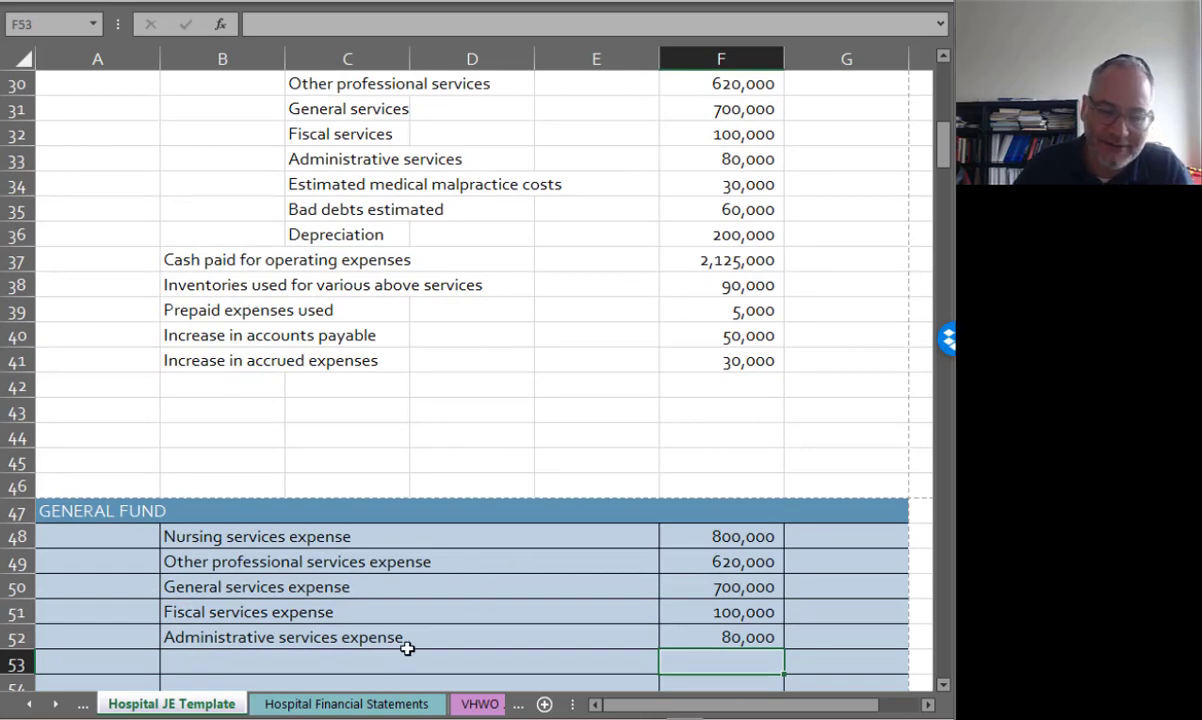
Step: Enter "Medical malpractice costs" in B53 and link its debit in F53 to the estimated medical malpractice costs (=F34)
left_click(254, 663)
double_click(254, 663)
type("Medi")
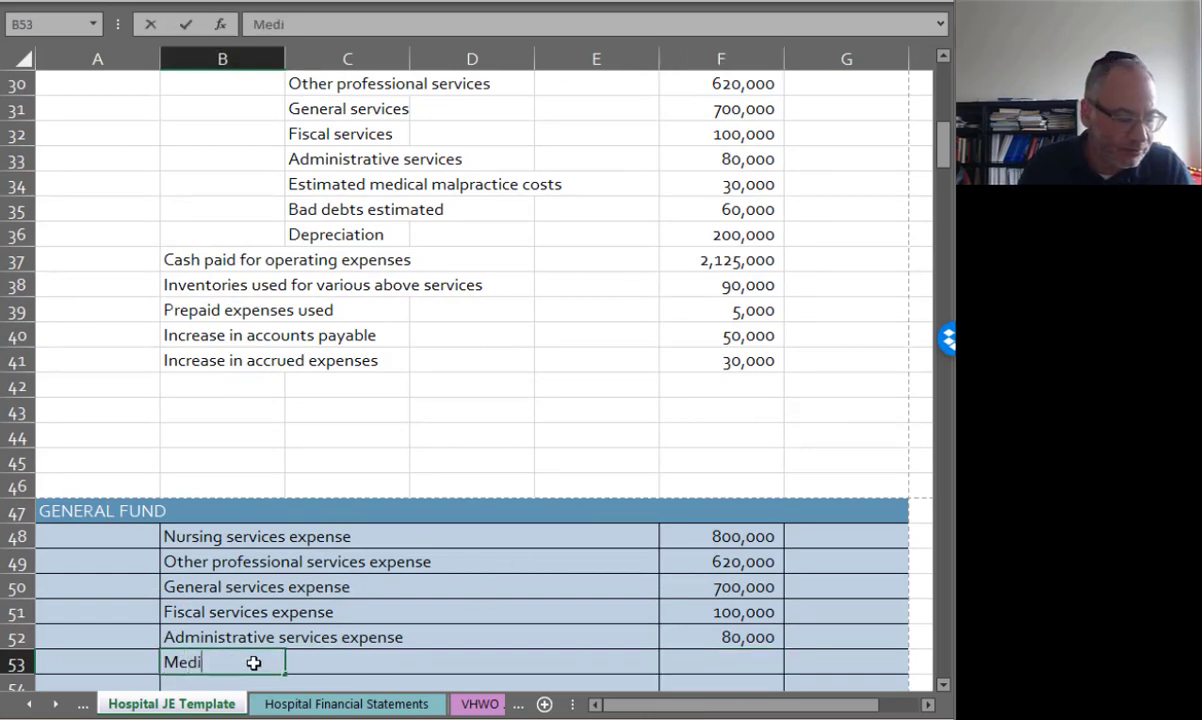
type("cal malpractice costs")
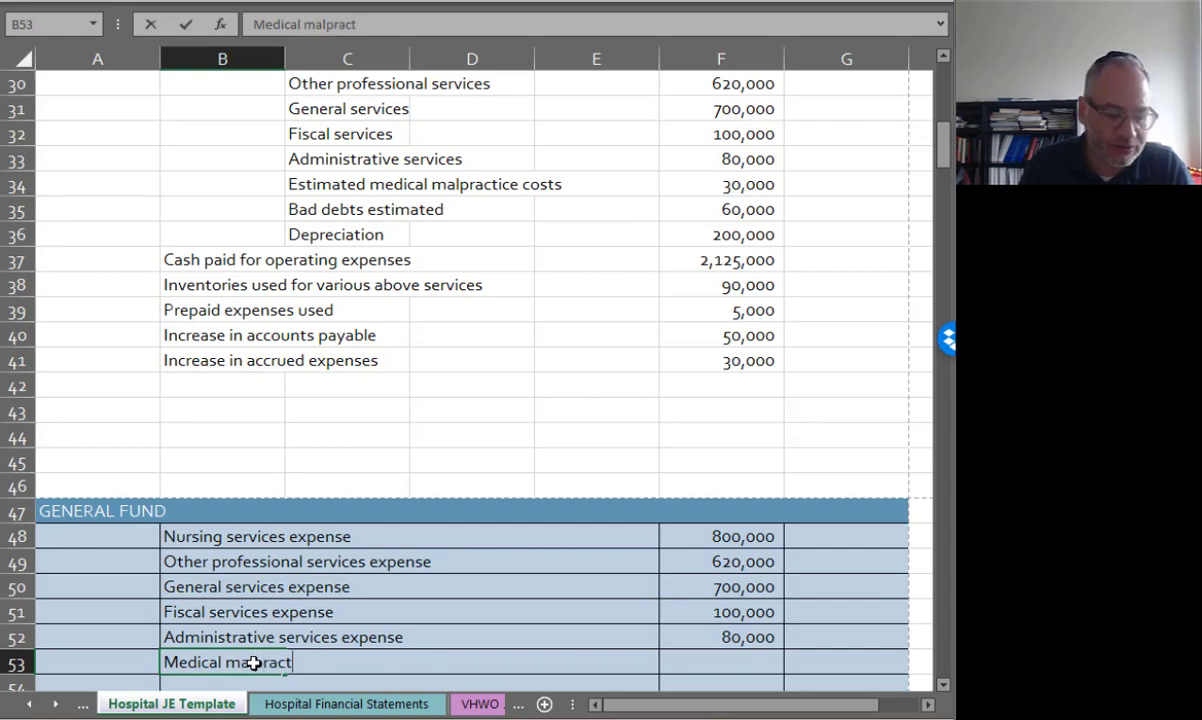
key("Tab")
key("Tab")
key("Tab")
key("Tab")
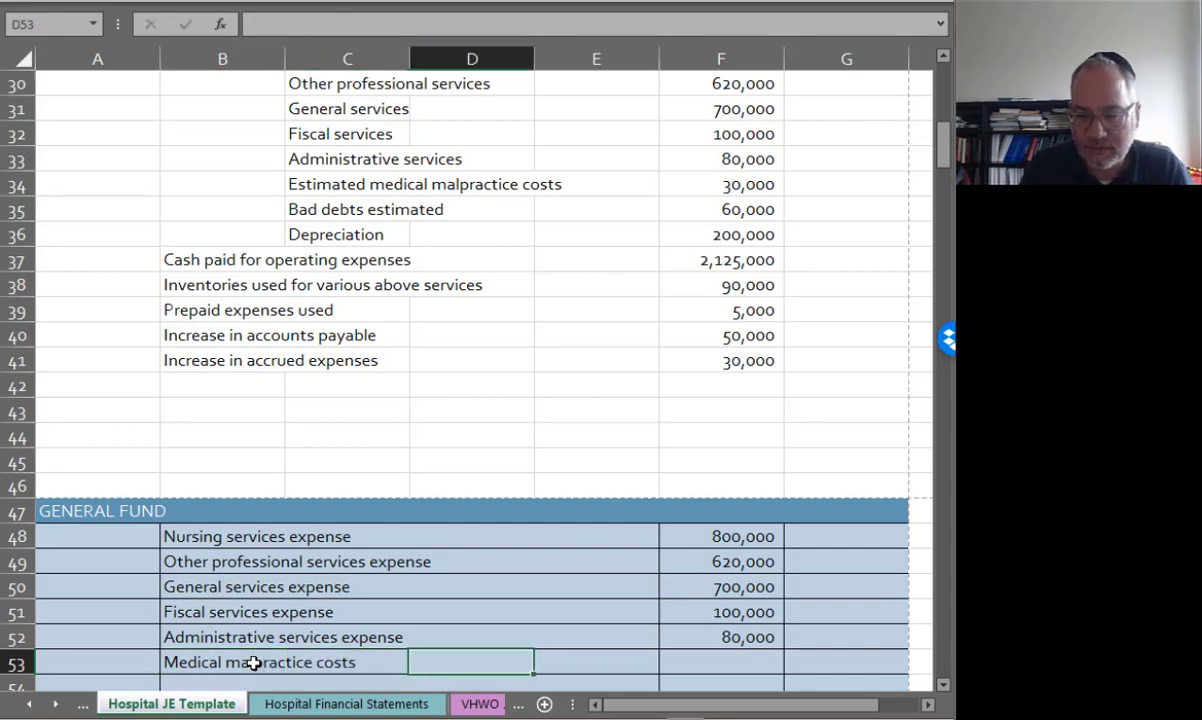
type("=")
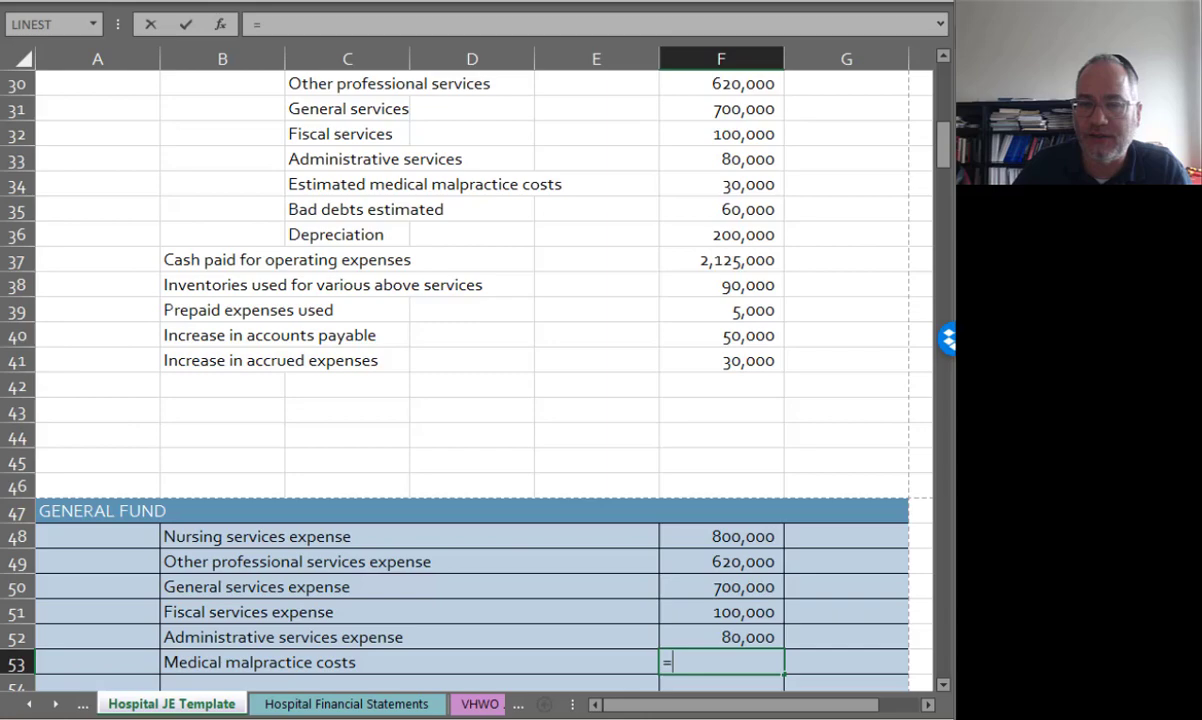
left_click(685, 192)
key("Return")
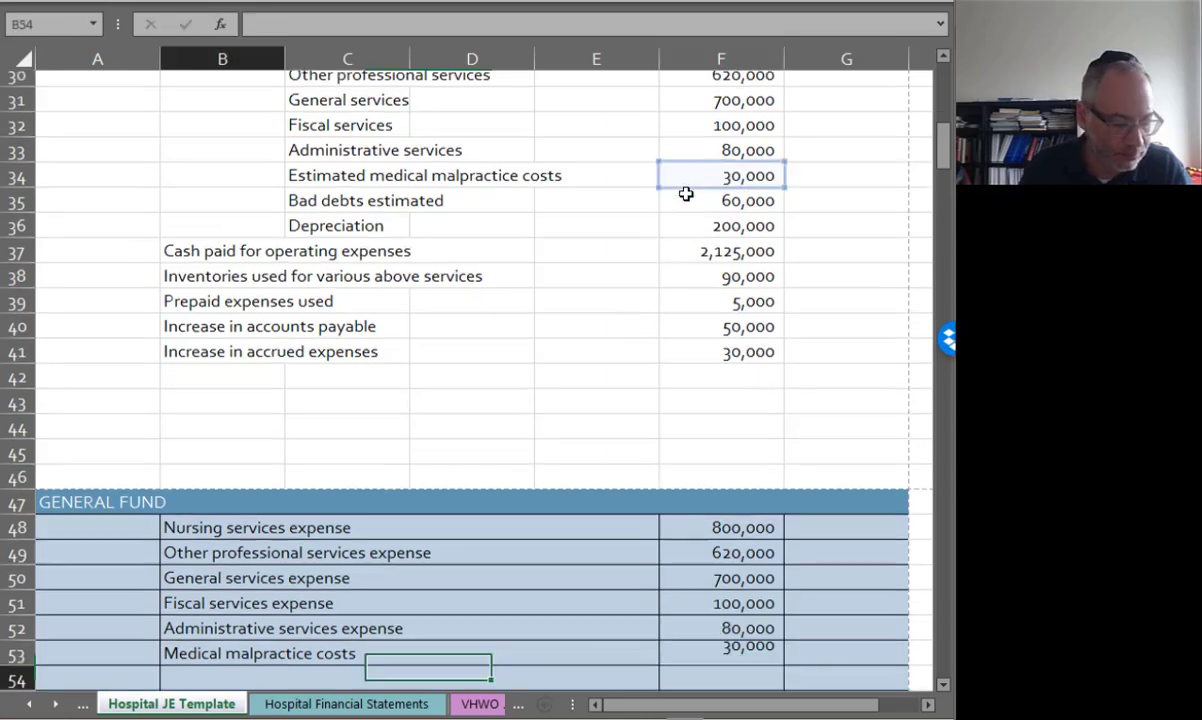
Step: Enter "Bad debts expense" in B54 and link its debit in F54 to the estimated bad debts (=F35)
type("Bad debts expense")
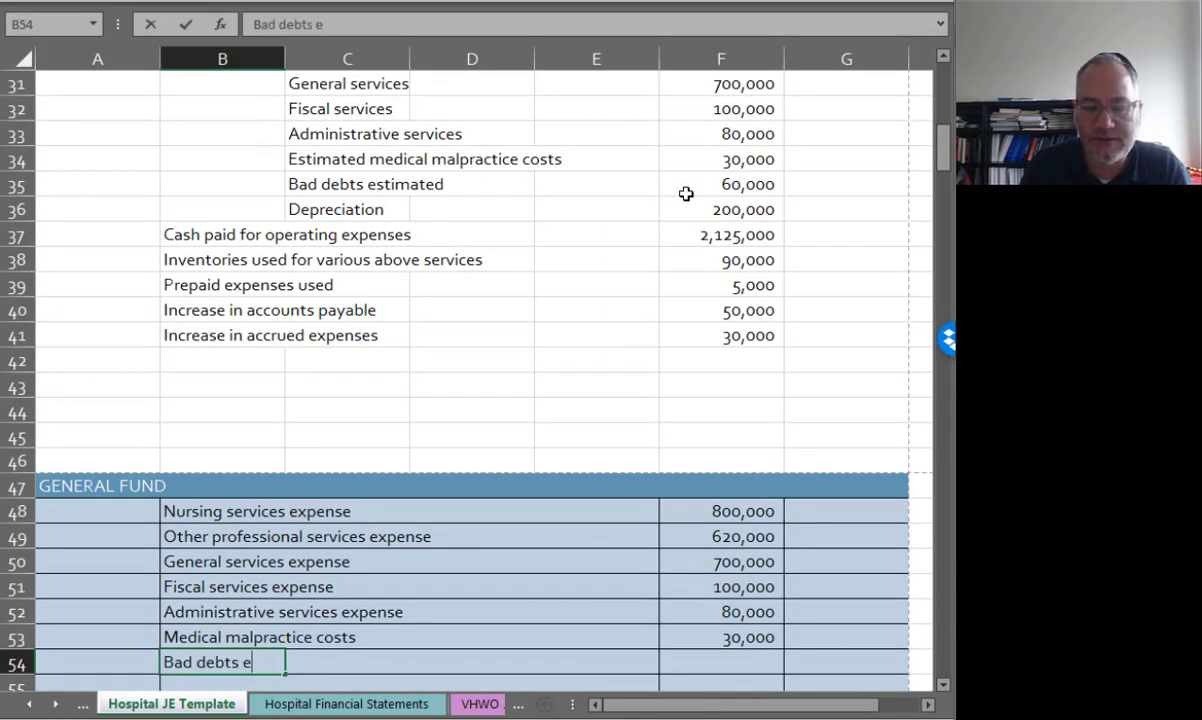
key("Tab")
key("Tab")
key("Tab")
key("Tab")
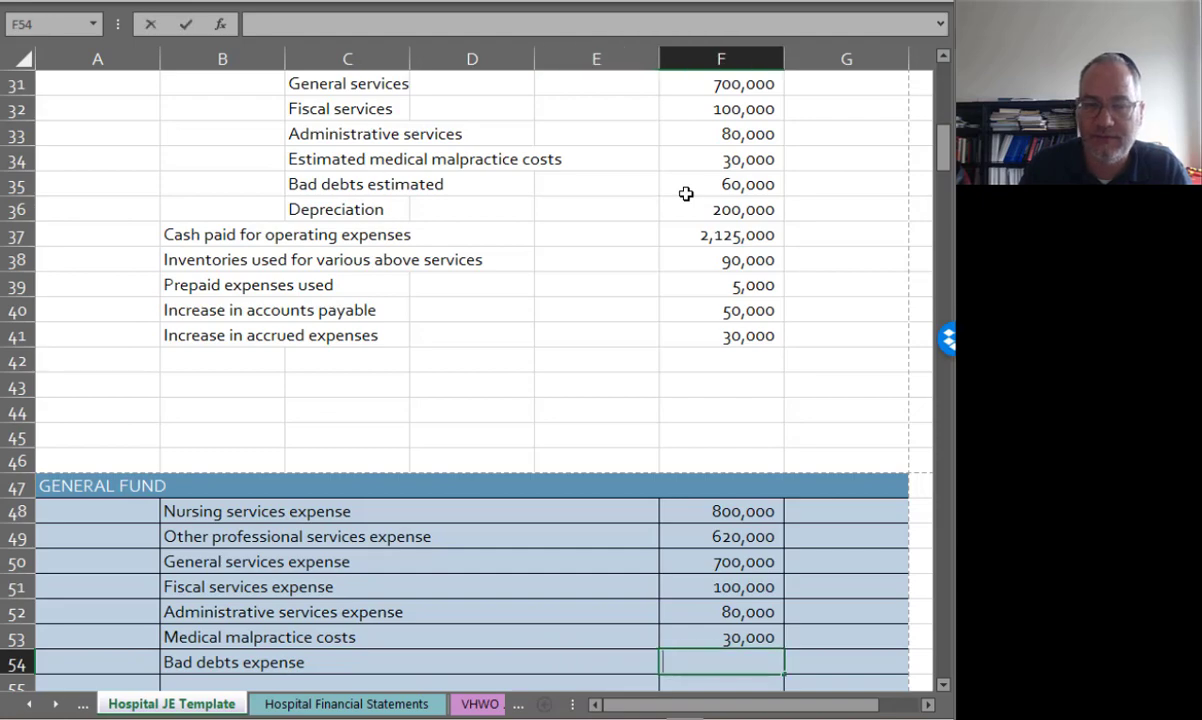
type("=")
left_click(686, 190)
key("Return")
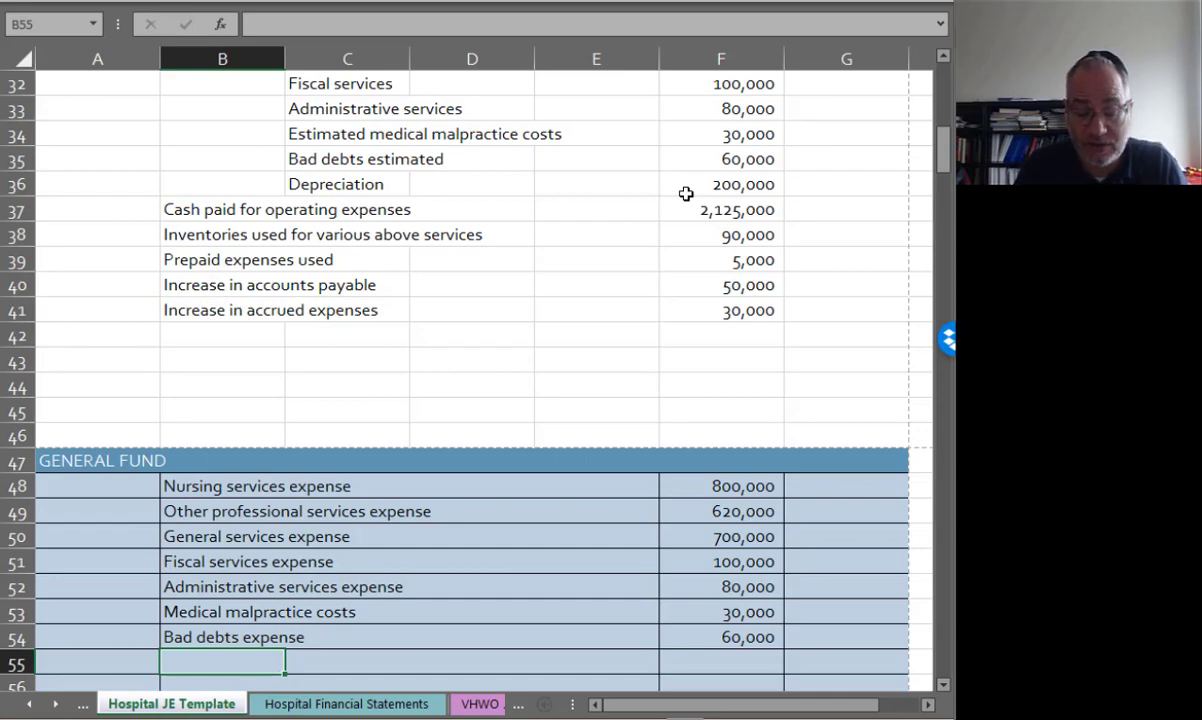
Step: Enter "Depreciation expense" in B55 and link its debit in F55 to the depreciation amount (=F36)
type("Depreciation")
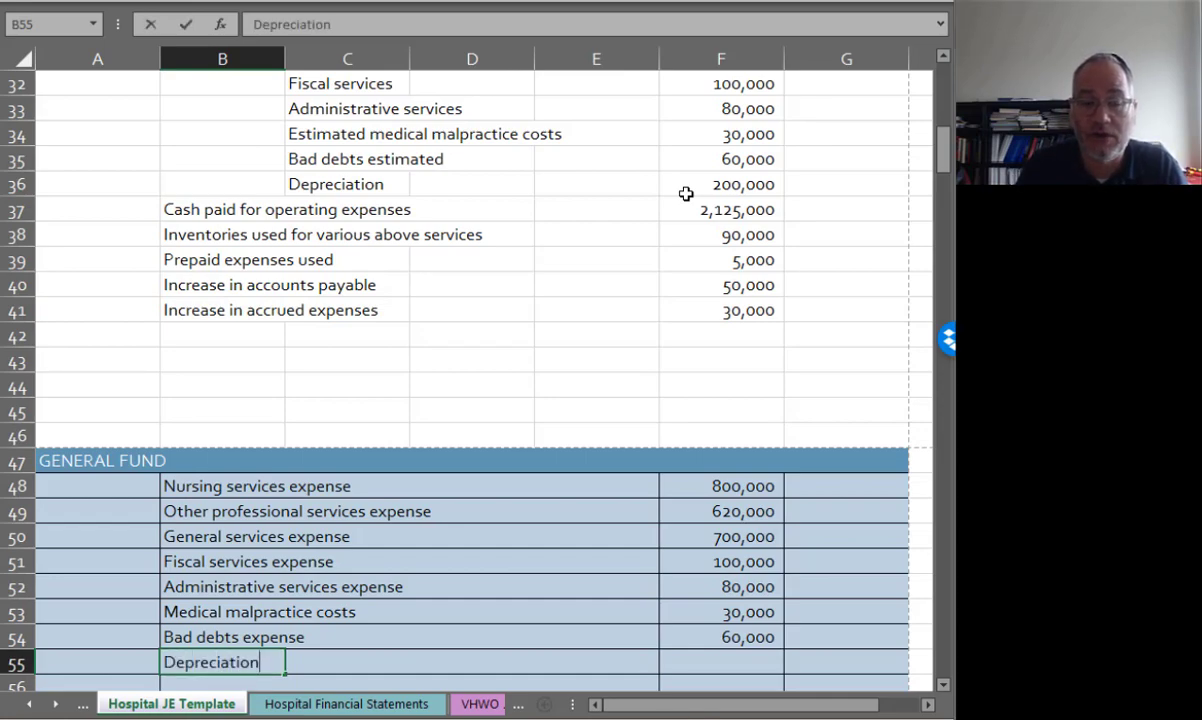
type(" expense")
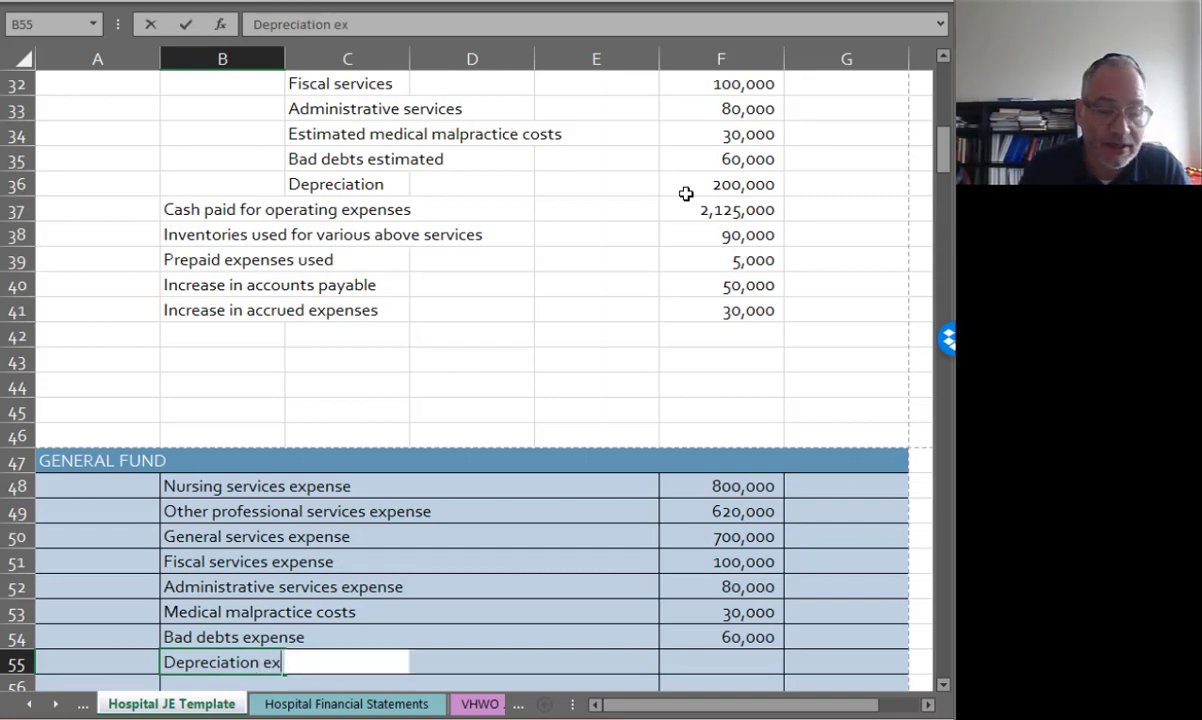
key("Tab")
key("Tab")
key("Tab")
key("Tab")
type("=")
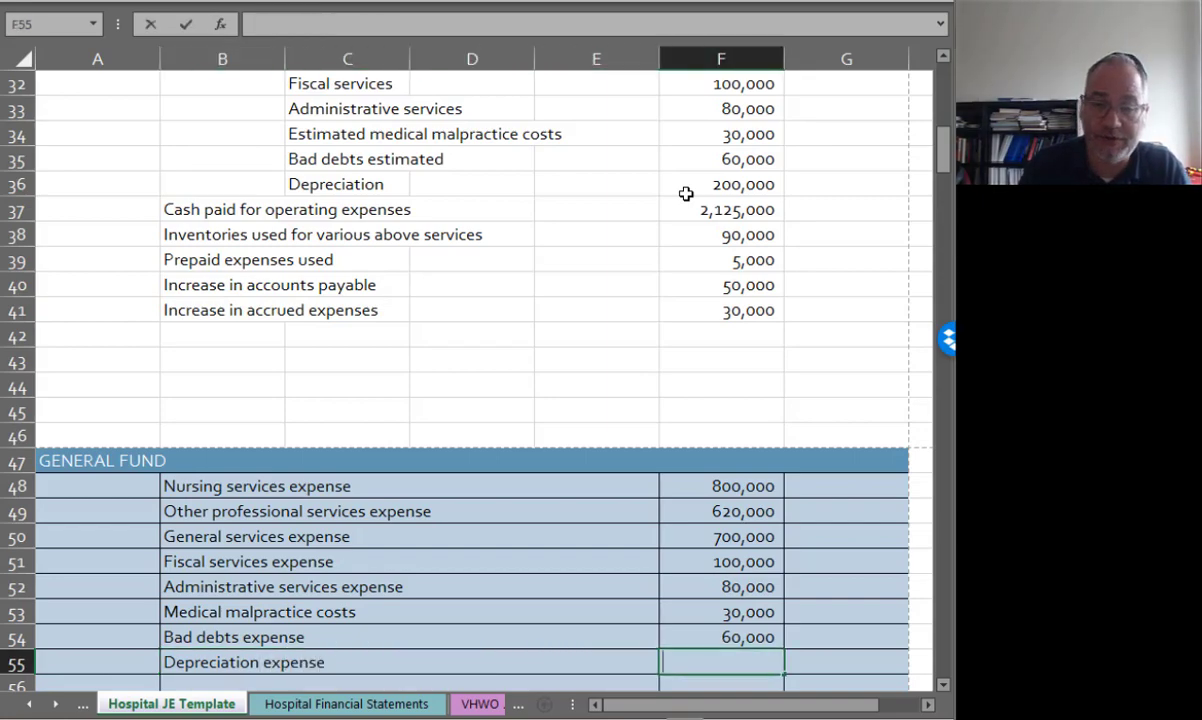
left_click(686, 193)
key("Return")
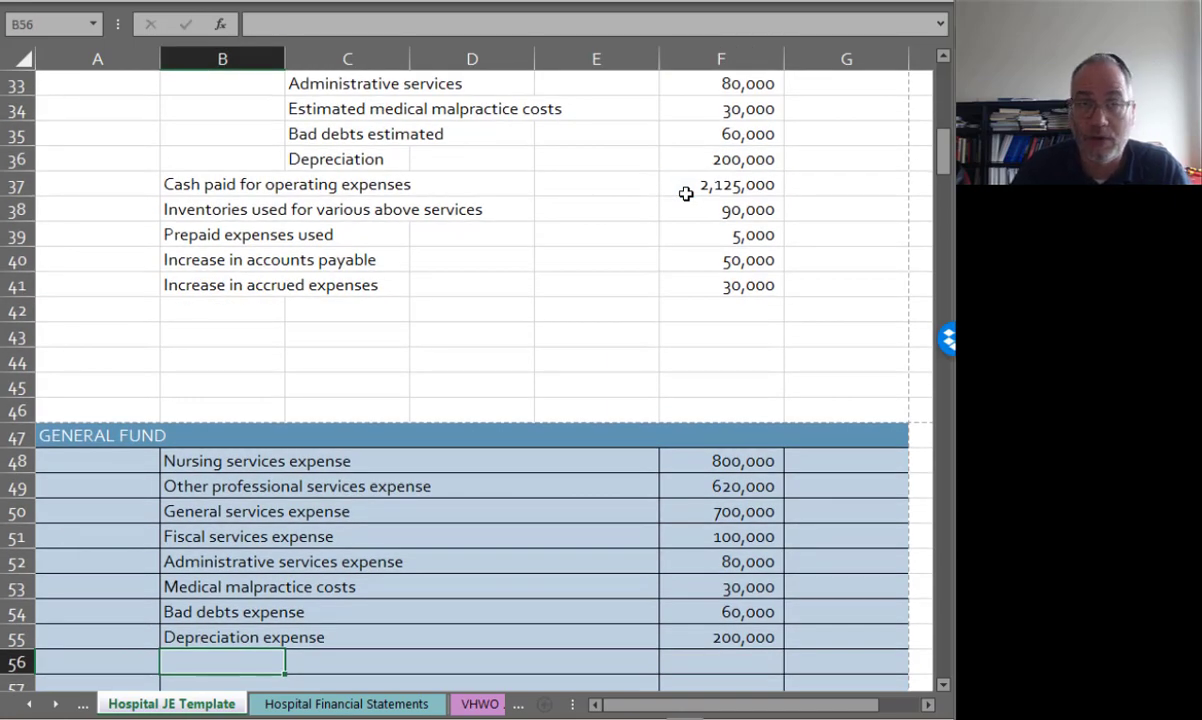
Step: Enter the credit account "Cash" in C56 and link its credit in G56 to the cash paid for operating expenses (=F37)
key("Tab")
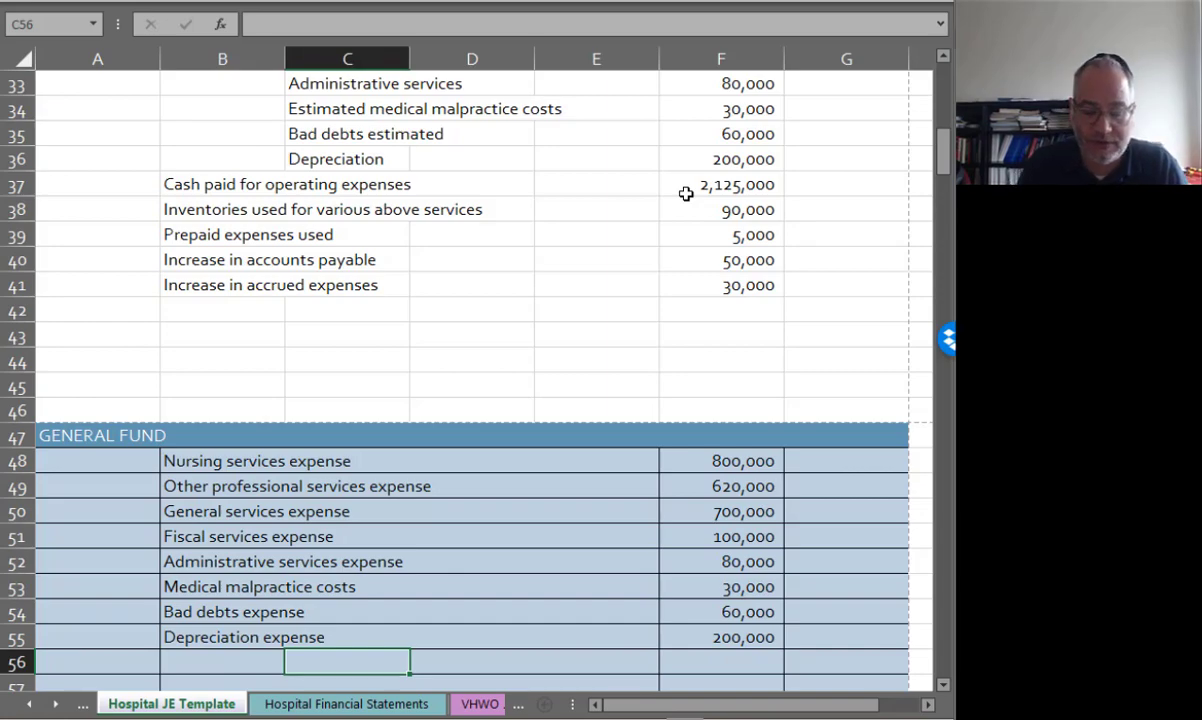
type("Cash")
key("Tab")
key("Tab")
key("Tab")
key("Tab")
type("=")
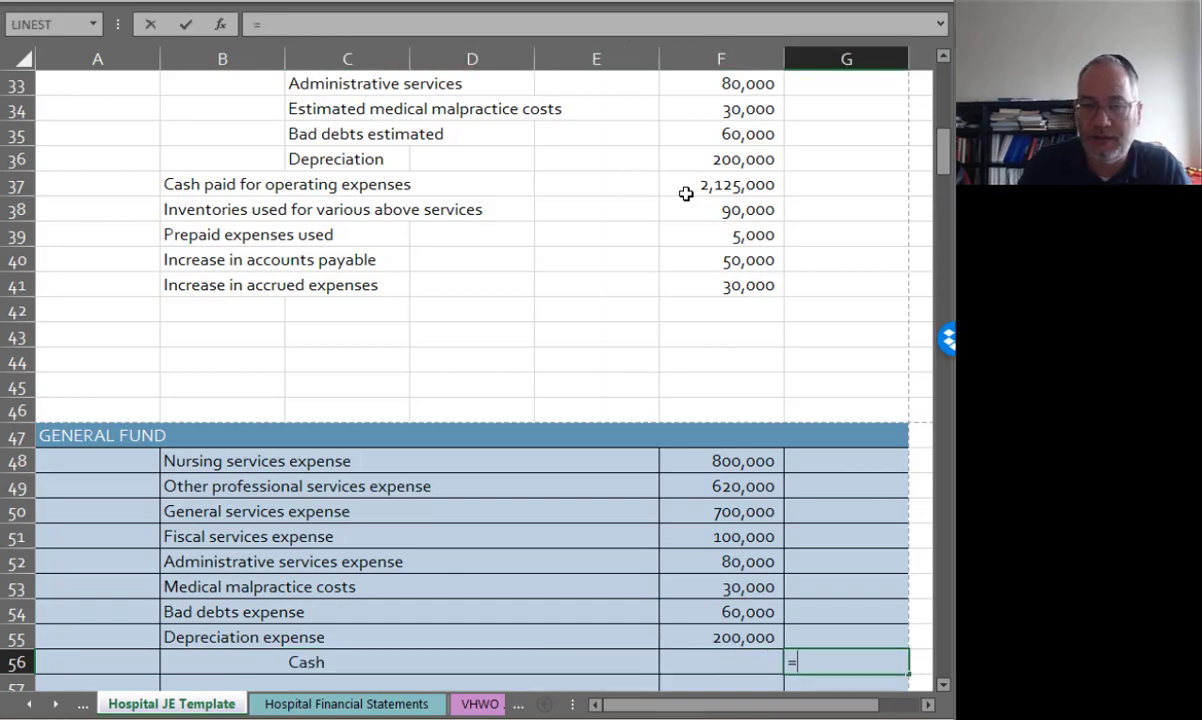
left_click(686, 193)
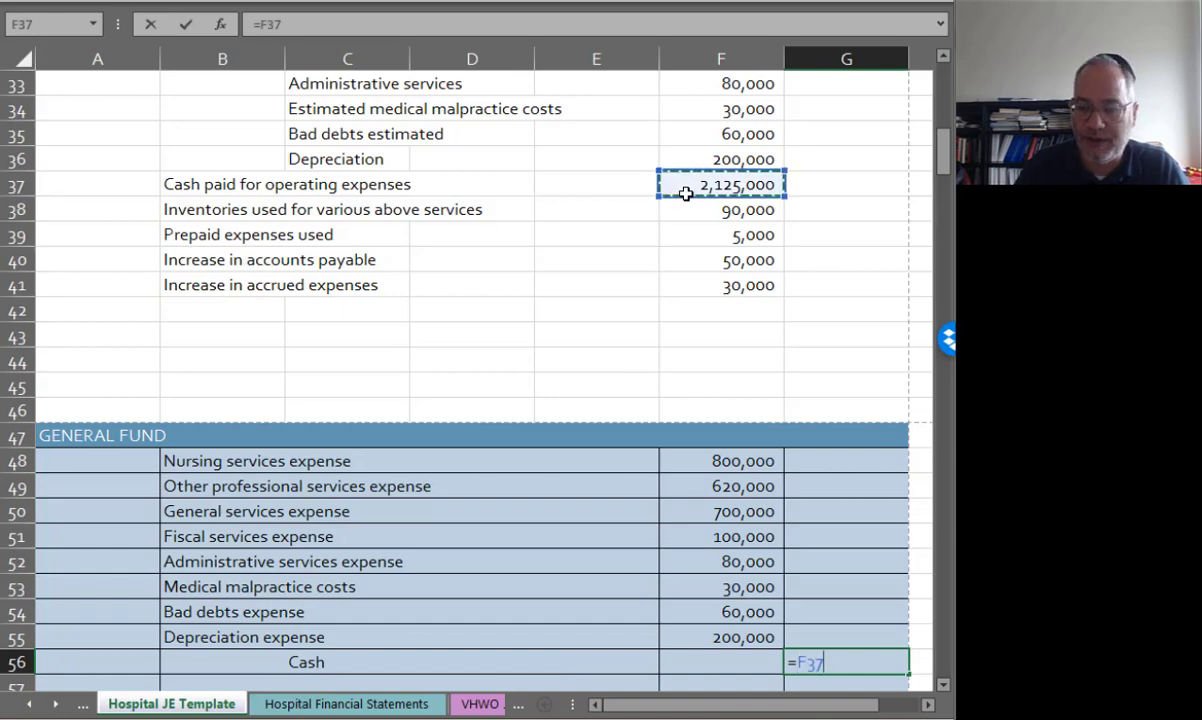
key("Return")
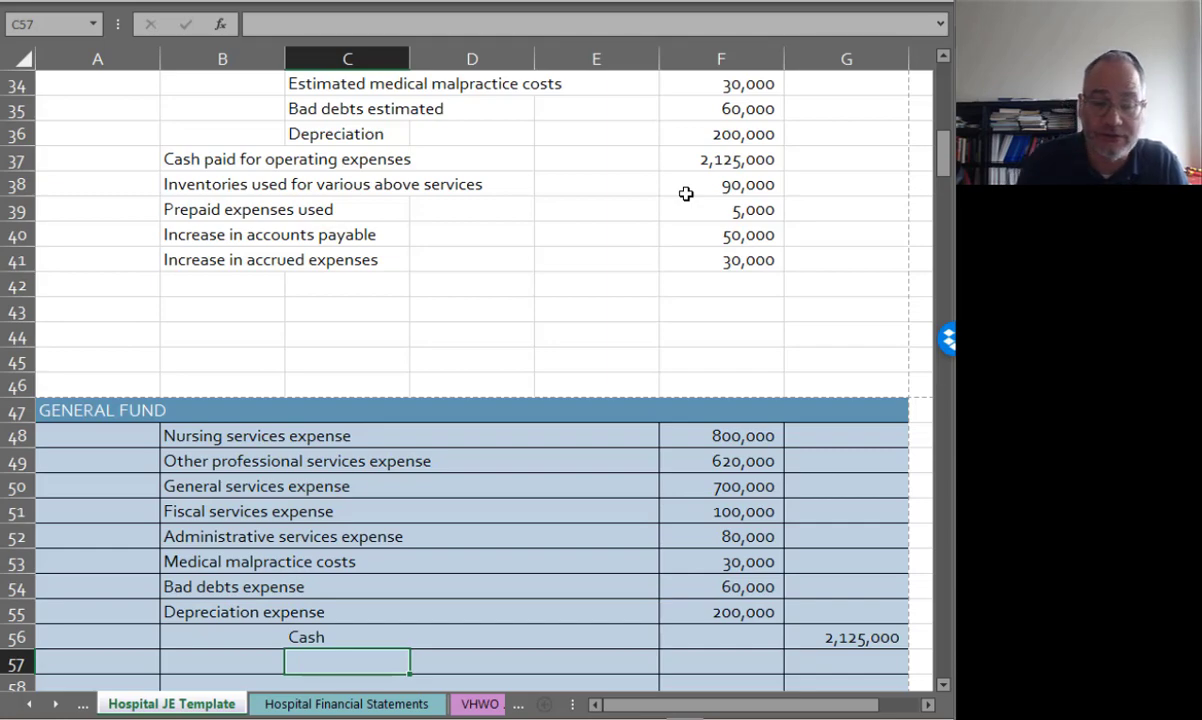
Step: Enter "Allowance for uncollectibles" in C57 and link its credit in G57 to the bad debts expense debit (=F54)
type("Allowance f")
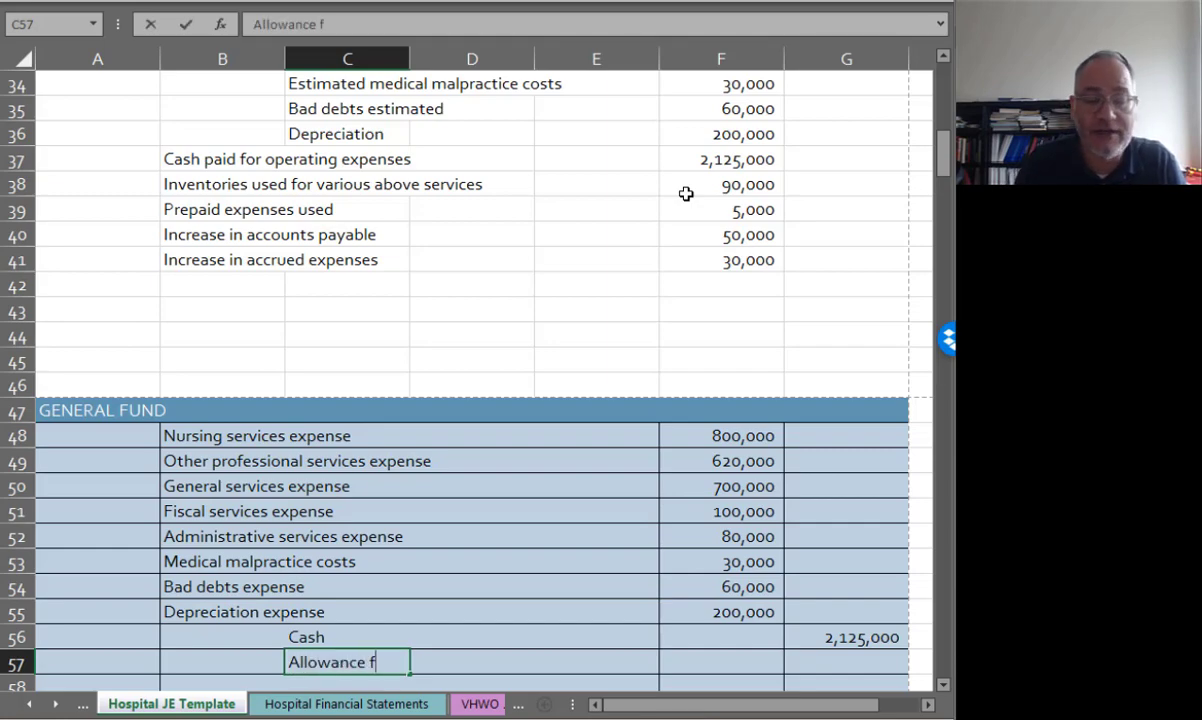
type("or uncollecti")
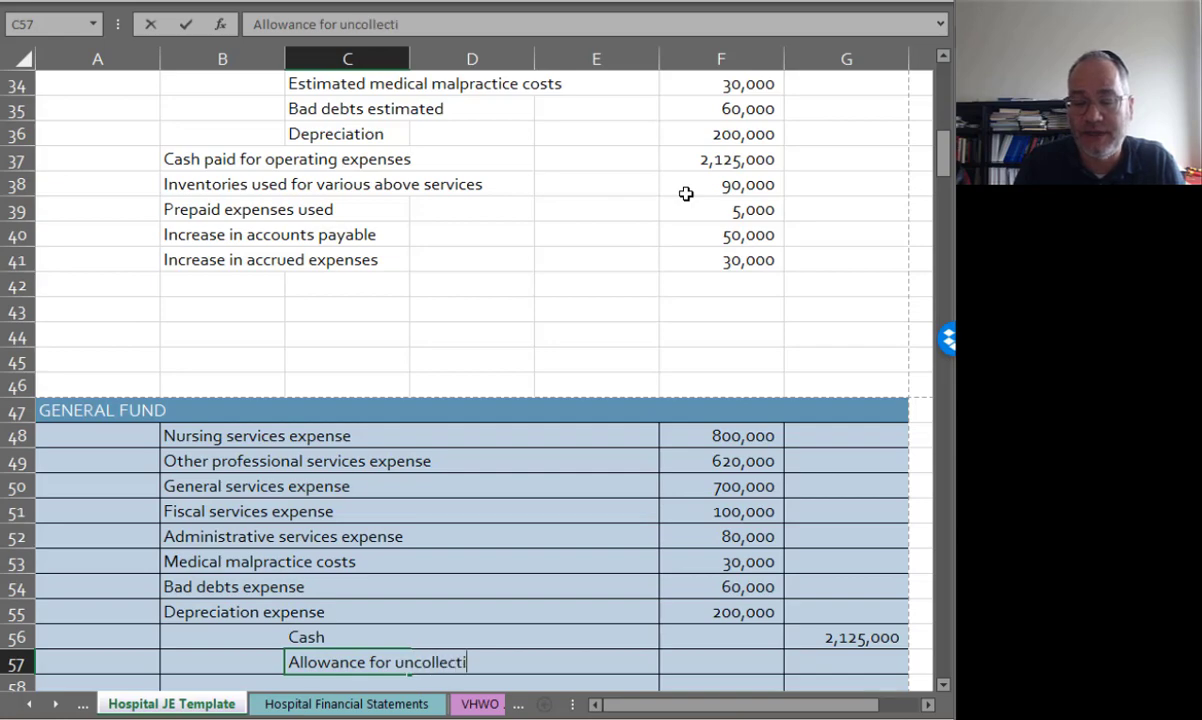
type("bles")
key("Tab")
key("Tab")
key("Tab")
key("Tab")
type("=")
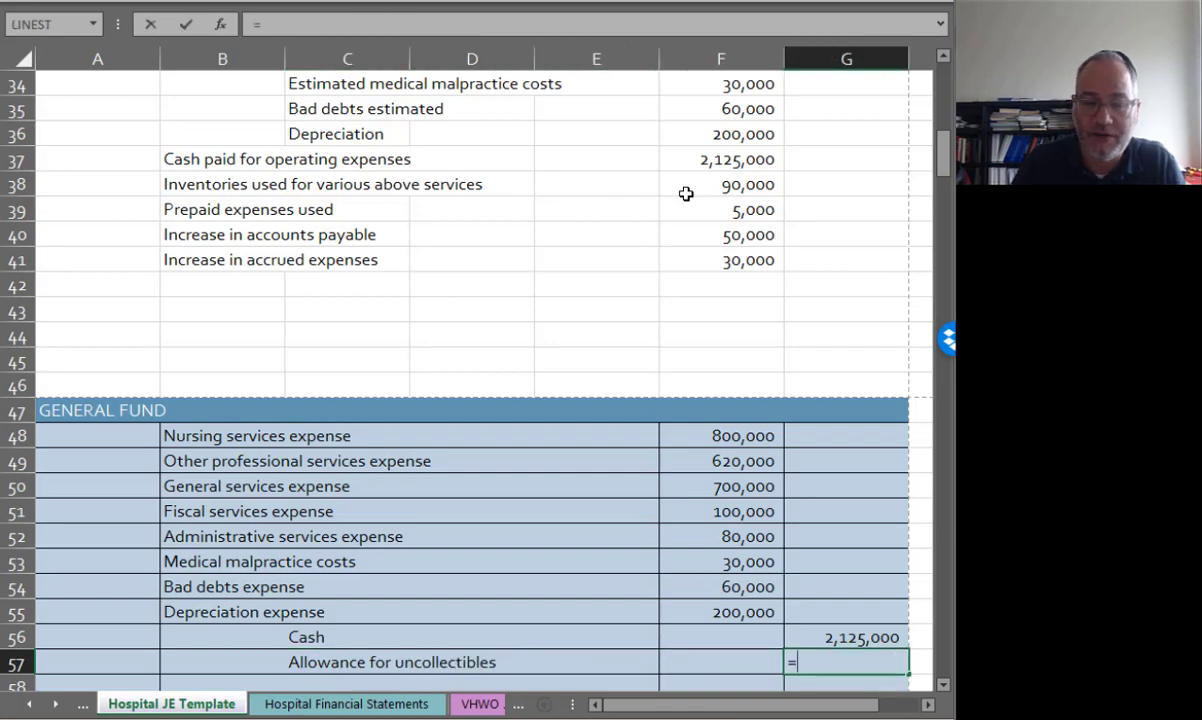
left_click(707, 594)
key("Return")
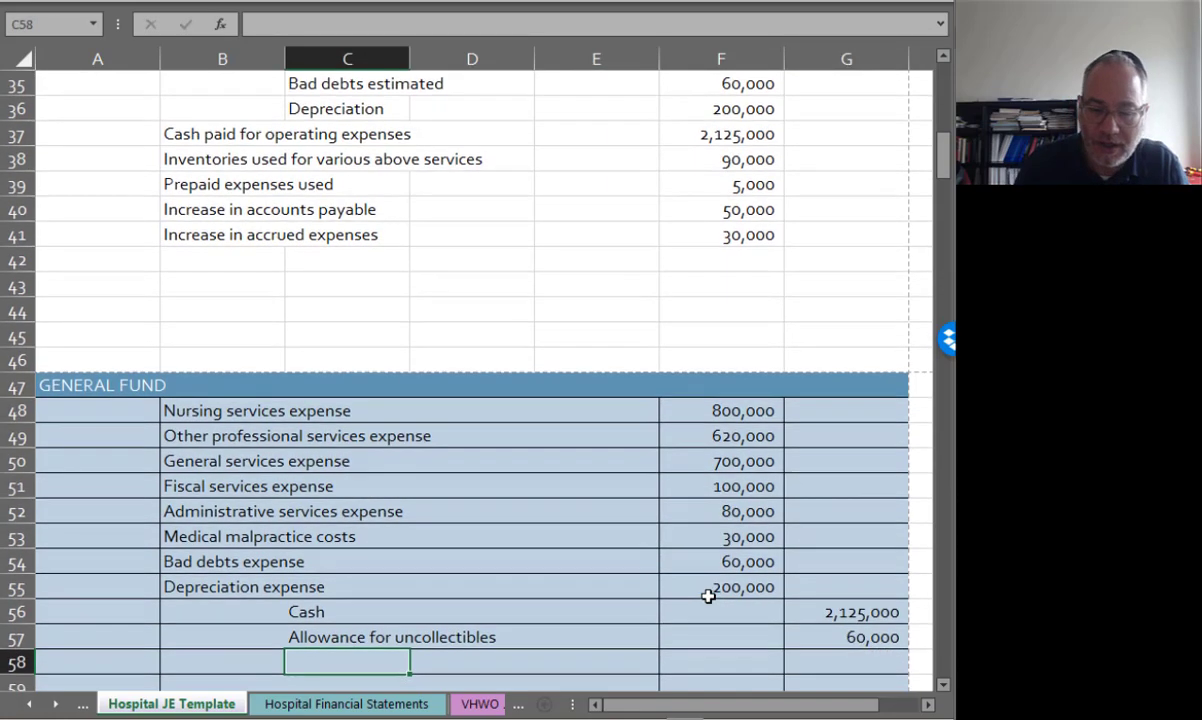
Step: Enter "Inventories" in C58 and link its credit in G58 to the inventories used amount (=F38)
type("Inventories")
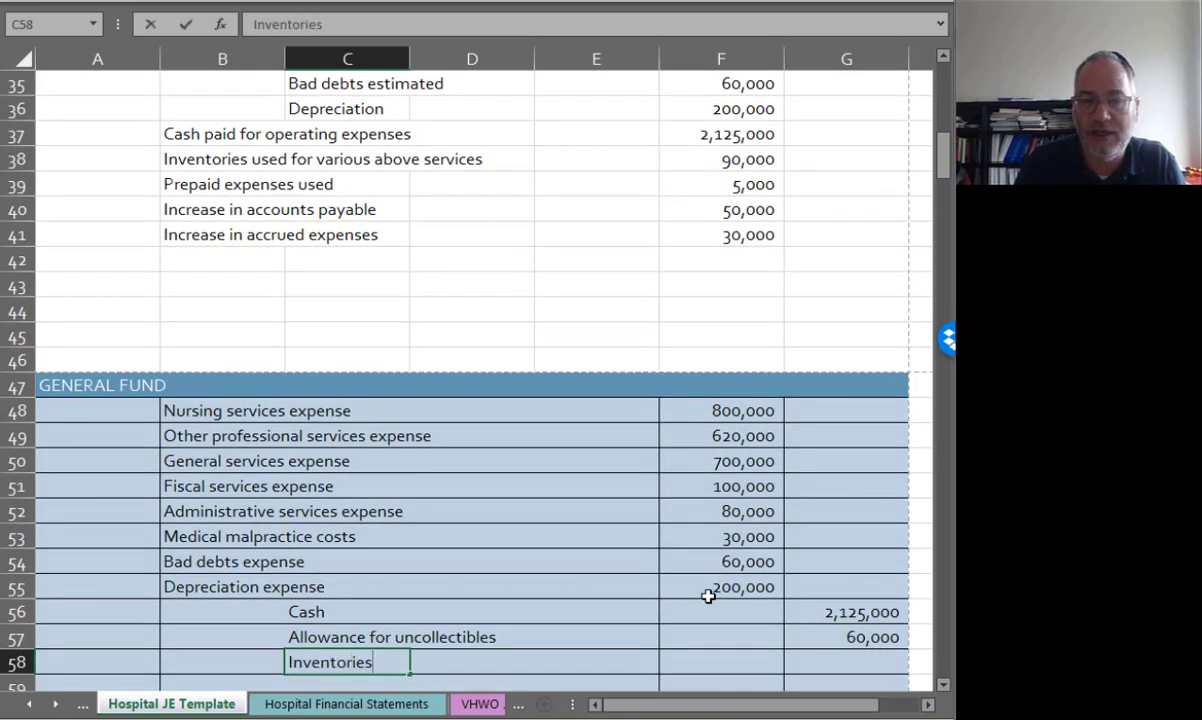
key("Tab")
key("Tab")
key("Tab")
key("Tab")
type("=")
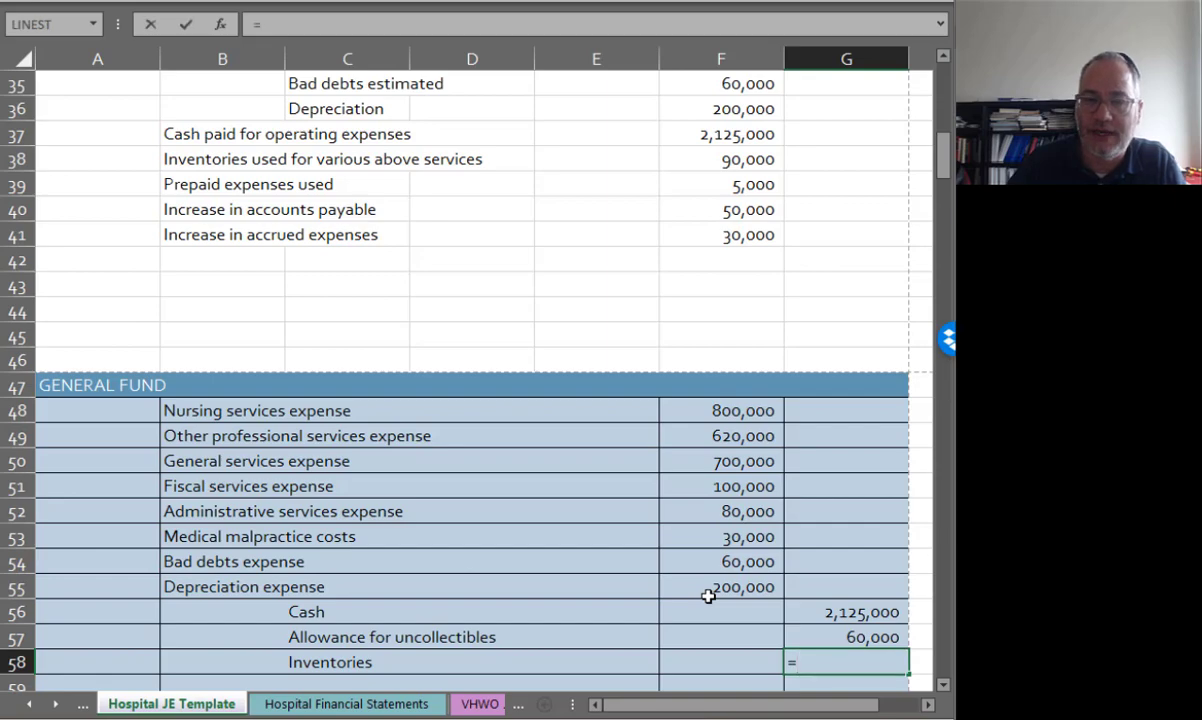
left_click(745, 160)
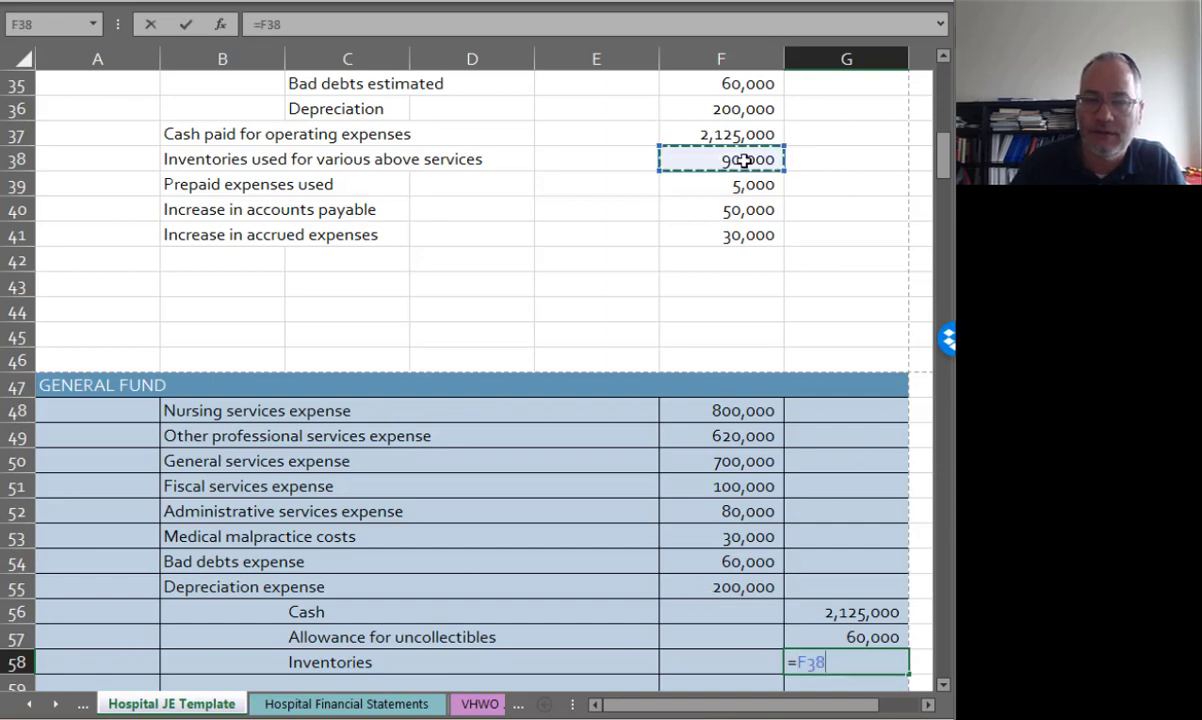
key("Return")
Step: Enter "Prepaid expenses" in C59 and link its credit in G59 to the prepaid expenses used amount (=F39)
type("Prepa")
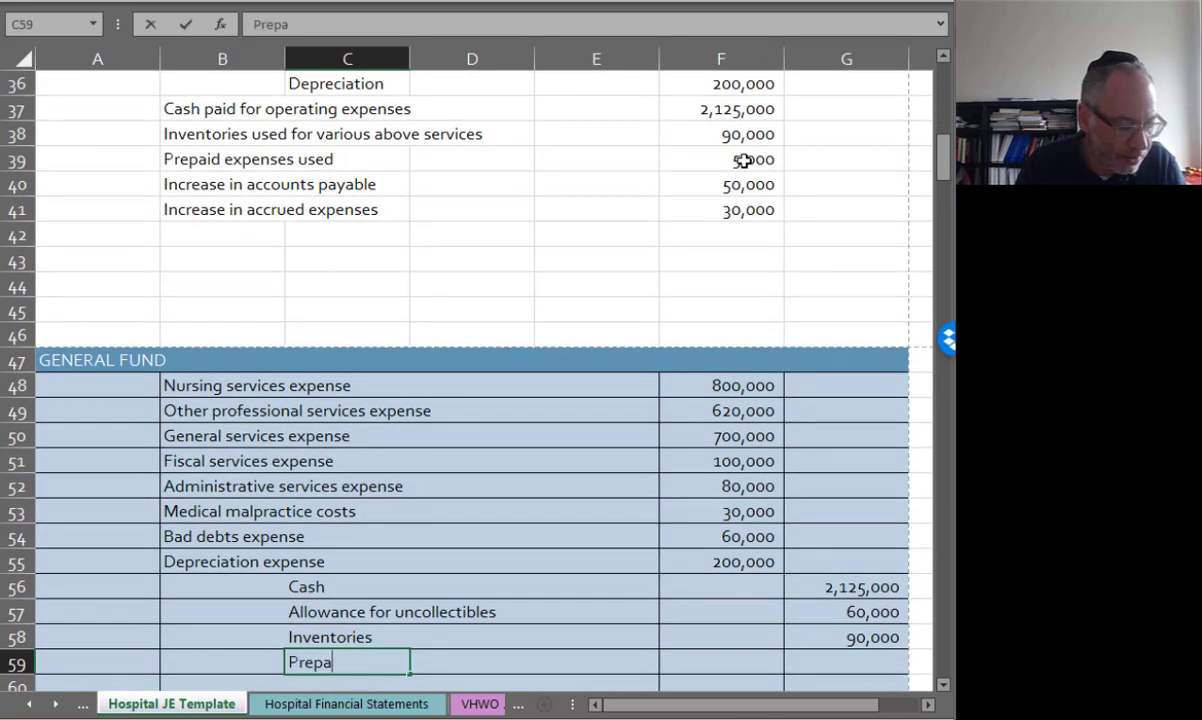
type("id expenses")
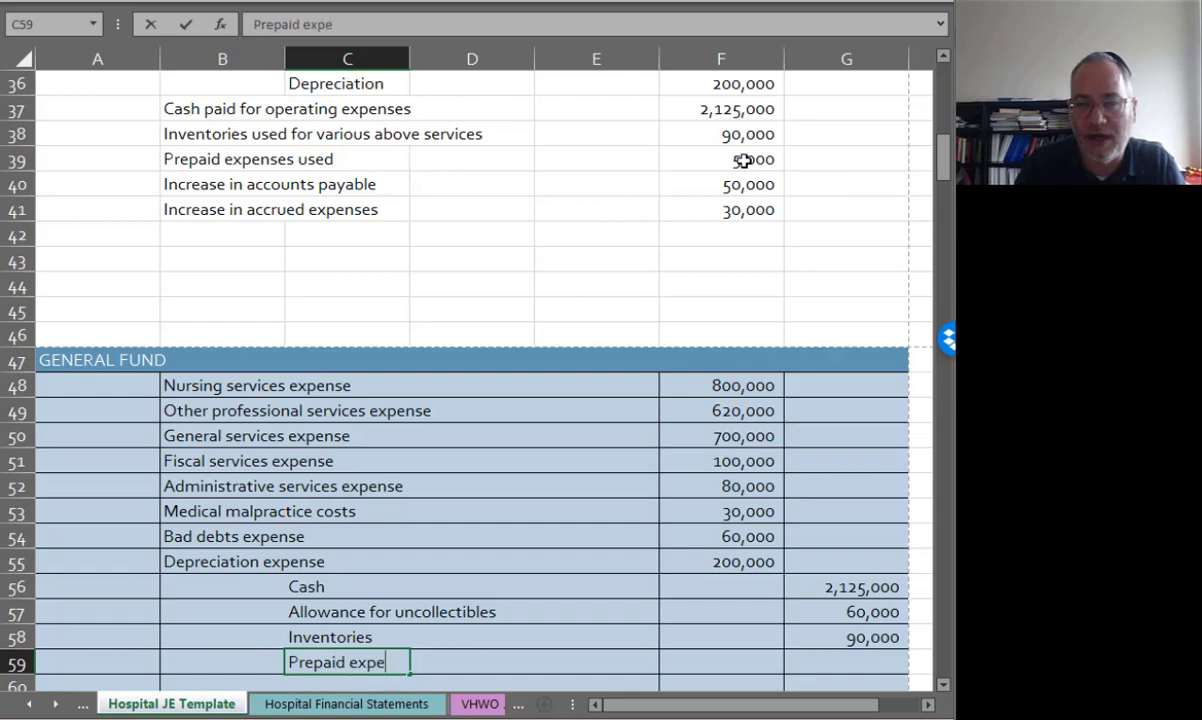
key("Right")
key("Right")
key("Right")
key("Right")
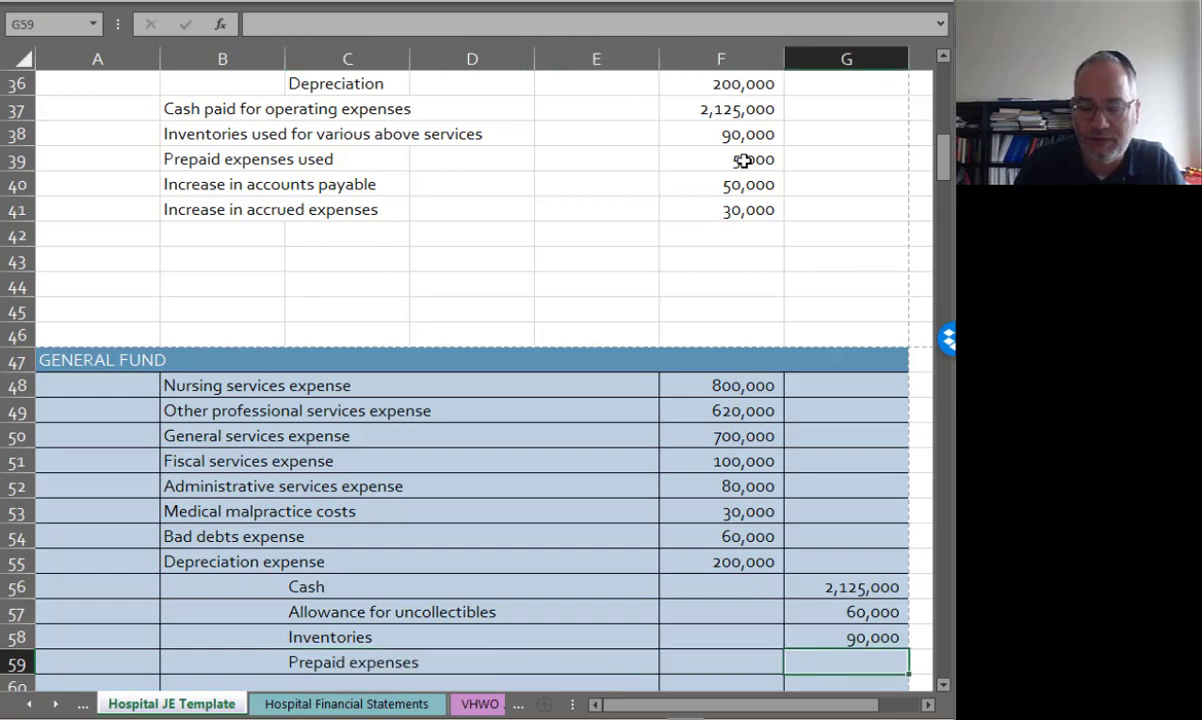
type("=")
left_click(743, 160)
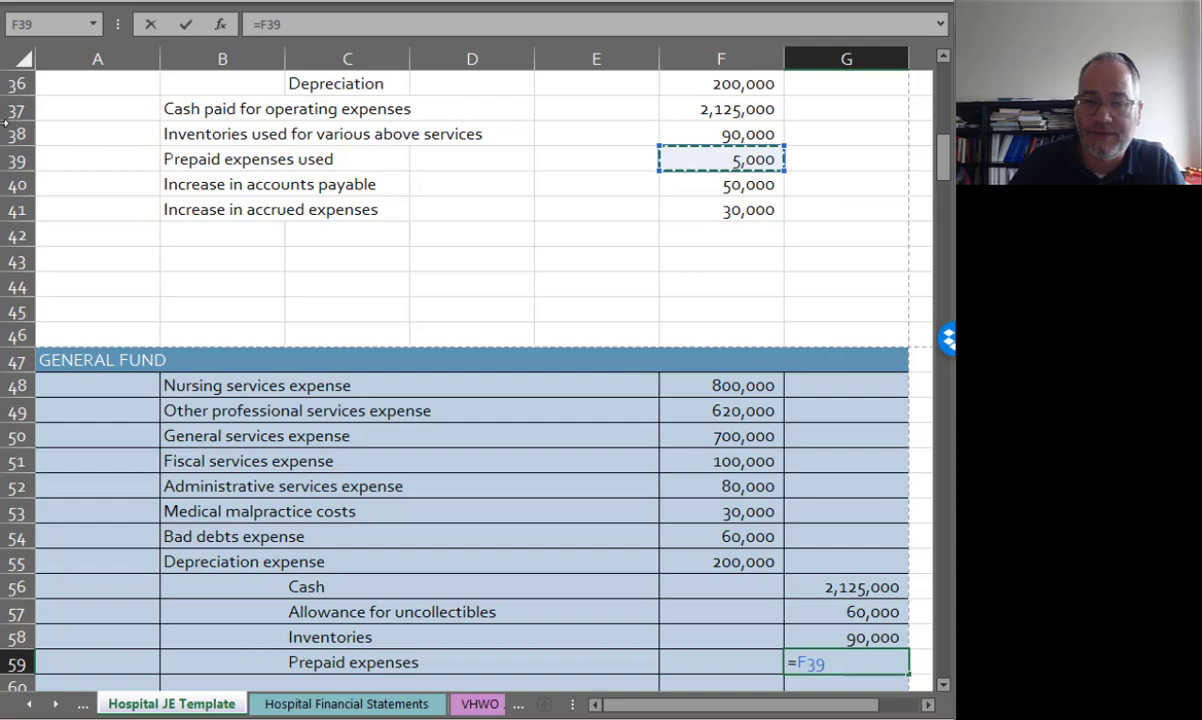
key("Return")
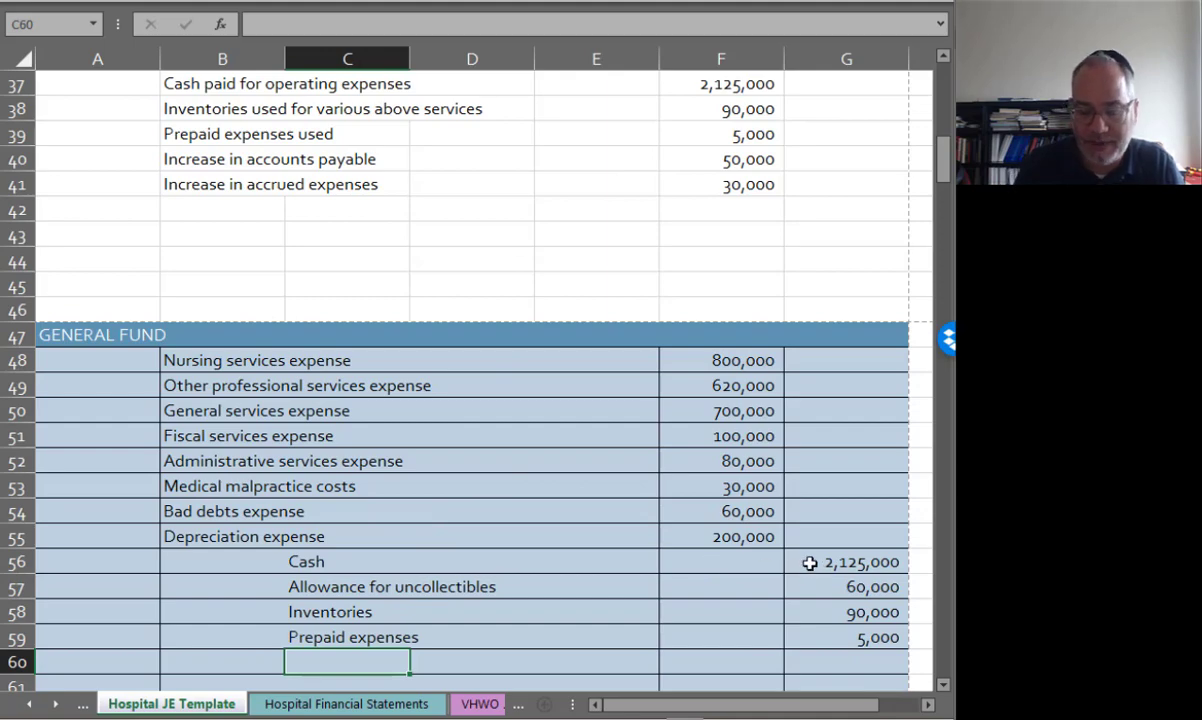
Step: Enter the credit account "Accounts payable" in C60 and link its credit in G60 to the increase in accounts payable (=F40)
type("Accounts payabl")
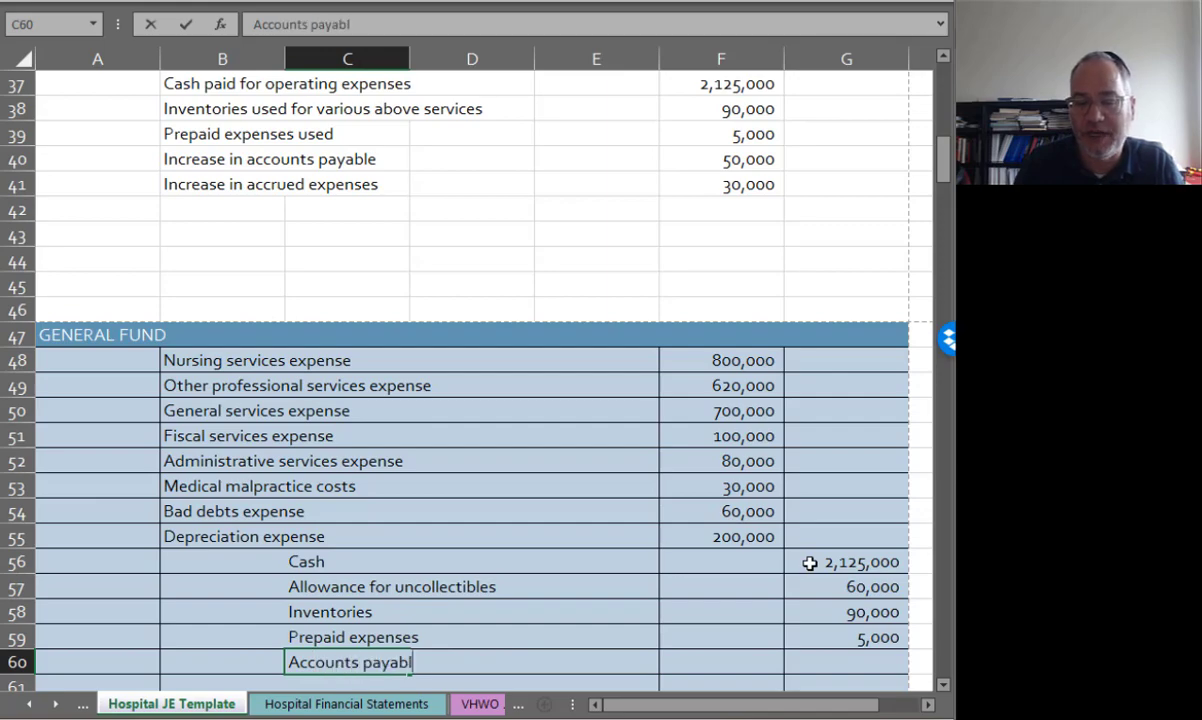
type("e")
key("Tab")
key("Tab")
key("Tab")
type("=")
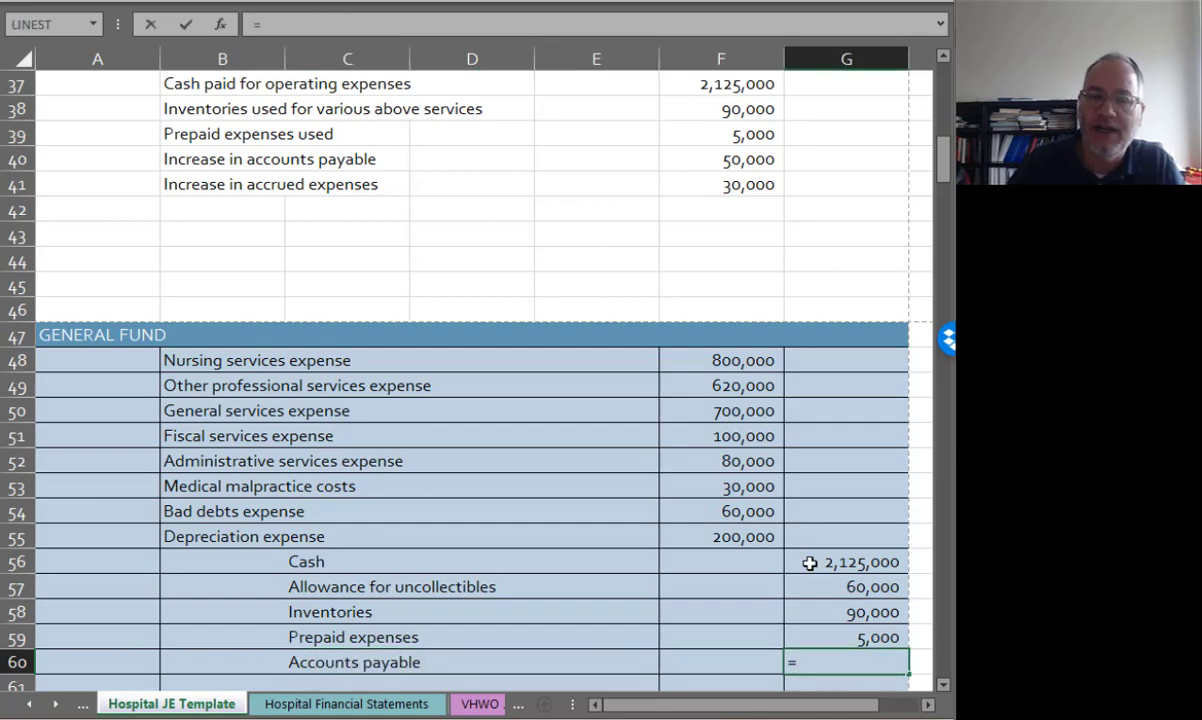
left_click(697, 164)
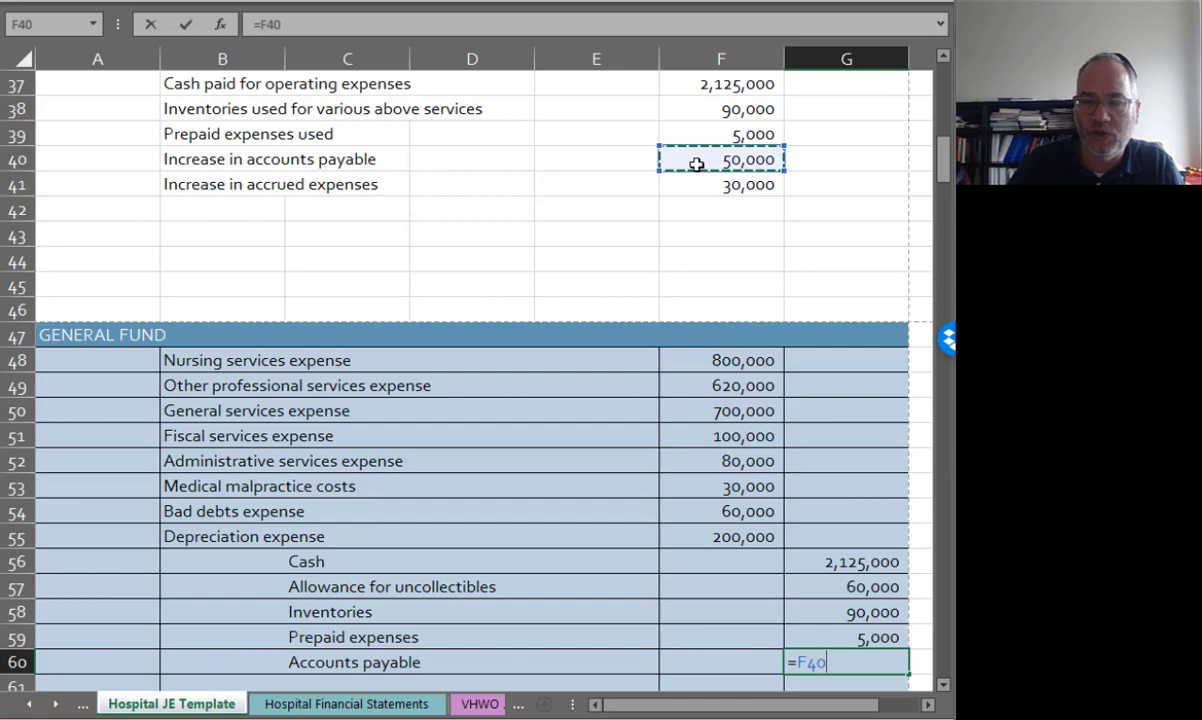
key("Return")
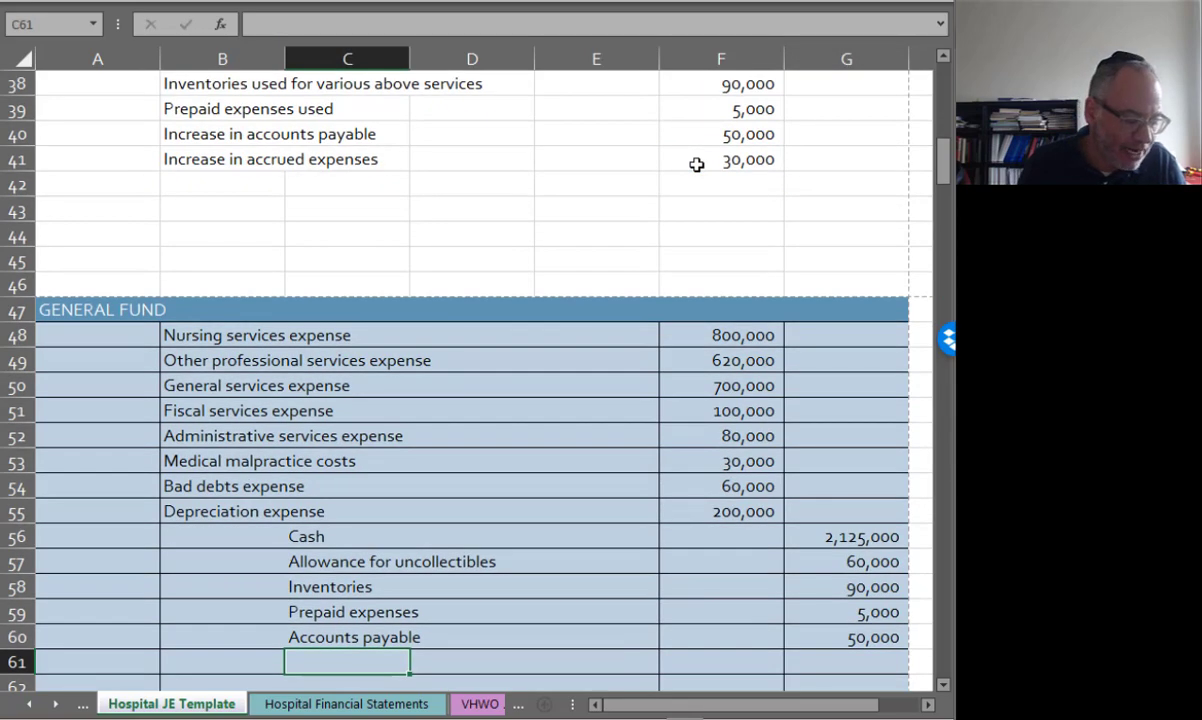
Step: Enter "Accrued expenses payable" in C61 and link its credit in G61 to the increase in accrued expenses (=F41)
type("Acco")
key("BackSpace")
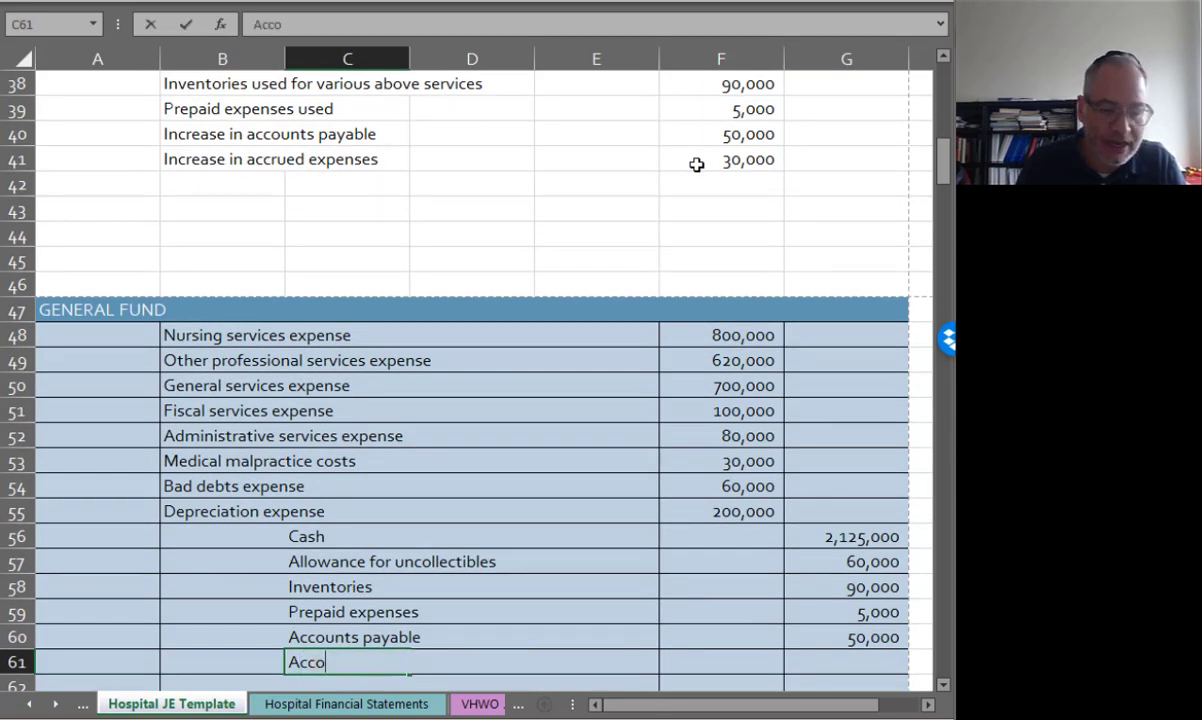
key("BackSpace")
type("rued expenses")
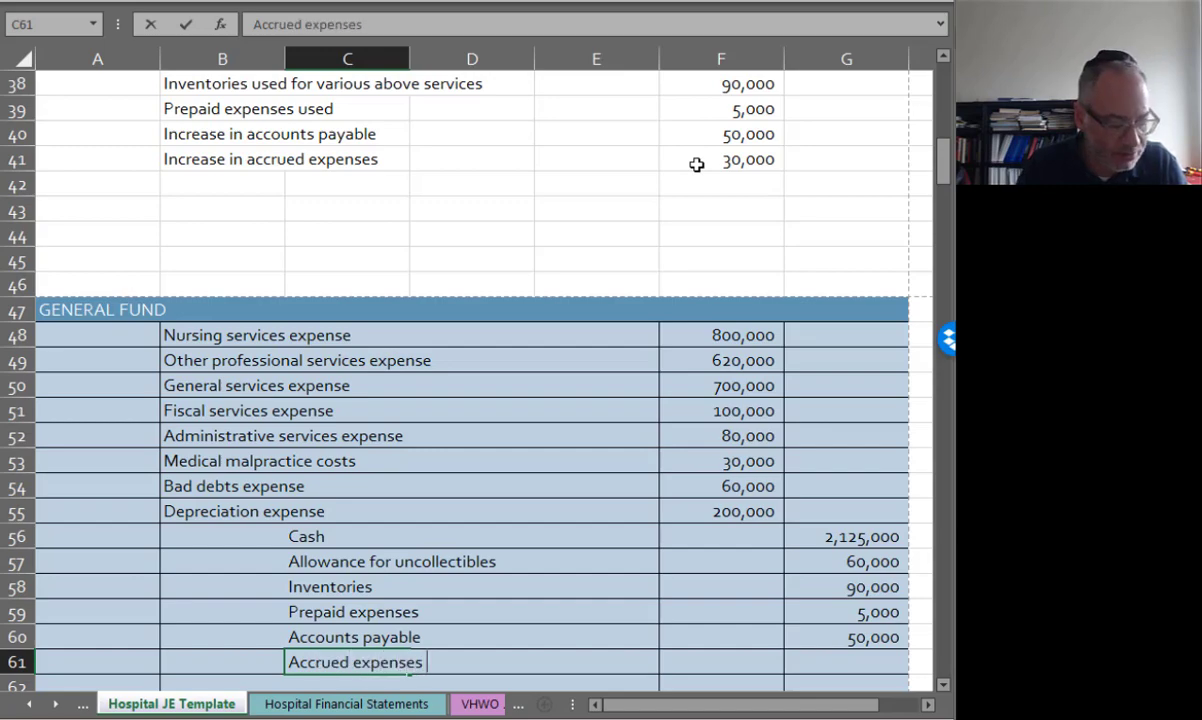
type(" payable")
key("Tab")
key("Tab")
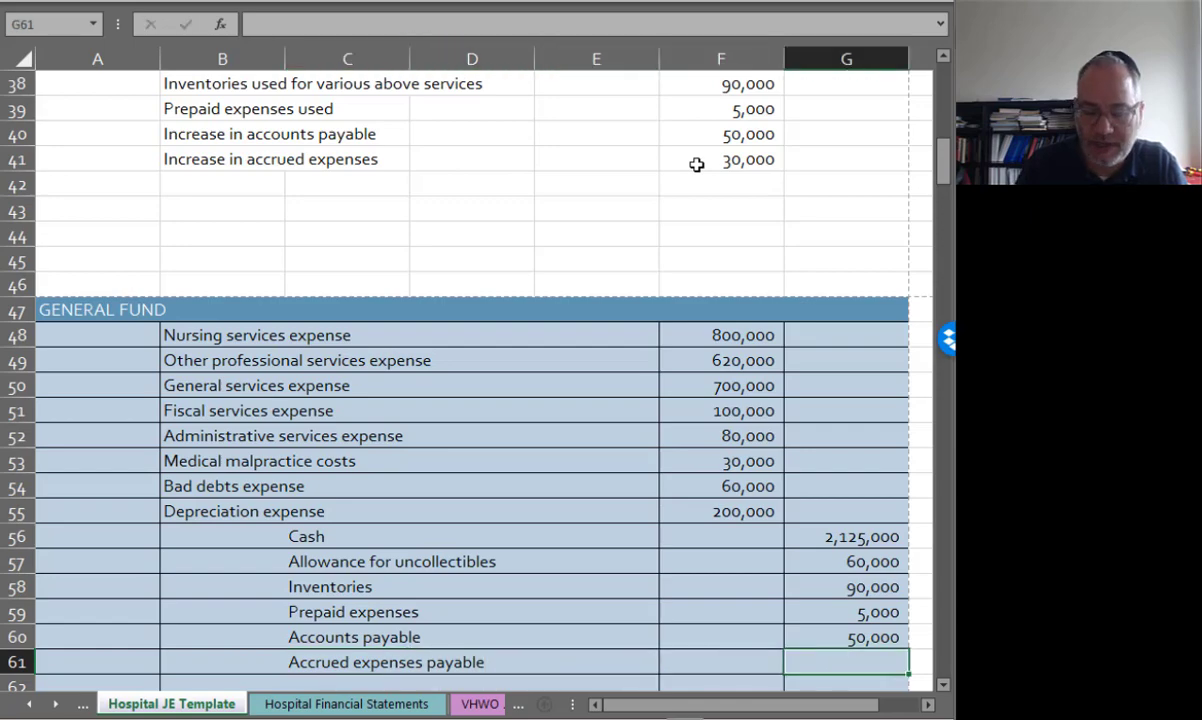
type("=")
left_click(696, 164)
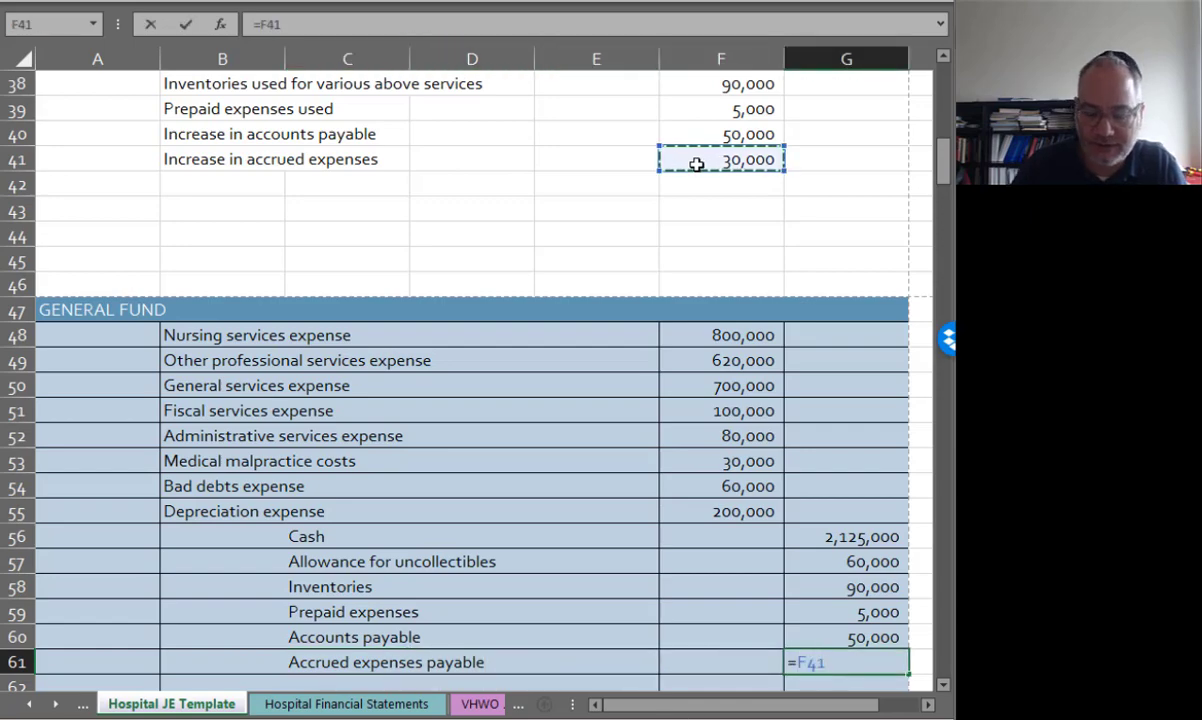
key("Return")
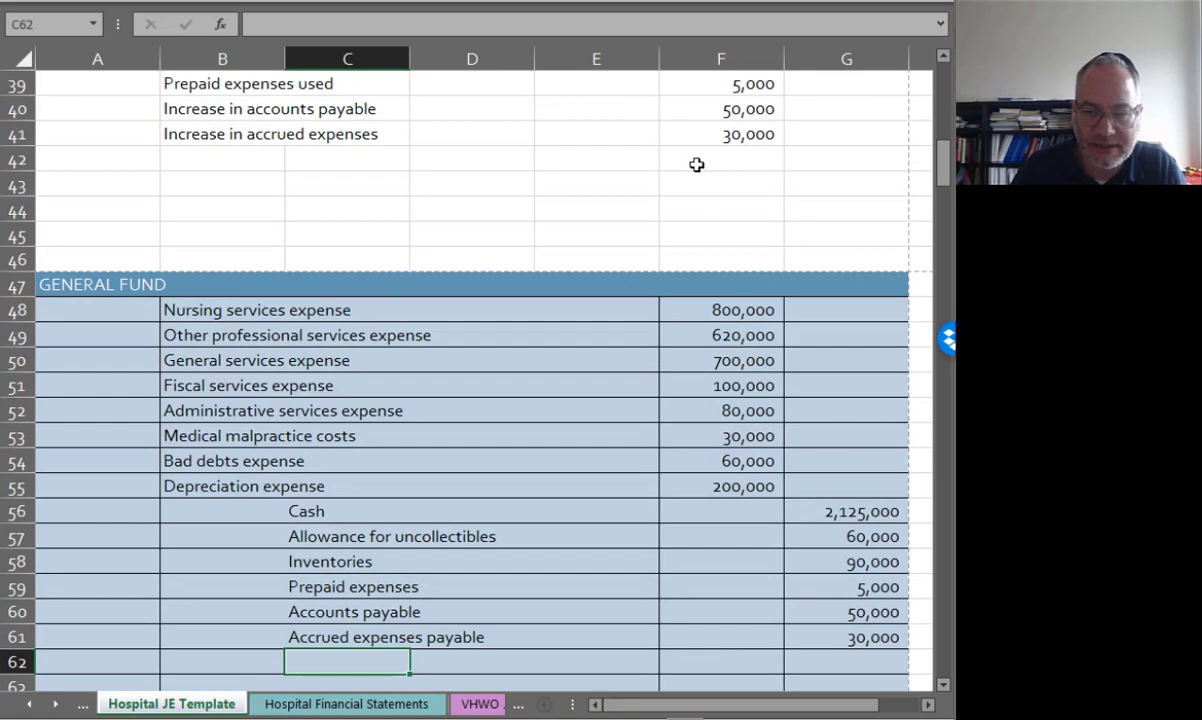
Step: Enter "Estimated malpractice costs payable" in C62 with a credit of 30,000 in G62
type("Estima")
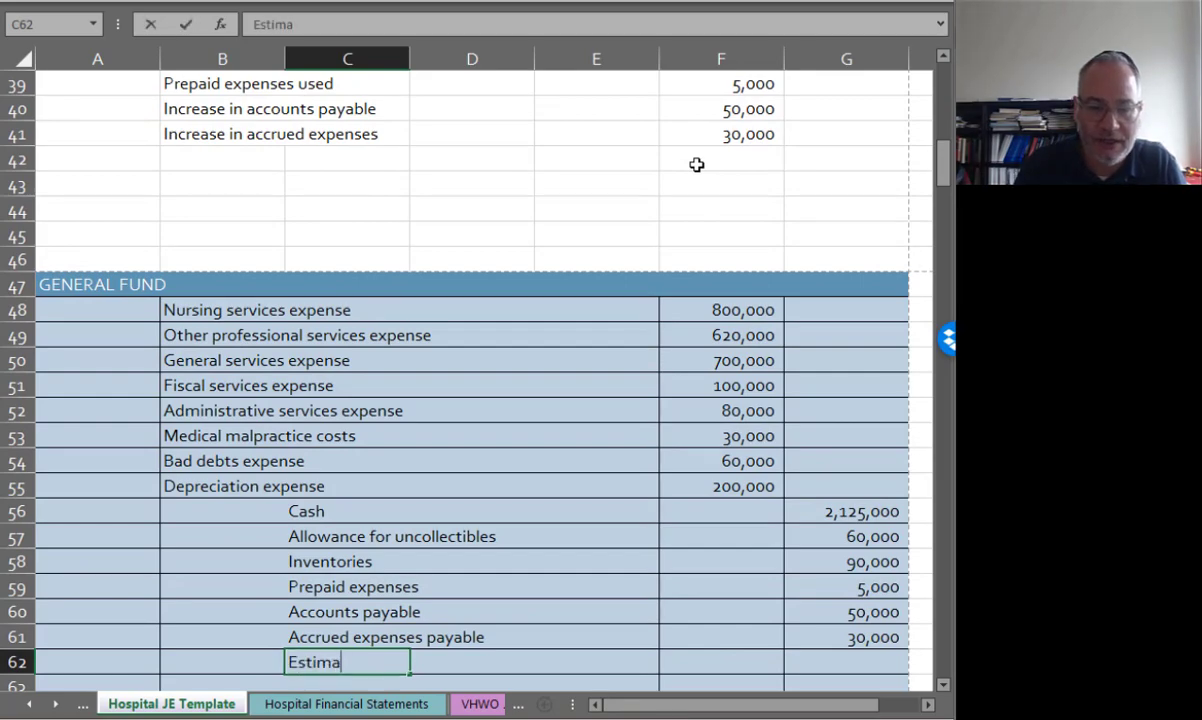
type("ted malpr")
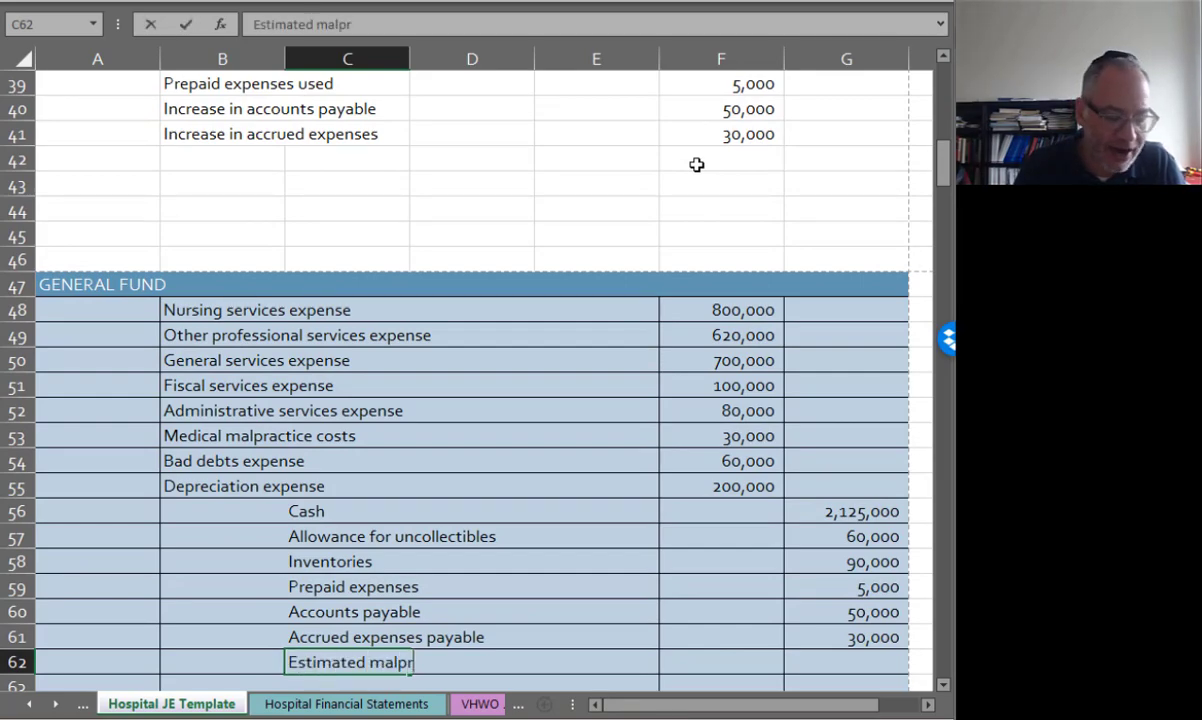
type("actice costs payable")
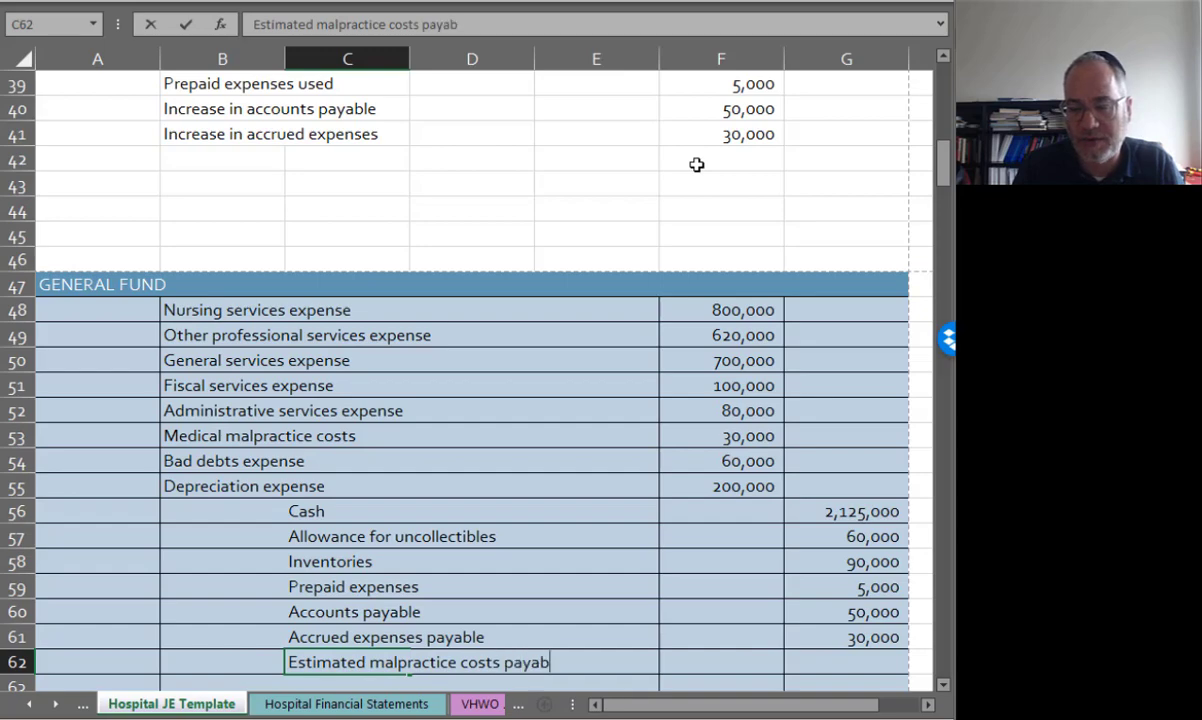
key("Tab")
key("Tab")
key("Tab")
key("Tab")
type("=")
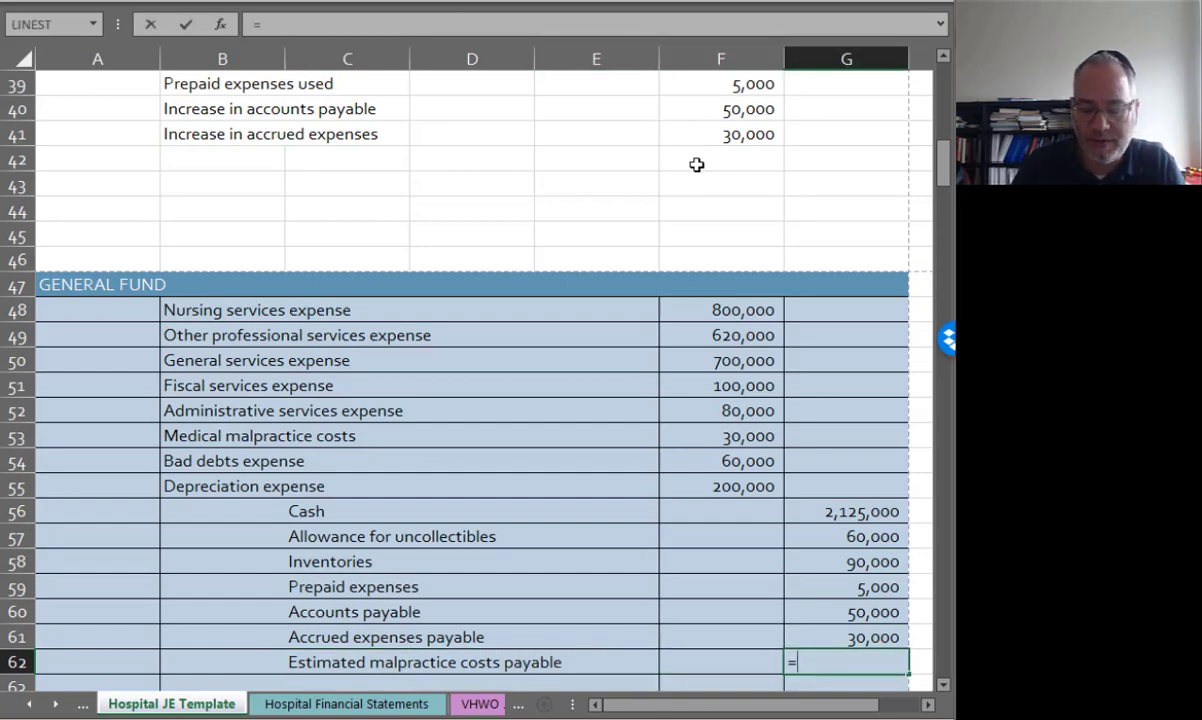
type("30000")
key("Return")
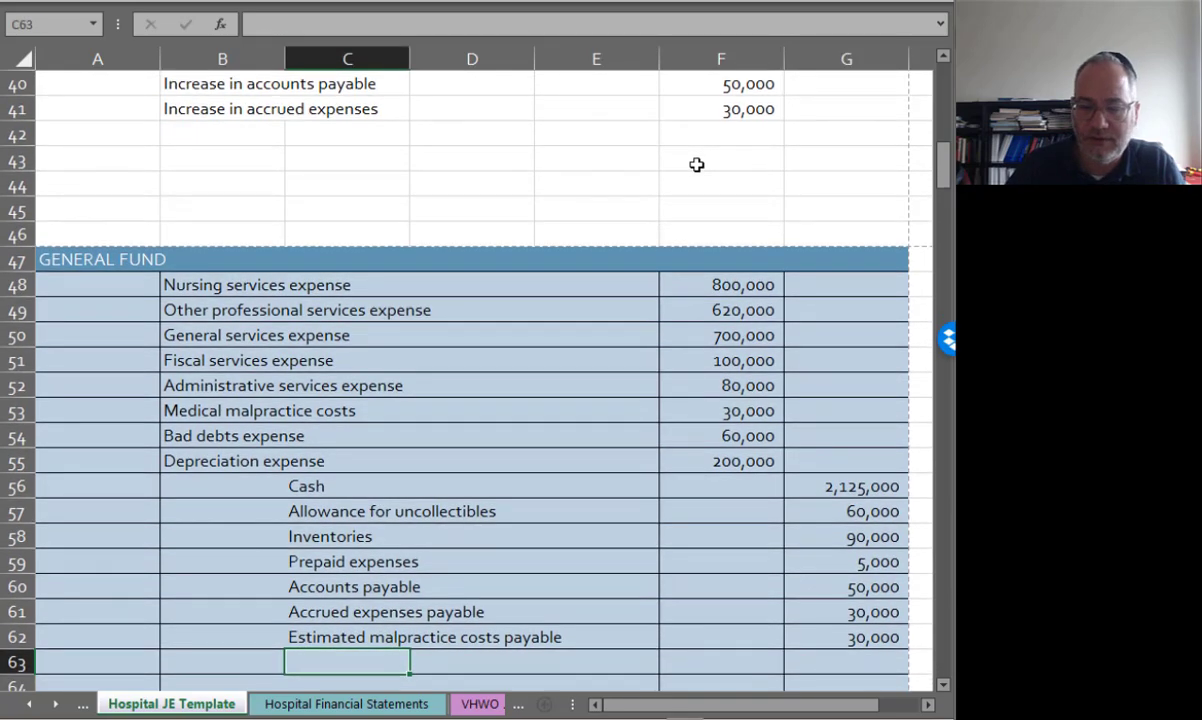
Step: Enter "Accumulated depreciation" in C63 and link its credit in G63 to the depreciation expense debit (=F55)
scroll(697, 165, "down", 1)
left_click(718, 641)
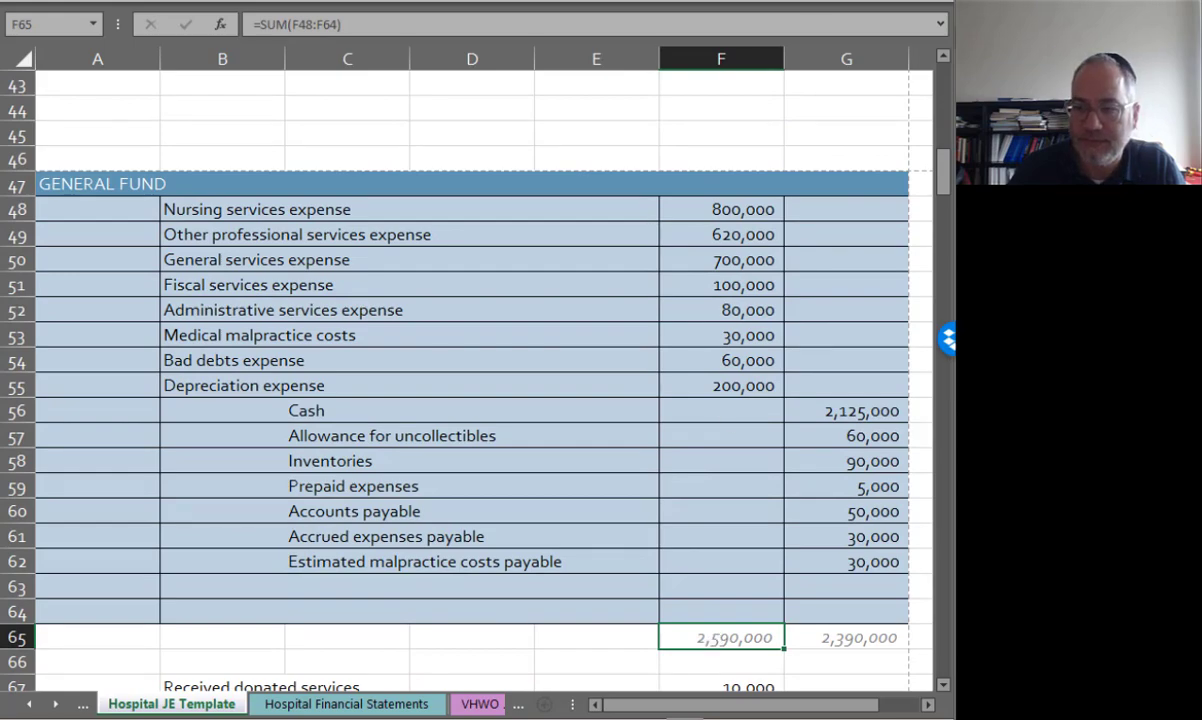
left_click(331, 588)
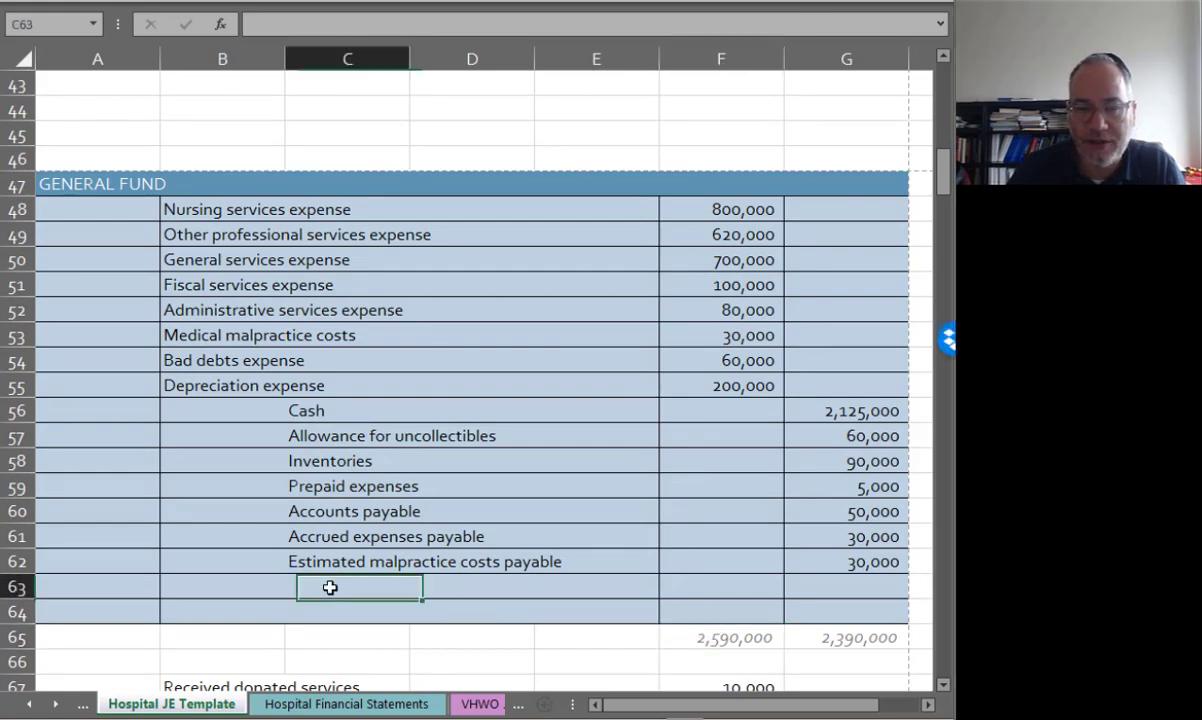
type("Accum")
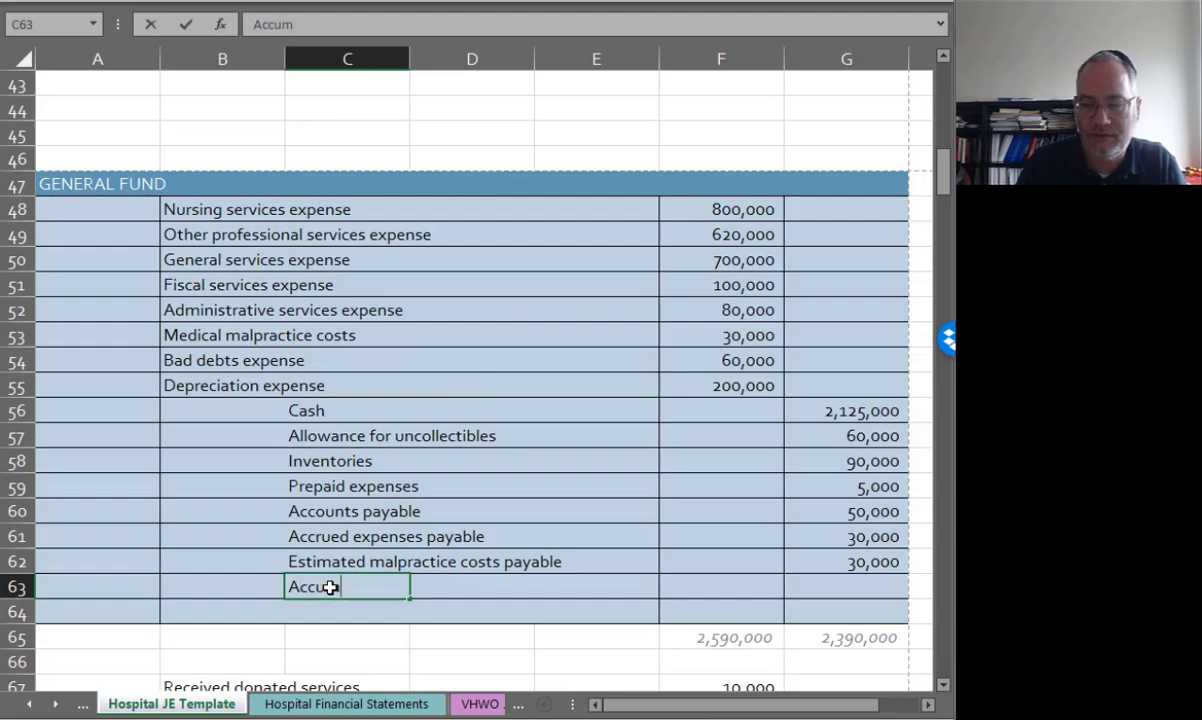
type("ulated dp")
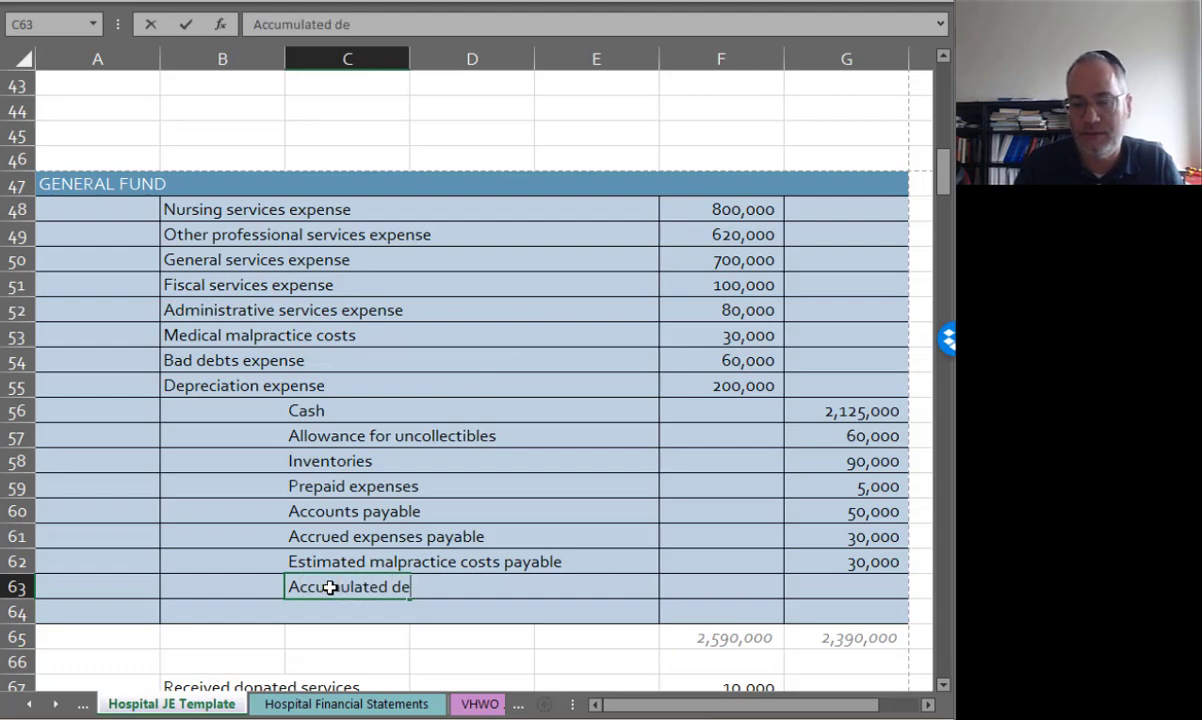
type("preciation")
key("Tab")
key("Tab")
key("Tab")
key("Tab")
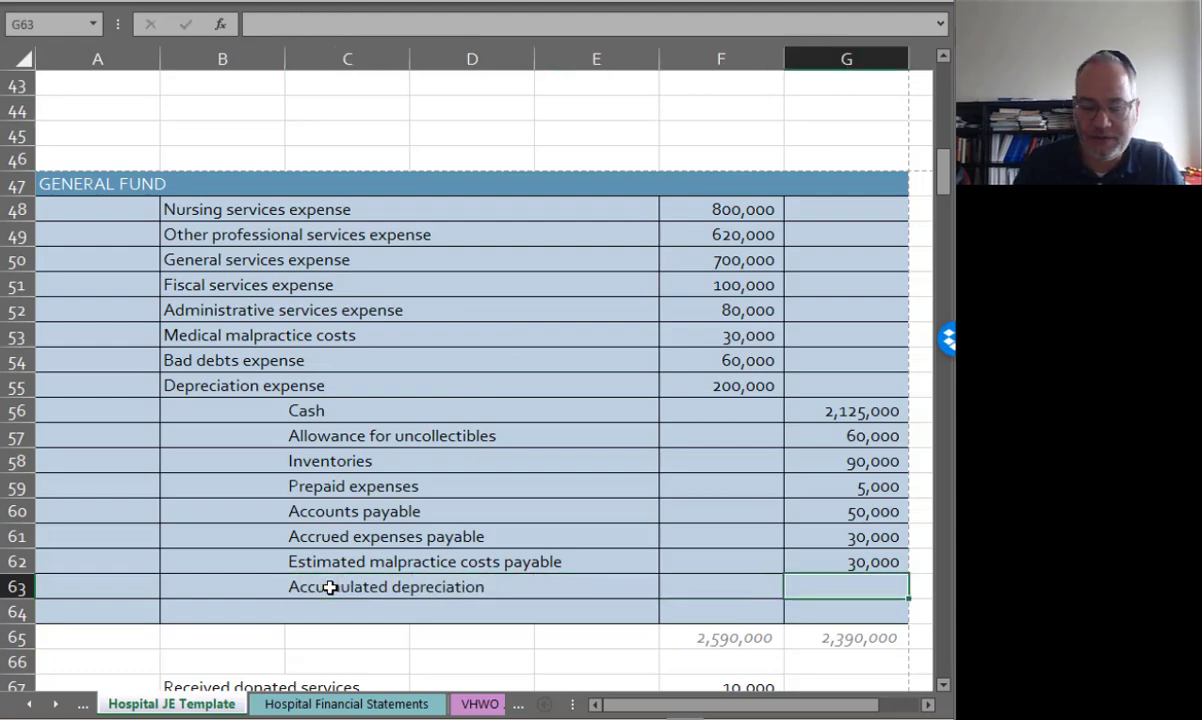
type("=")
left_click(690, 382)
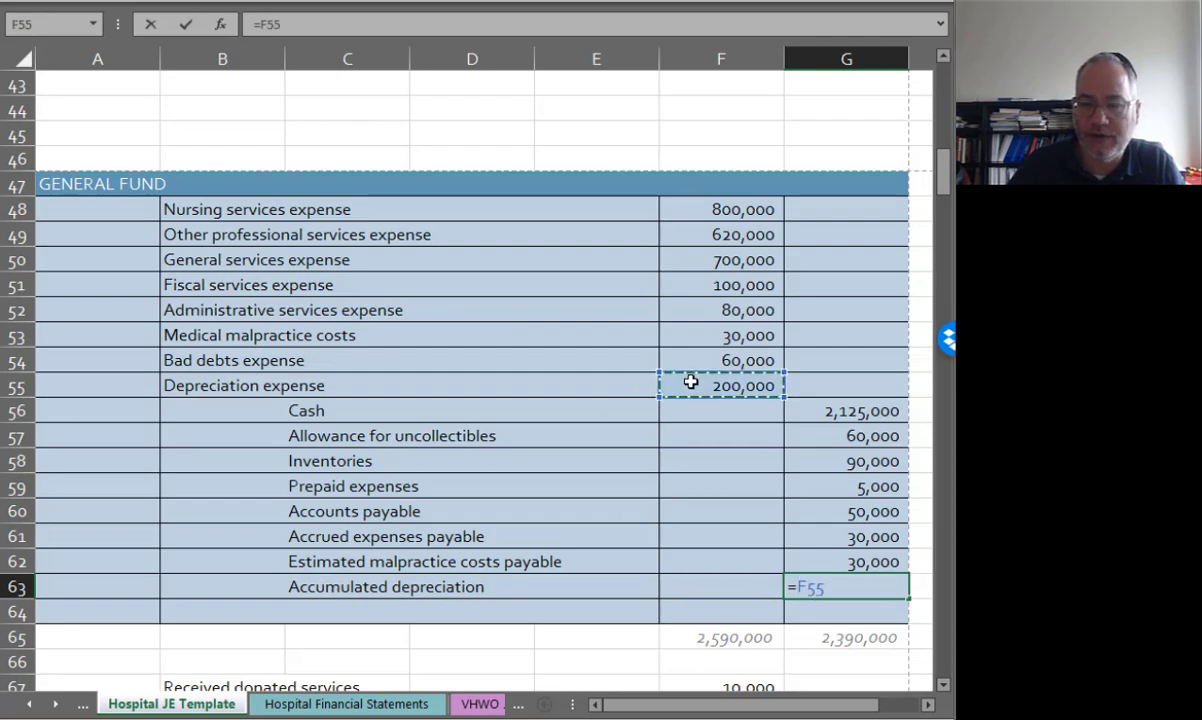
key("Return")
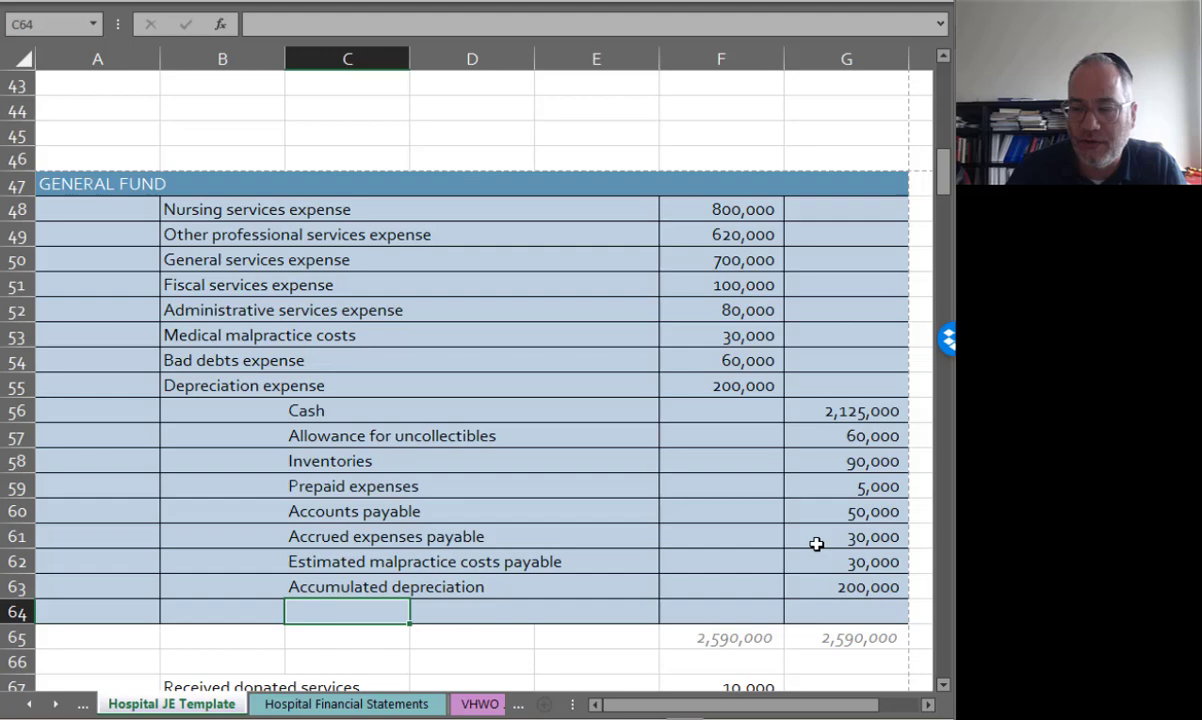
Step: Replace the estimated malpractice costs payable credit in G62 with a link to the medical malpractice costs debit (=F53)
left_click(871, 561)
type("=")
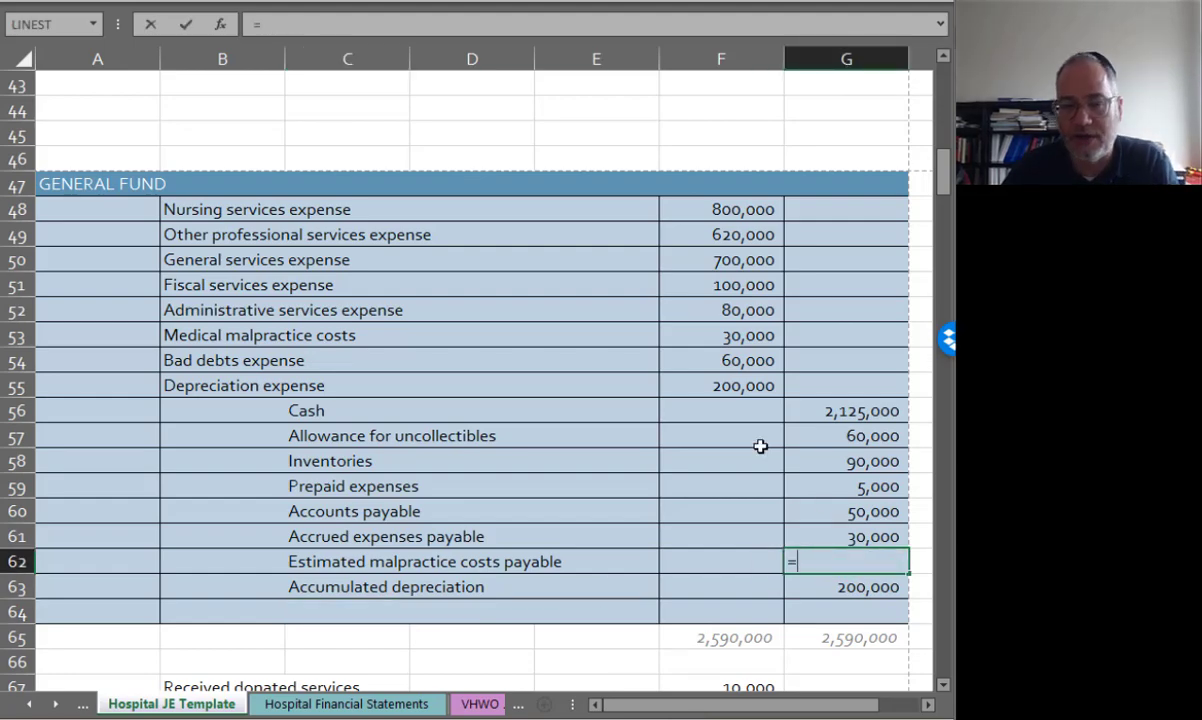
left_click(721, 335)
key("Return")
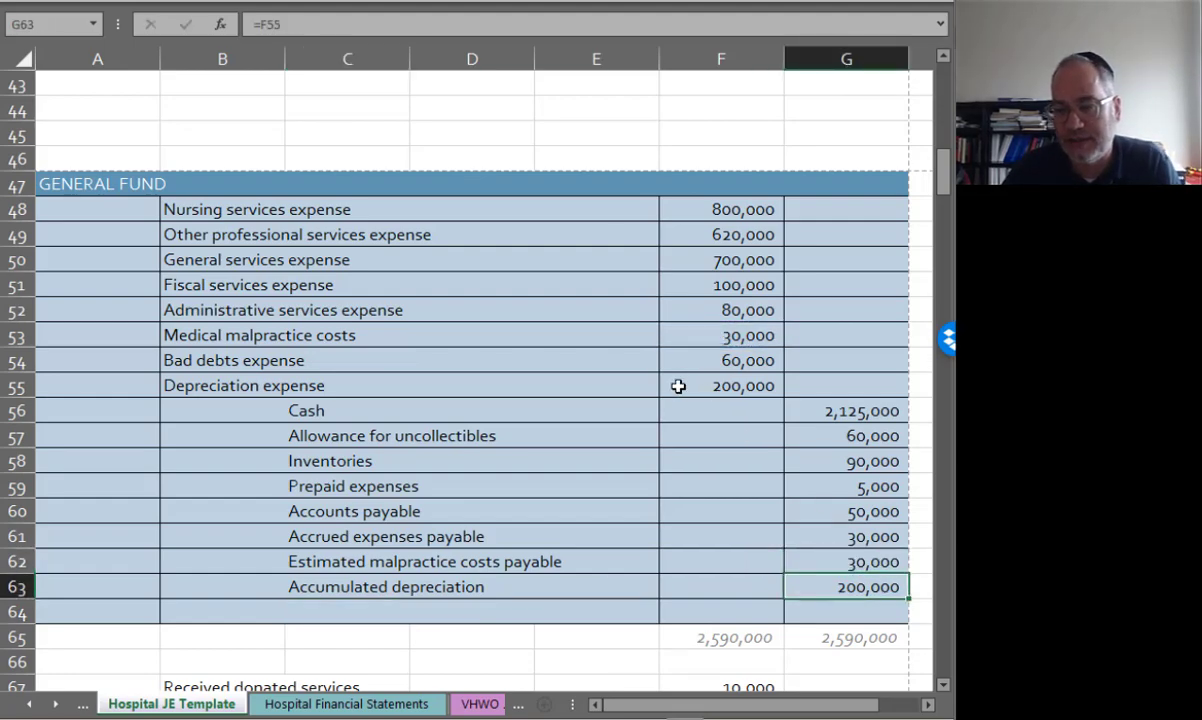
left_click(703, 345)
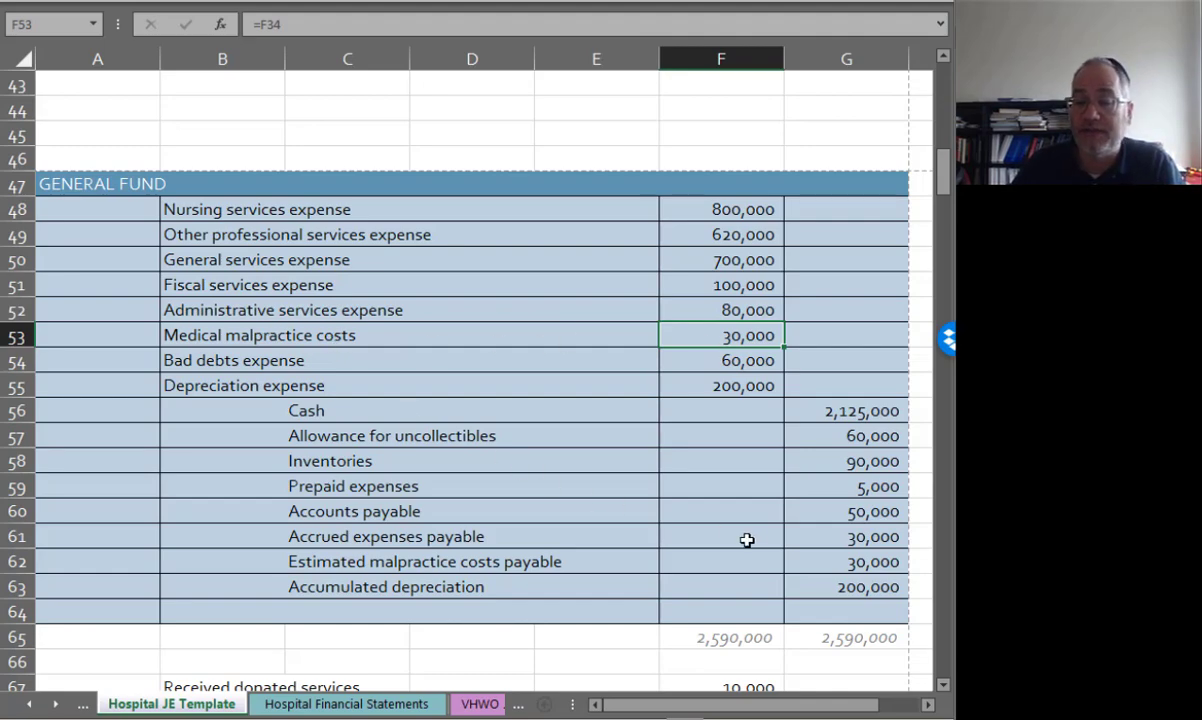
left_click(845, 561)
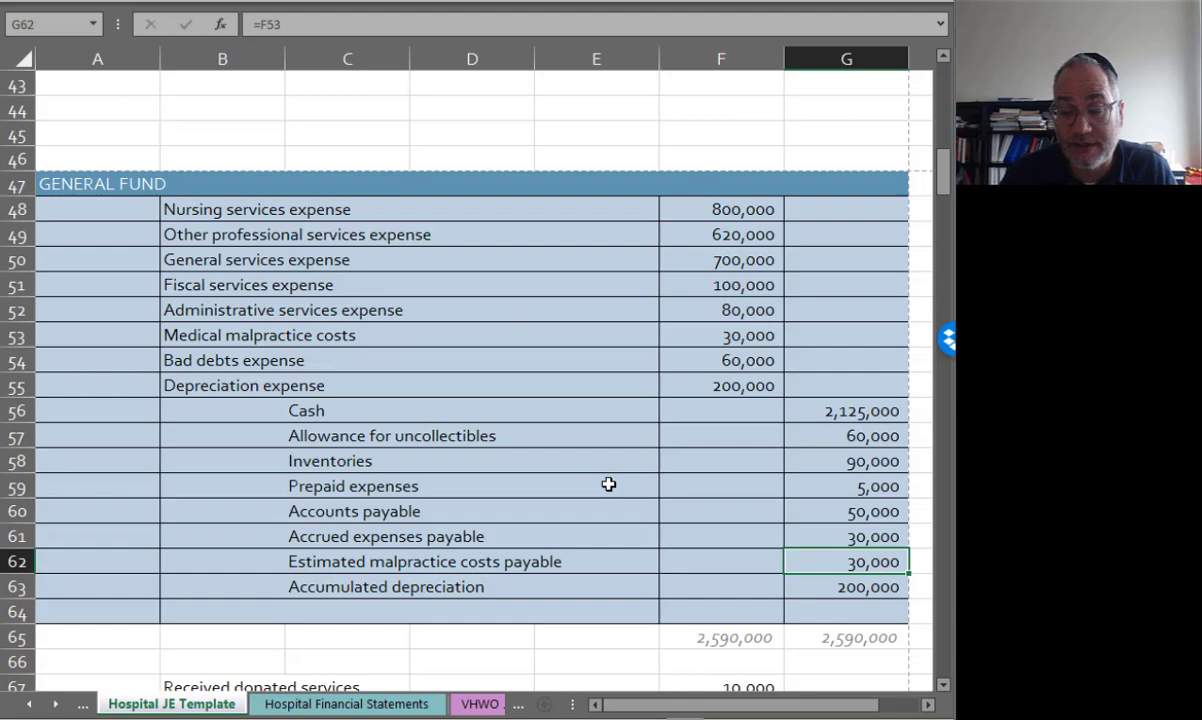
Step: In the donated services entry, enter "Donated services - revenue" in C70 and link its credit in G70 to the amount received (=F67)
scroll(609, 484, "down", 6)
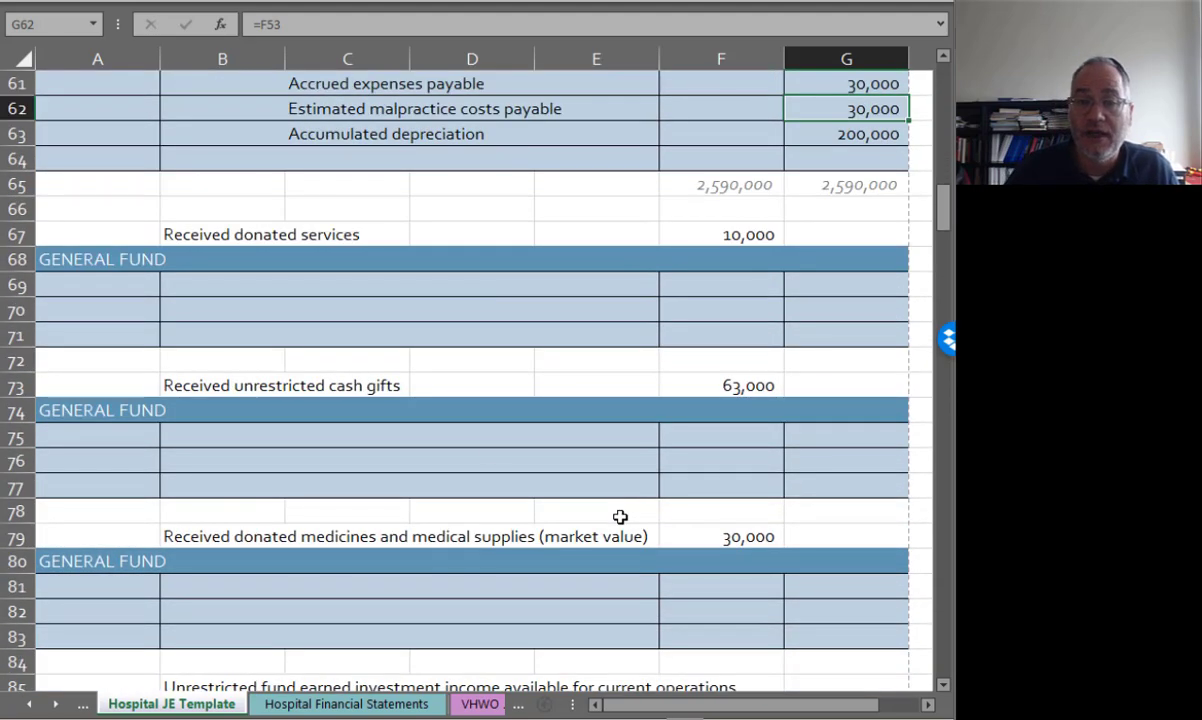
left_click(231, 288)
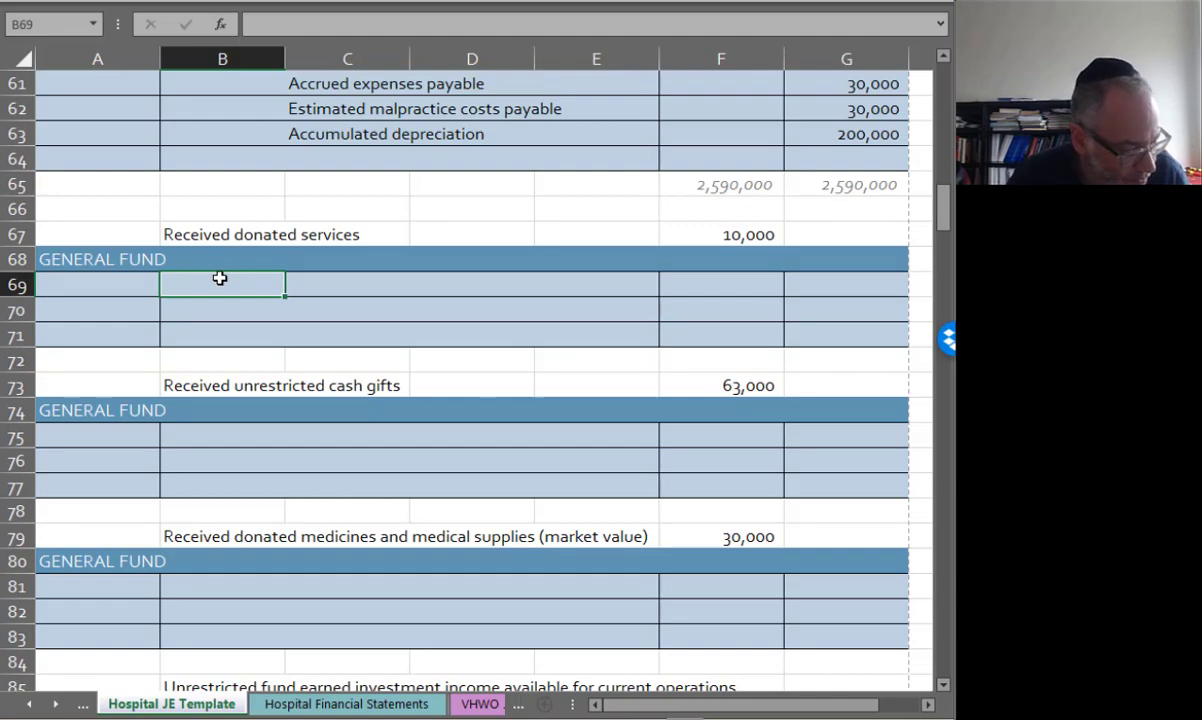
left_click(320, 311)
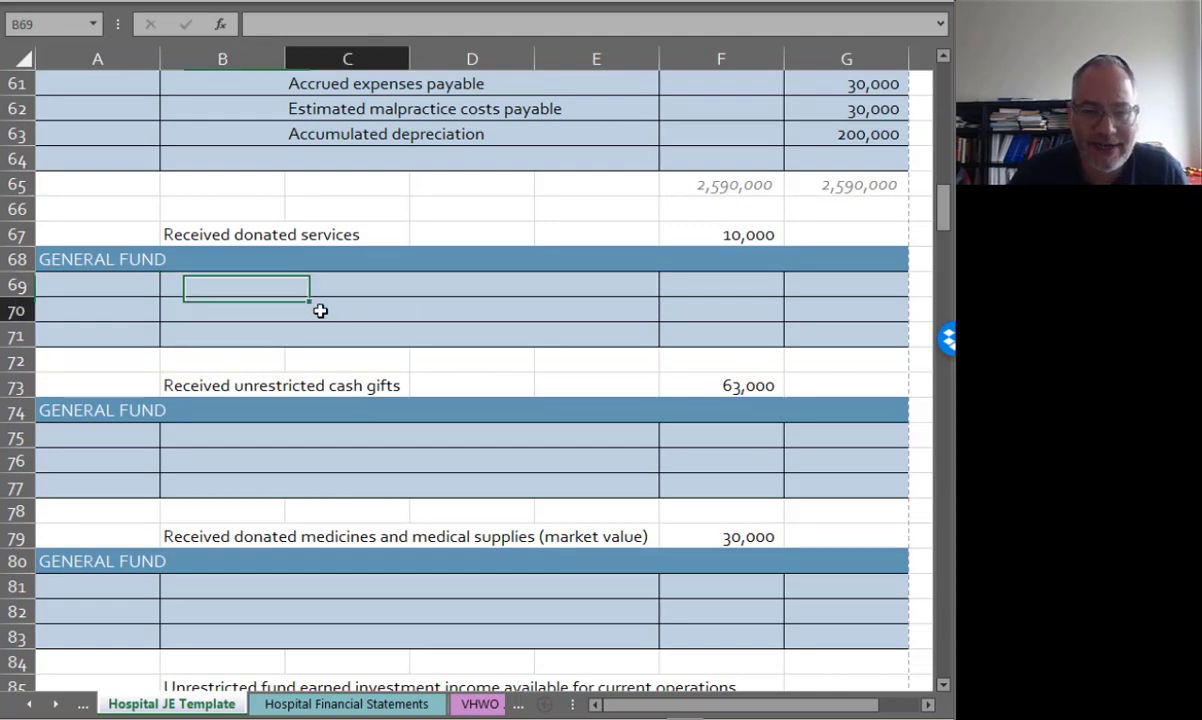
type("Donate")
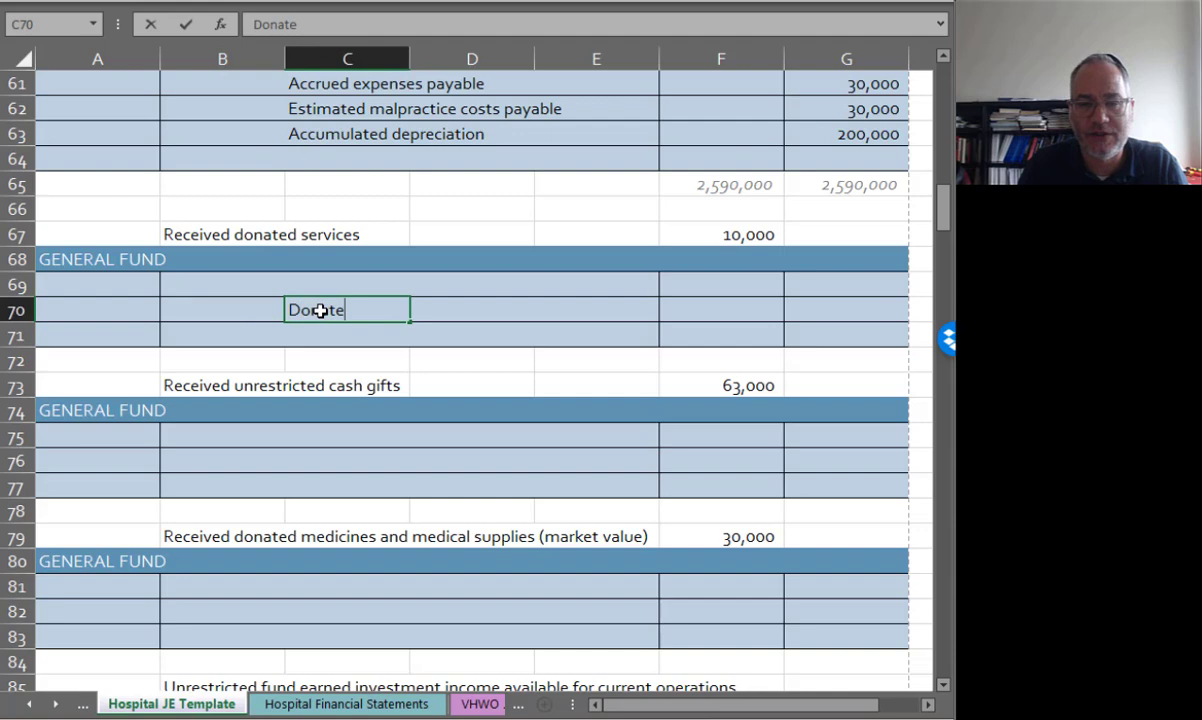
type("d services - revenue")
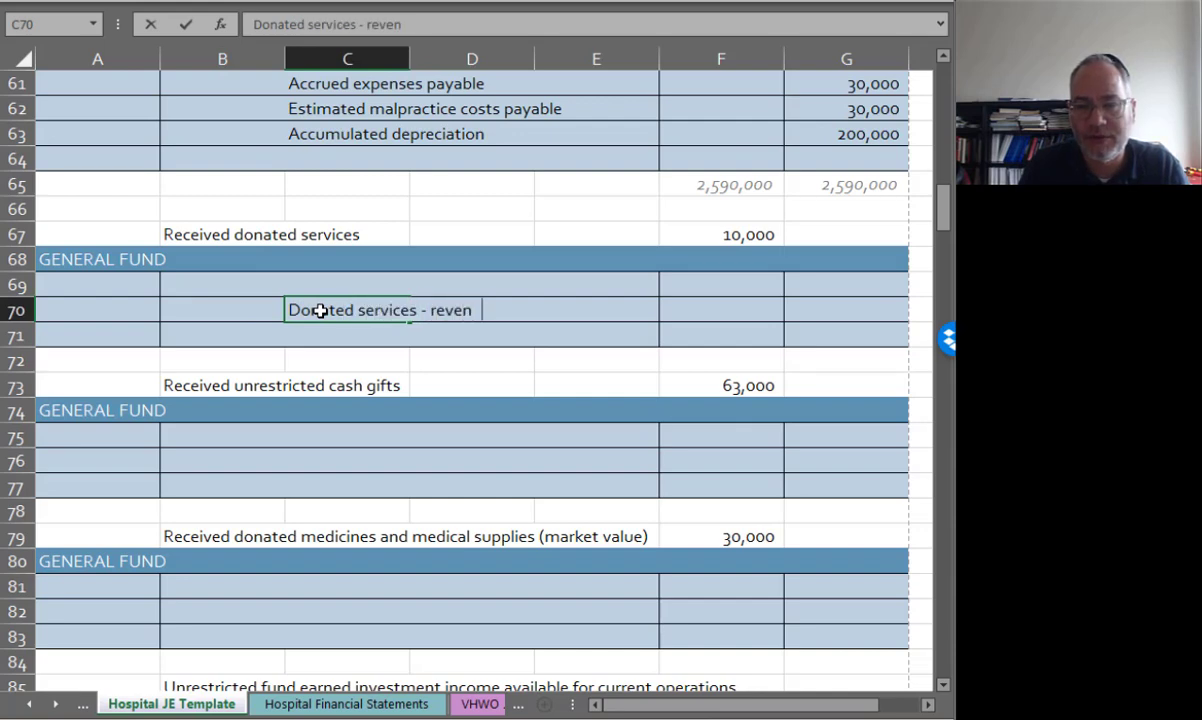
key("Tab")
key("Tab")
key("Tab")
key("Tab")
type("=")
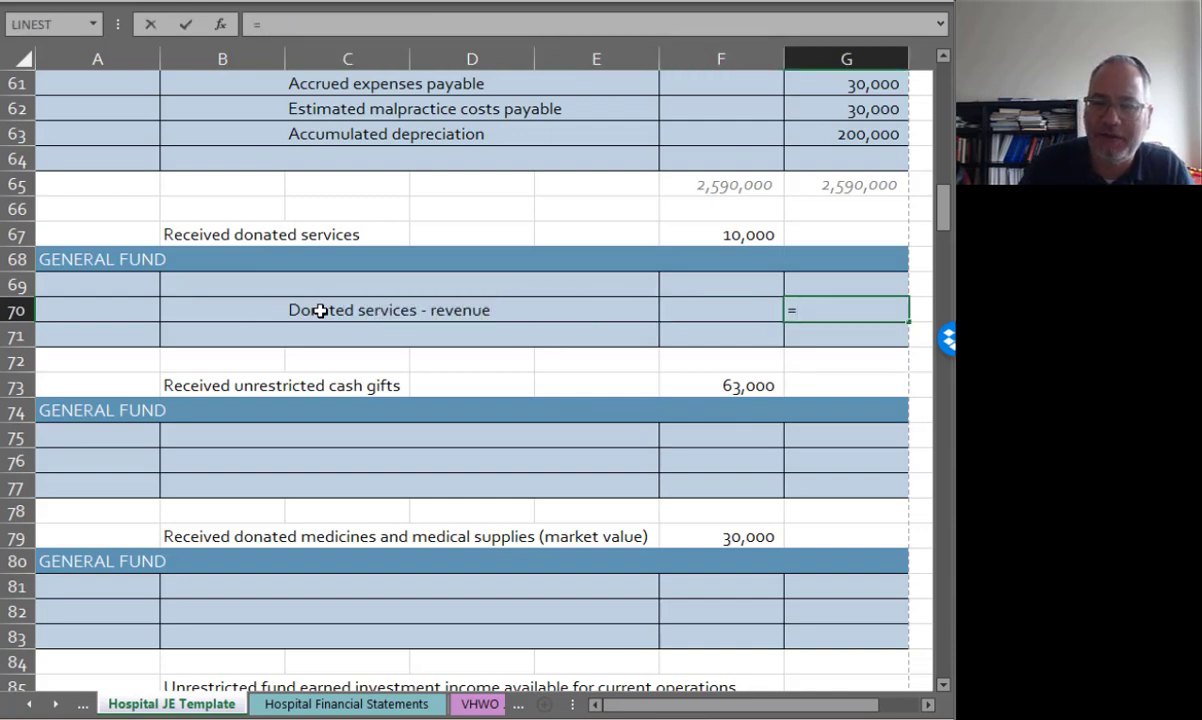
key("Up")
key("Up")
key("Up")
key("Left")
key("Return")
Step: Finish linking the donated services revenue credit in G70 to F67, and enter "Other professional services expense" in B69
key("Up")
key("Up")
key("Left")
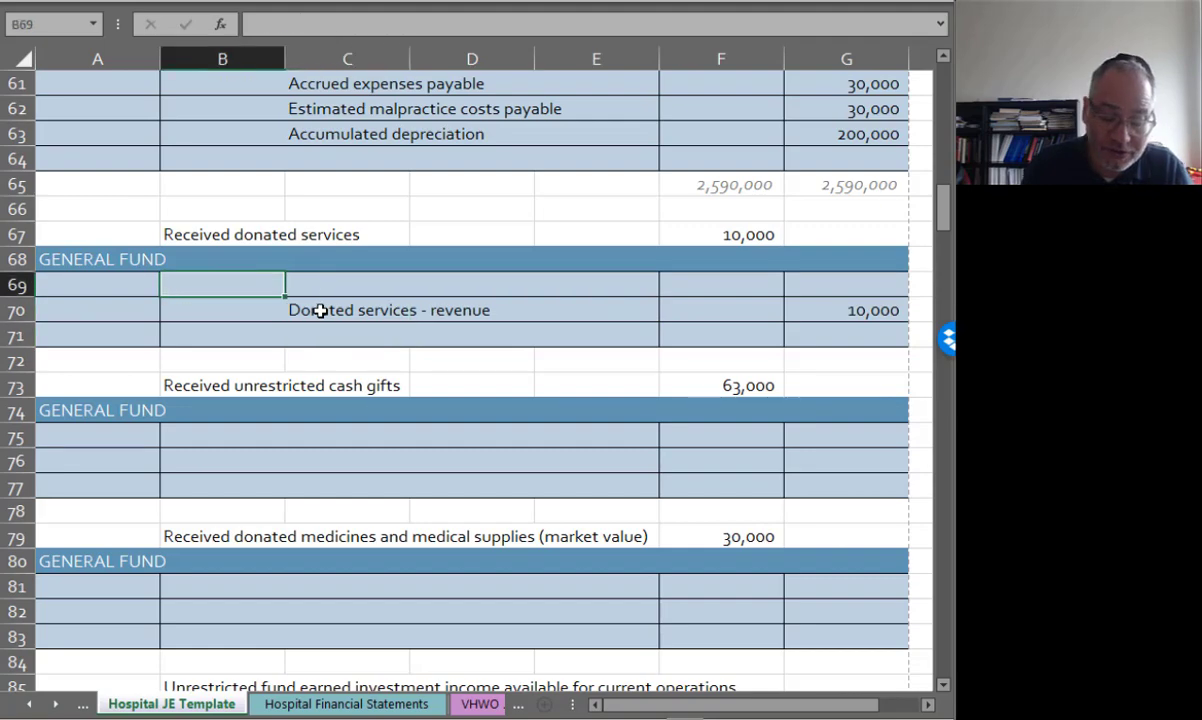
type("Other professional")
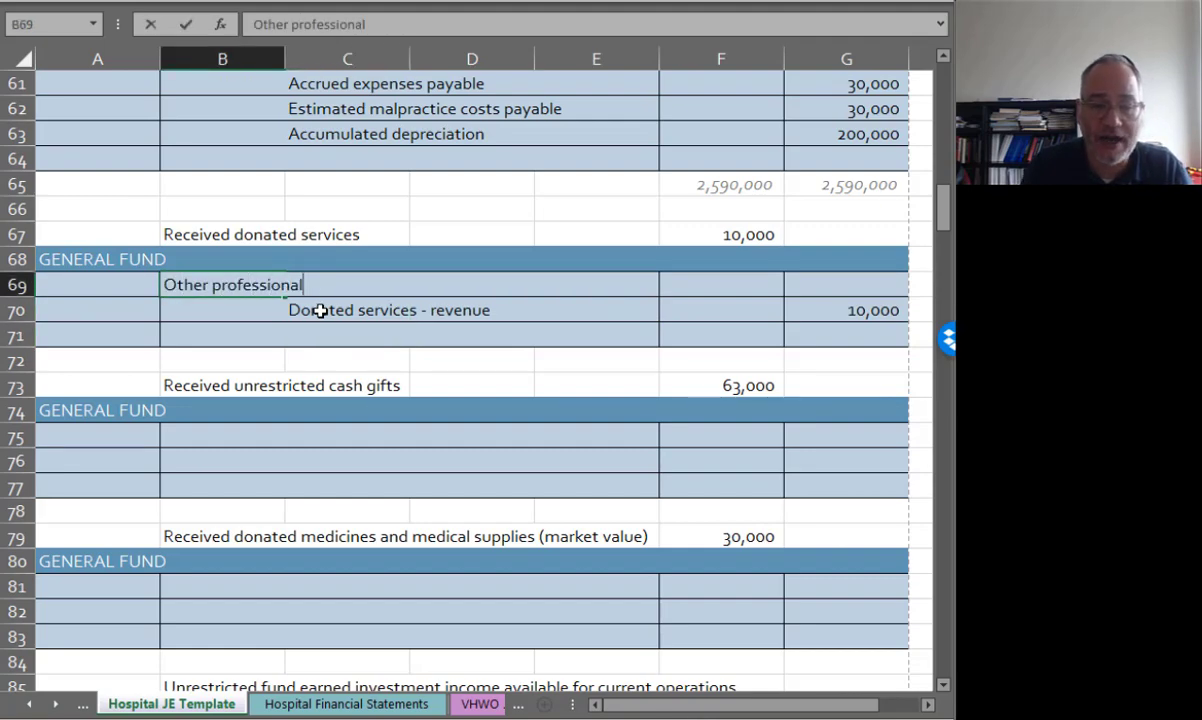
type("ex")
key("BackSpace")
key("BackSpace")
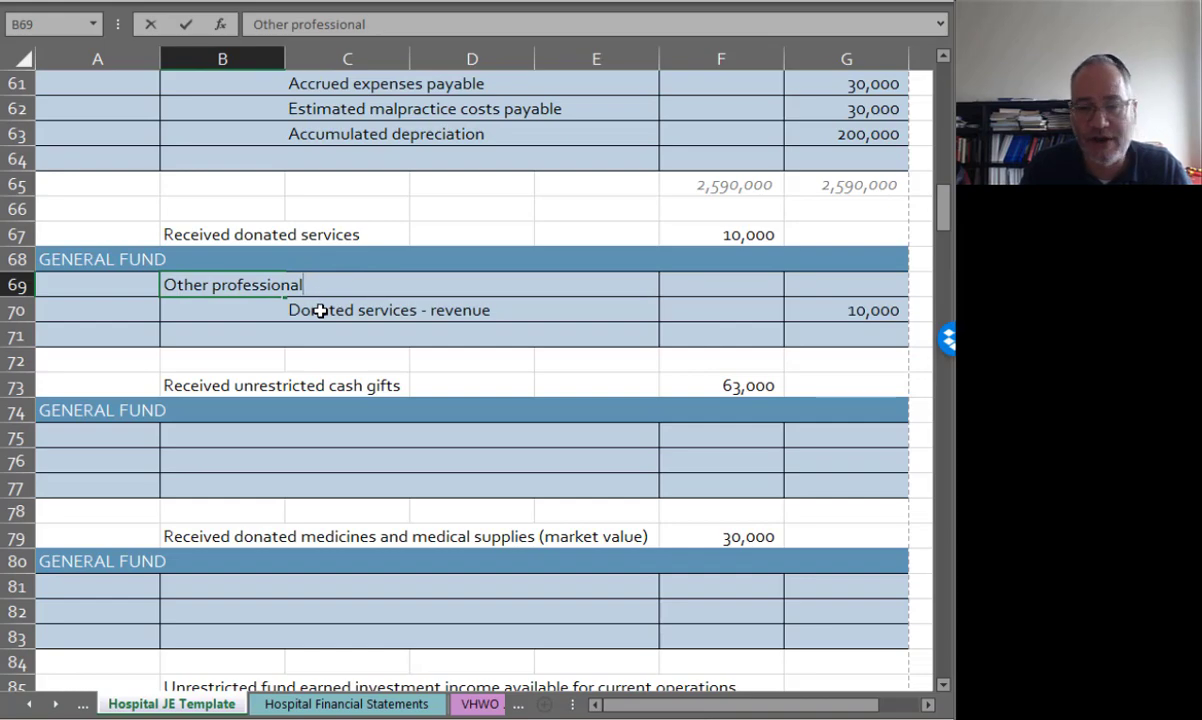
type("services ")
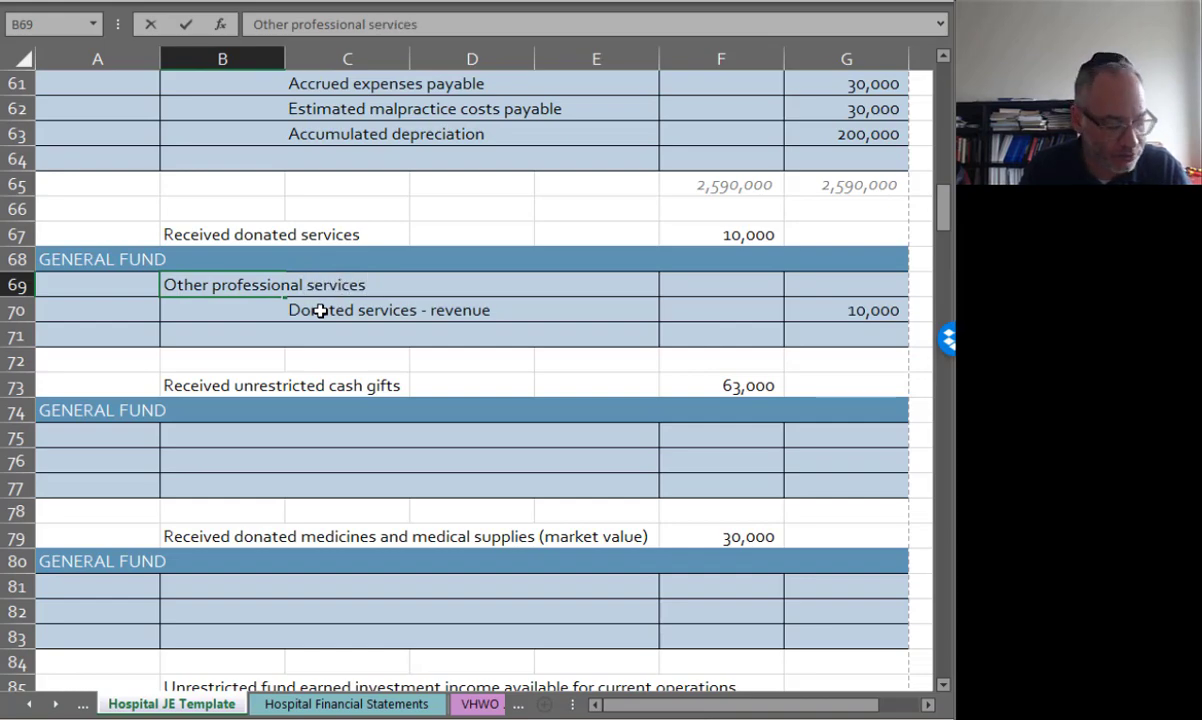
type("expense")
Step: Link the other professional services expense debit in F69 to the donated services amount received (=F67)
key("Tab")
key("Tab")
key("Tab")
key("Tab")
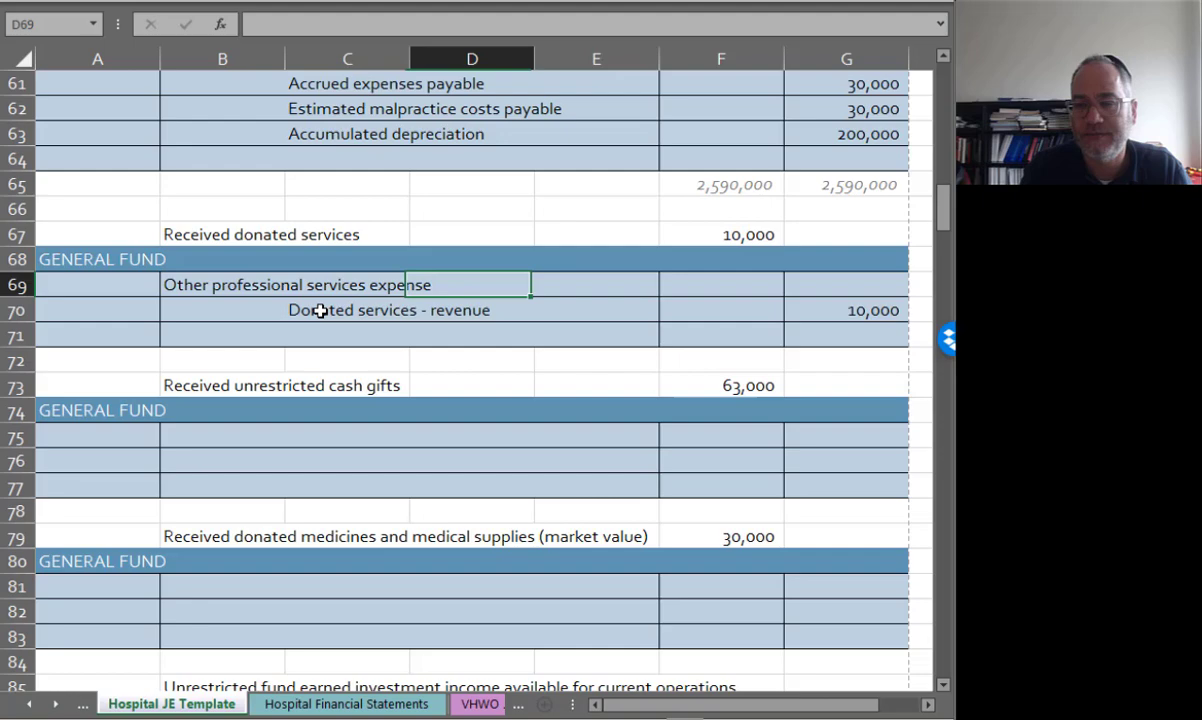
type("=")
key("Up")
key("Up")
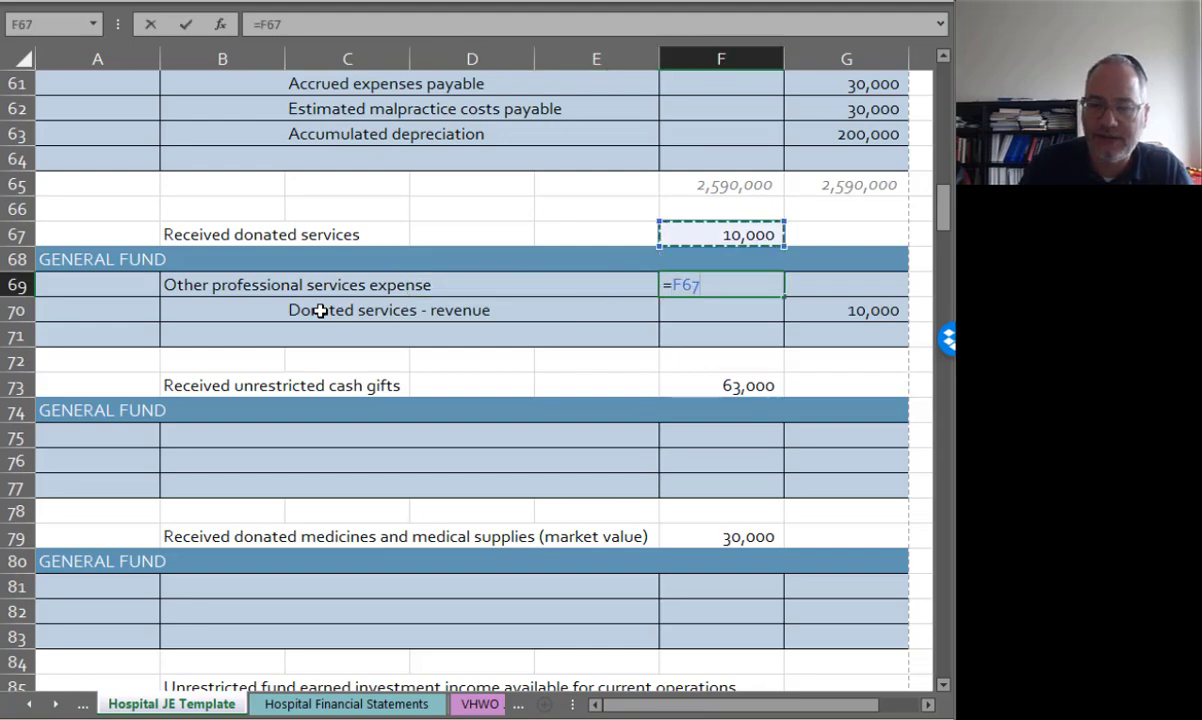
key("Return")
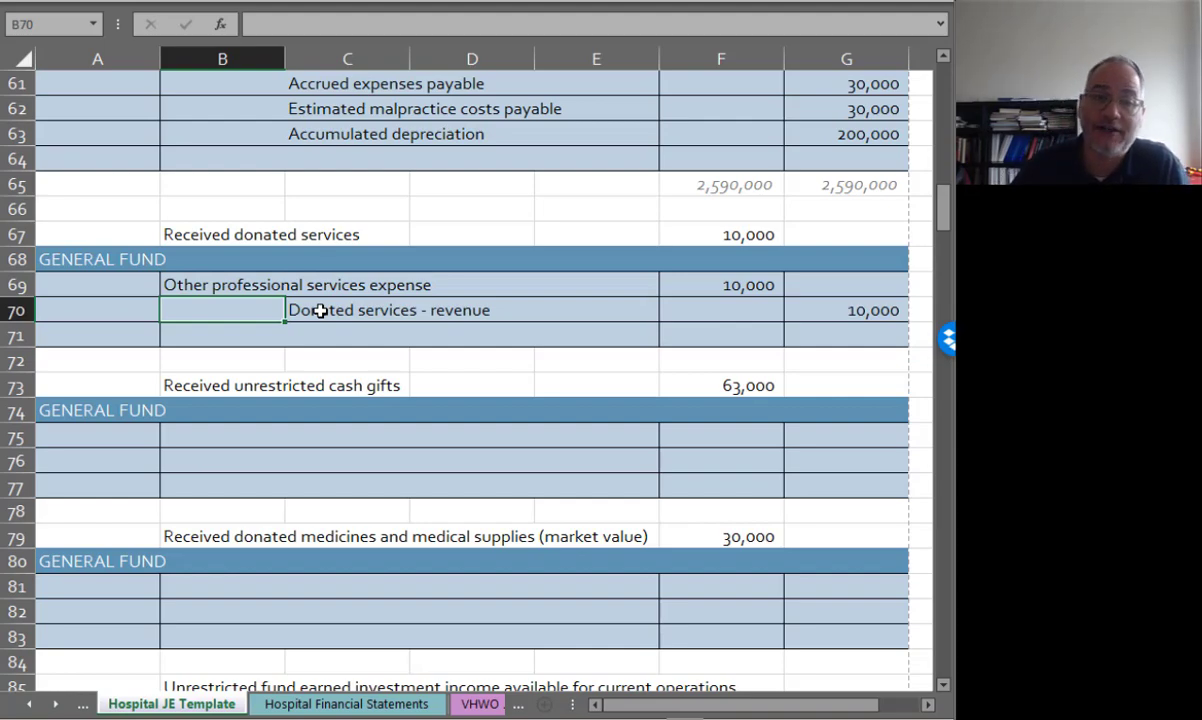
Step: In the unrestricted cash gifts entry, enter "Cash" in B75 and link its debit in F75 to the gift amount (=F73)
left_click(225, 434)
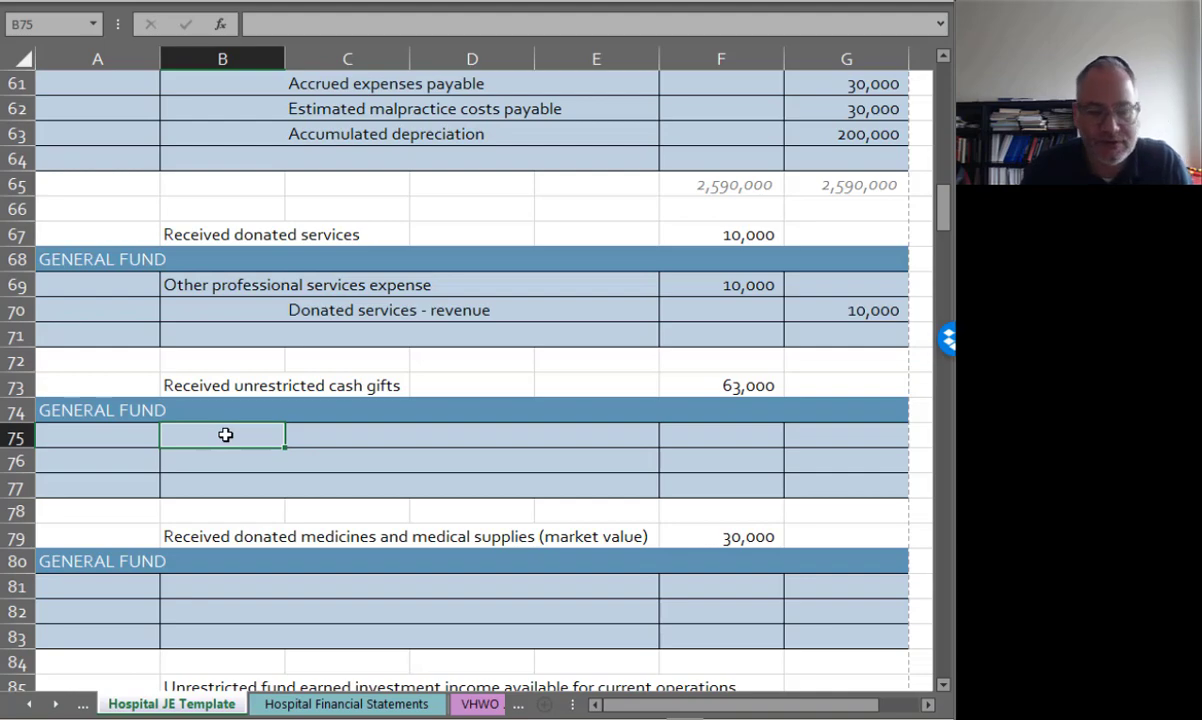
type("Cash")
key("Tab")
key("Tab")
key("Tab")
key("Tab")
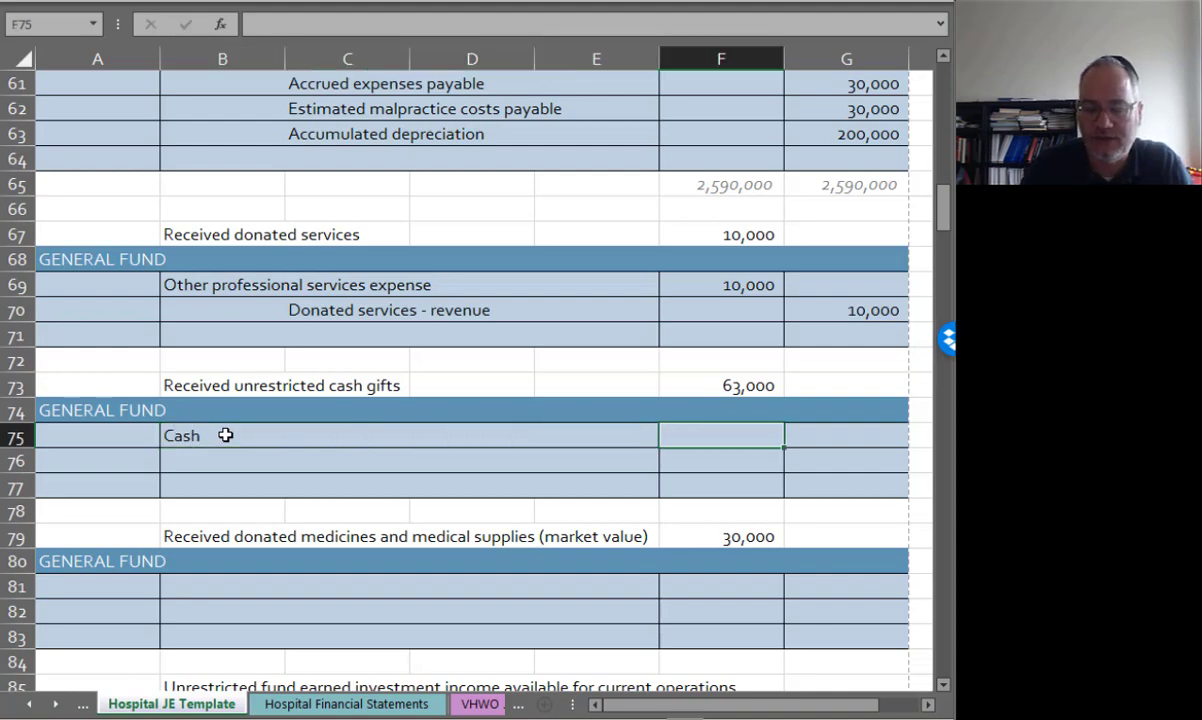
type("=")
key("Up")
key("Up")
key("Return")
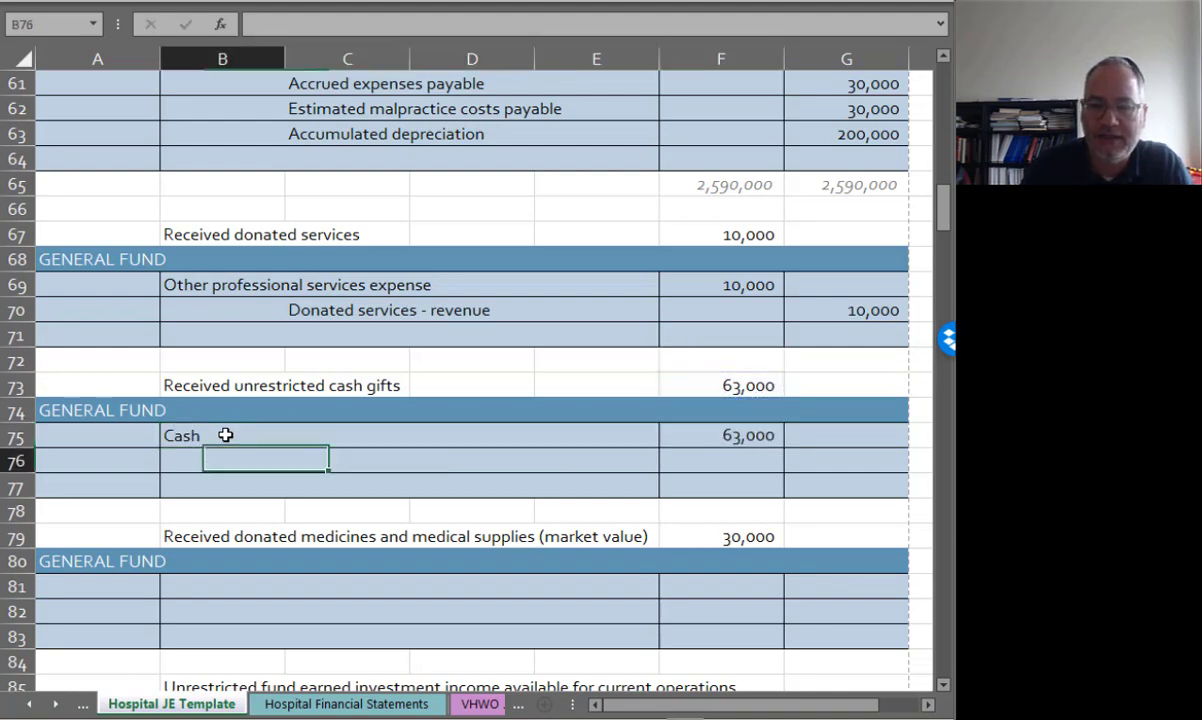
Step: Enter "Contributions - without restriction" in C76 and link its credit in G76 to the cash debit (=F75)
key("Tab")
type("Contri")
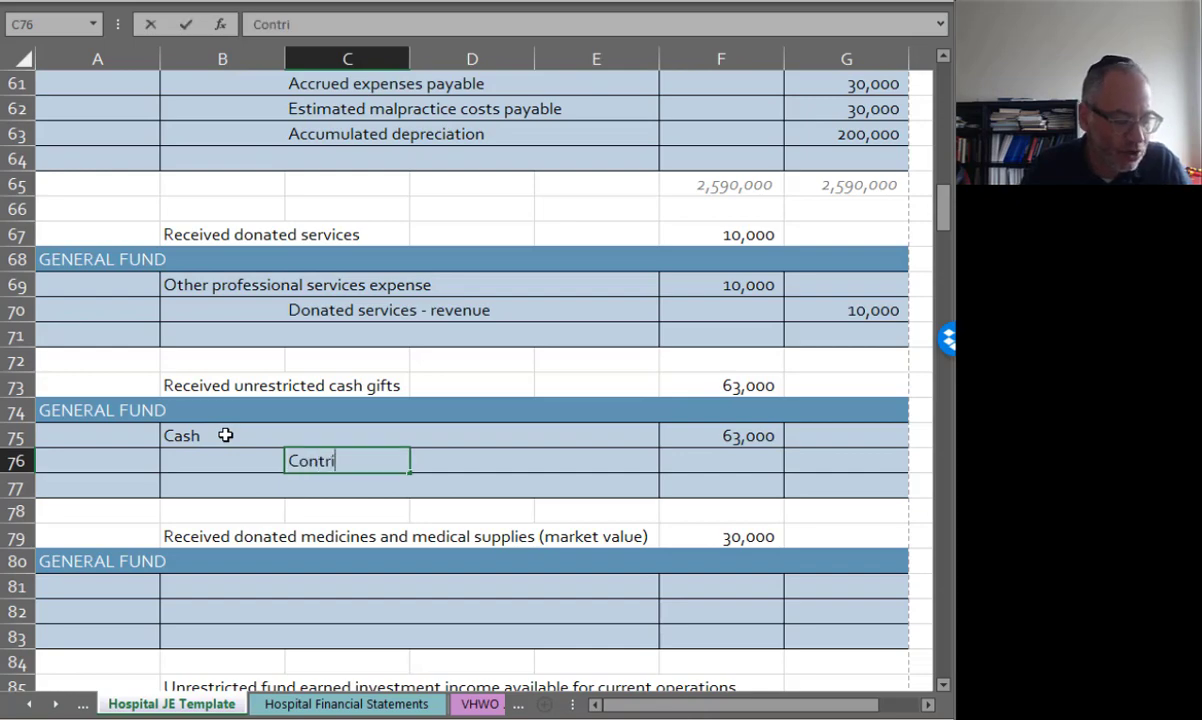
type("butions - with")
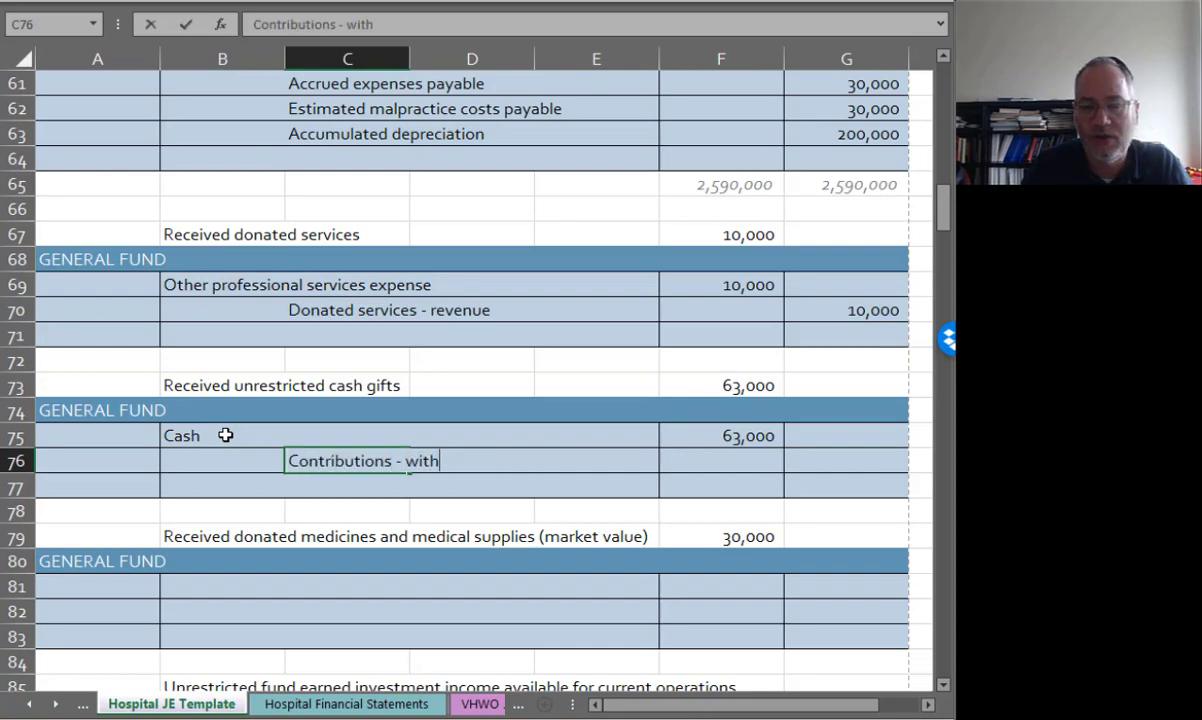
type("out restriction")
key("Tab")
key("Tab")
key("Tab")
key("Tab")
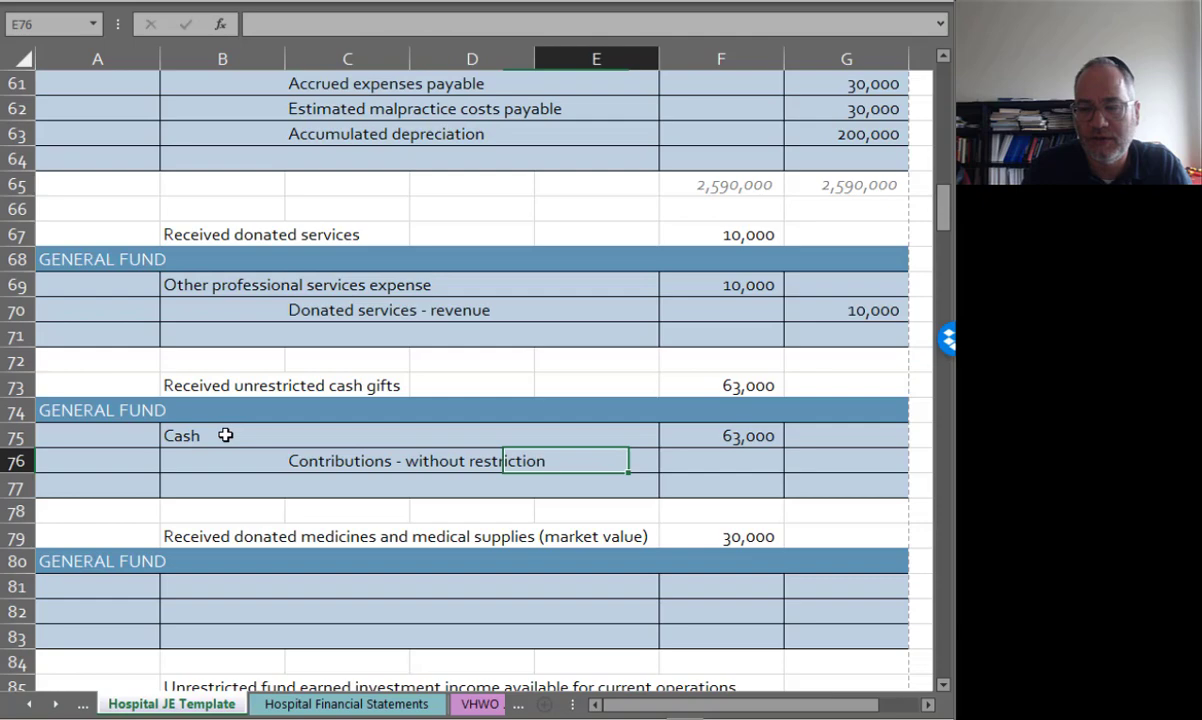
type("=")
key("Up")
key("Left")
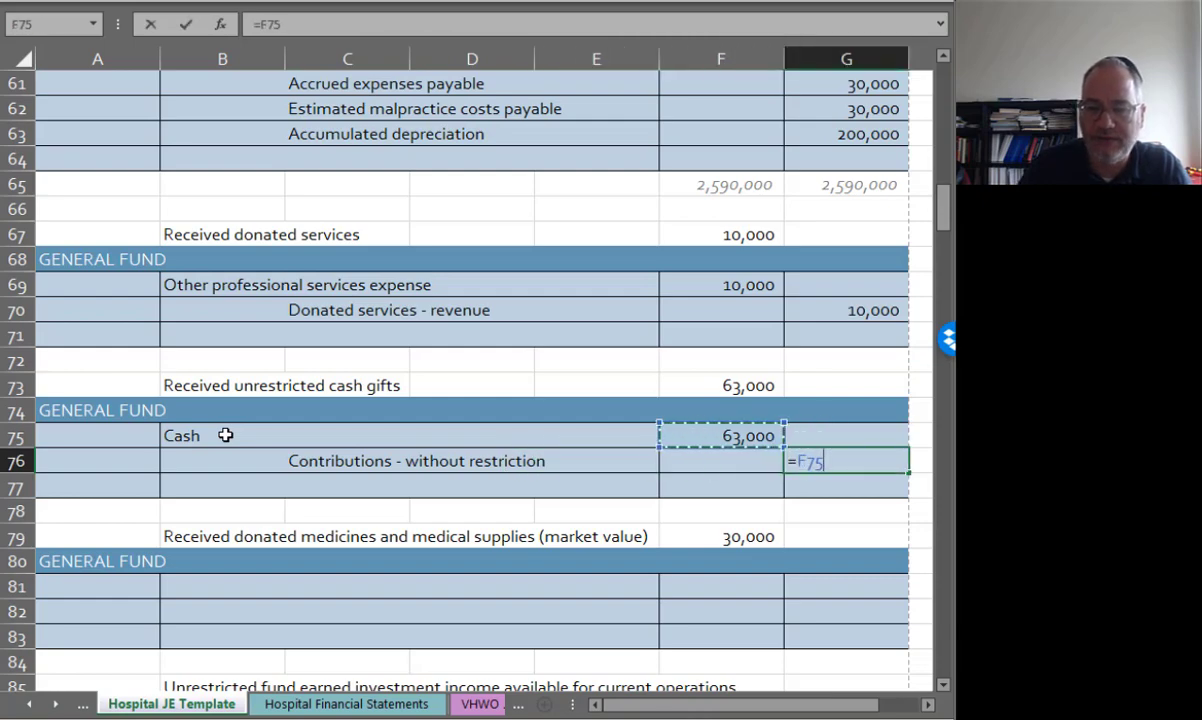
key("Return")
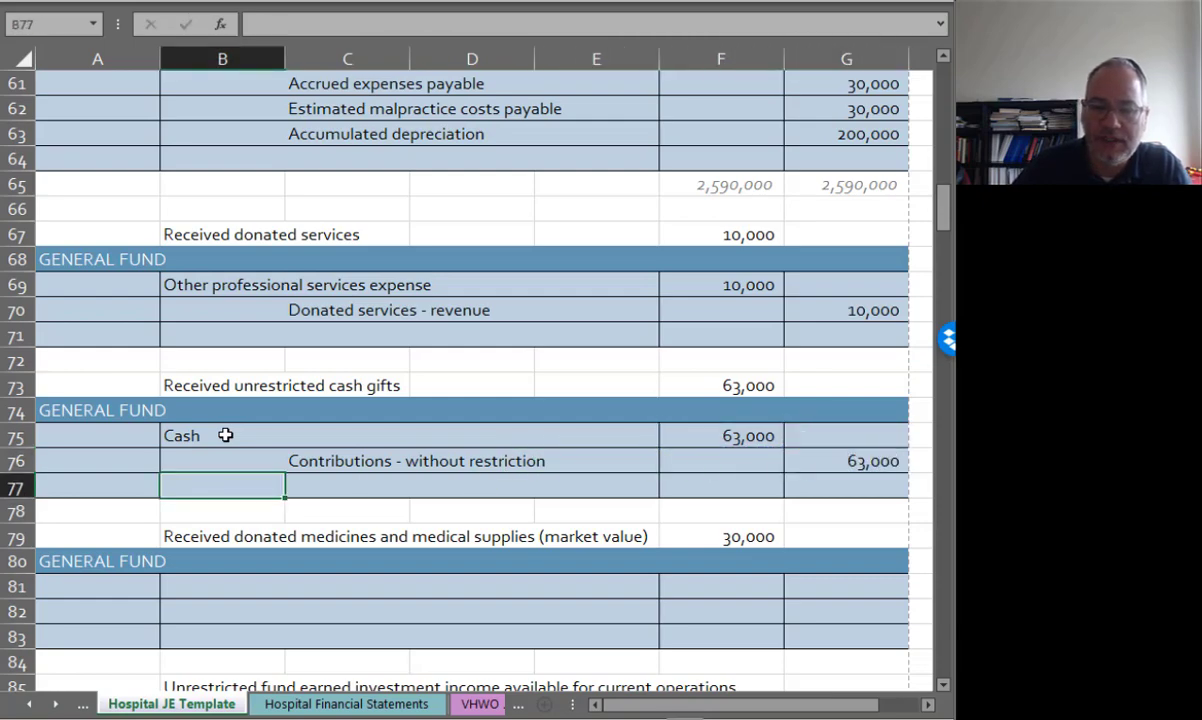
Step: In the donated medicines and supplies entry, enter "Inventory" in B81 and link its debit in F81 to the market value (=F79)
left_click(213, 580)
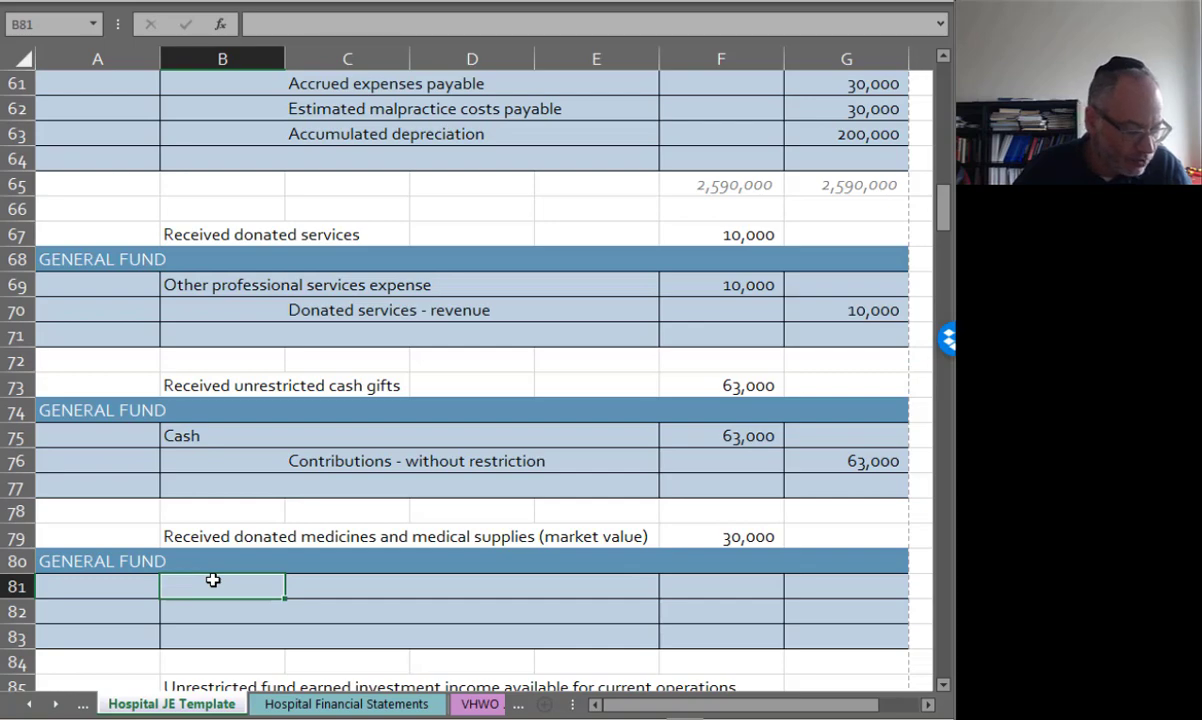
type("Inventory")
key("Tab")
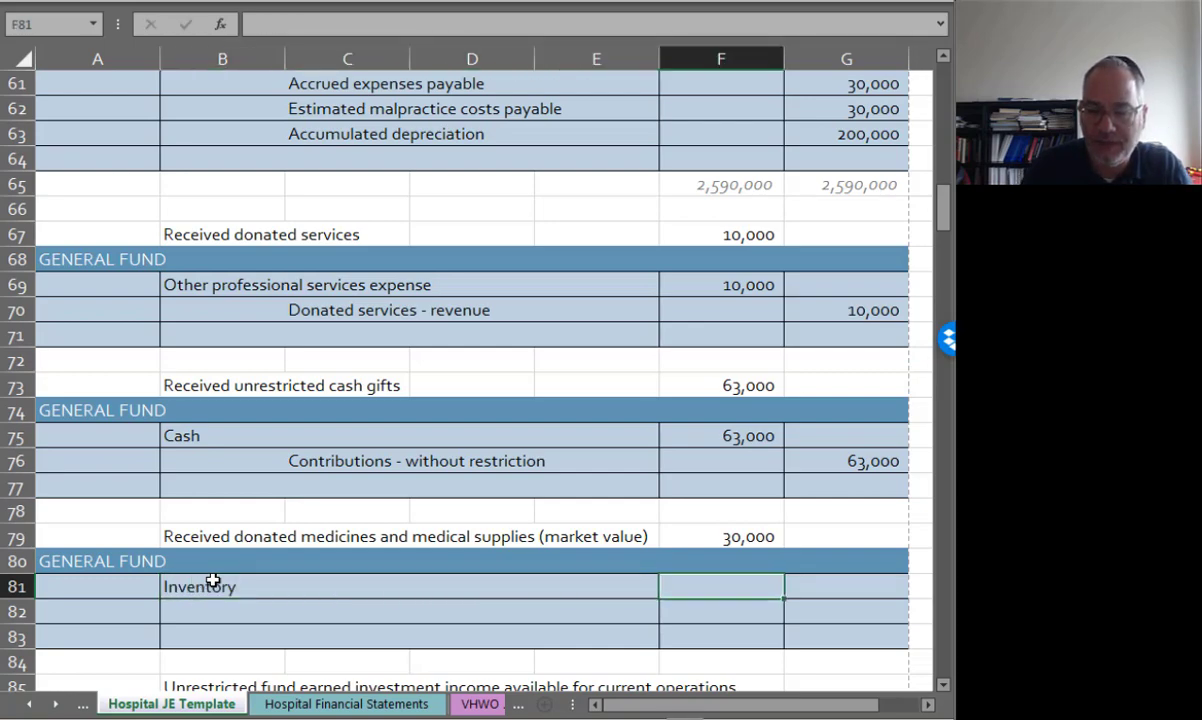
type("=")
key("Up")
key("Up")
key("Return")
Step: Enter "Contributions - without restriction" in C82 and link its credit in G82 to the inventory debit (=F81)
key("Tab")
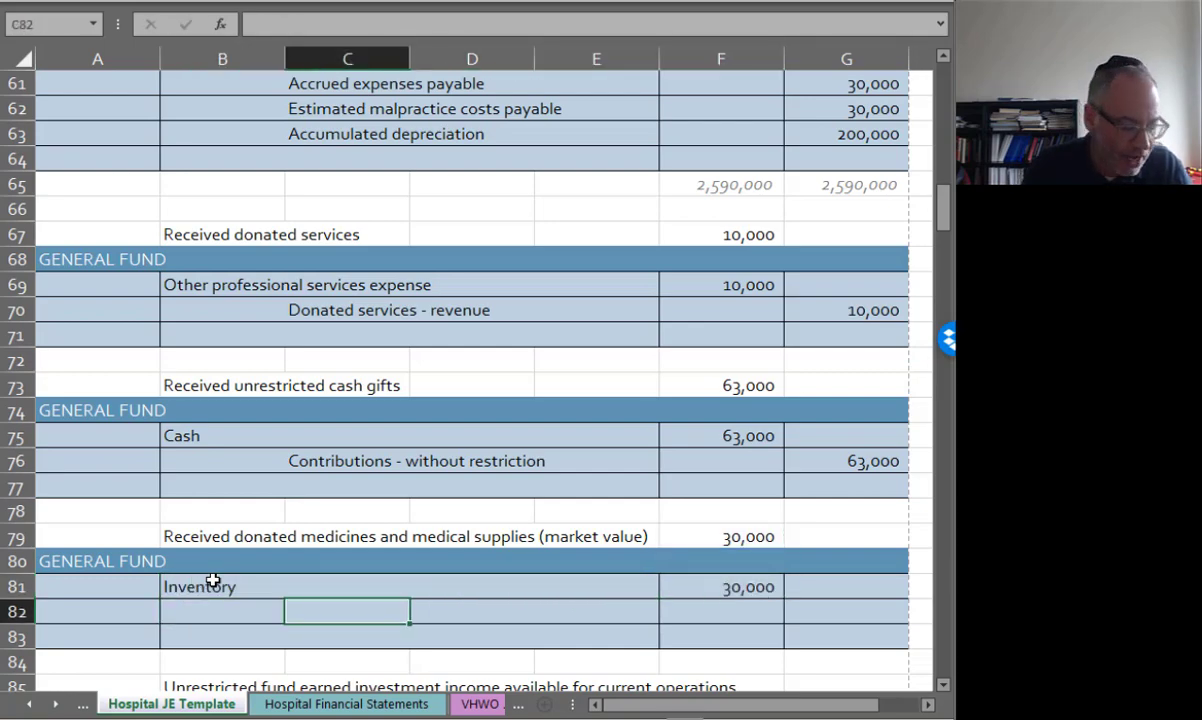
type("Contributions -")
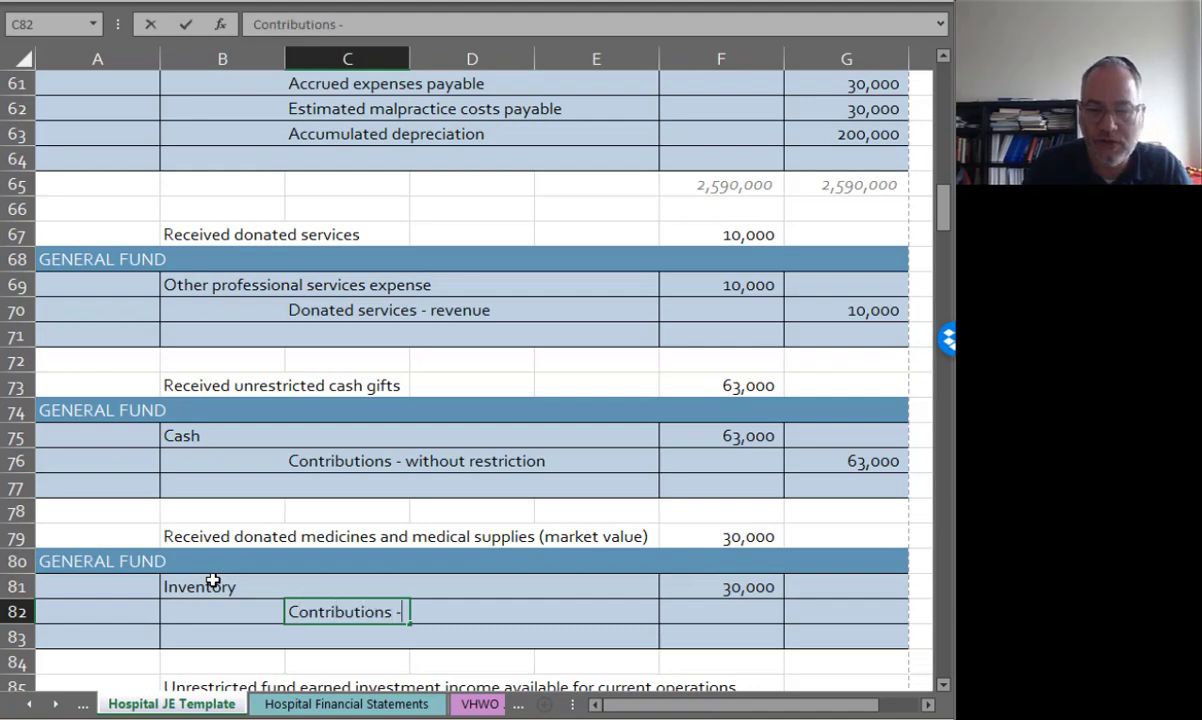
type(" without restriction")
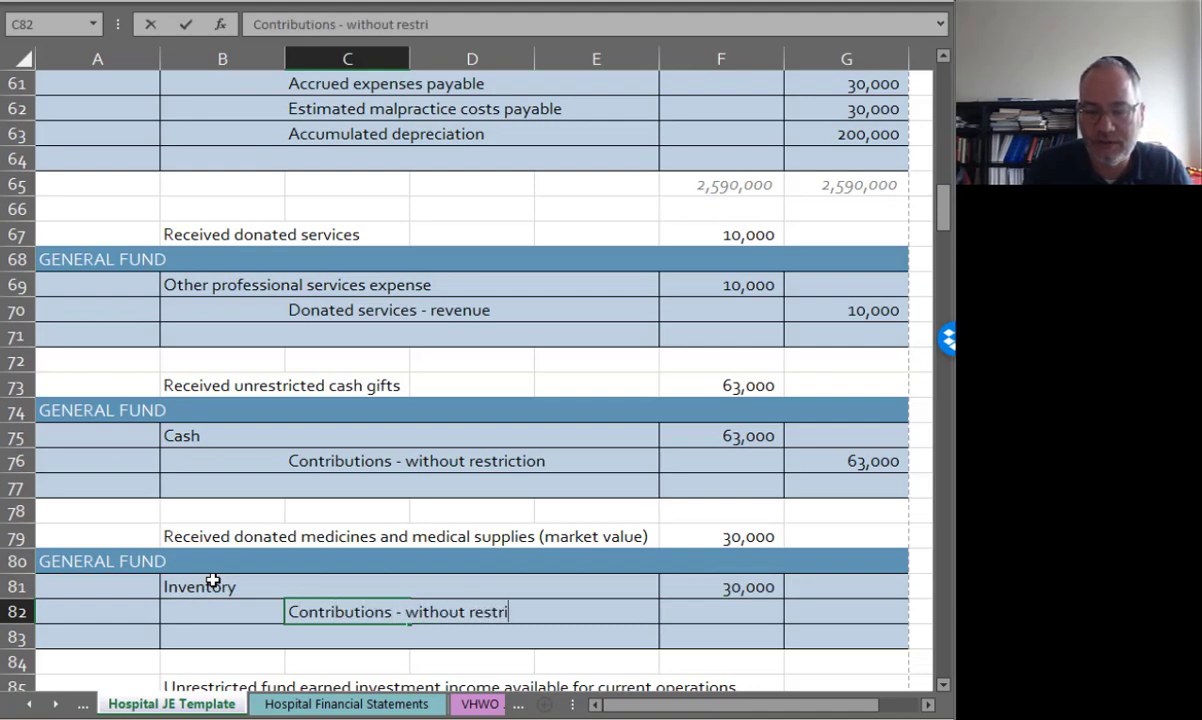
key("Tab")
key("Tab")
key("Tab")
key("Tab")
type("=")
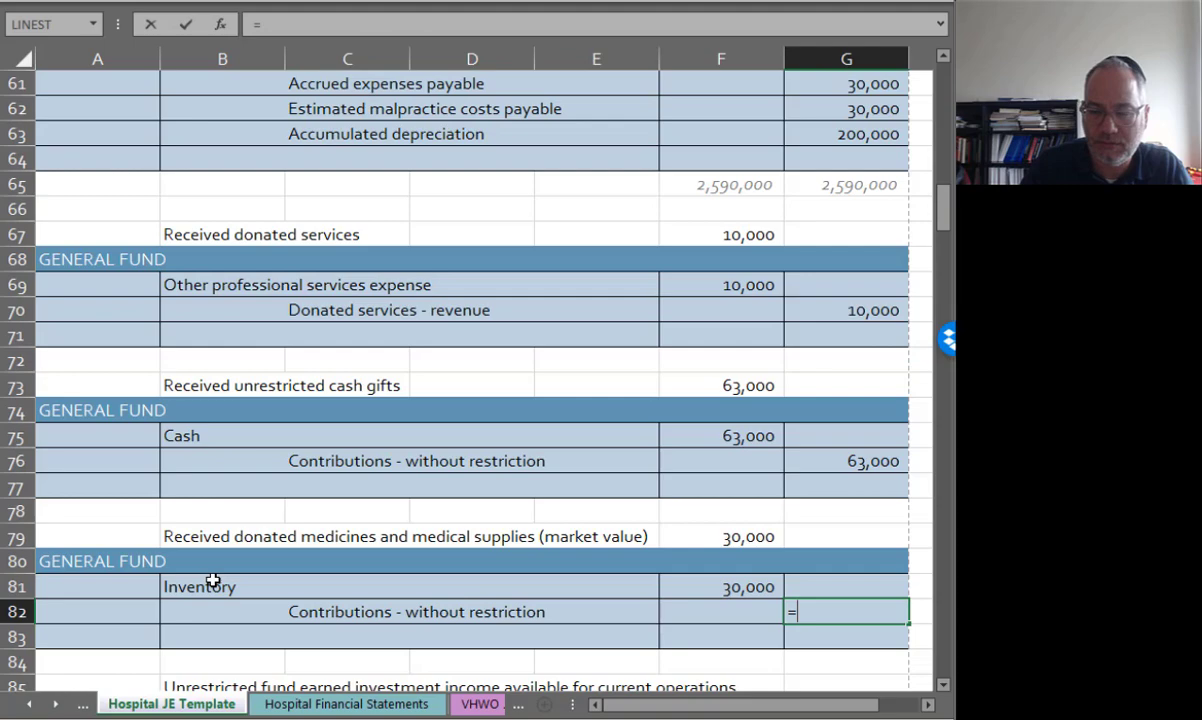
key("Up")
key("Left")
key("Return")
Step: In the unrestricted investment income entry, enter "Cash" in B88 and link its debit in F88 to the income earned (=F86)
scroll(236, 573, "down", 2)
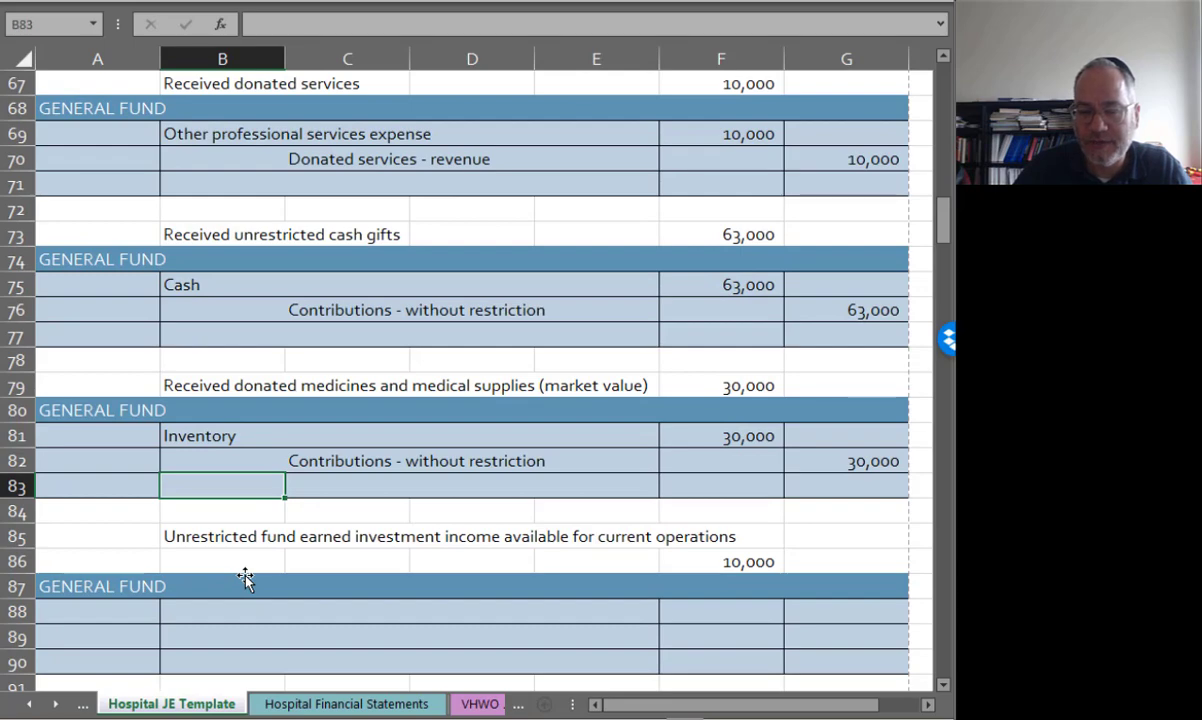
left_click(225, 607)
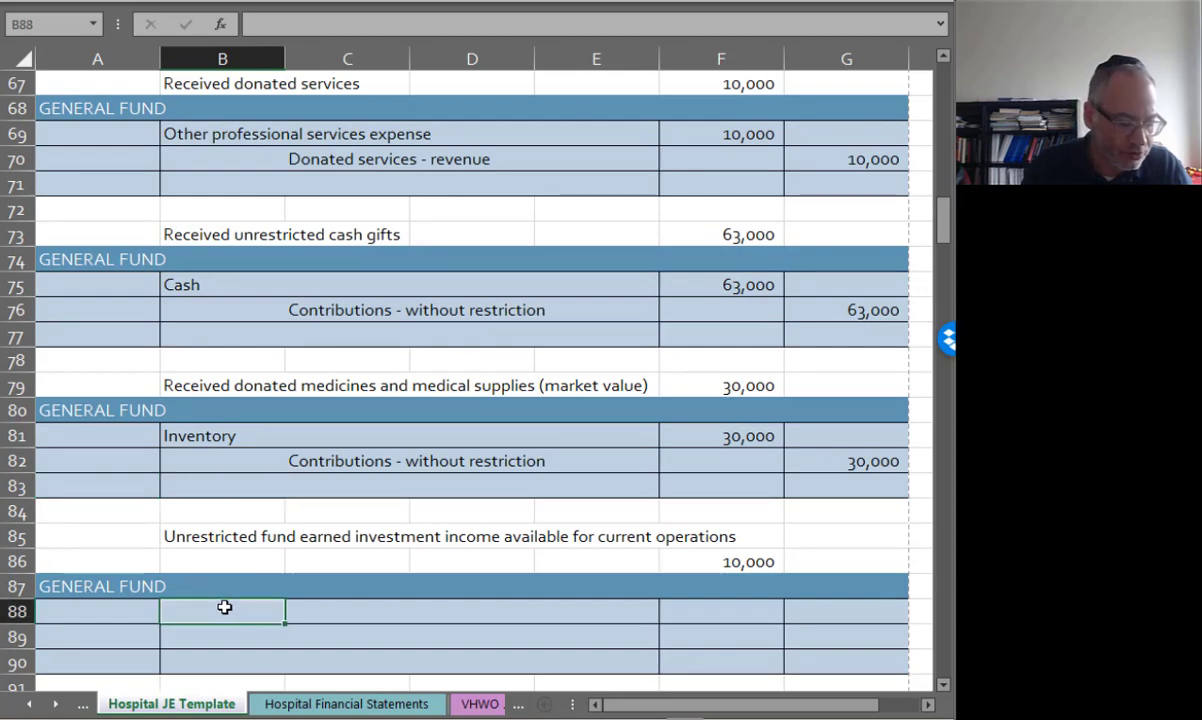
type("Cash")
key("Tab")
key("Tab")
key("Tab")
key("Tab")
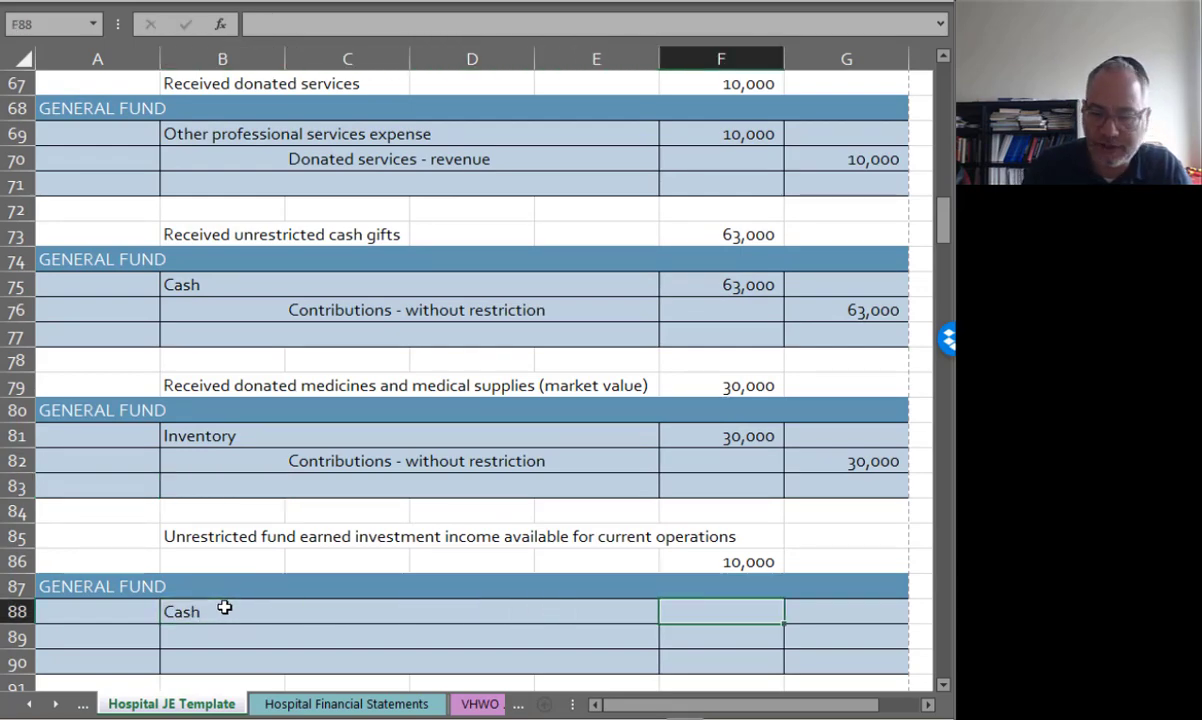
type("=F86")
key("Return")
Step: Enter "Investment income - designated for current operations" in C89 and link its credit in G89 to the cash debit (=F88)
key("Tab")
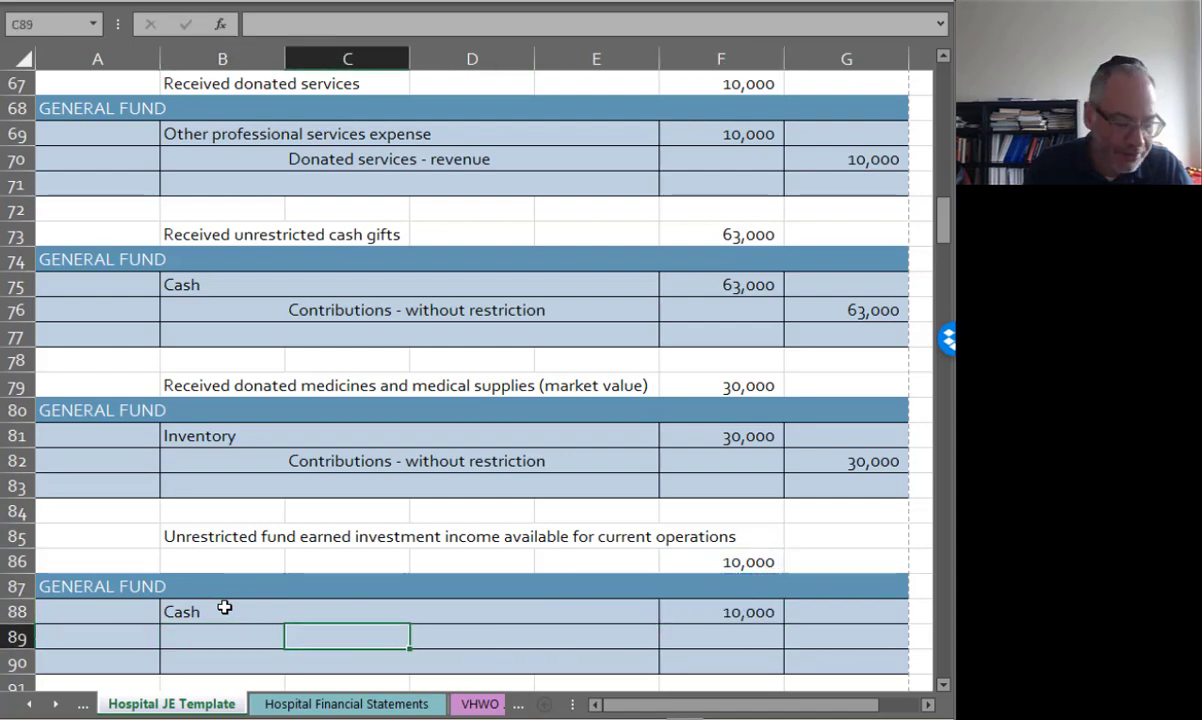
type("Investment i")
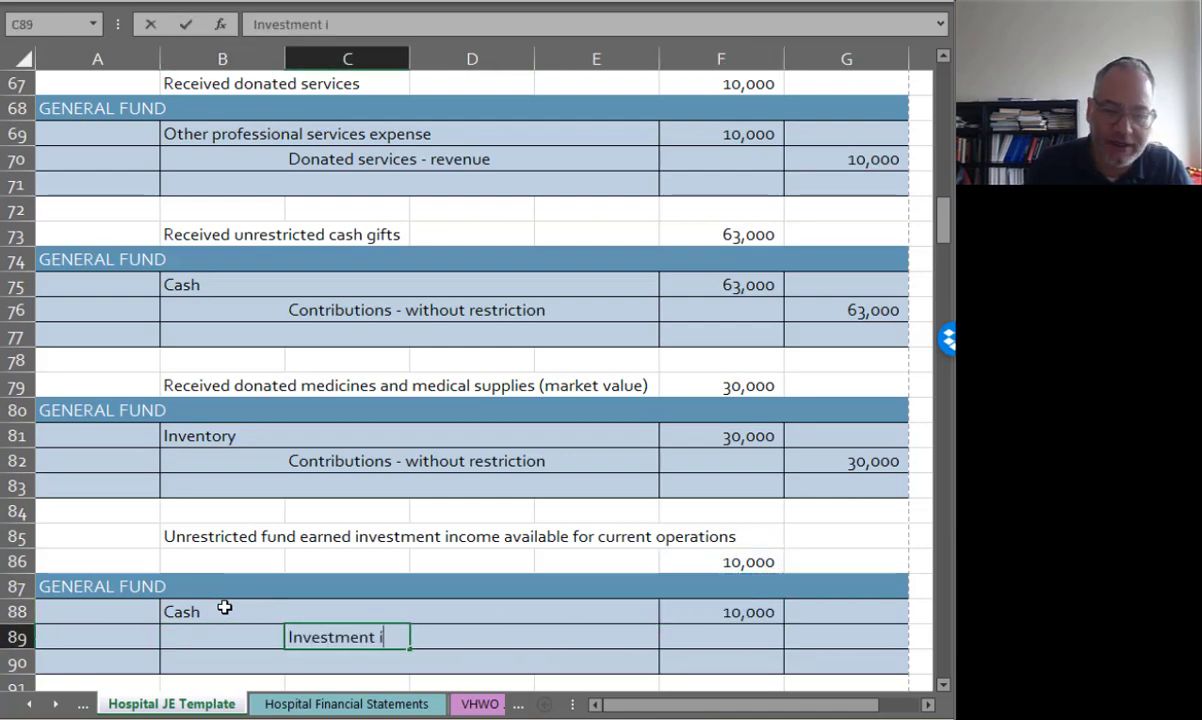
type("ncome - design")
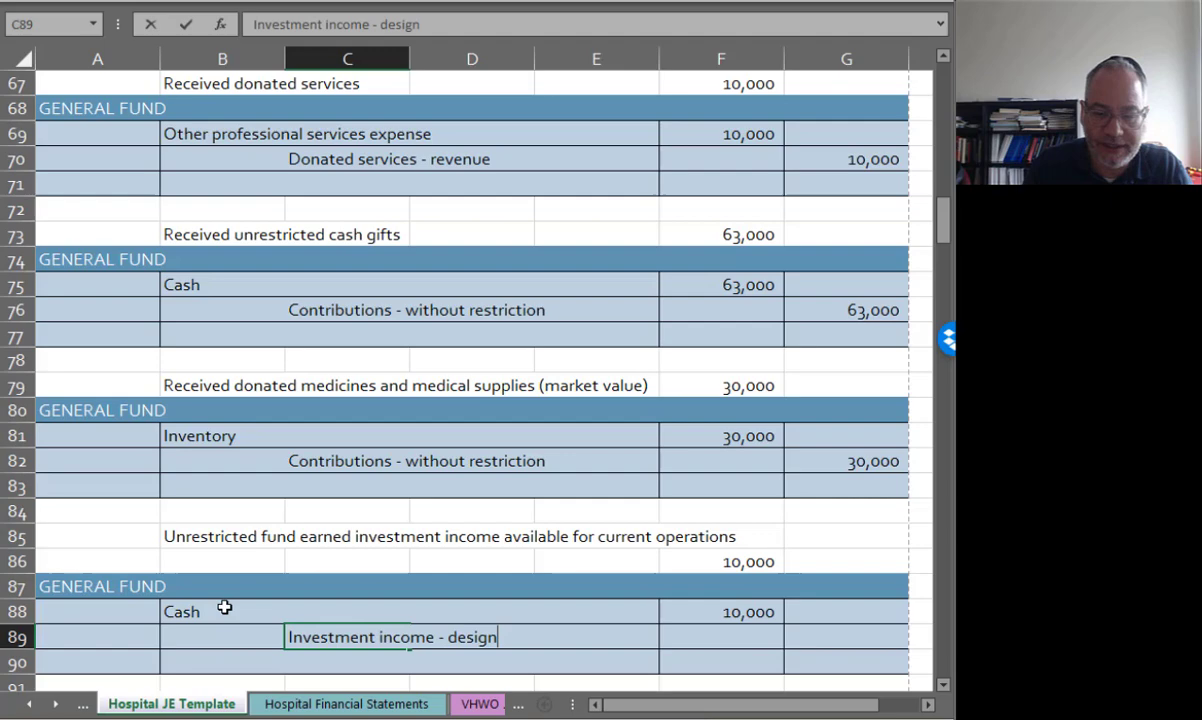
type("ated for current operations")
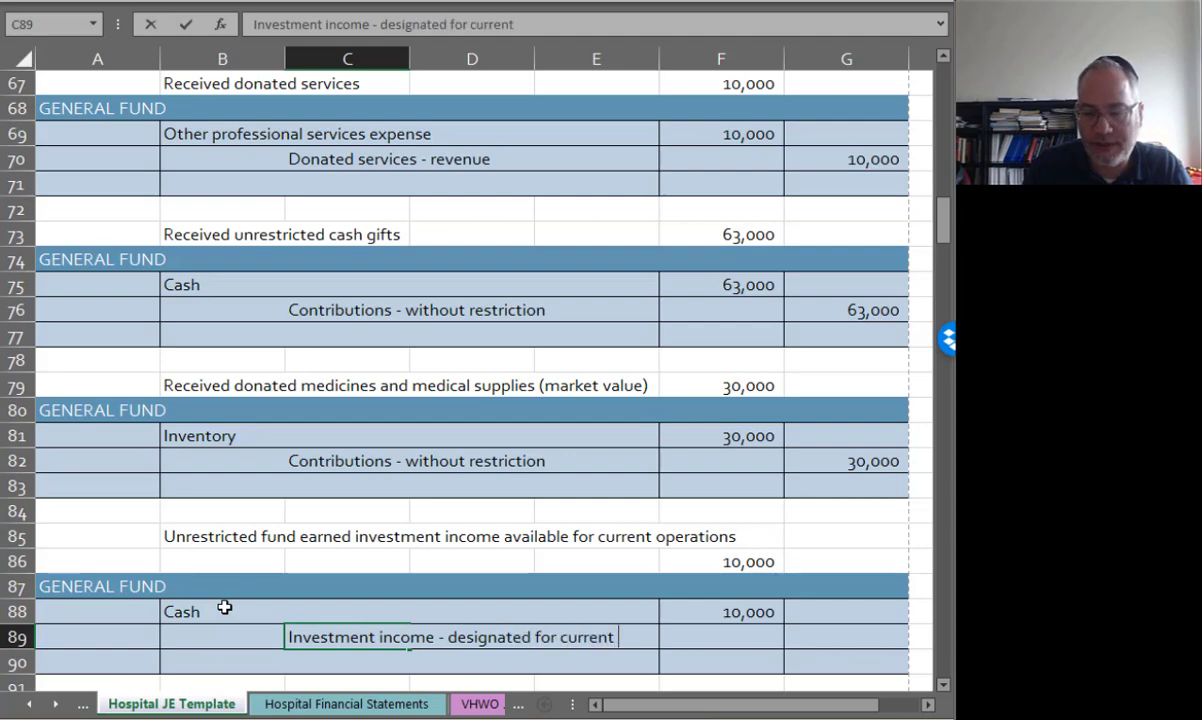
key("Tab")
key("Tab")
key("Tab")
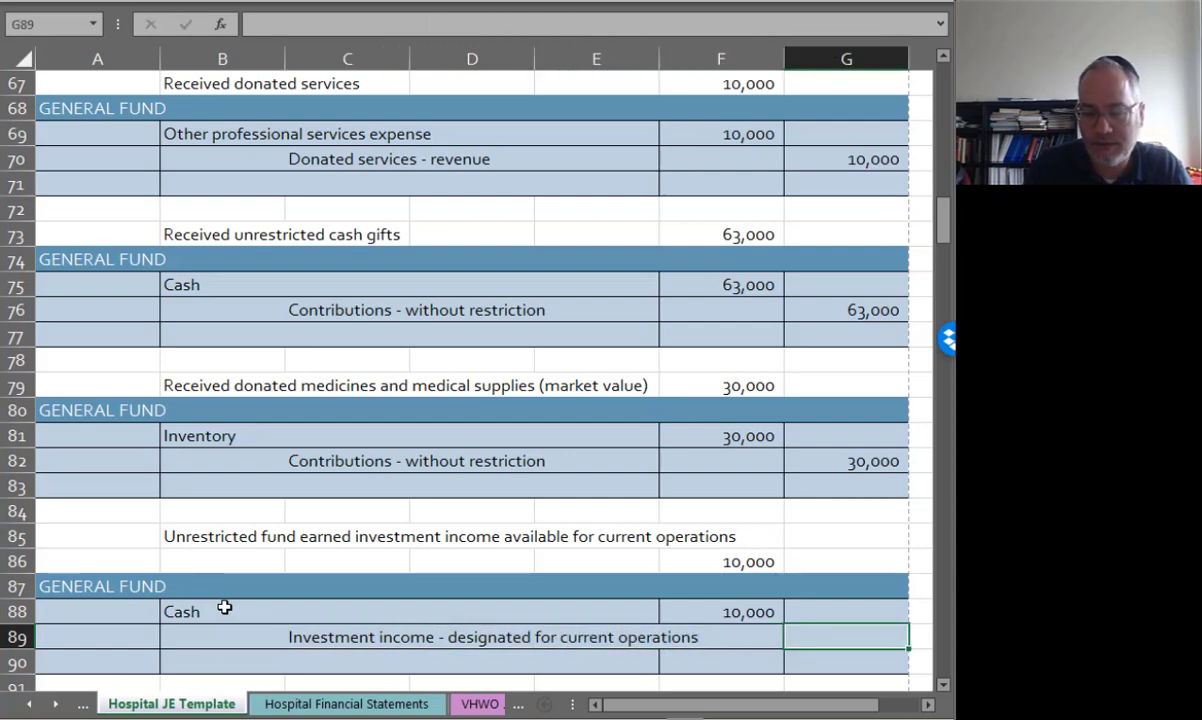
type("=")
key("Up")
key("Left")
key("Return")
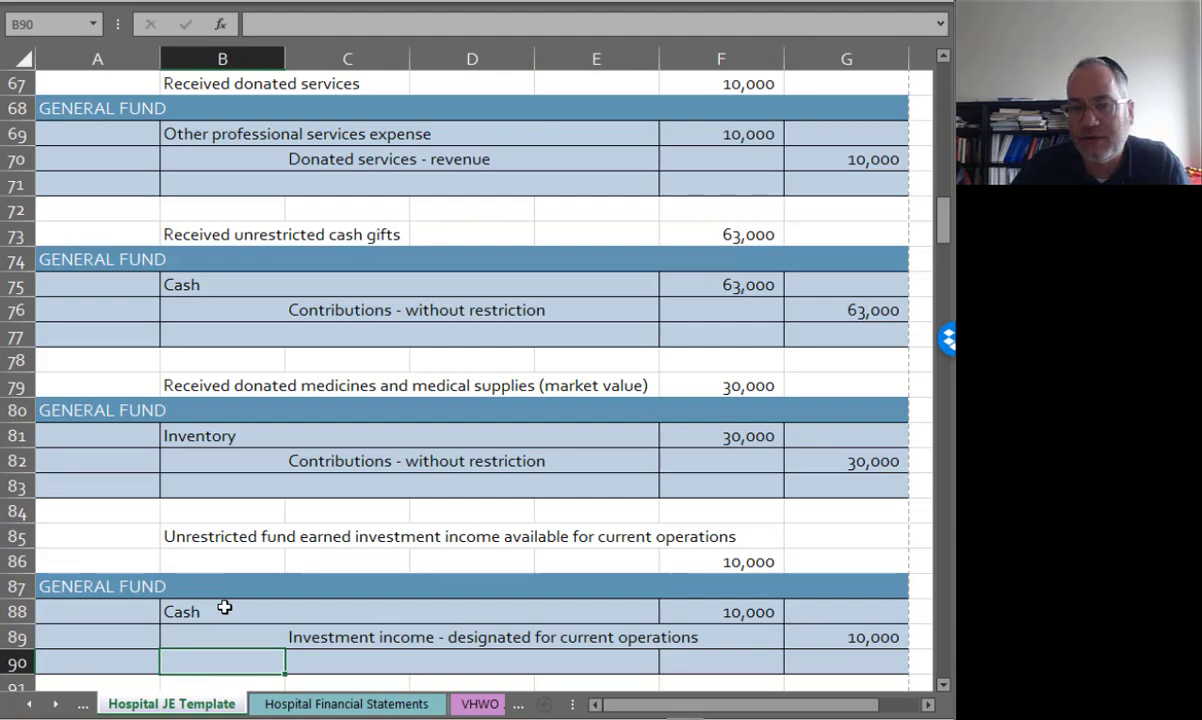
Step: In the sold equipment entry, enter "Cash" in B98 and link its debit in F98 to the sale proceeds (=F96)
scroll(224, 607, "down", 4)
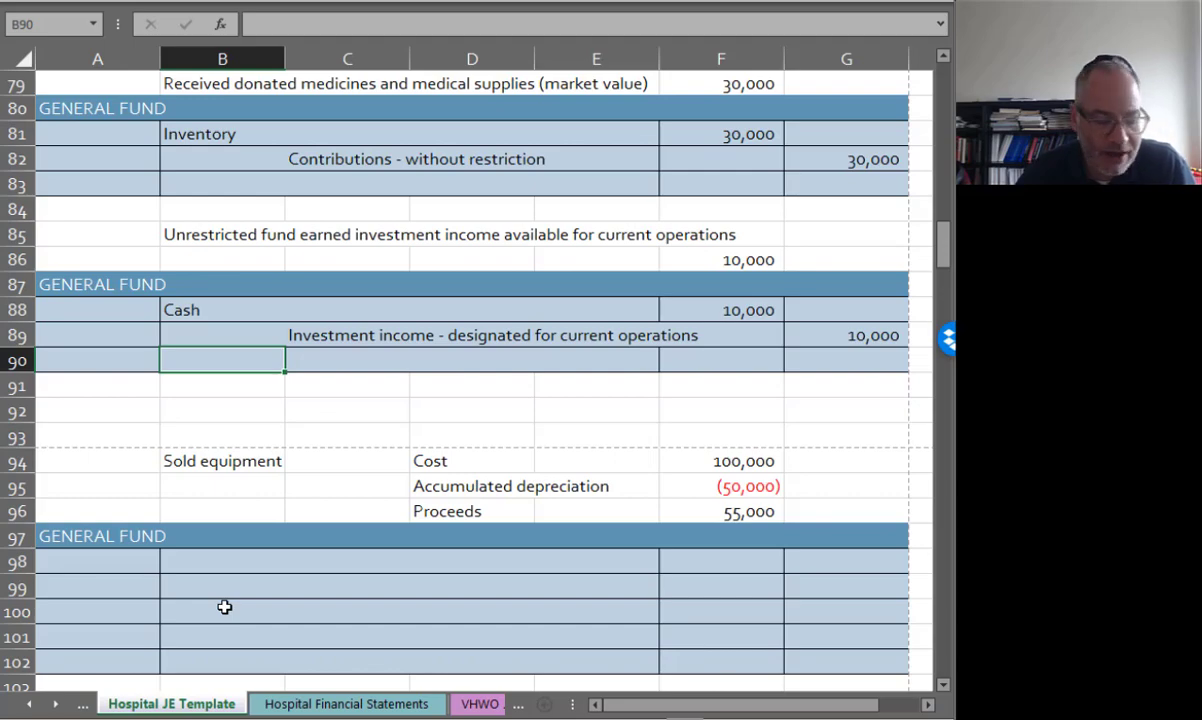
left_click(192, 559)
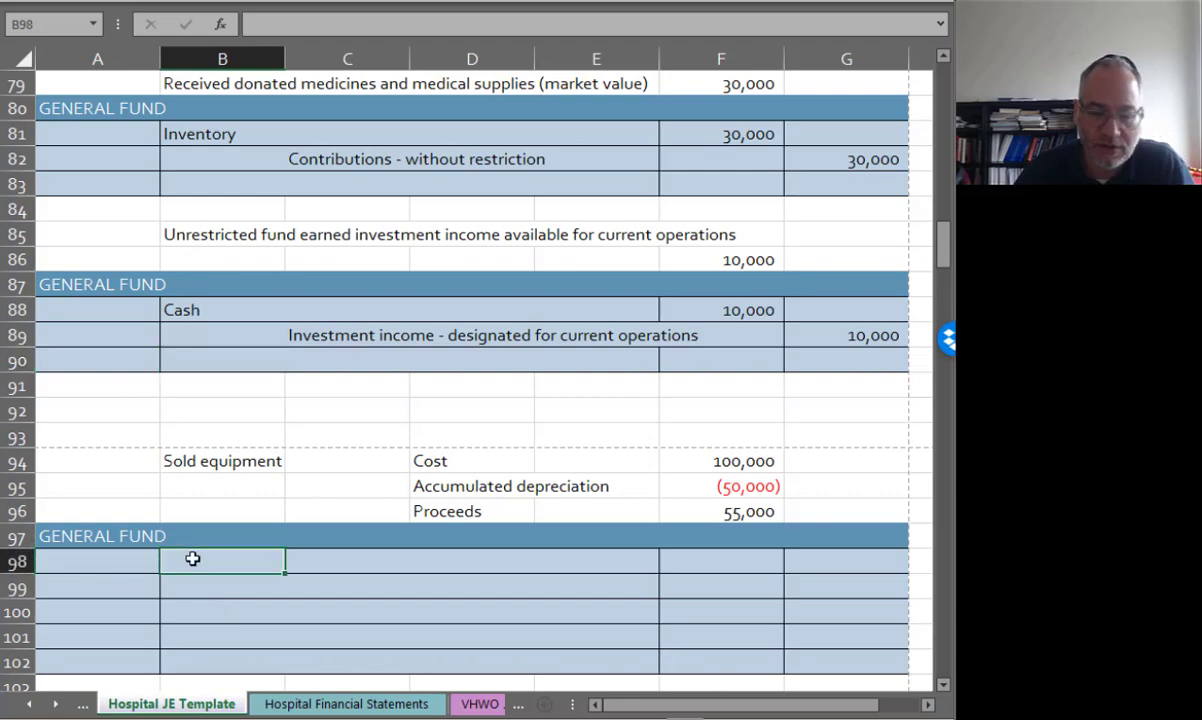
type("Cash")
key("Tab")
key("Tab")
key("Tab")
key("Tab")
key("Tab")
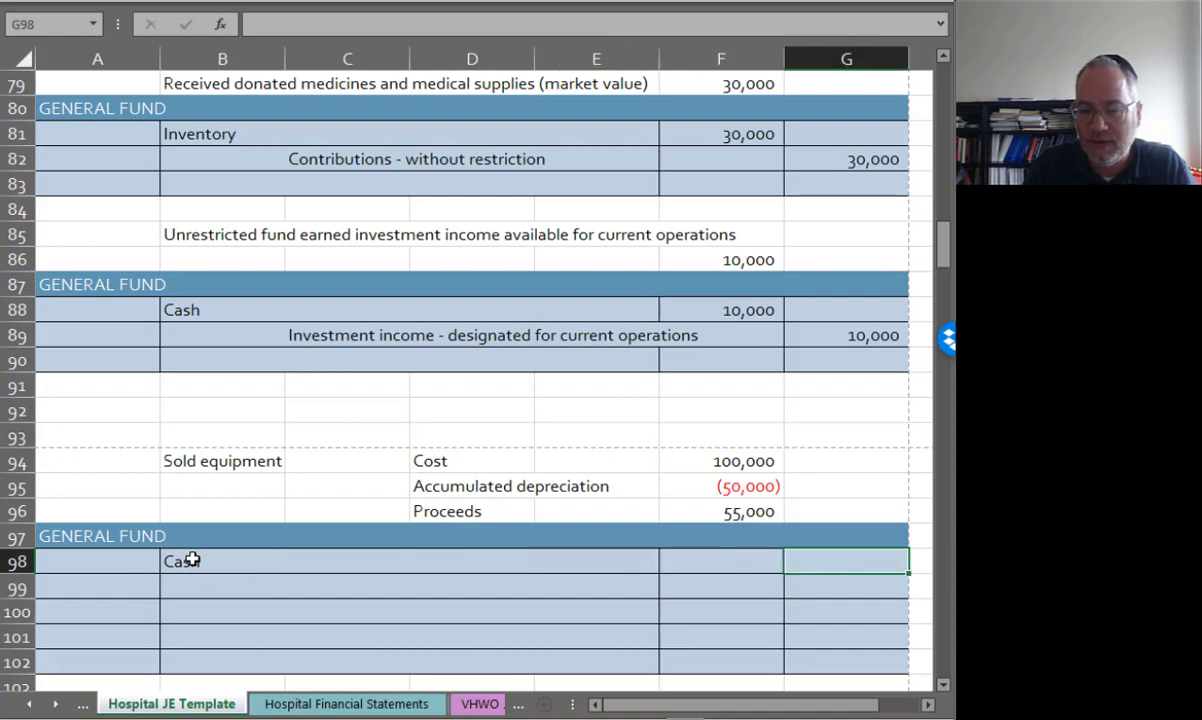
key("shift+Tab")
type("=")
key("Up")
key("Up")
key("Return")
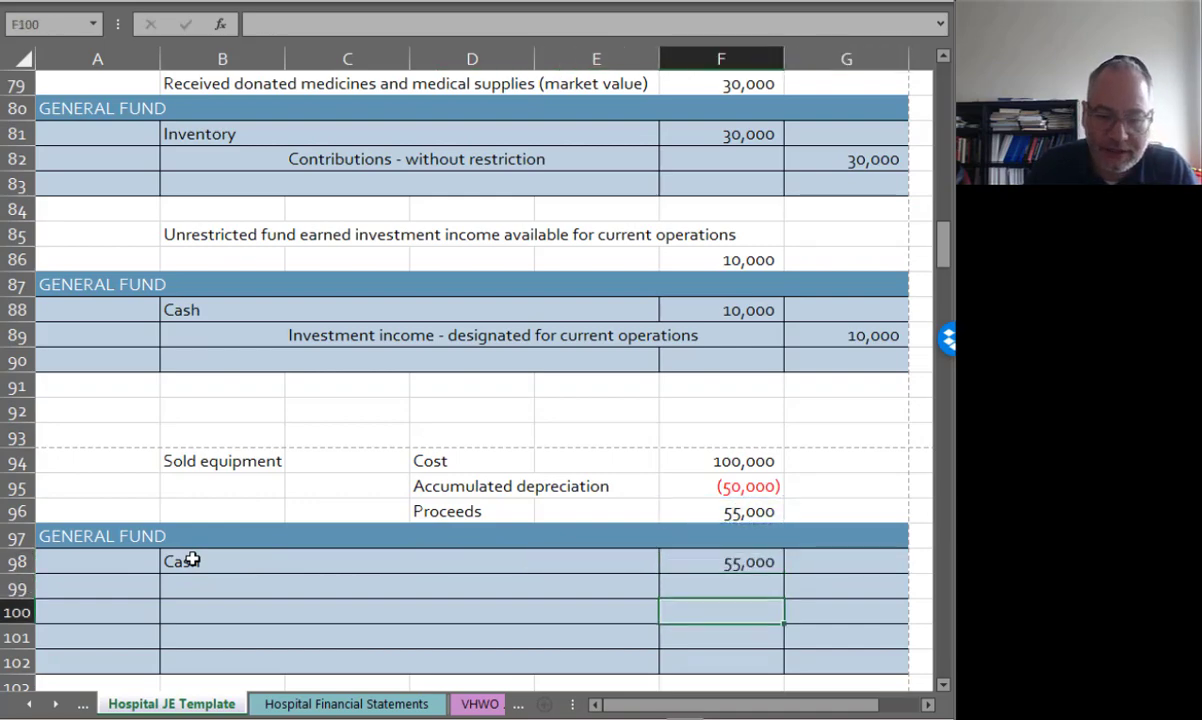
Step: Enter "Property, plant and equipment" in C100 and link its credit in G100 to the equipment cost (=F94)
key("Left")
key("Left")
key("Left")
key("Down")
type("Prope")
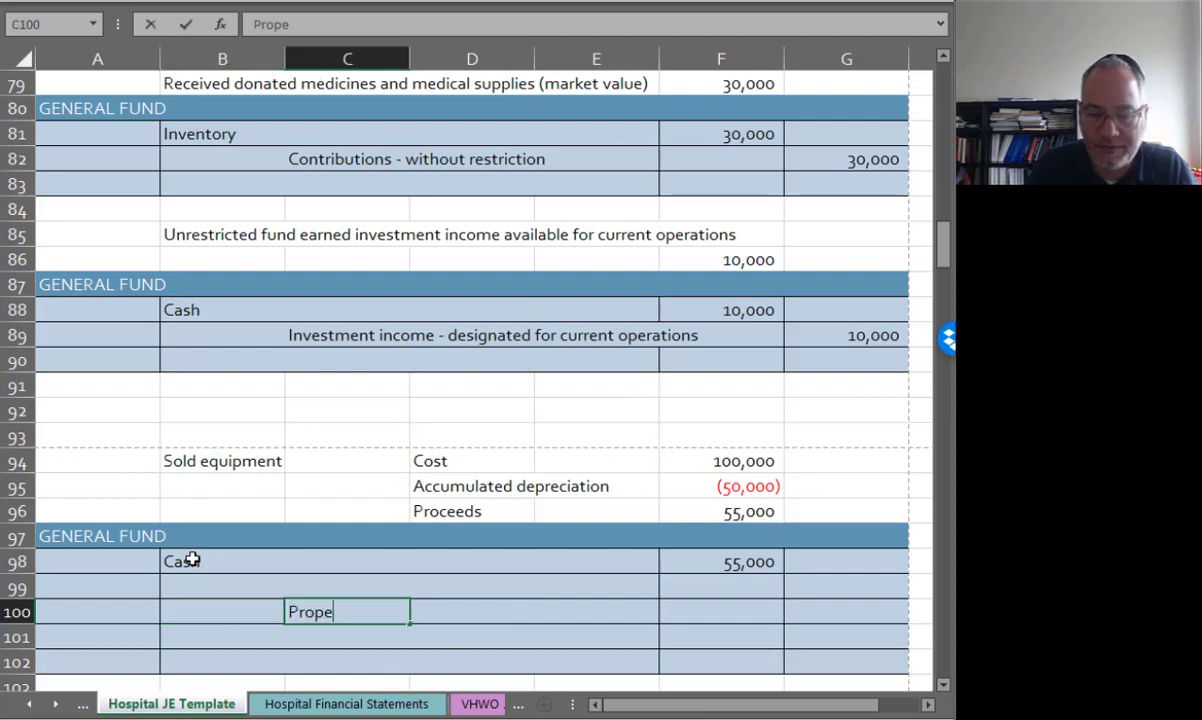
type("rty, plant and equipment")
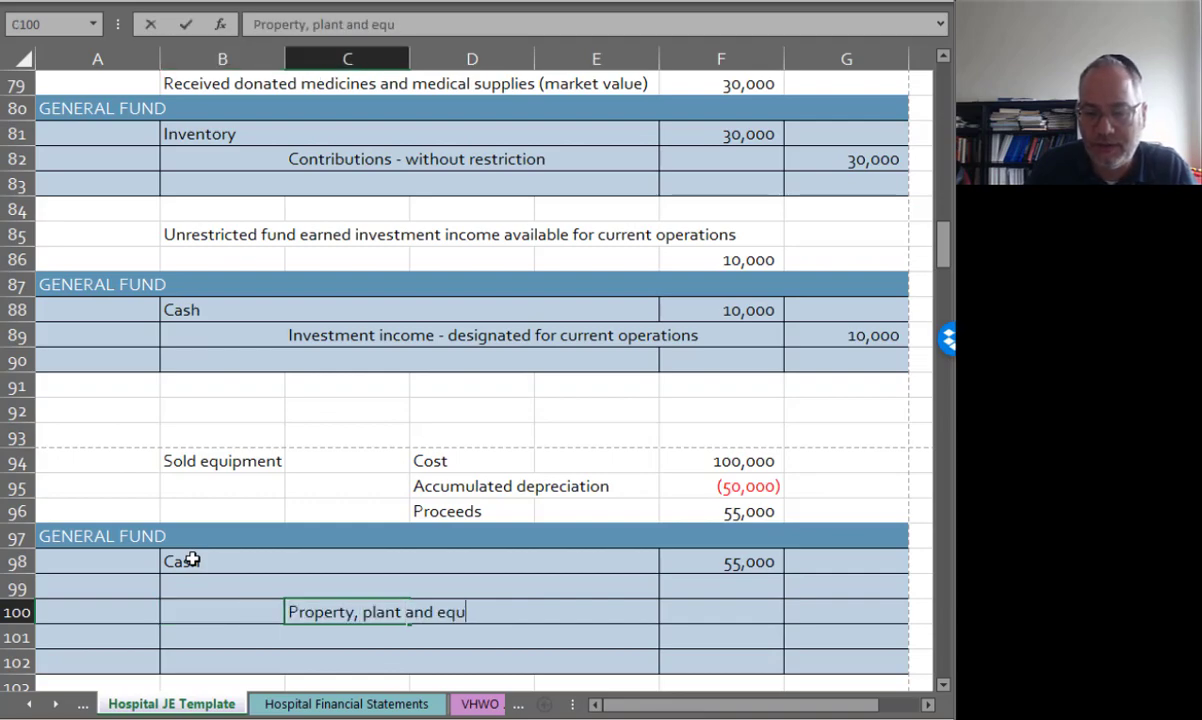
key("Right")
key("Right")
key("Right")
key("Right")
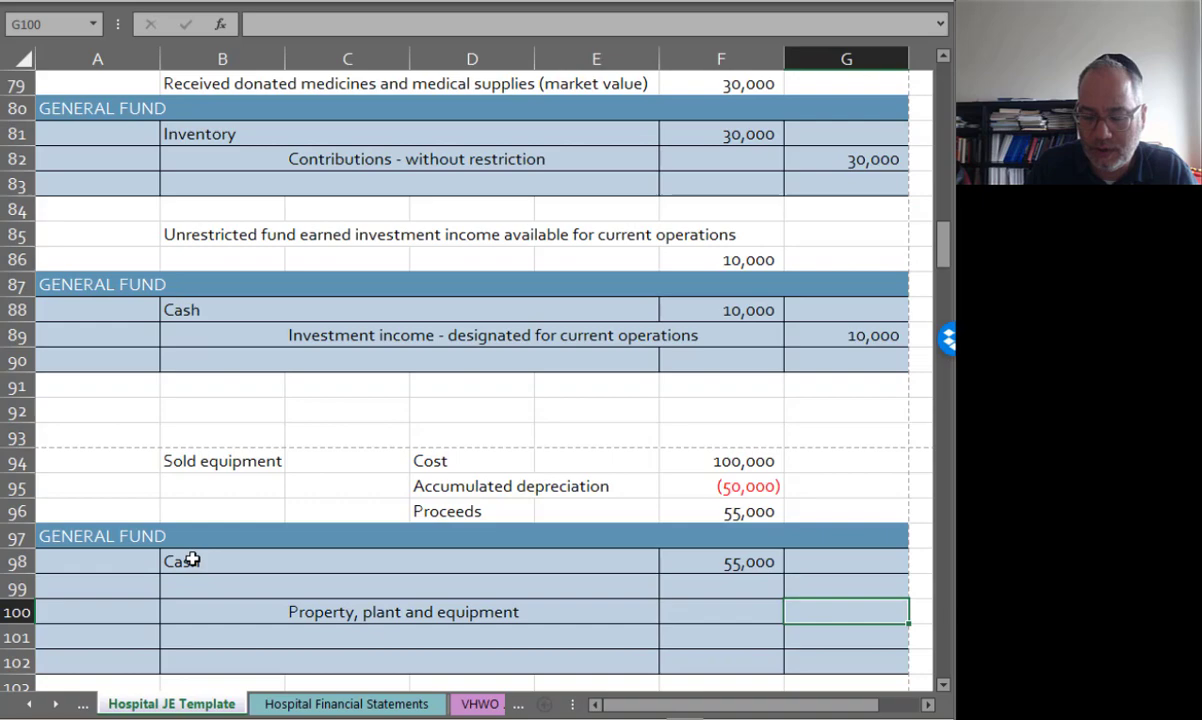
type("=")
left_click(765, 453)
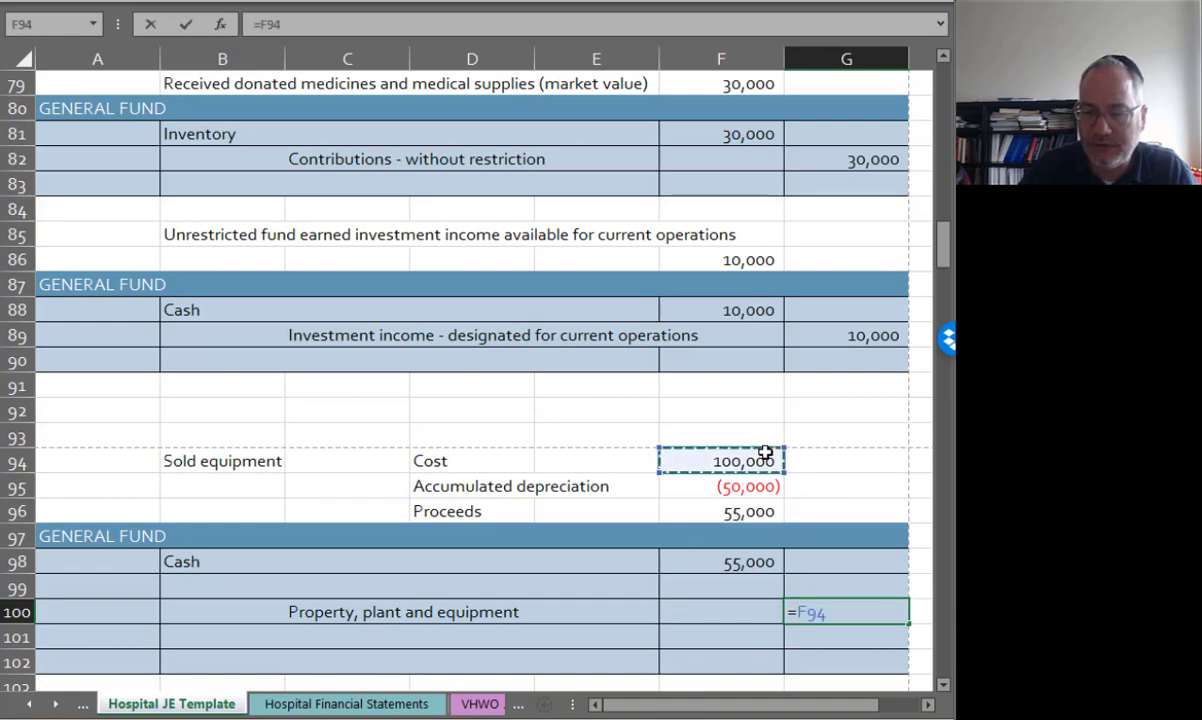
key("Return")
Step: Enter "Accumulated depreciation" in B99 and set its debit in F99 to the negated accumulated depreciation amount (-F95)
key("Up")
key("Up")
key("Left")
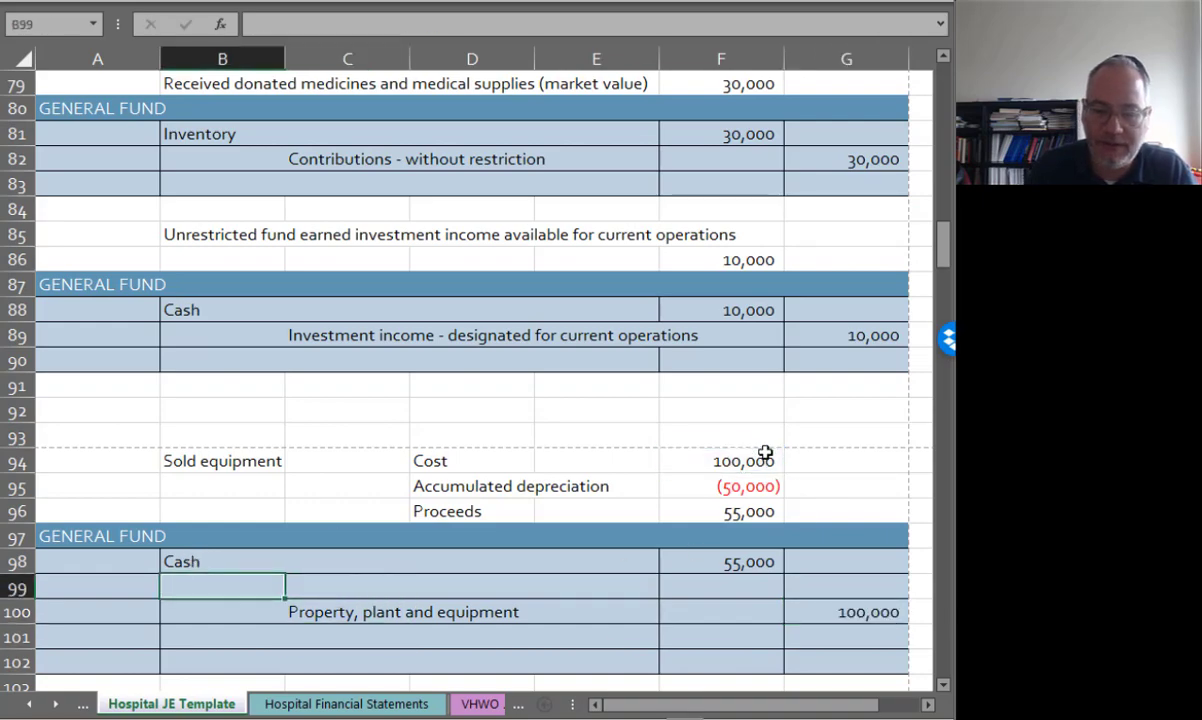
type("Accumulated de")
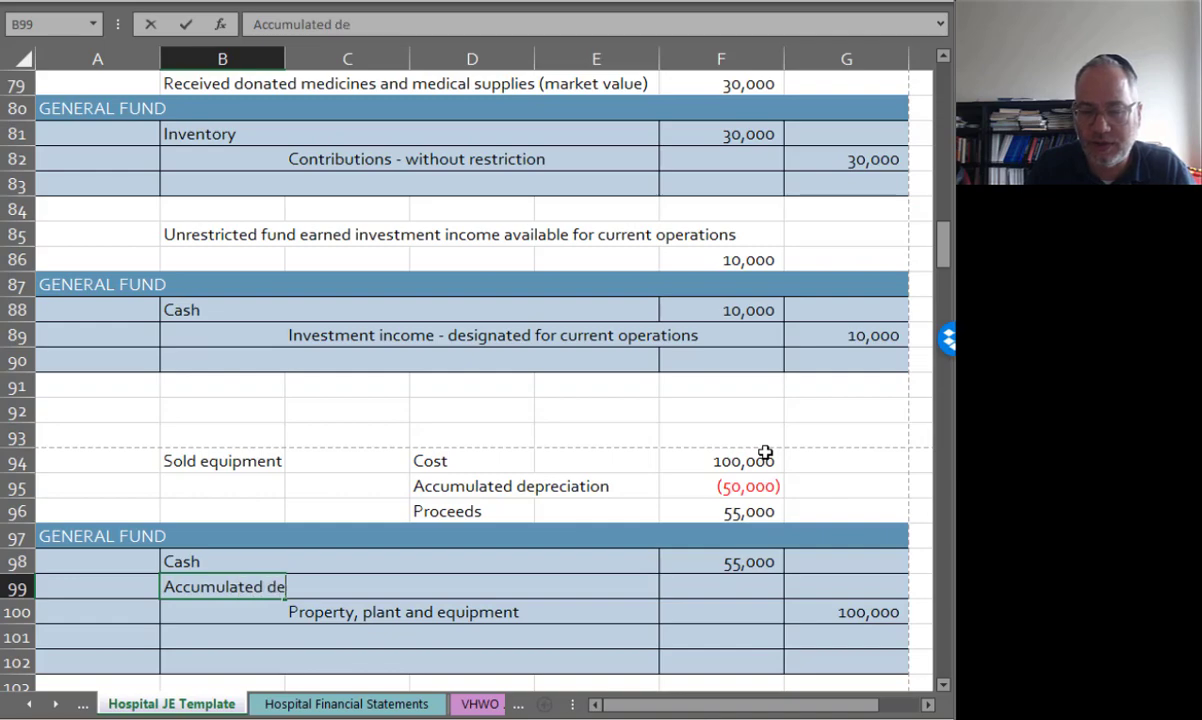
type("preciation")
key("Right")
key("Right")
key("Right")
key("Right")
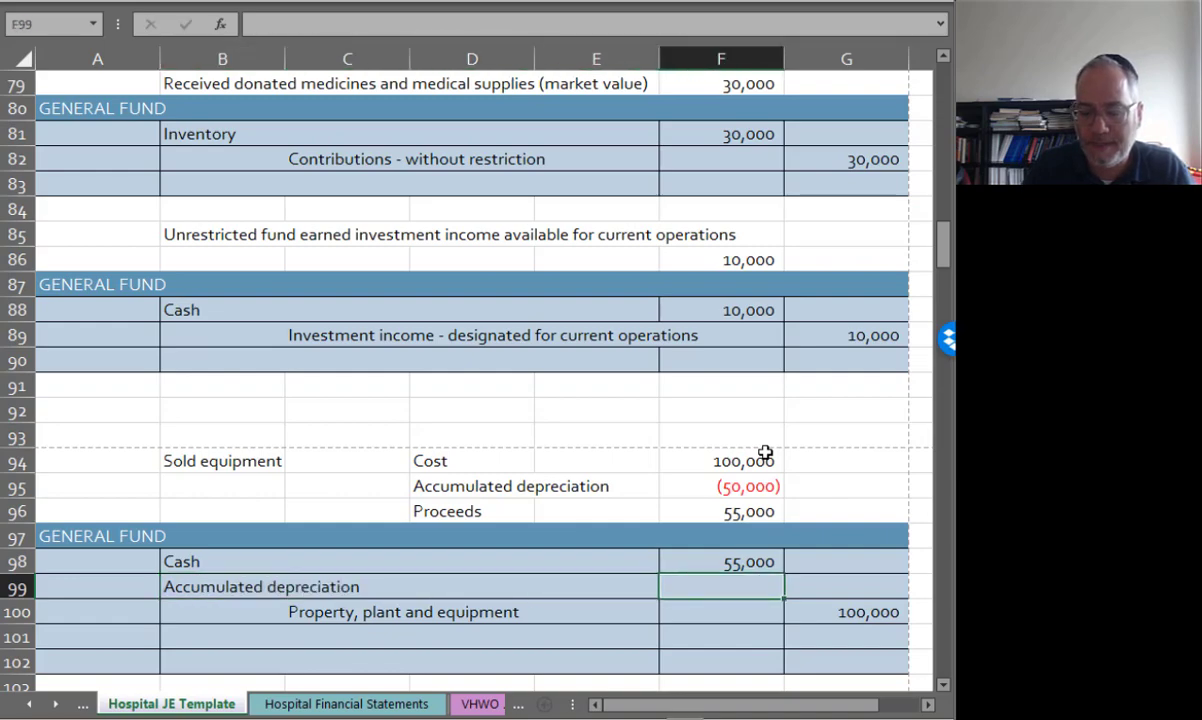
type("-")
left_click(760, 476)
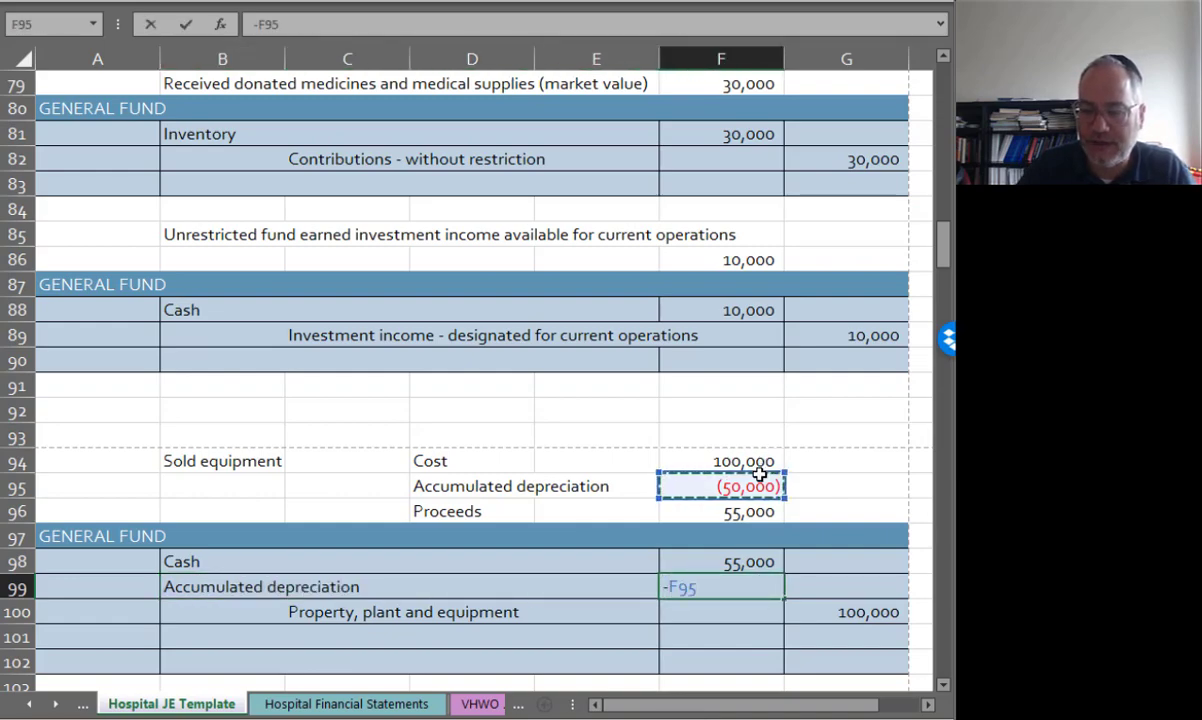
key("Return")
Step: Enter "Gain on disposal of equipment" in C101 as the second credit account of the sold equipment entry
key("Left")
key("Left")
key("Left")
key("Down")
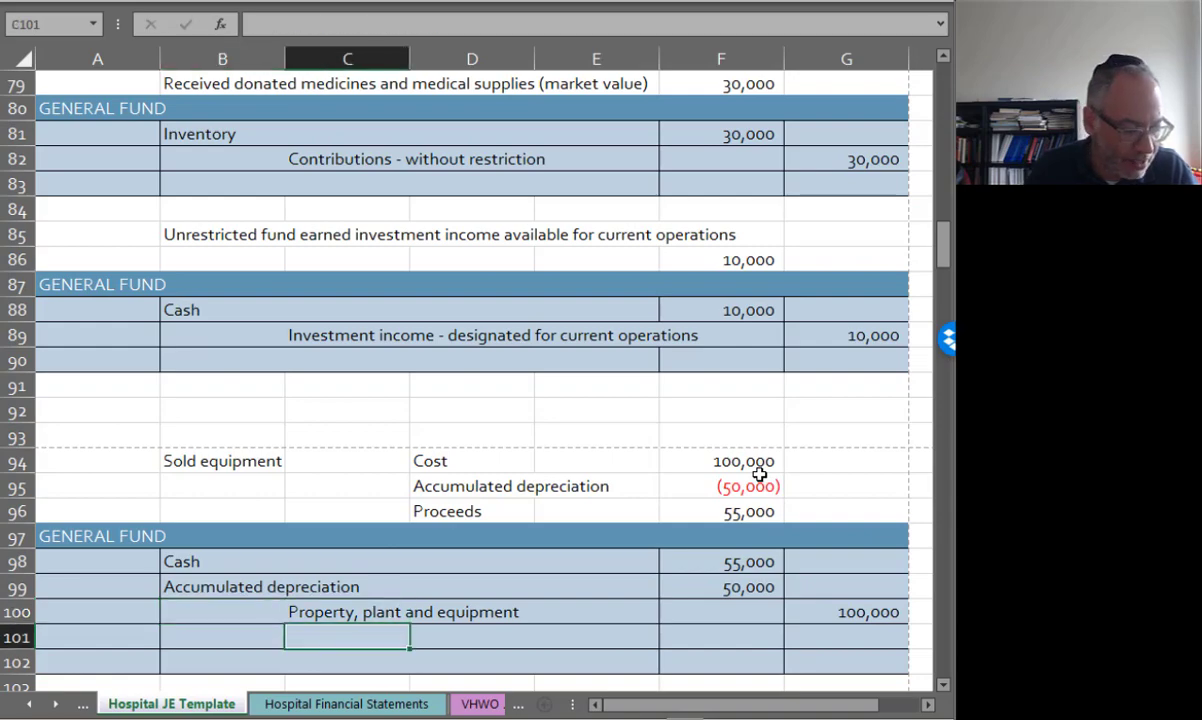
type("Gain on disposa")
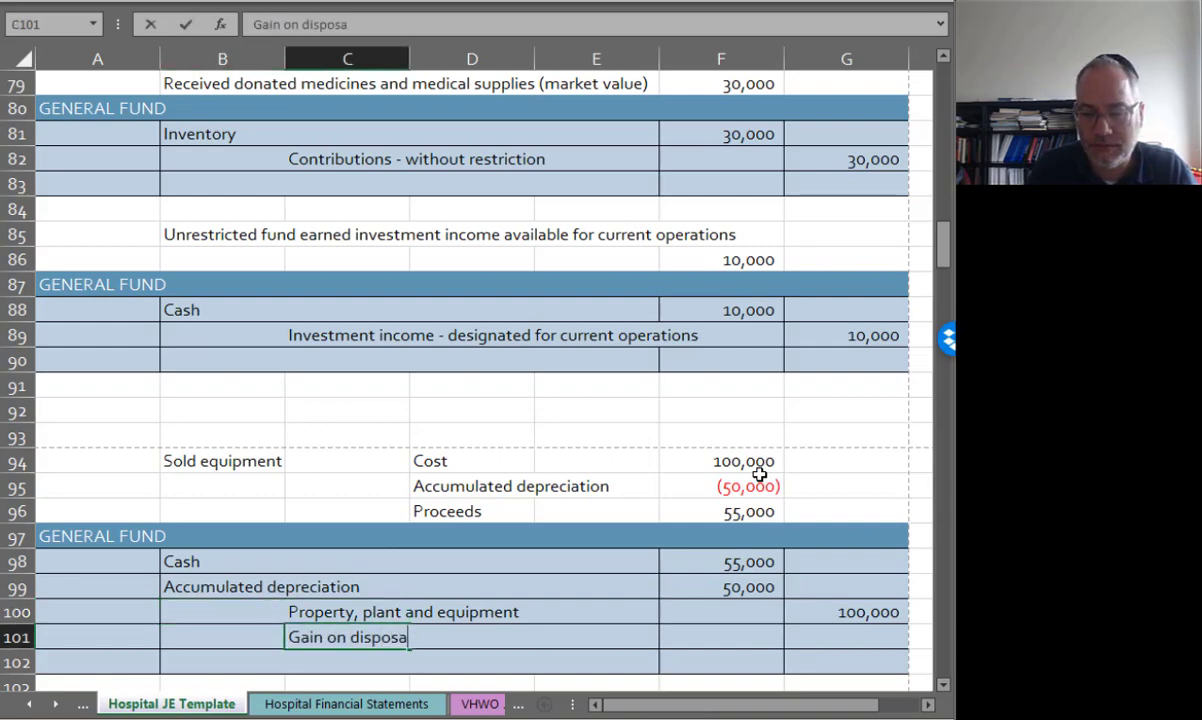
type("l of equipment")
Step: Calculate the gain's credit in G101 as proceeds less cost net of accumulated depreciation, =F96-(F94+F95)
key("Right")
key("Right")
key("Right")
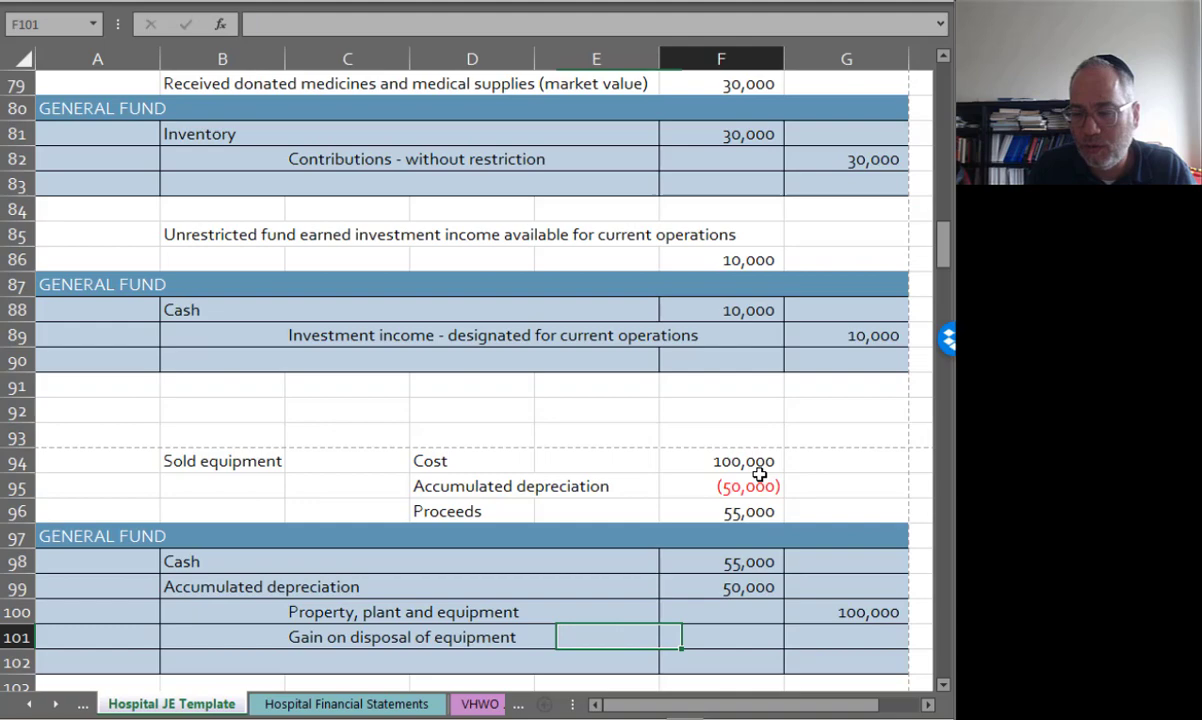
key("Right")
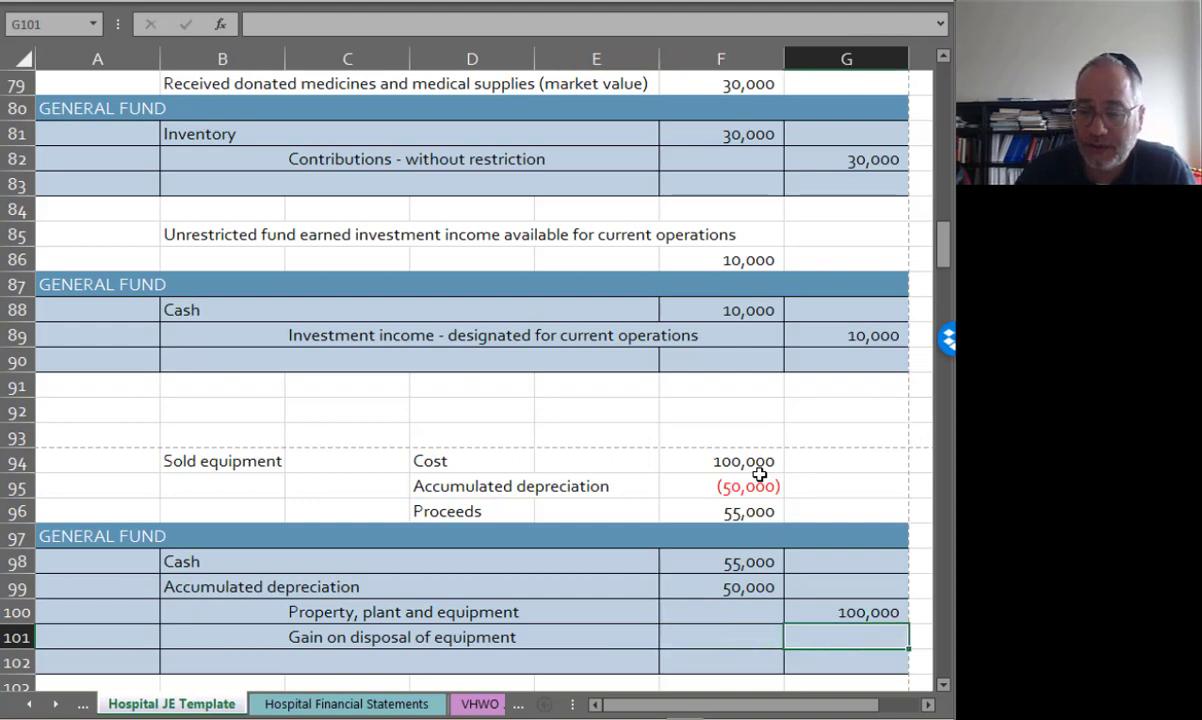
type("=")
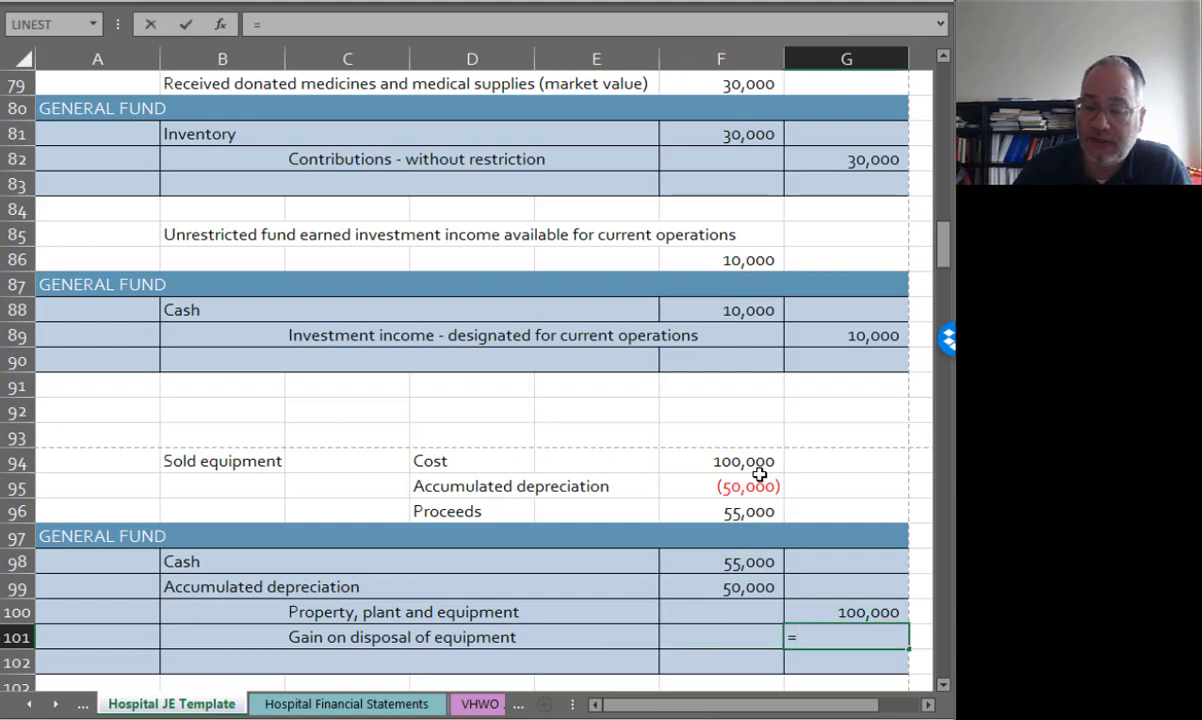
left_click(745, 511)
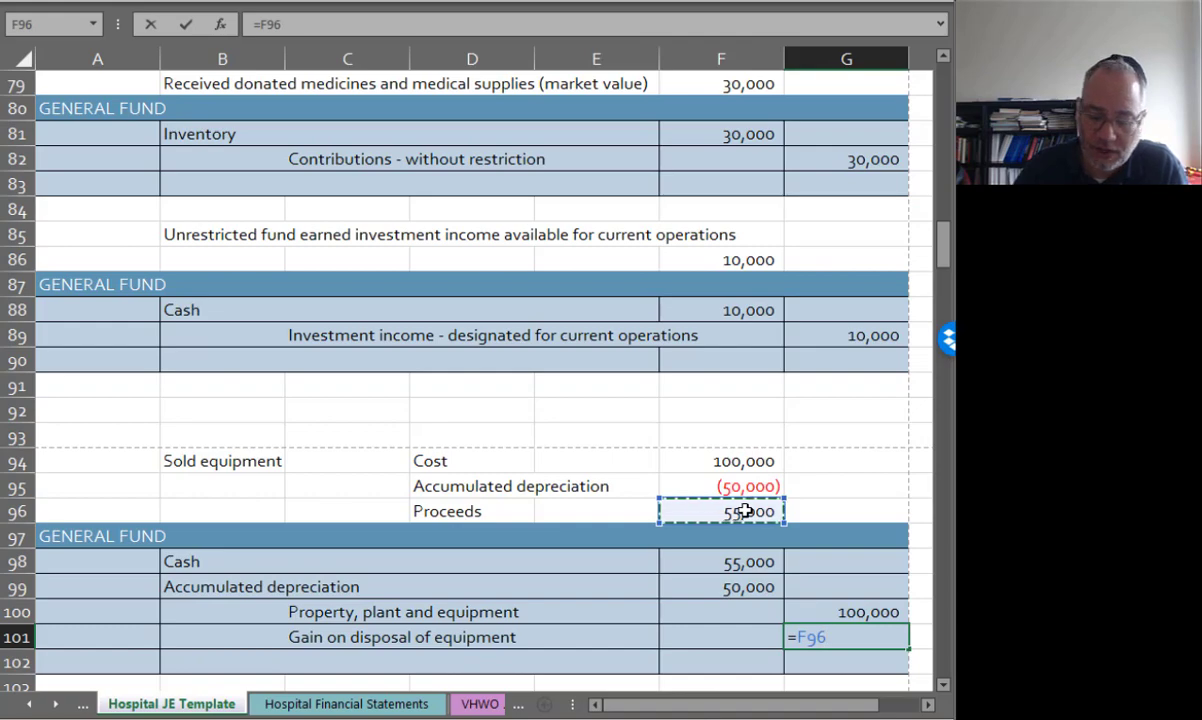
type("-(")
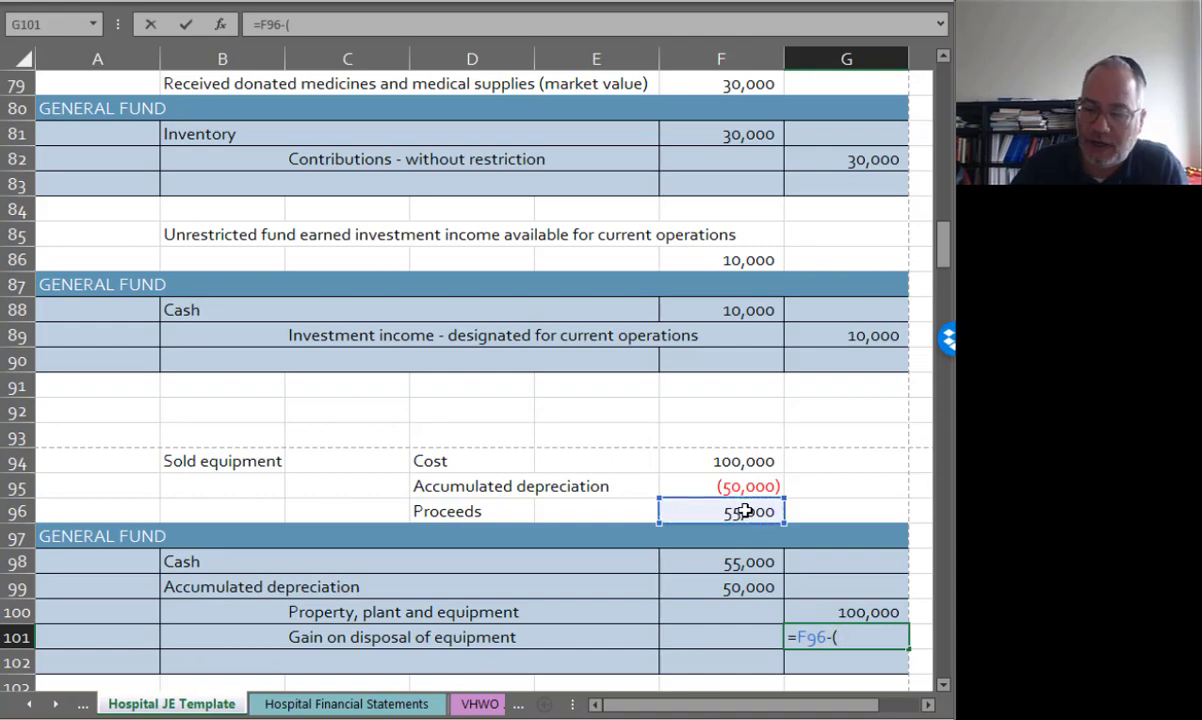
left_click(738, 461)
type("+")
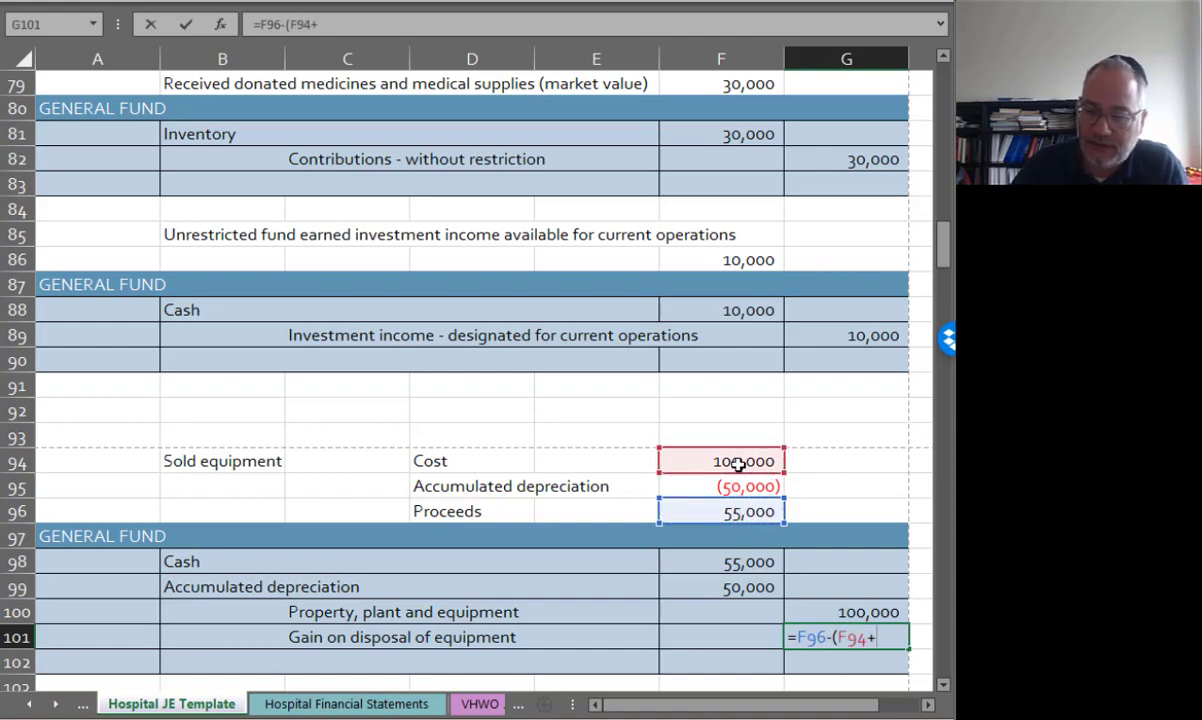
left_click(743, 486)
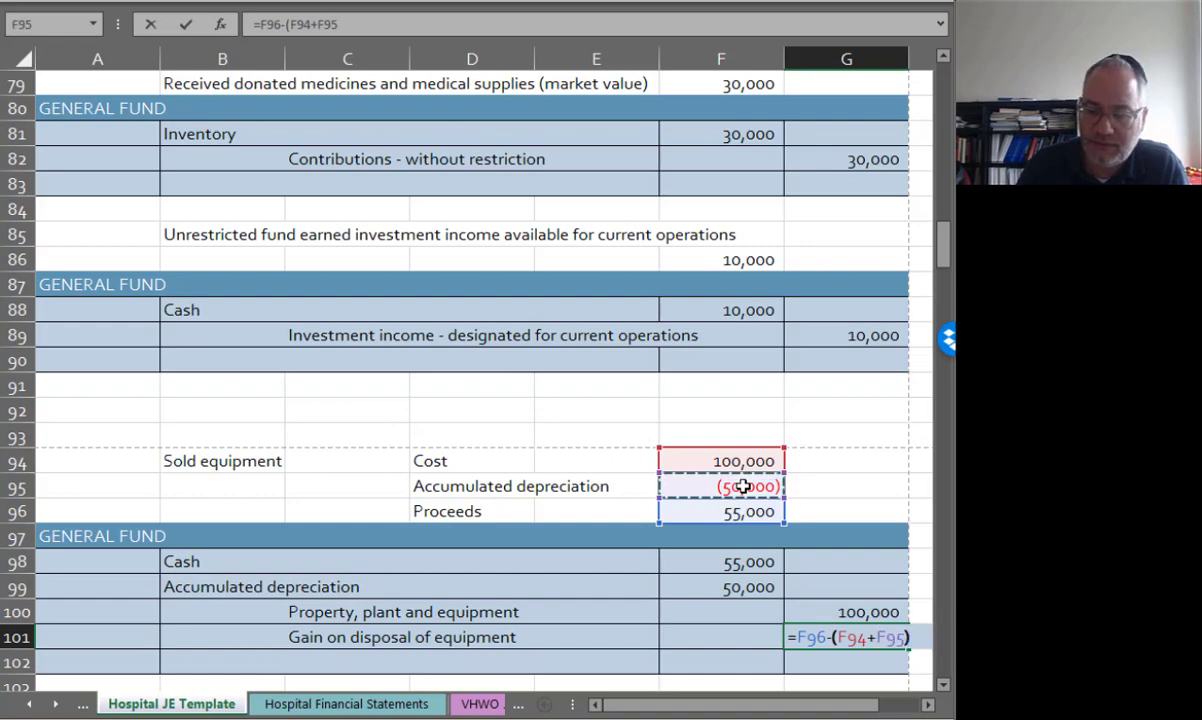
key("Return")
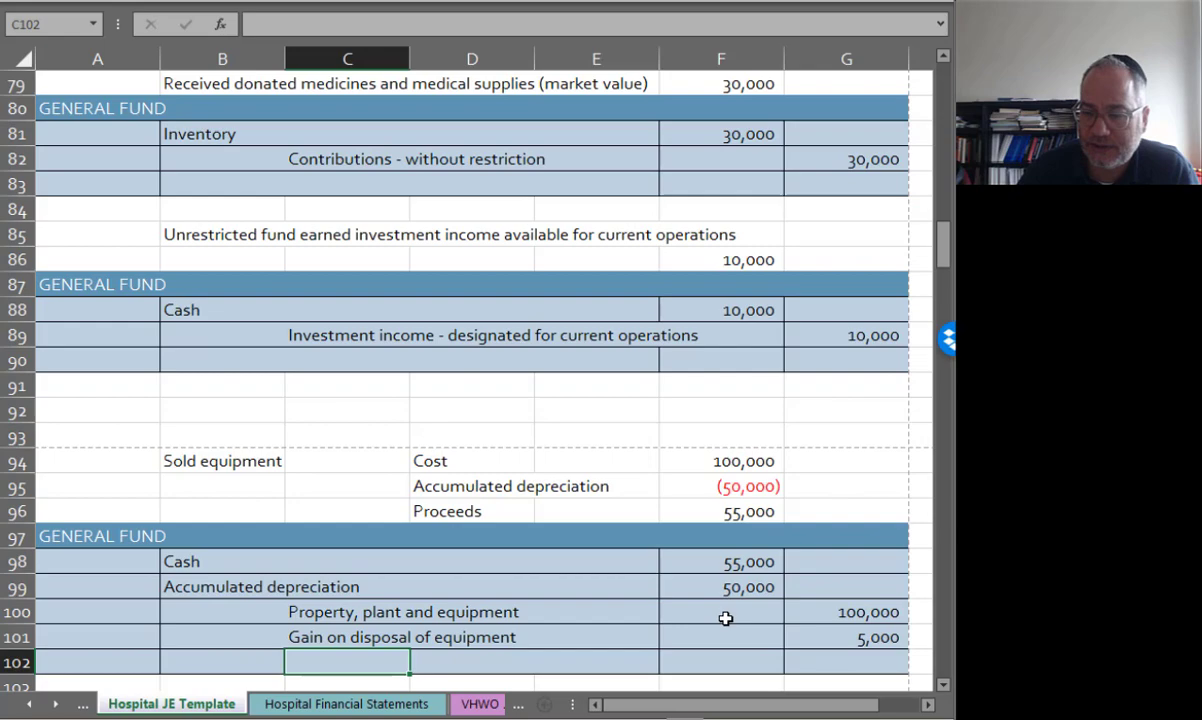
Step: In the general fund entry for released assets, enter "Cash" in B113 and link its debit in F113 to the education and research amount (=B106)
scroll(721, 615, "down", 5)
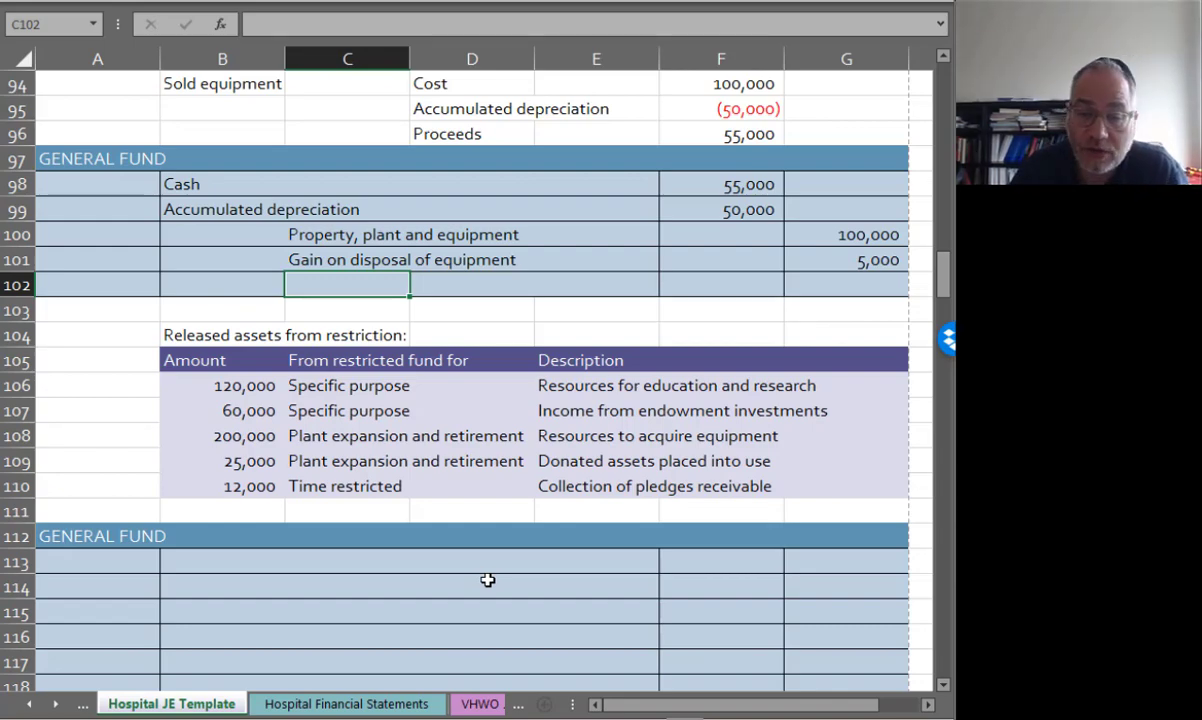
left_click(204, 564)
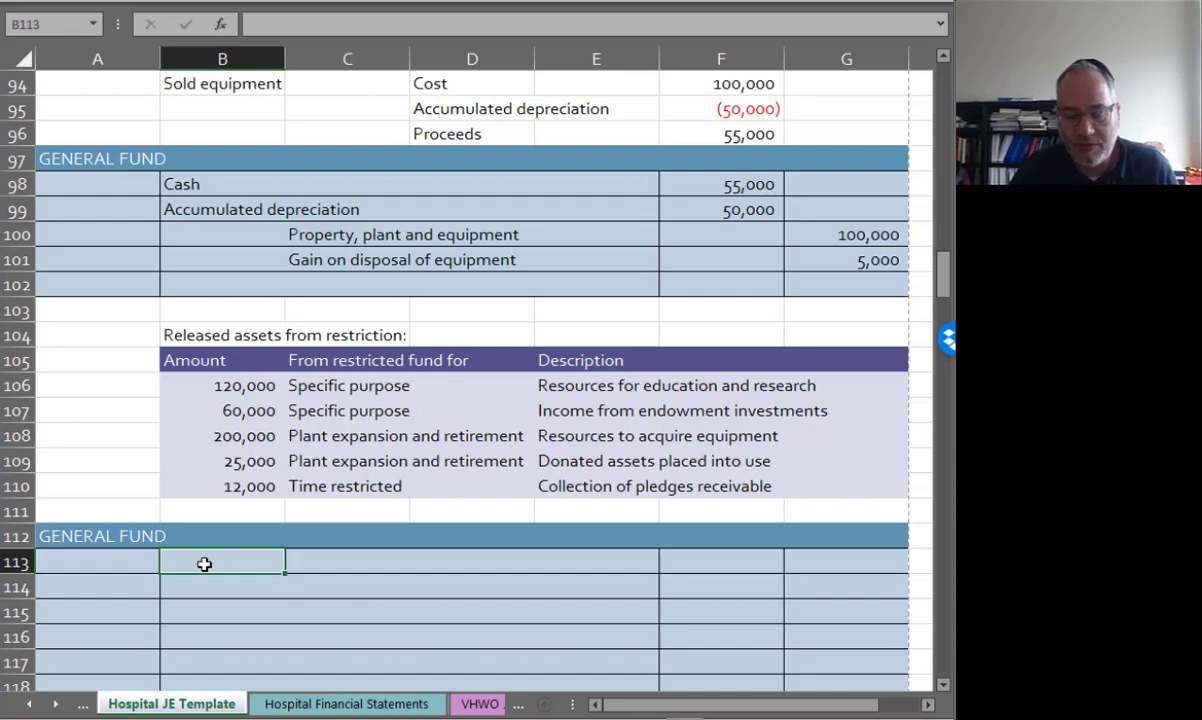
double_click(204, 564)
type("Cash")
key("Tab")
key("Tab")
key("Tab")
key("Tab")
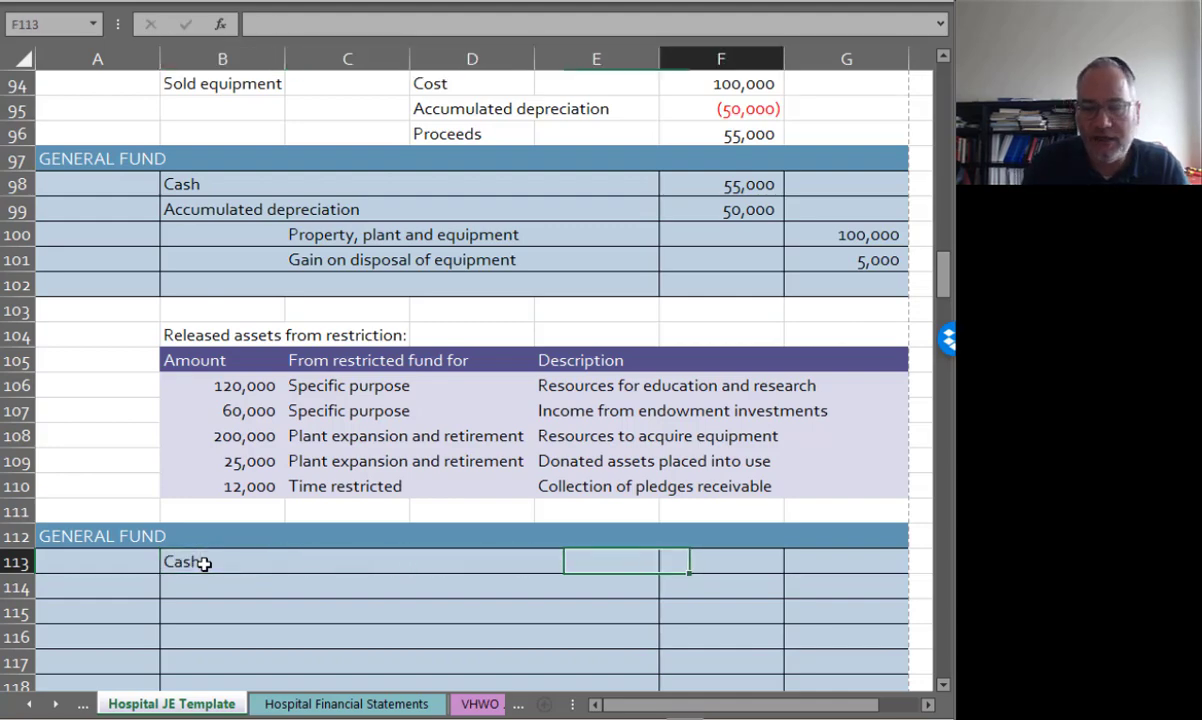
type("=")
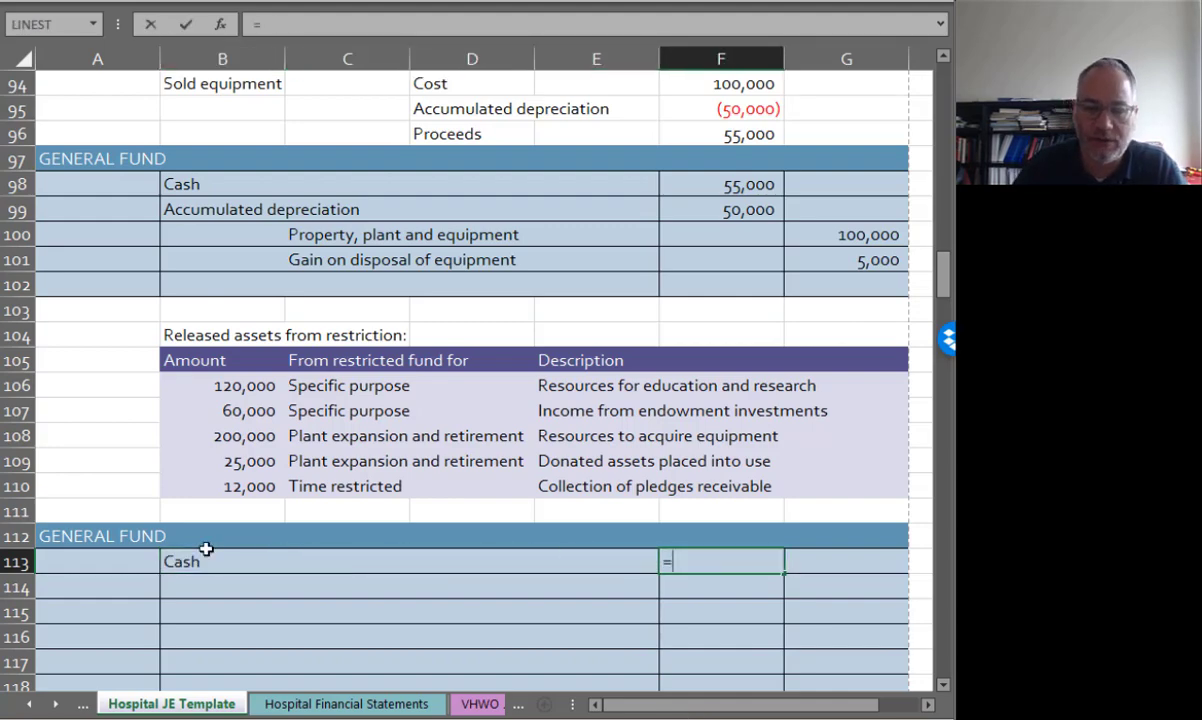
left_click(232, 386)
key("Return")
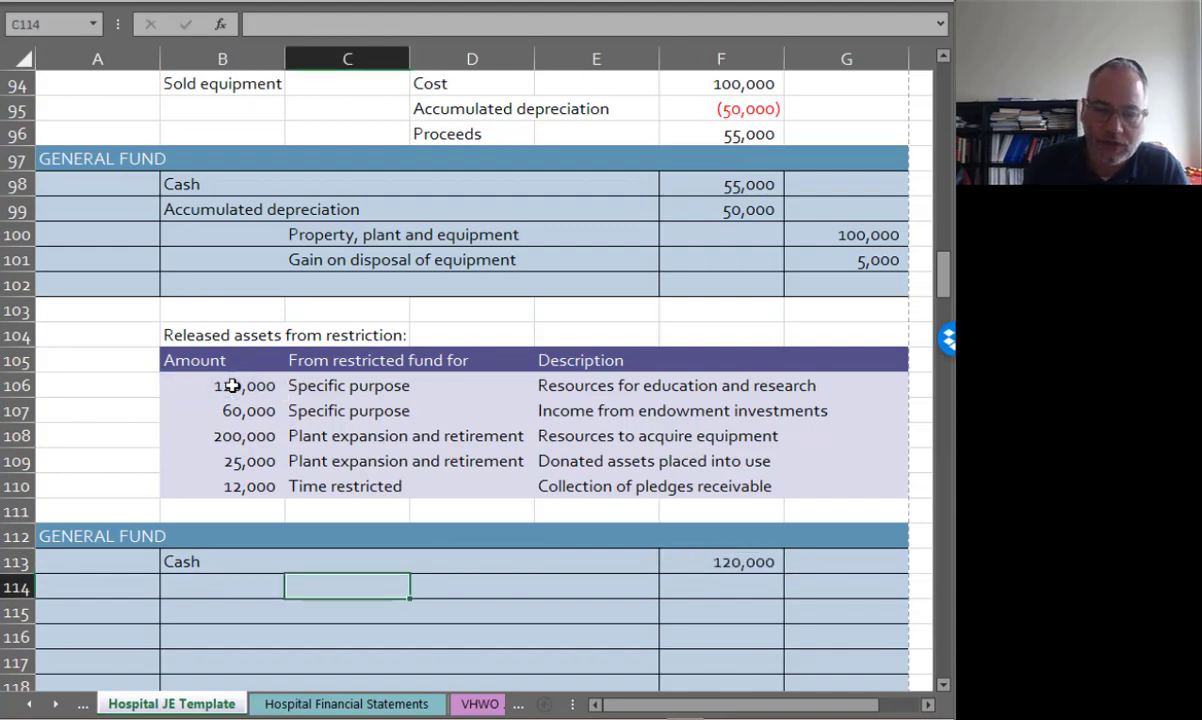
Step: Enter "Net assets released from program use restrictions" in C114 and link its credit in G114 to the cash debit (=F113)
type("N")
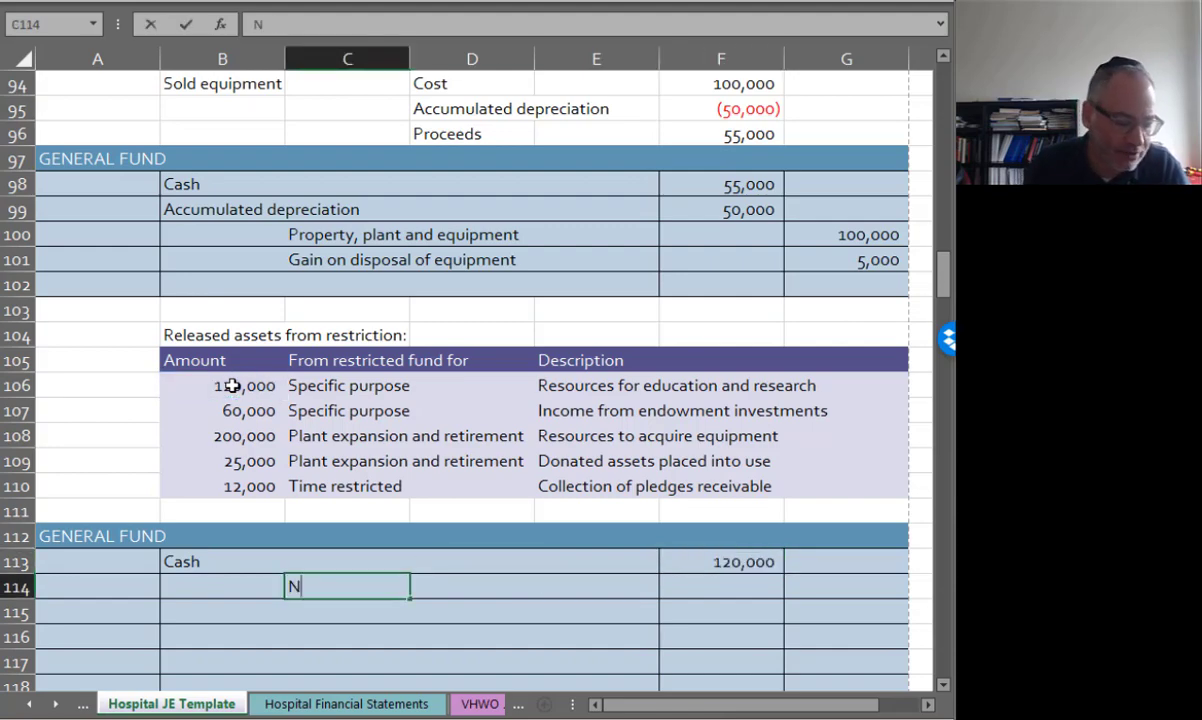
type("et assets release")
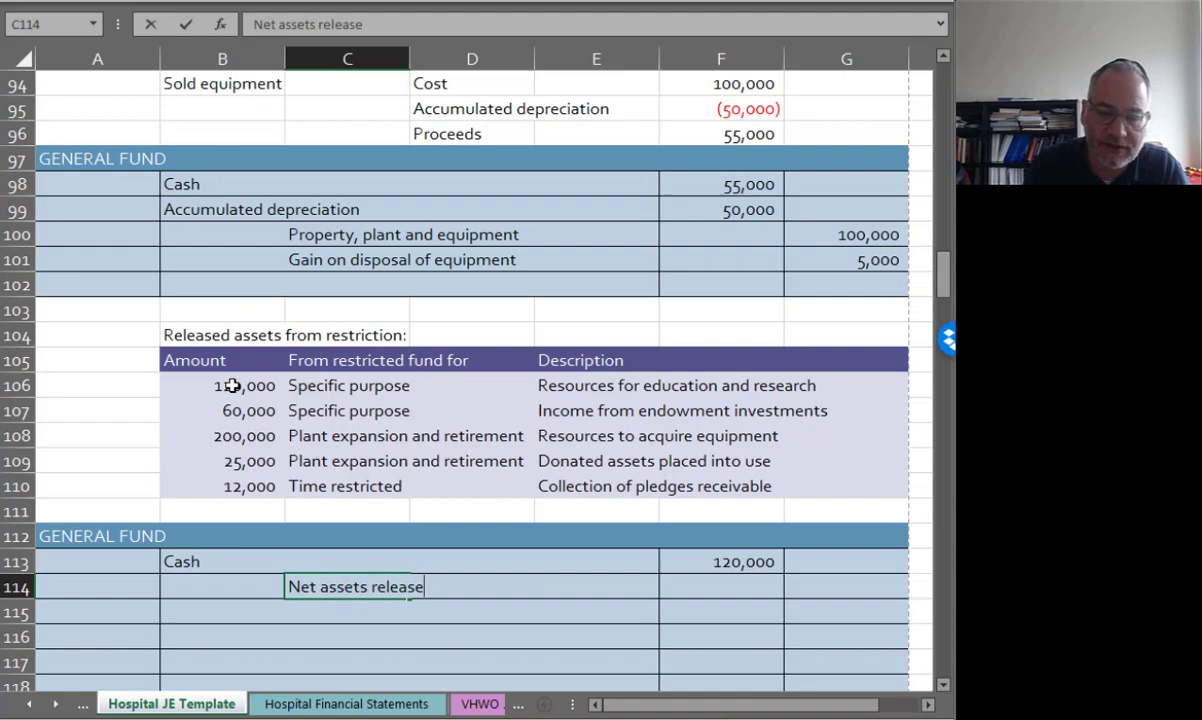
type("d from program use restrictions")
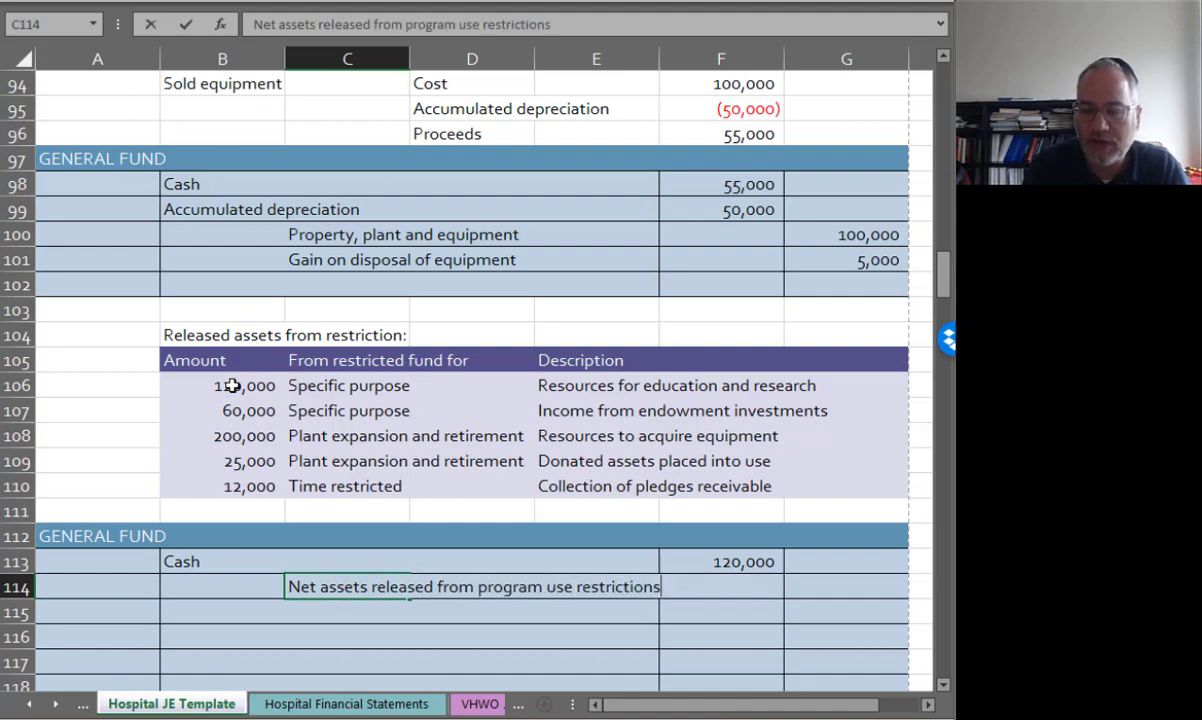
key("Tab")
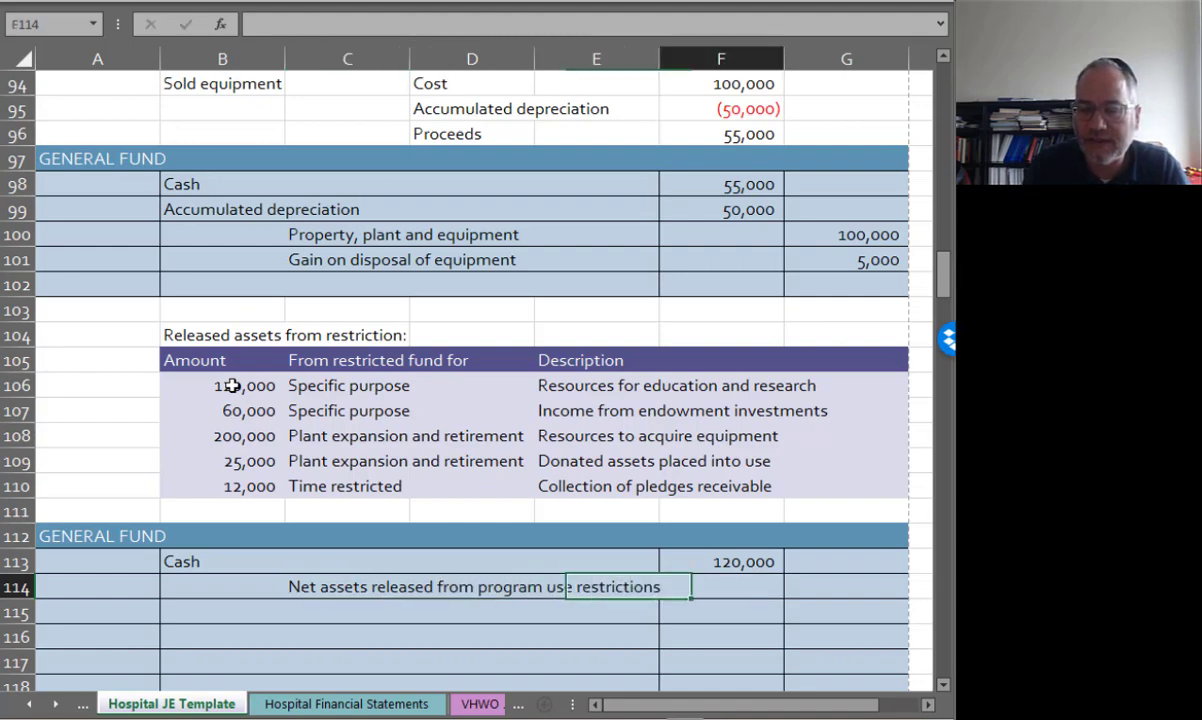
key("Tab")
type("=")
key("Left")
key("Up")
key("Return")
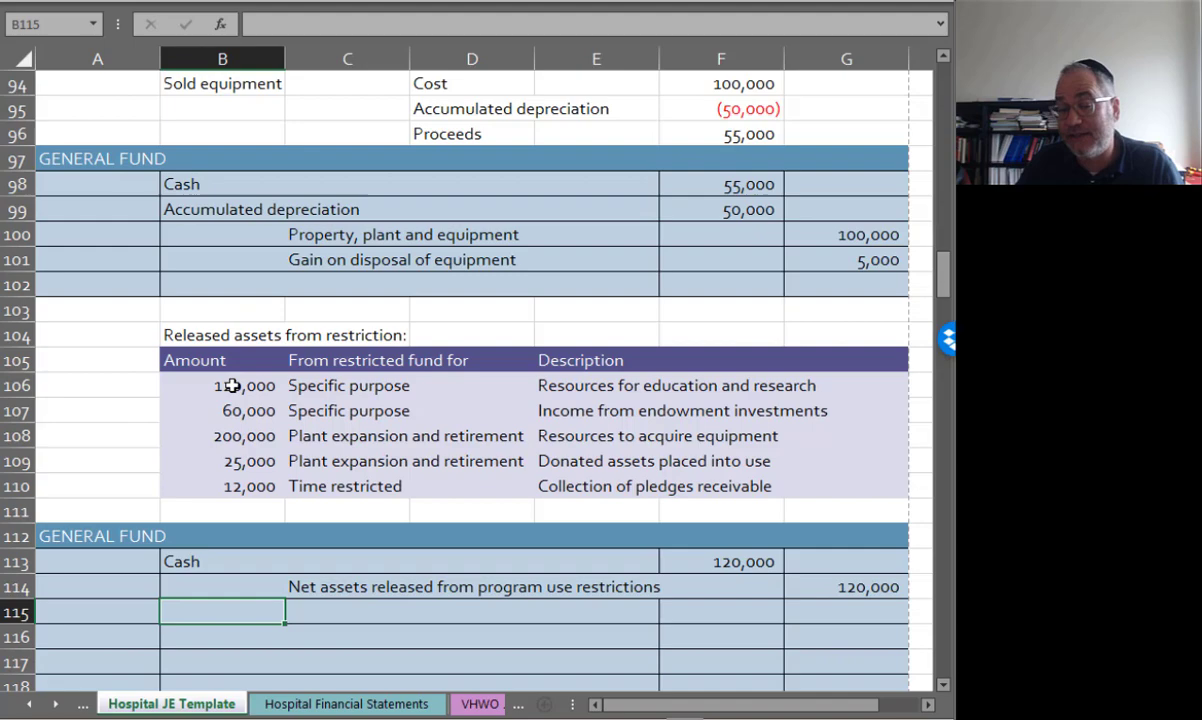
Step: Enter the explanatory note "Resources for education and research" in D115 below the net assets released line
scroll(231, 388, "down", 1)
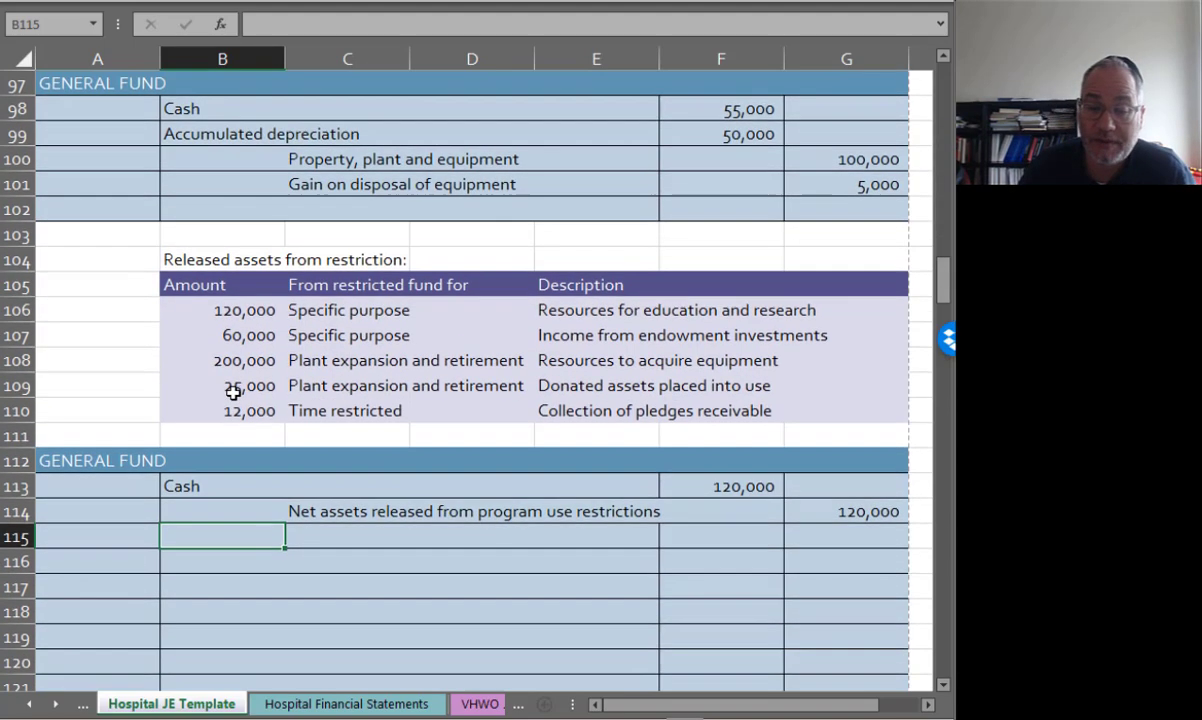
left_click(193, 563)
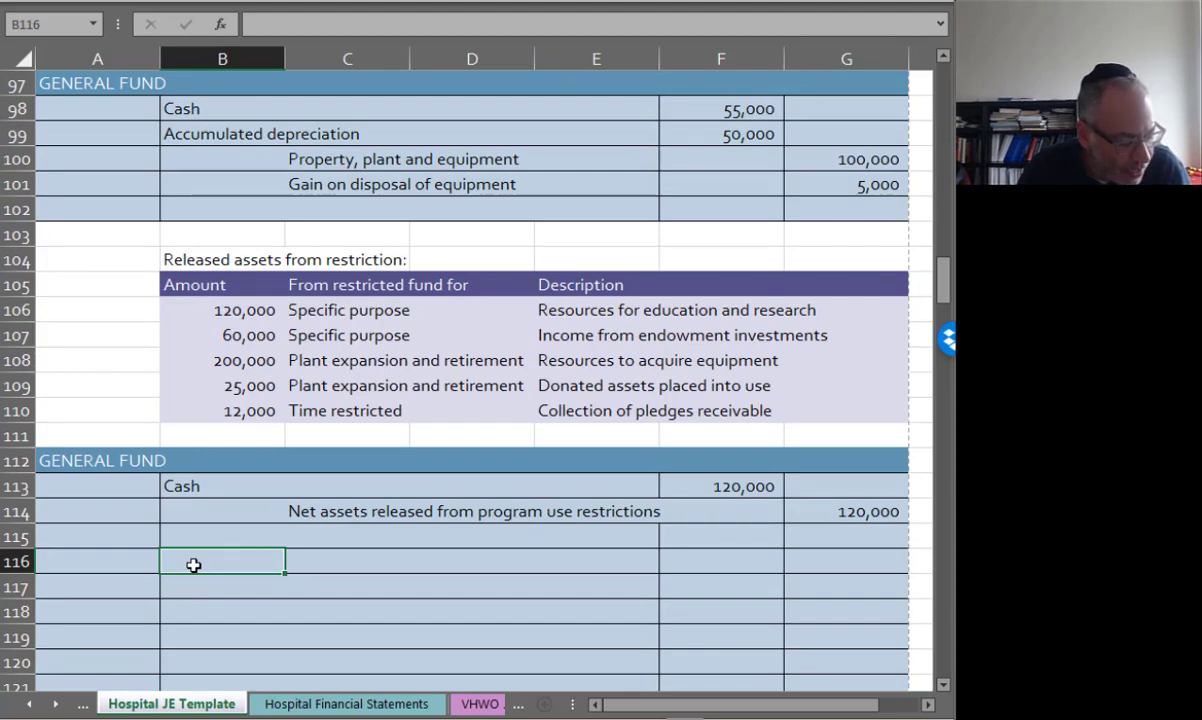
key("Up")
key("Right")
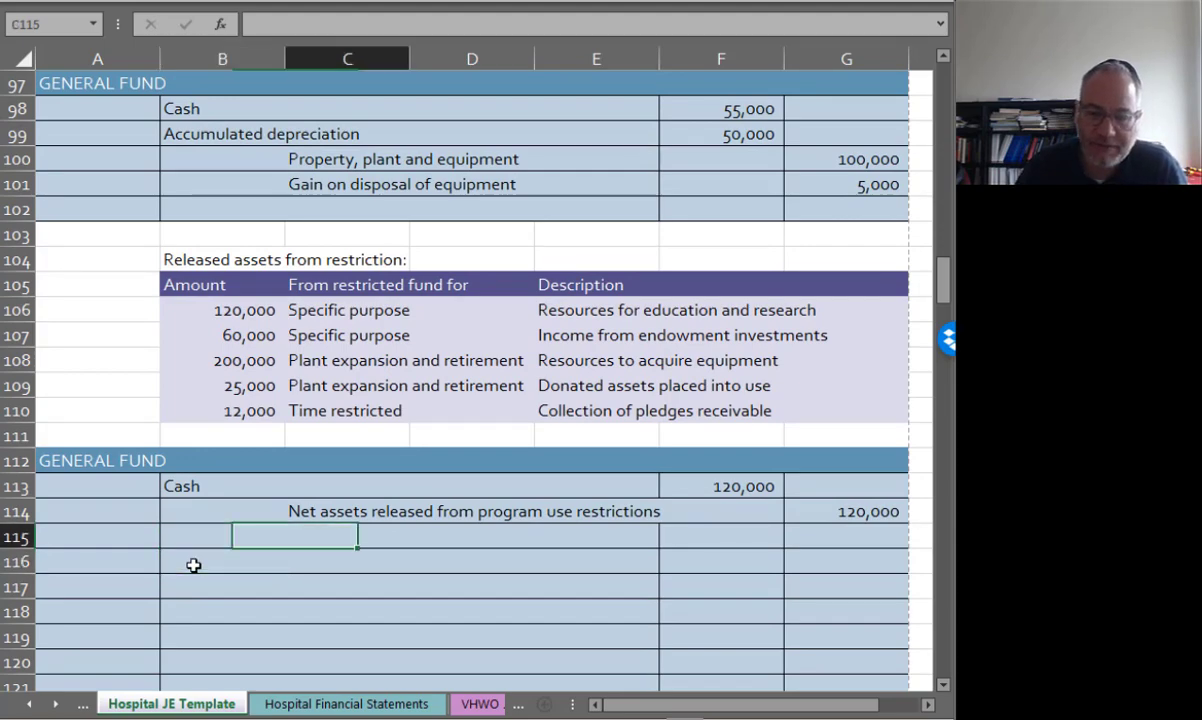
key("Right")
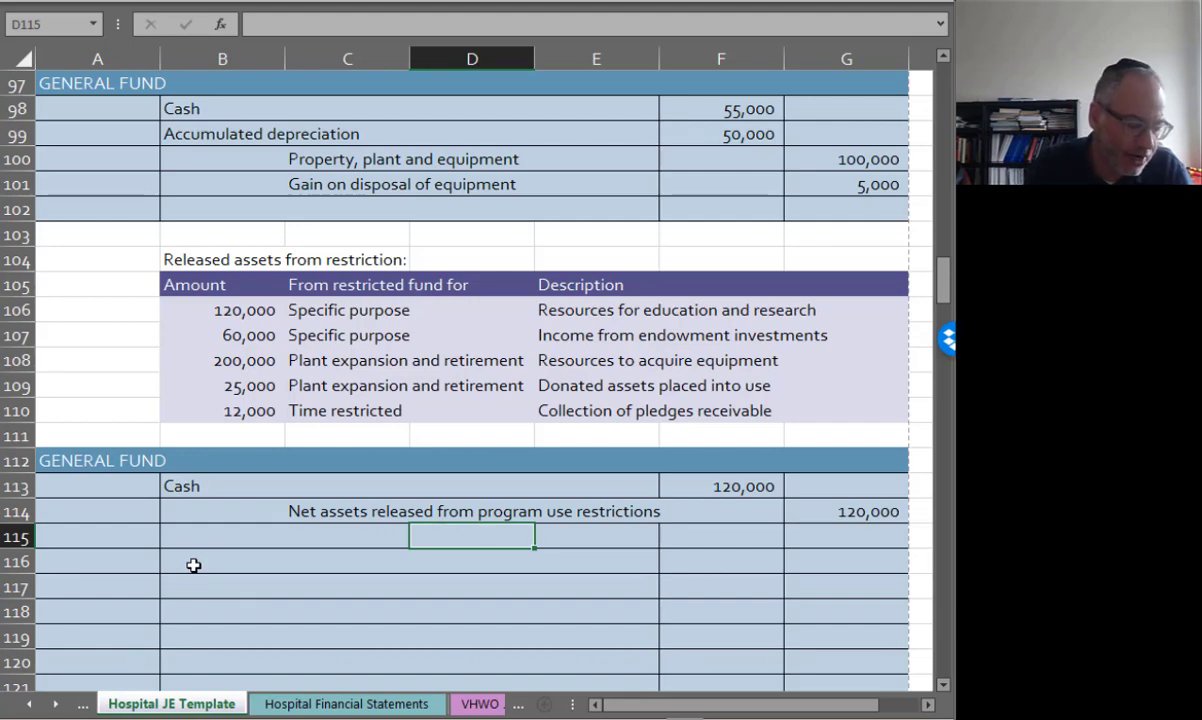
type("REsou")
key("BackSpace")
key("BackSpace")
key("BackSpace")
key("BackSpace")
type("esou")
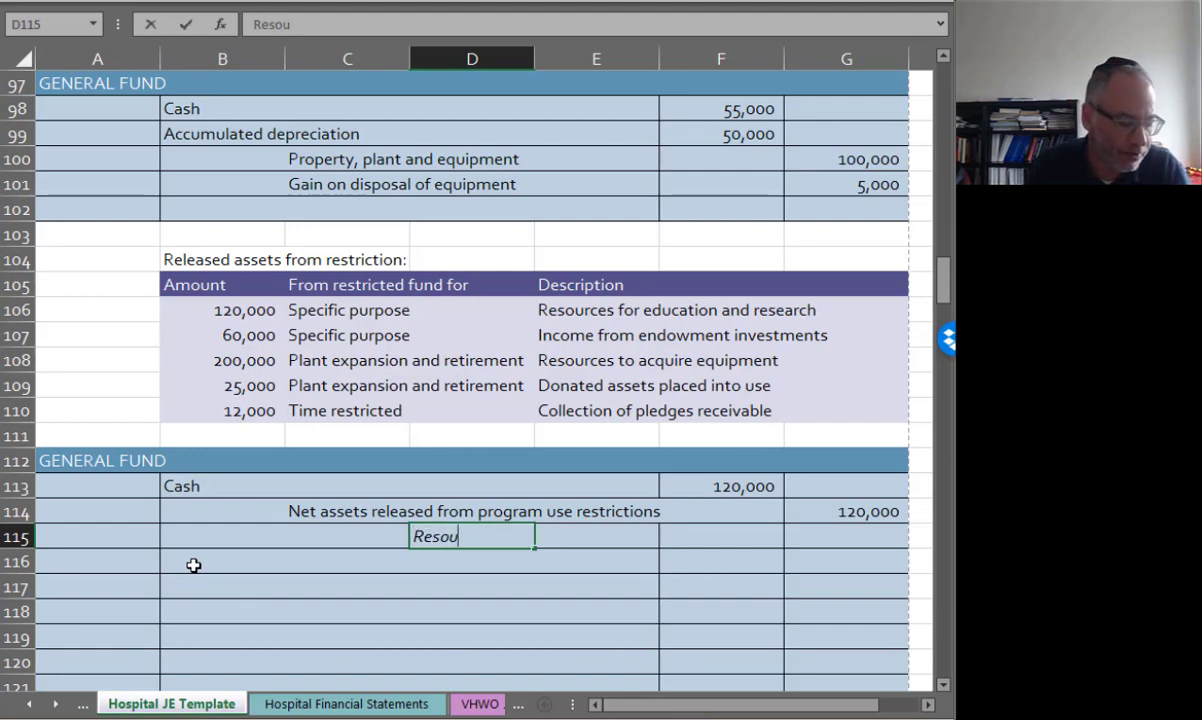
type("rces for educati")
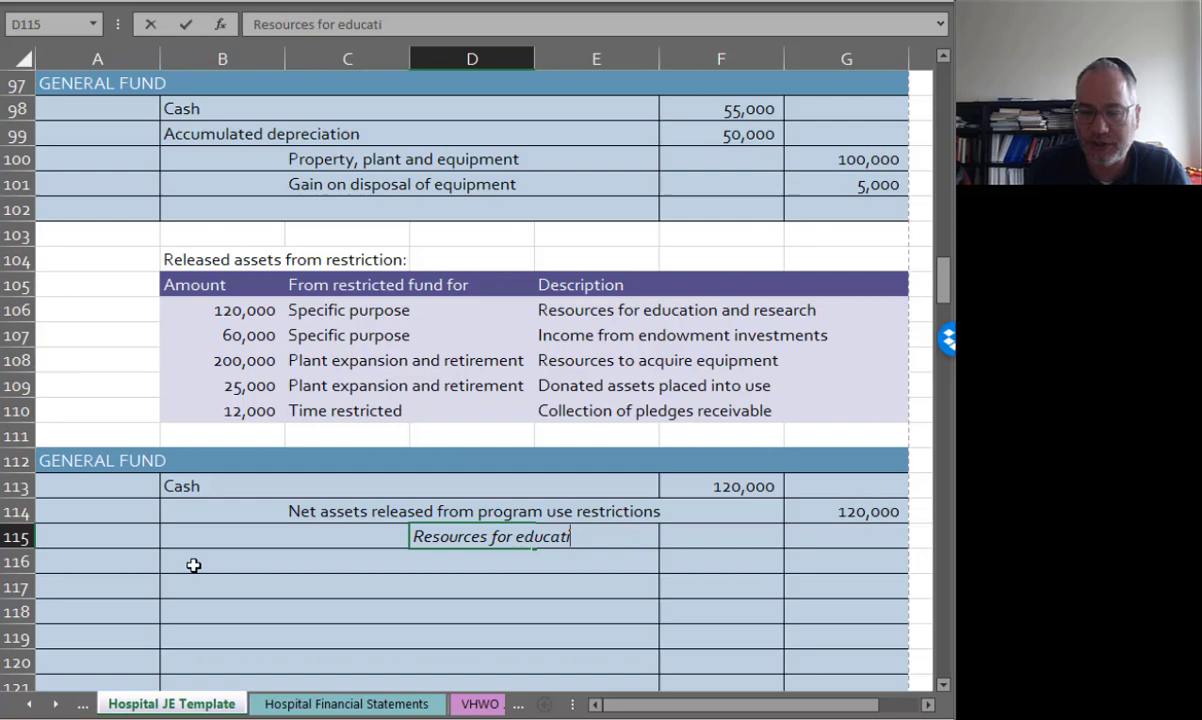
type("on and research")
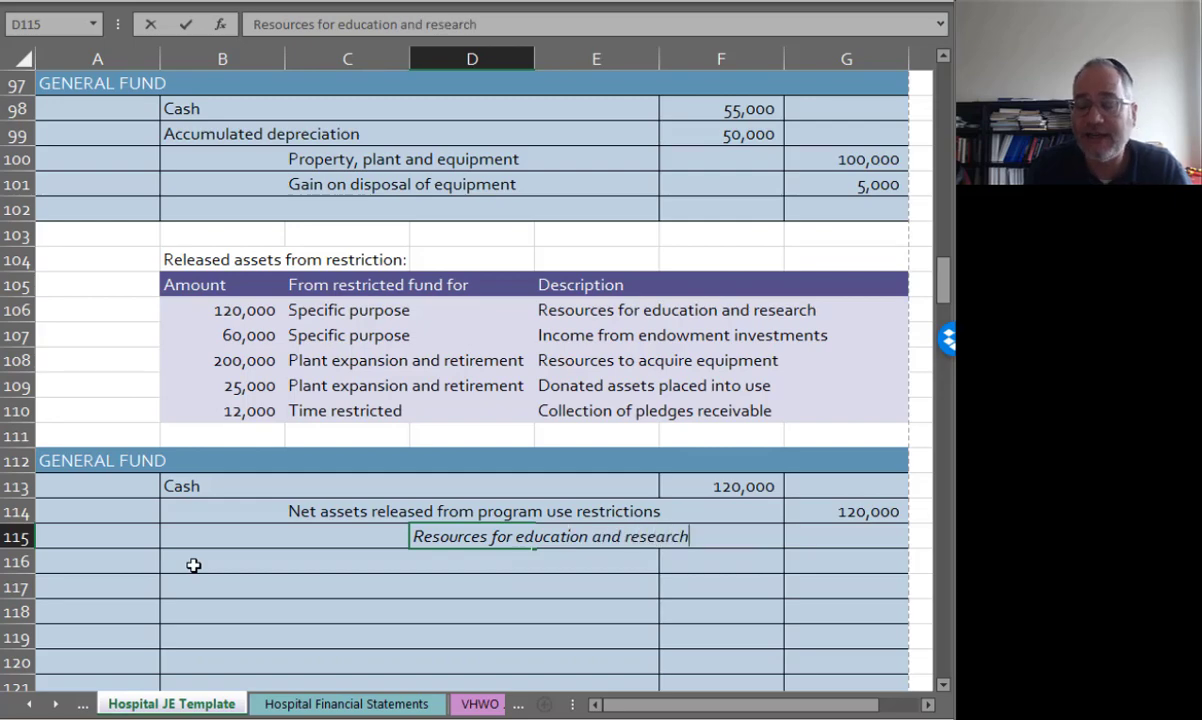
Step: Commit the education and research note in D115 and select B116 for the following released-asset entry
key("Return")
key("Left")
key("Left")
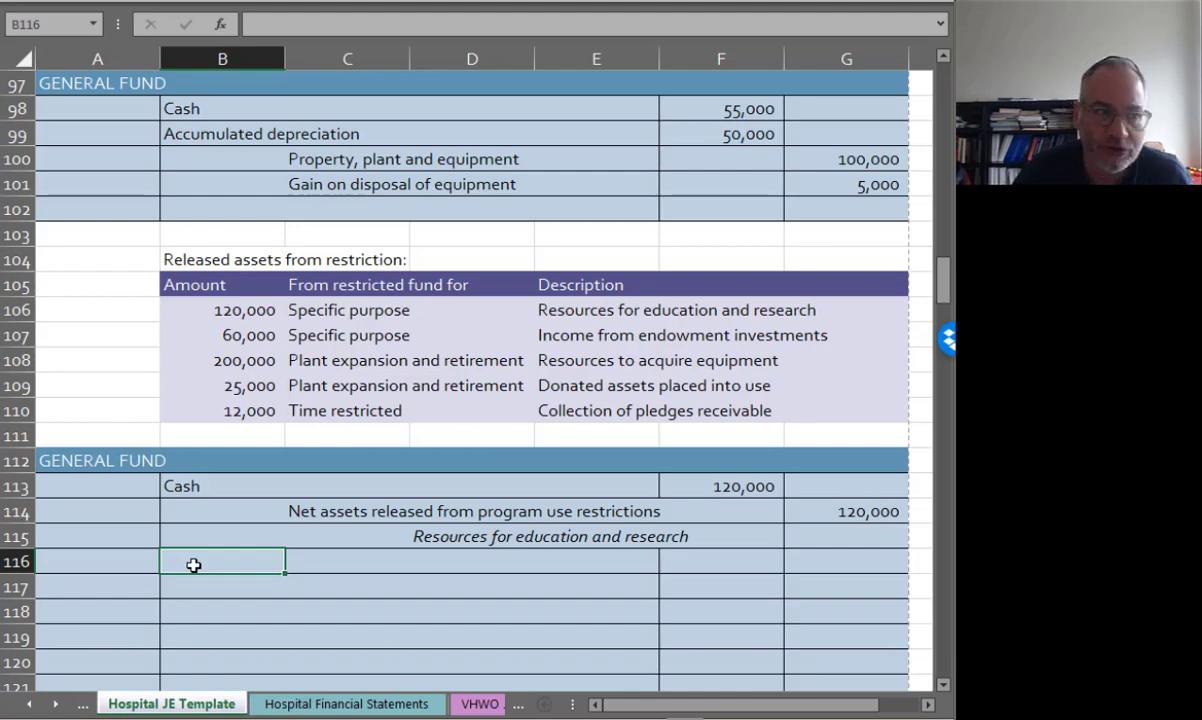
Step: Review the earlier general fund entries for nonpatient income and operating expenses above the released assets section
scroll(193, 548, "up", 20)
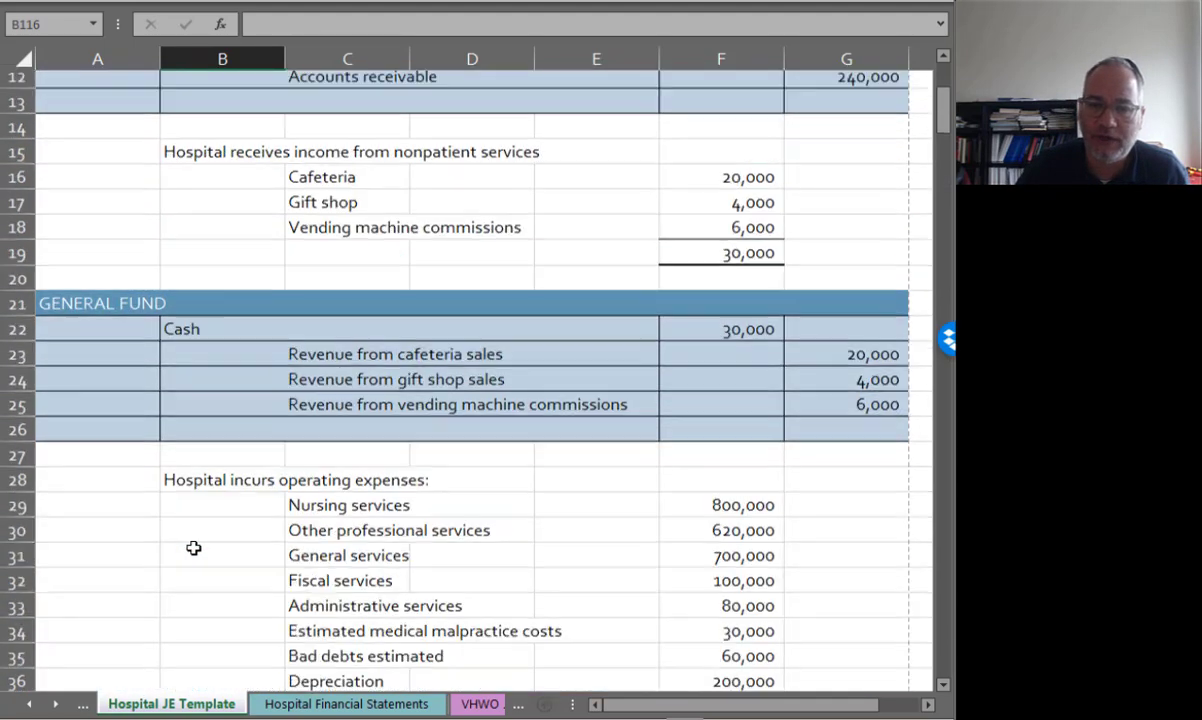
scroll(193, 548, "up", 4)
scroll(193, 548, "down", 6)
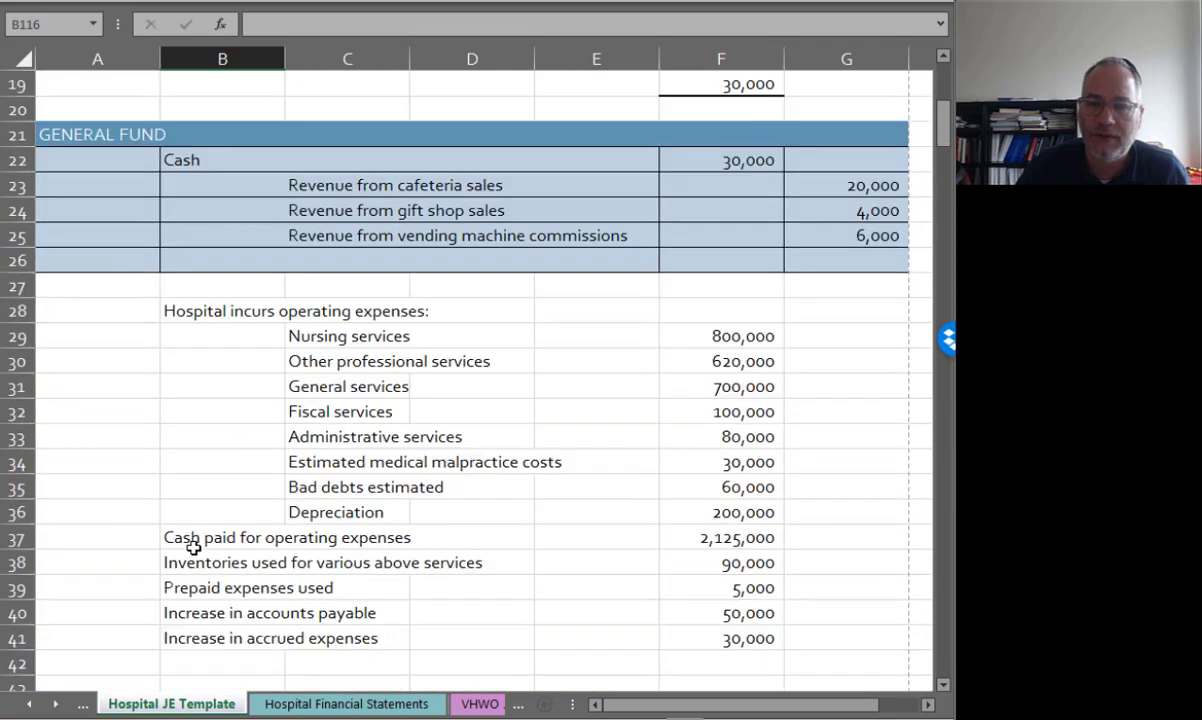
scroll(193, 548, "down", 8)
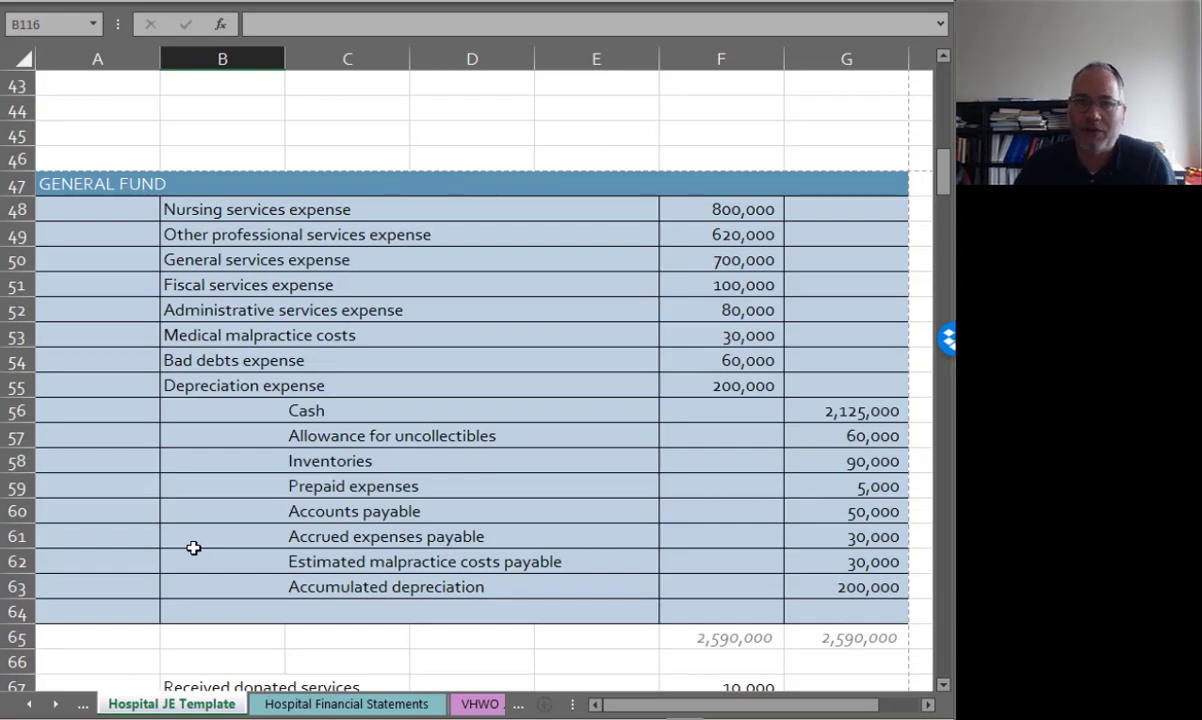
scroll(193, 548, "down", 8)
scroll(193, 570, "down", 10)
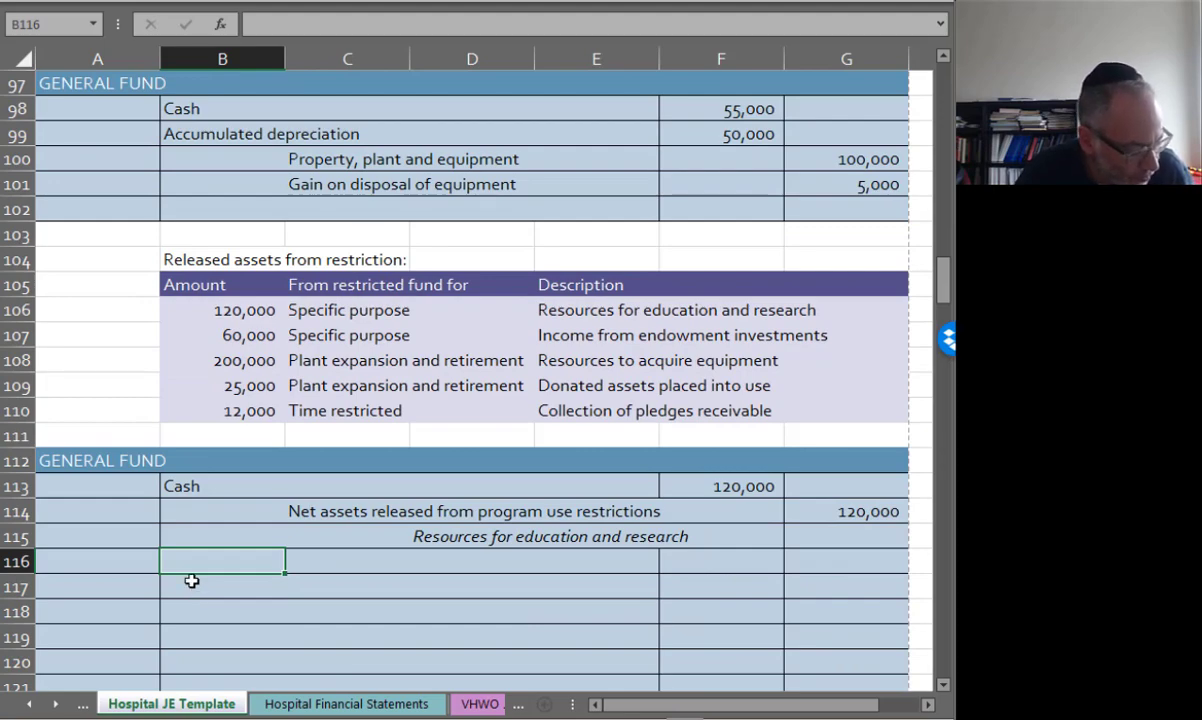
Step: Enter "Cash" in B116 and link its debit in F116 to the endowment investment income amount (=B107)
type("Cash")
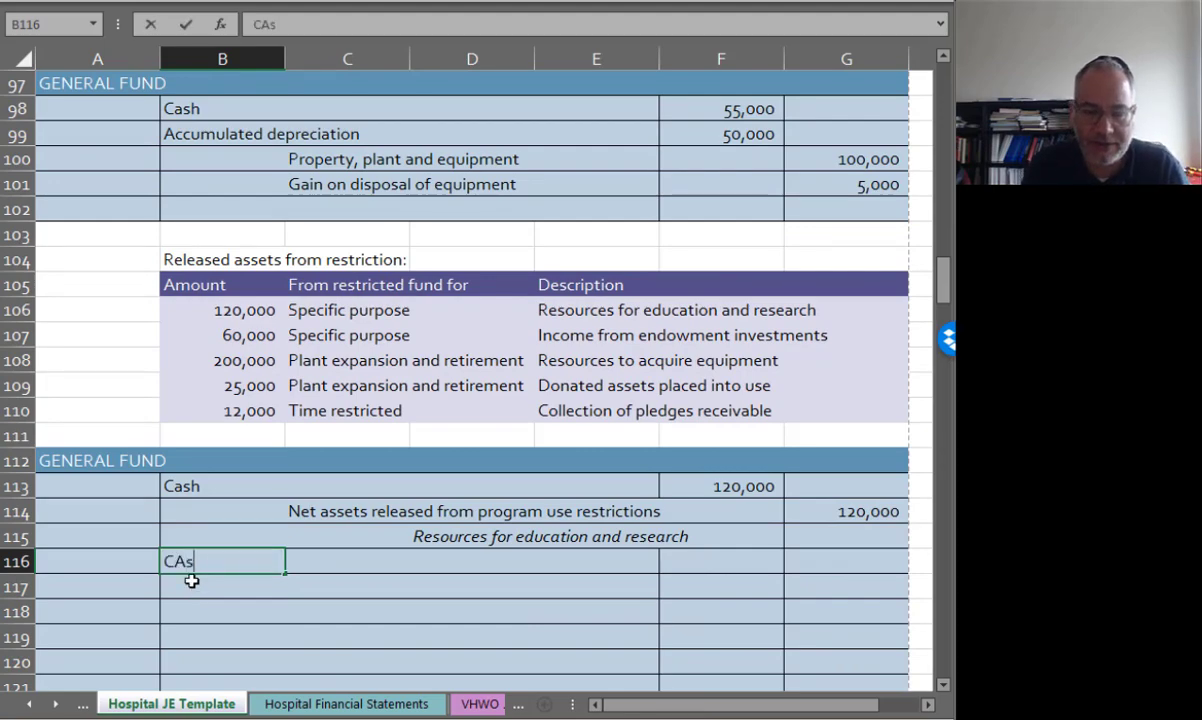
key("Tab")
key("Tab")
key("Tab")
key("Tab")
type("=")
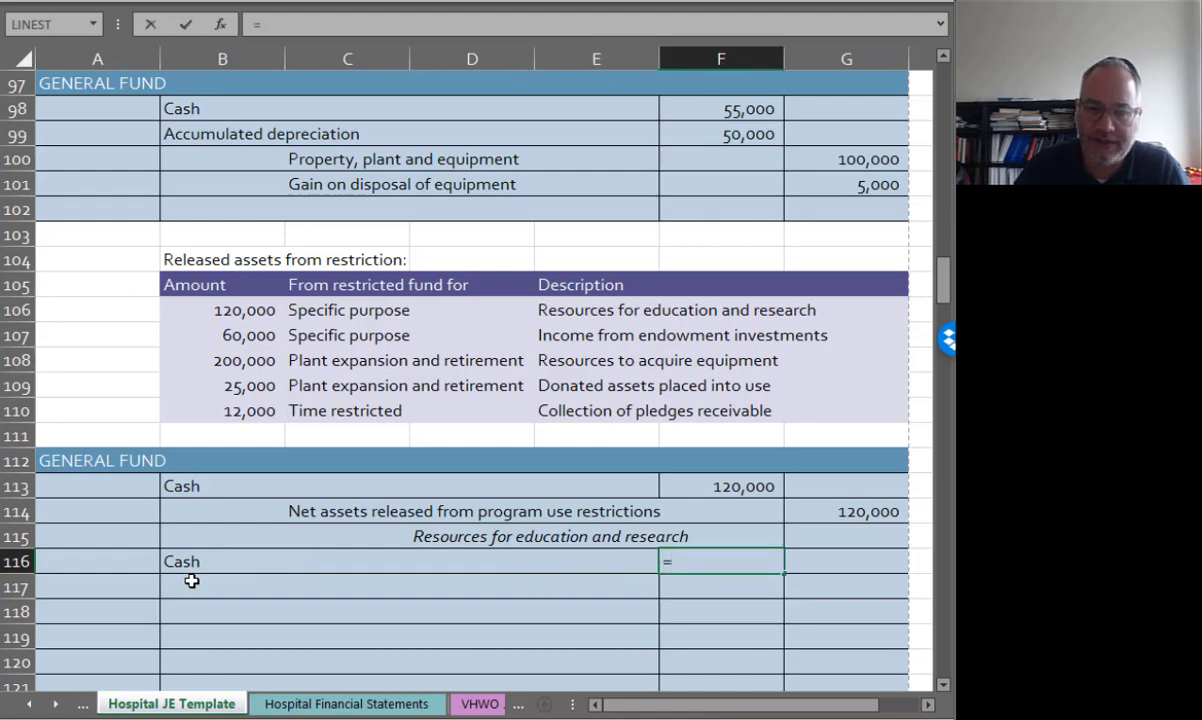
left_click(250, 334)
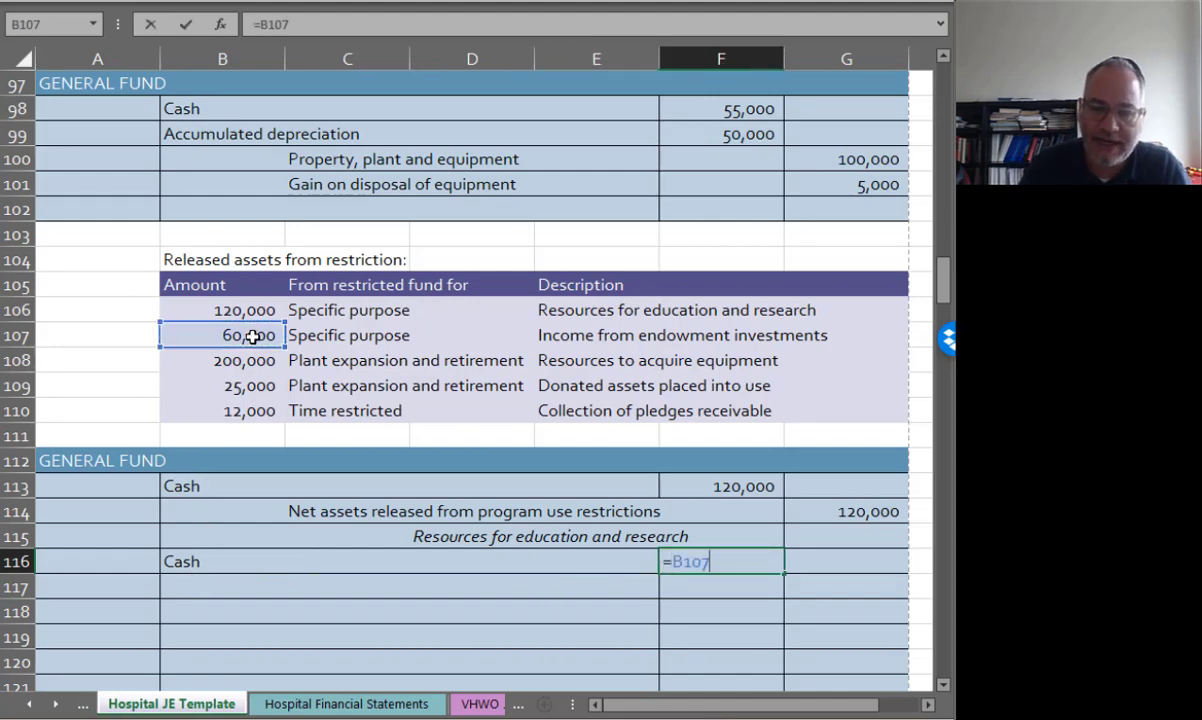
key("Return")
Step: Link the account name in C117 to the program use restrictions line (=C114) and its credit in G117 to the cash debit (=F116)
key("Tab")
type("=")
key("Up")
key("Up")
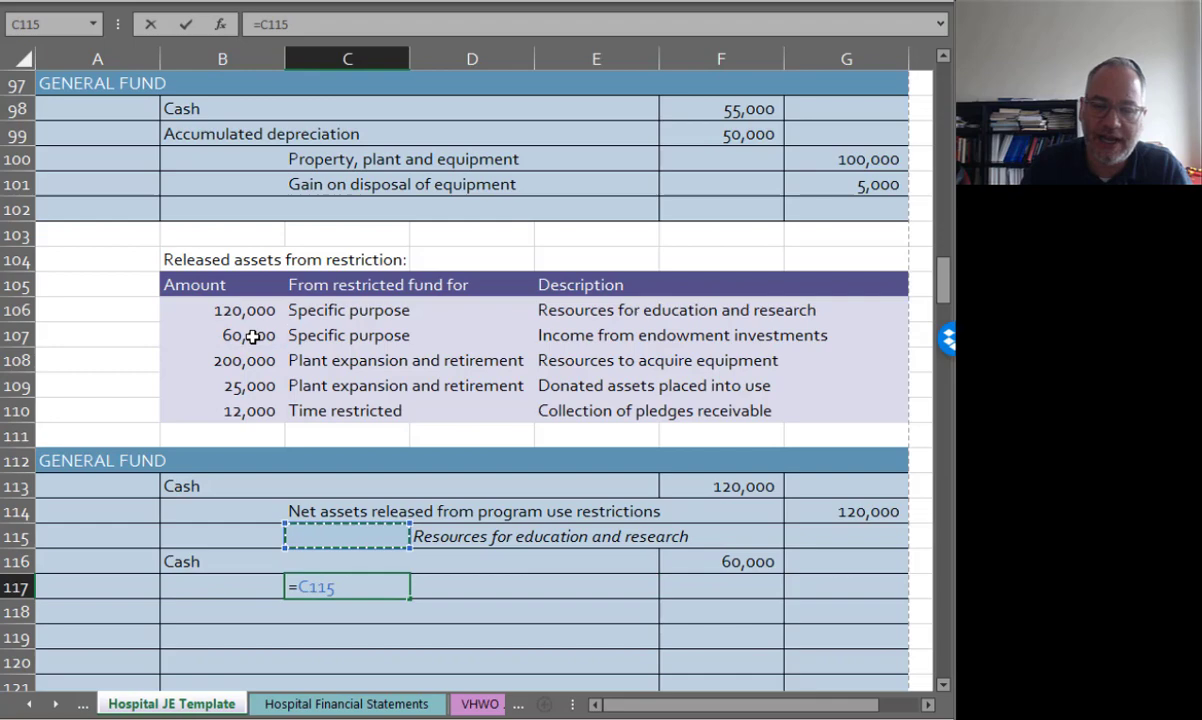
key("Up")
key("Return")
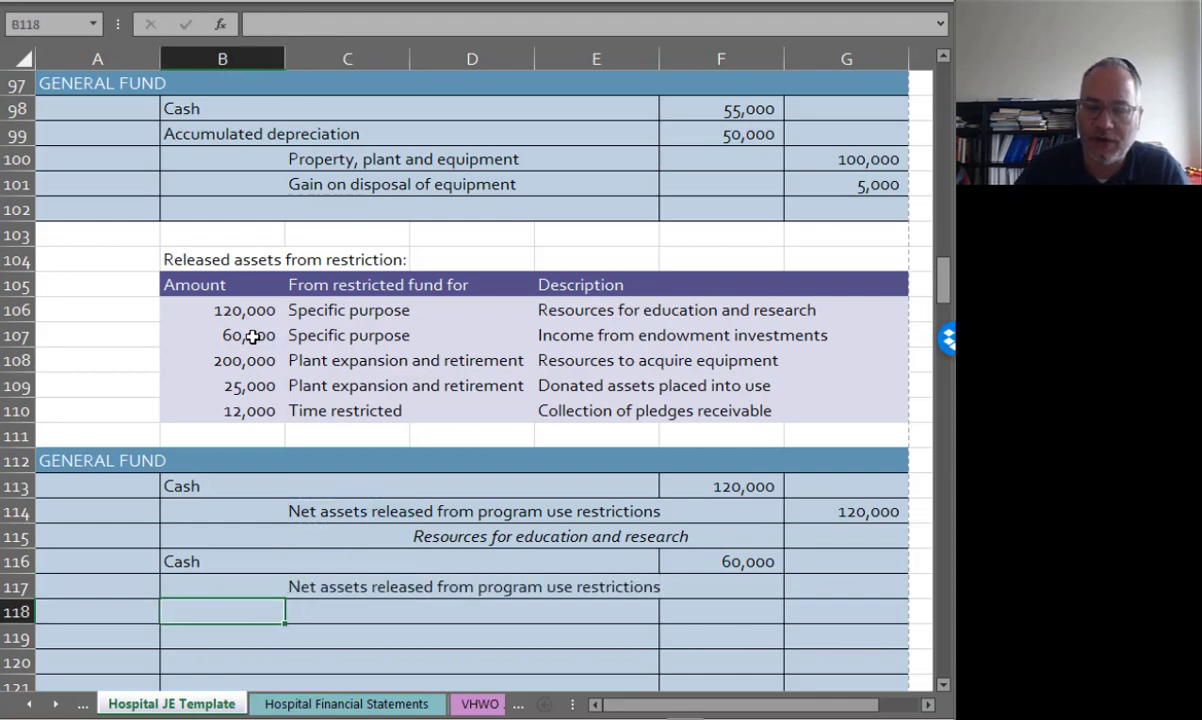
left_click(825, 587)
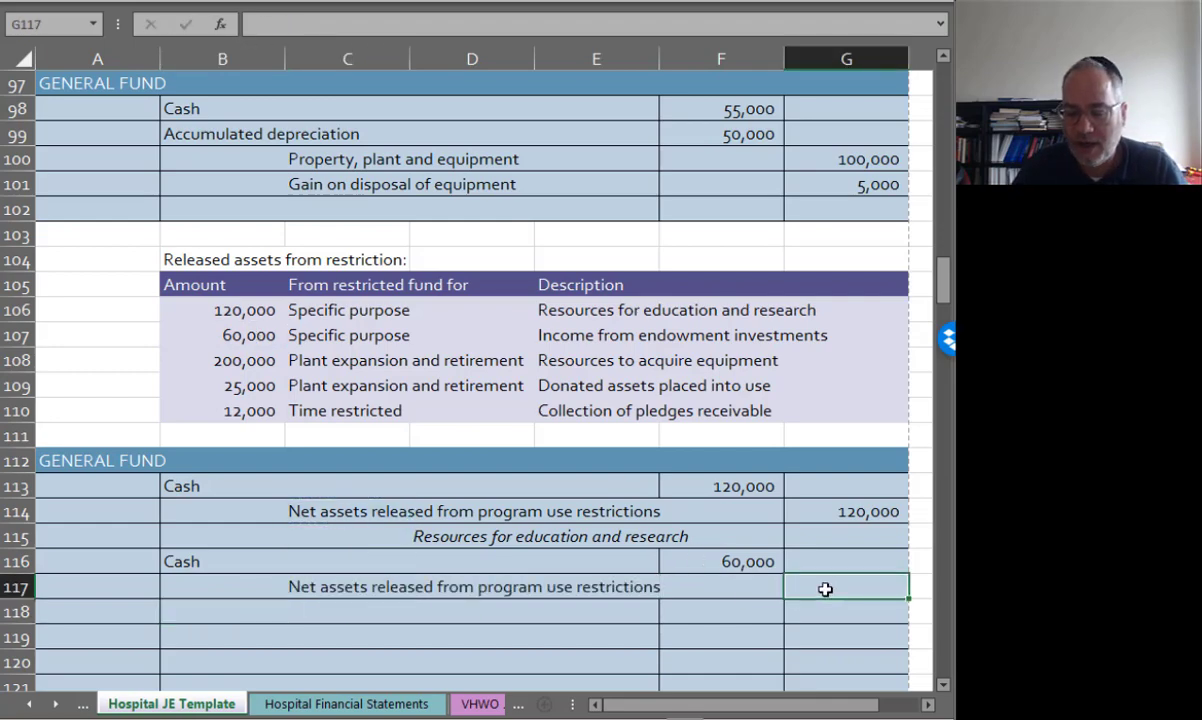
type("=")
left_click(741, 560)
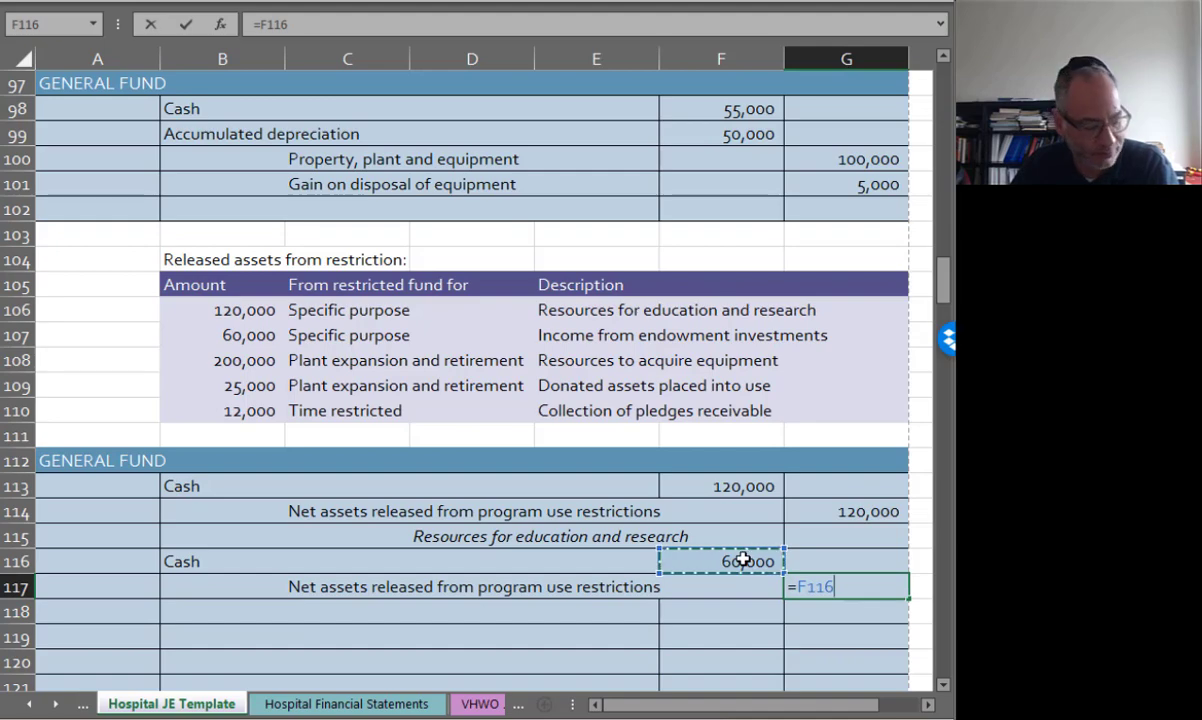
key("Return")
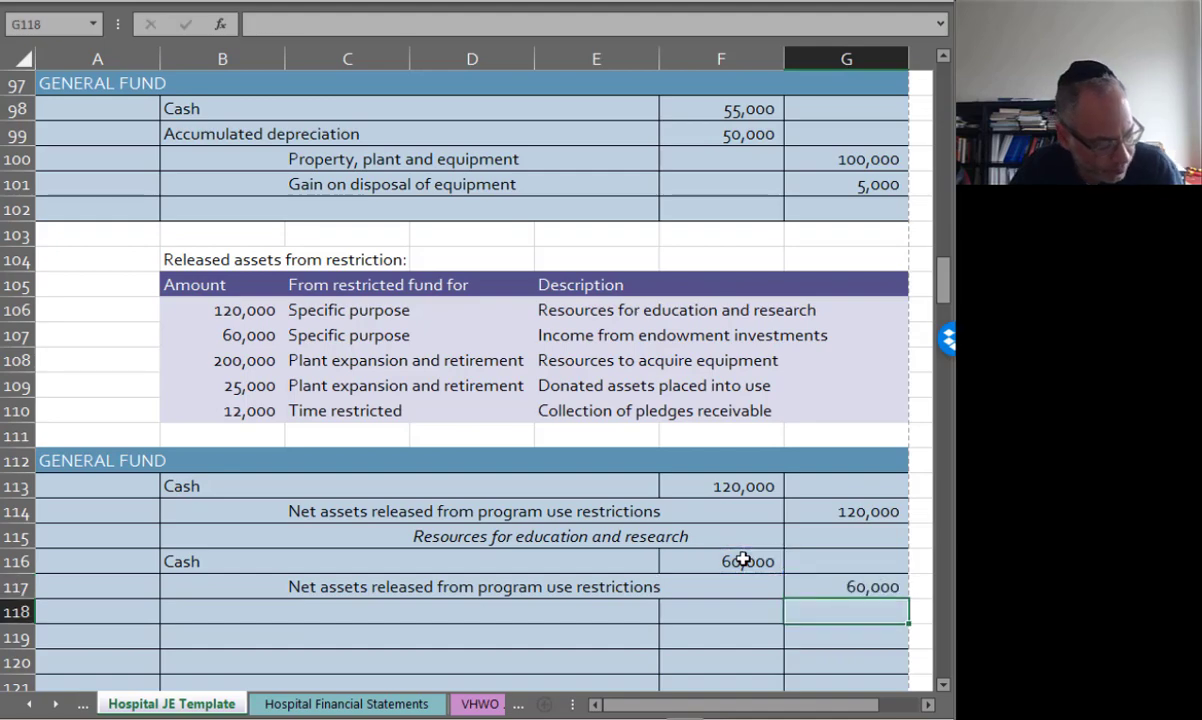
Step: Enter the explanatory note "Income from endowment investments" in D118 below the second net assets released line
left_click(432, 621)
type("Income fr")
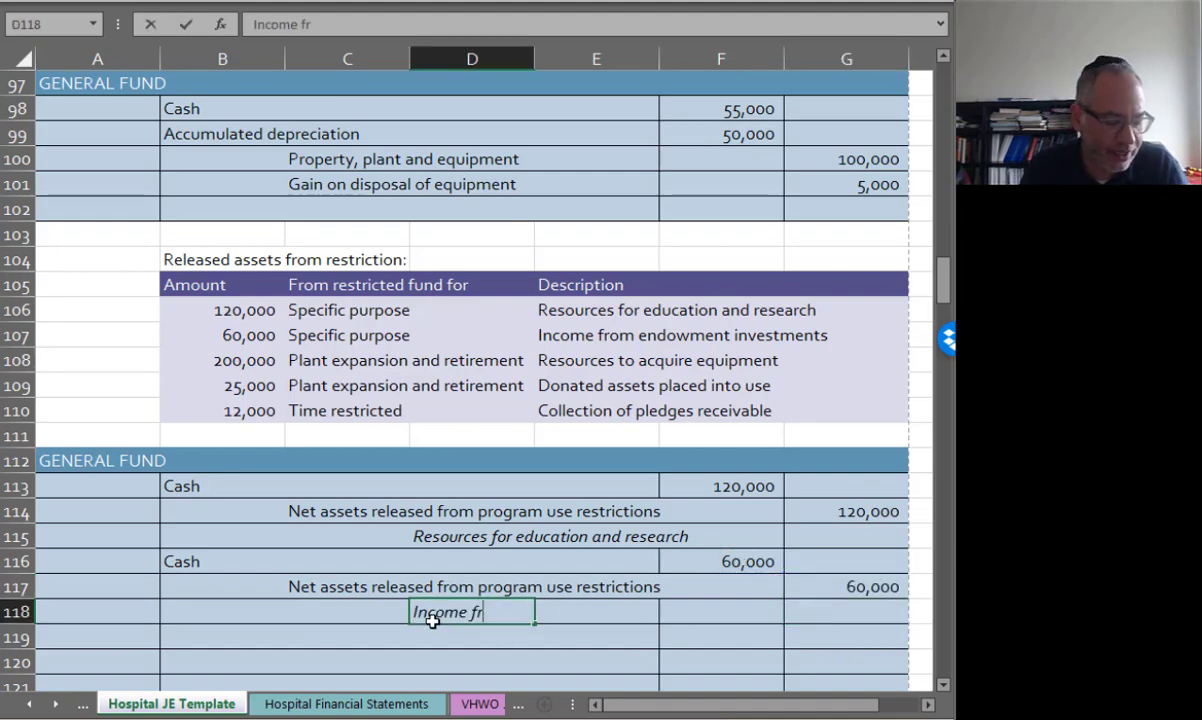
type("om endowment inv")
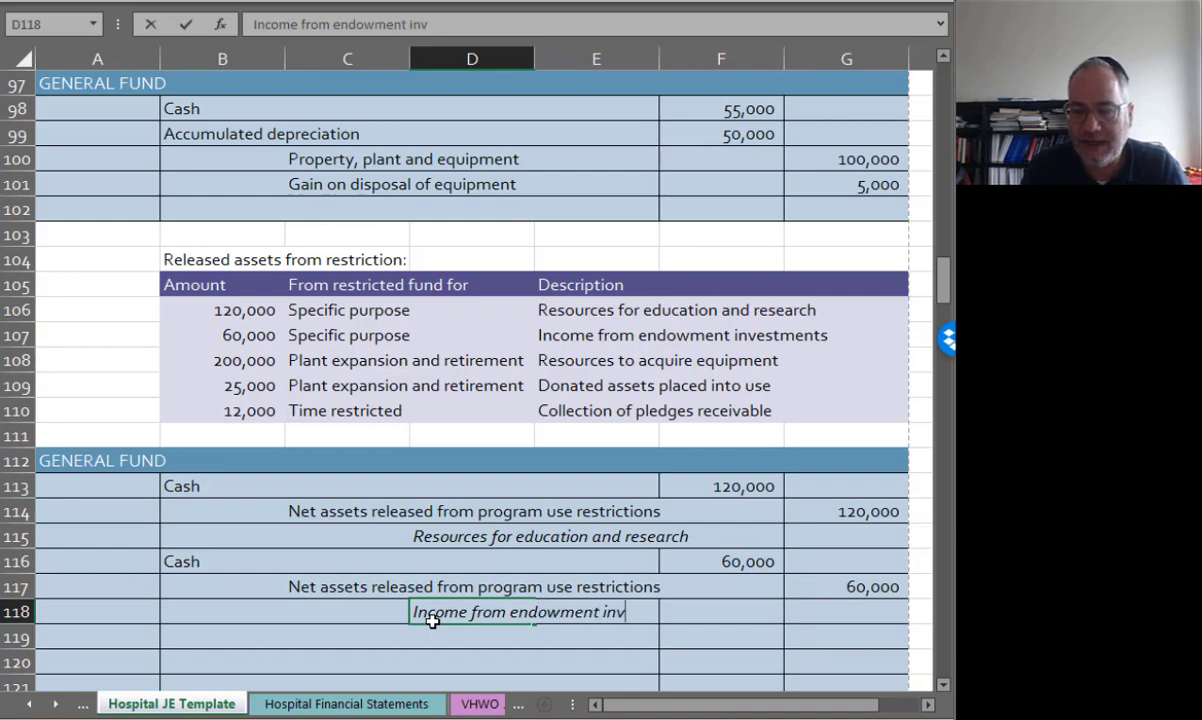
type("estments")
key("Return")
key("Left")
key("Left")
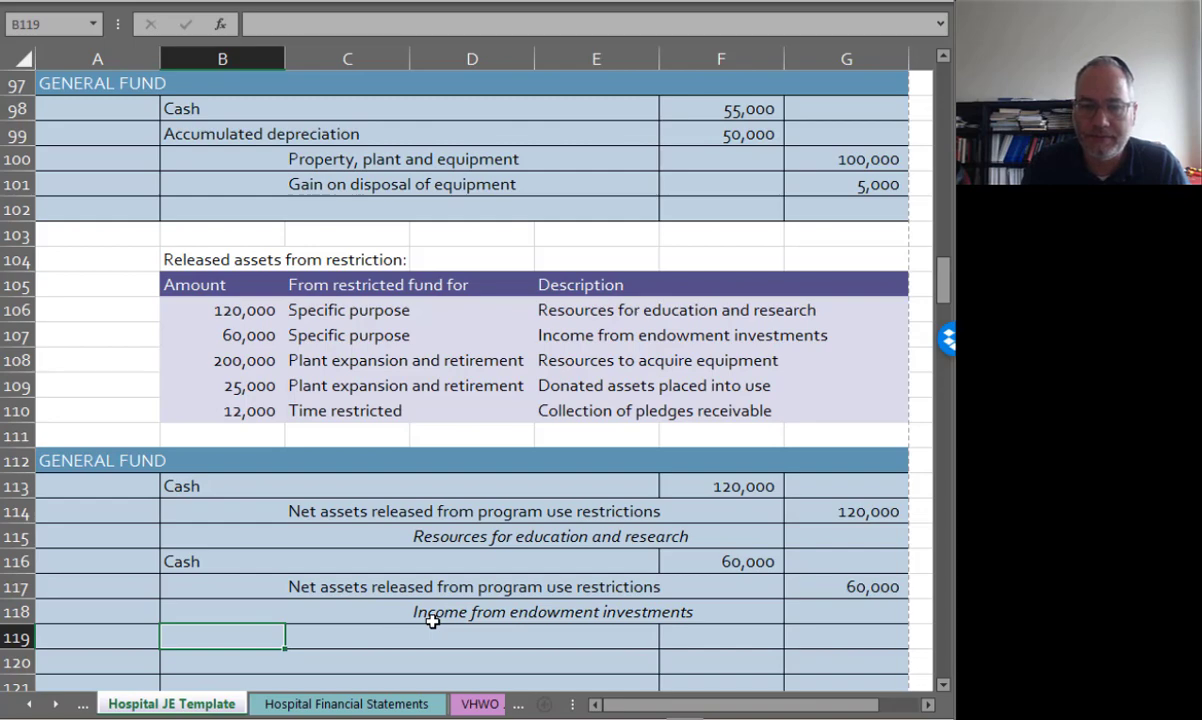
Step: Enter "Cash" in B119 and link its debit in F119 to the equipment acquisition resources amount (=B108)
type("Cash")
key("Tab")
key("Tab")
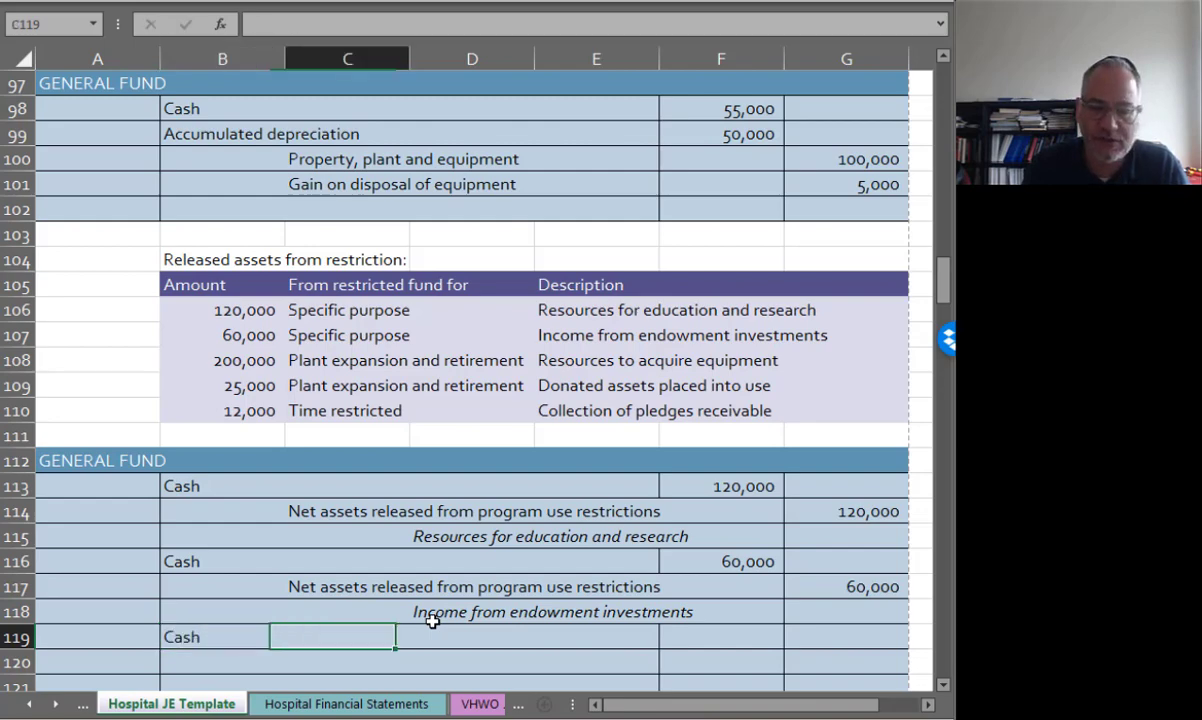
type("=")
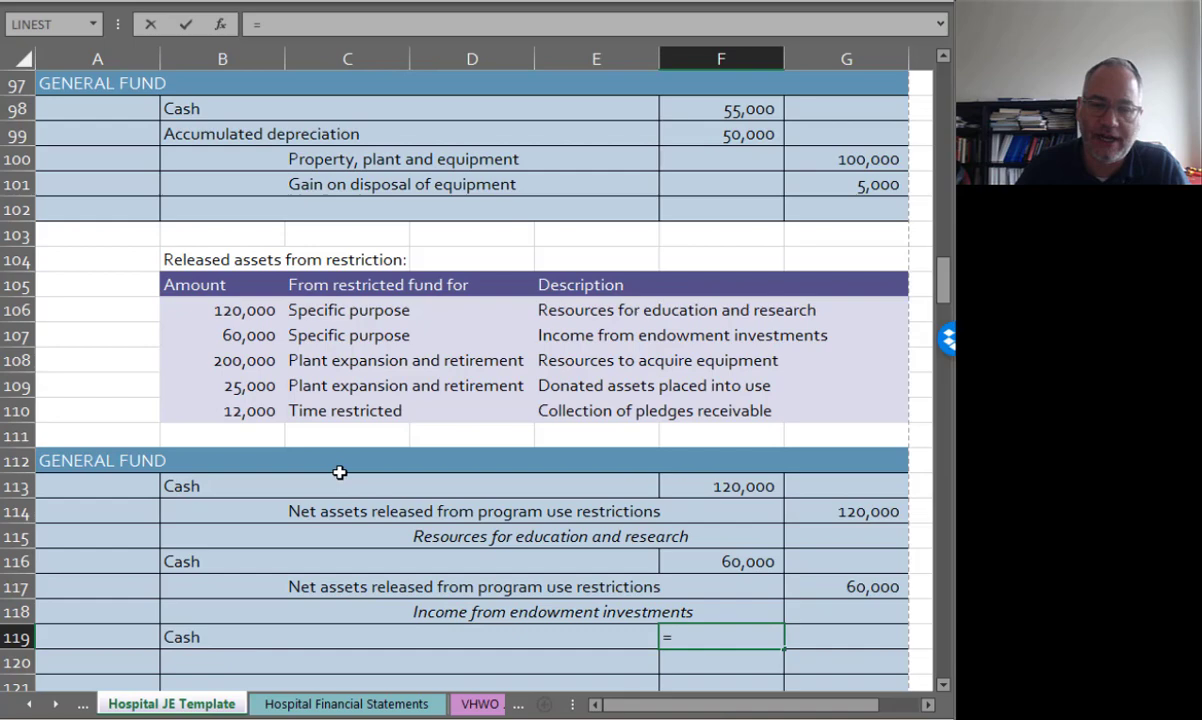
left_click(236, 361)
key("Return")
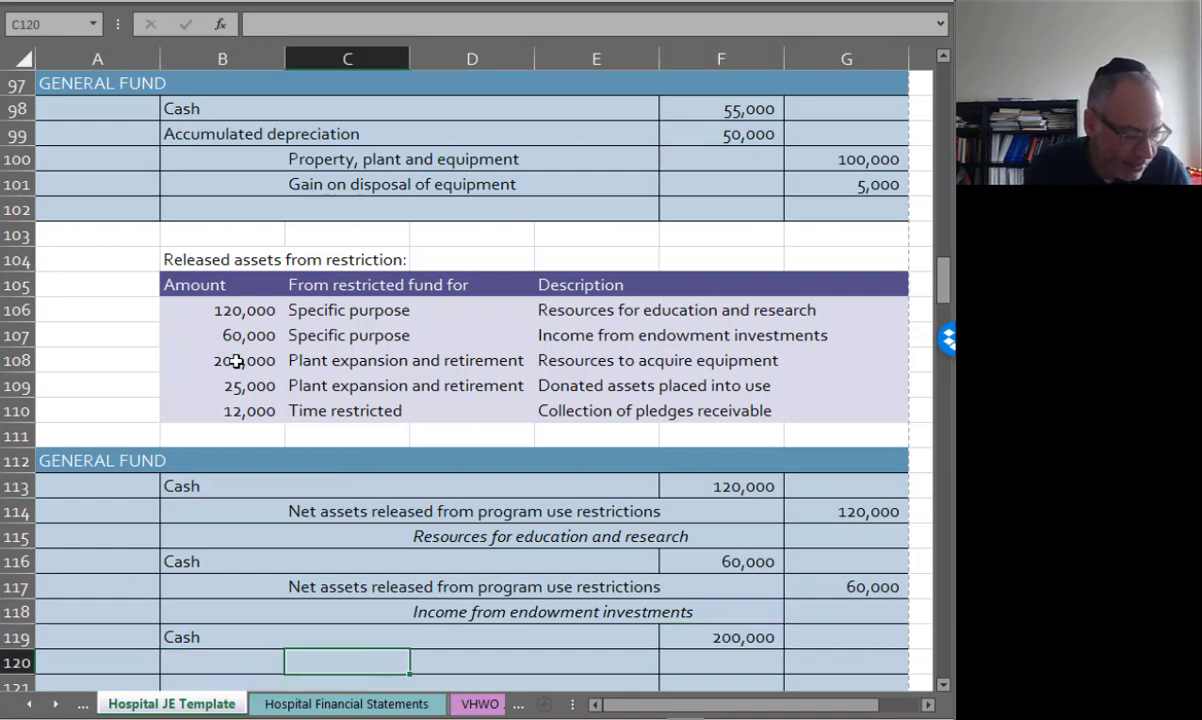
Step: Enter "Net assets released from equipment acquisition restriction" in C120 and link its credit in G120 to the cash debit (=F119)
type("N")
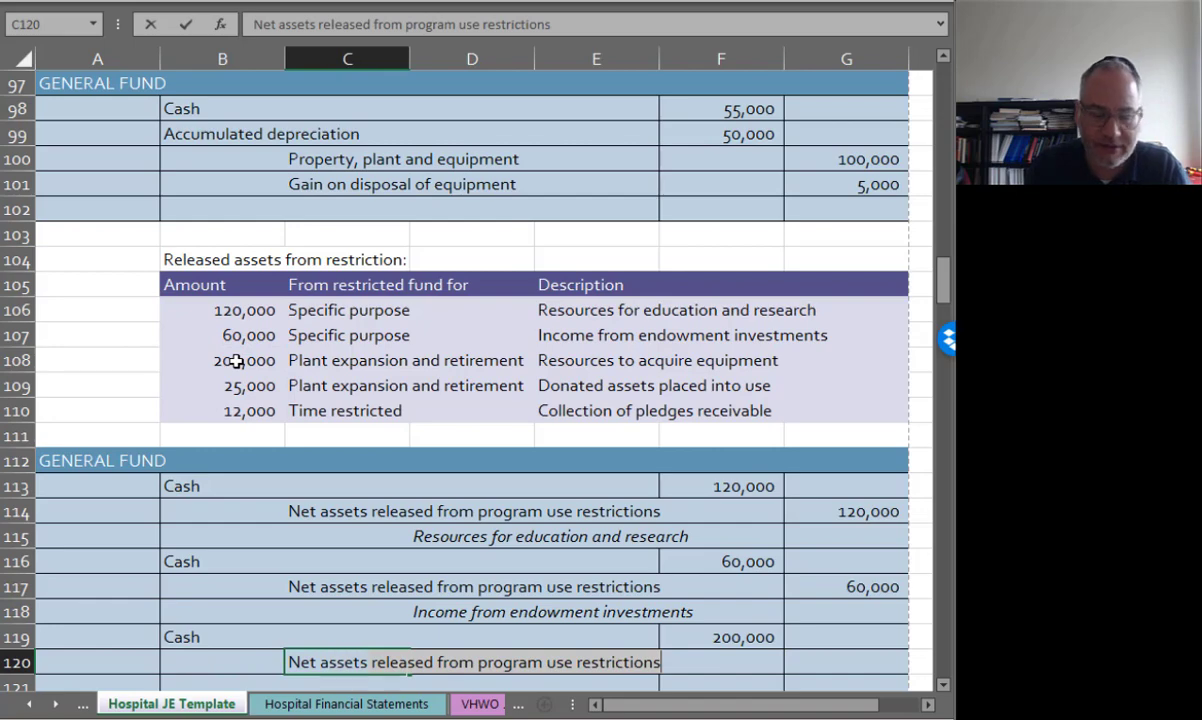
type("et assets released from equipm")
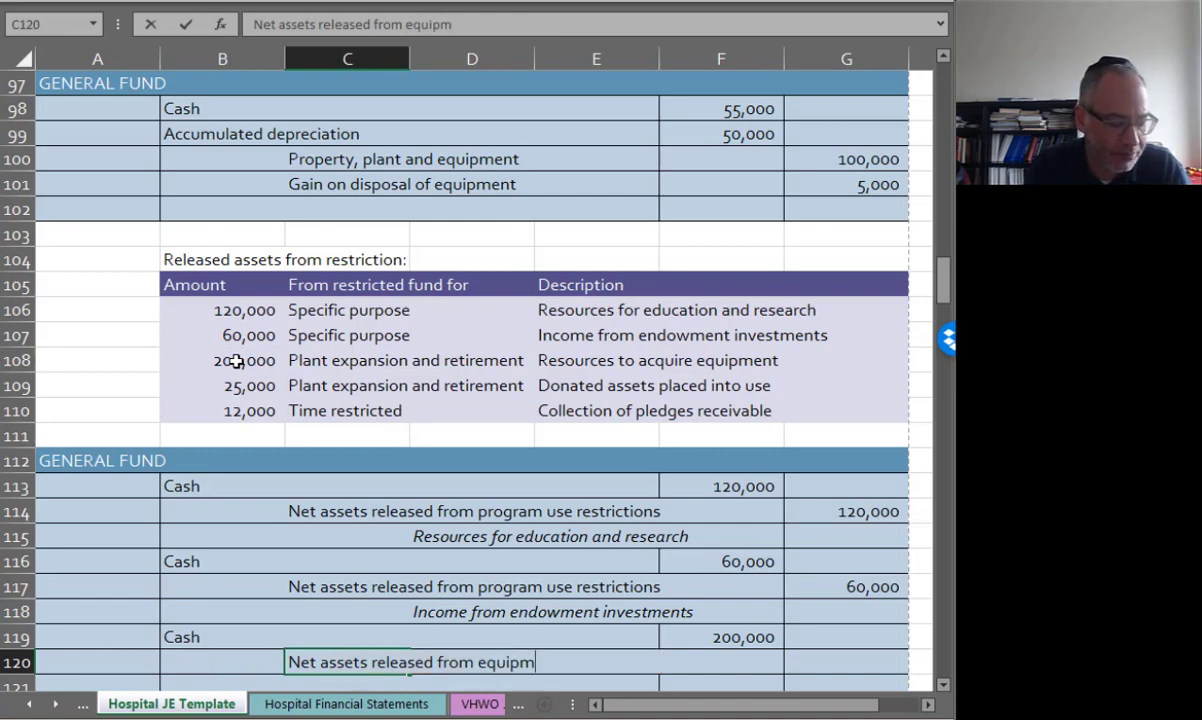
type("ent acquisition restriction")
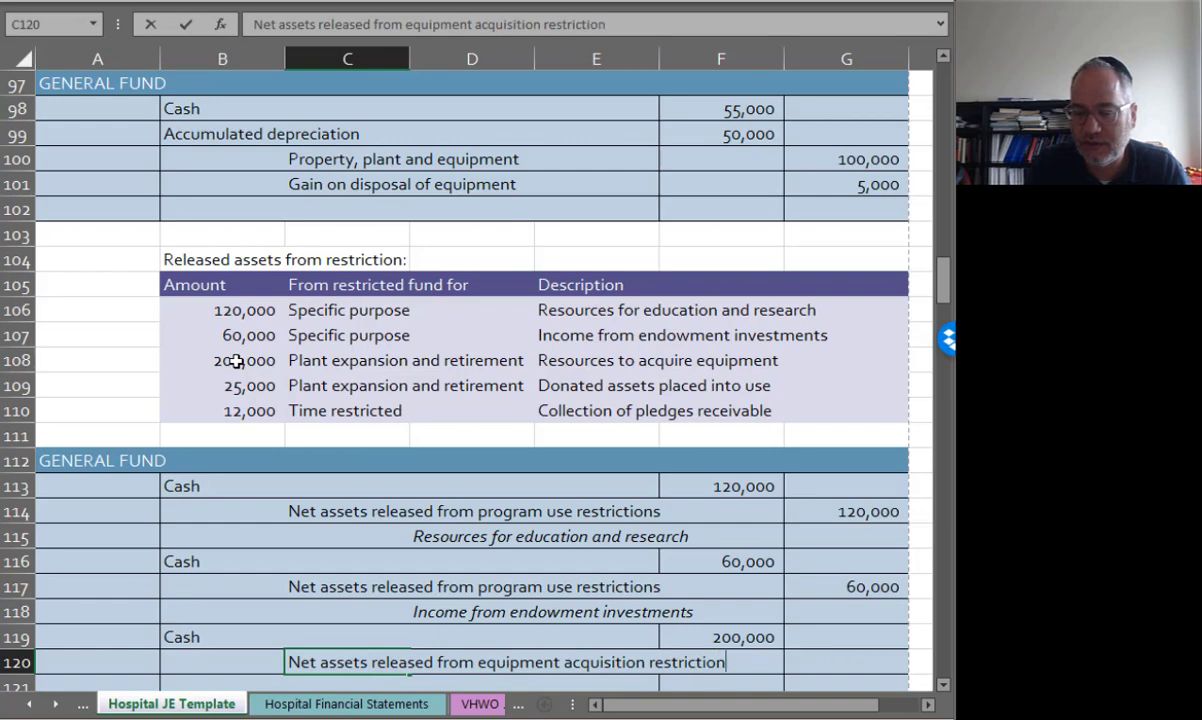
key("Tab")
key("Tab")
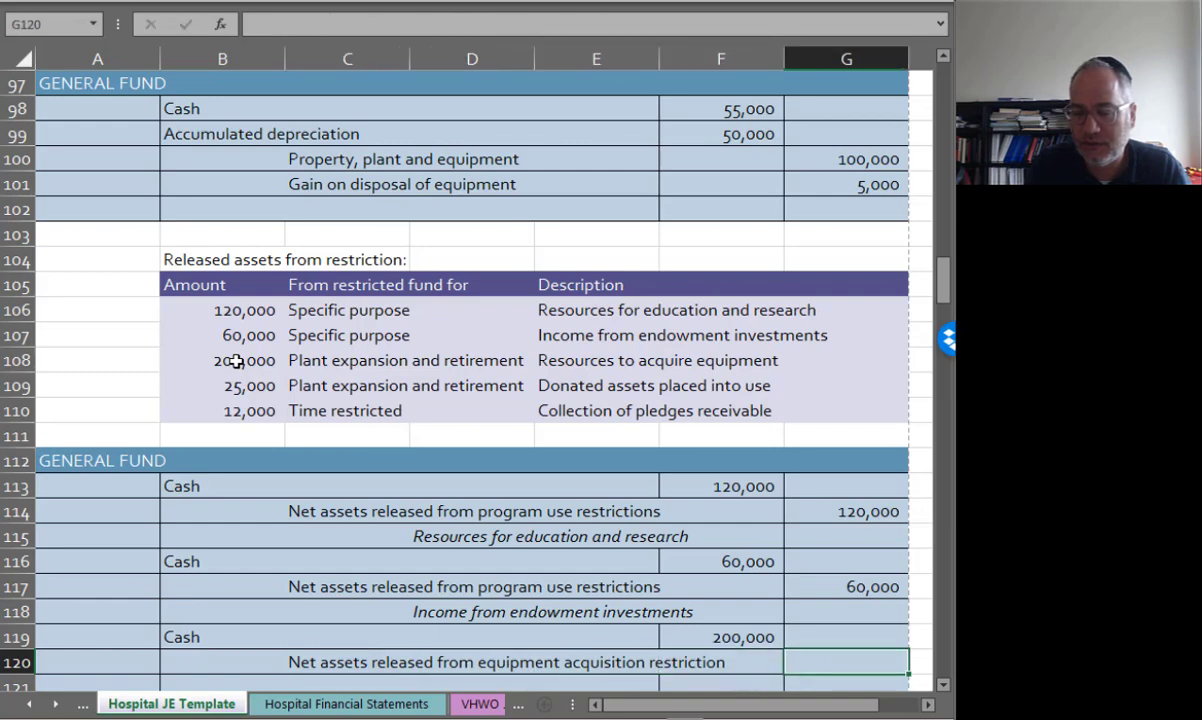
type("=")
key("Left")
key("Up")
key("Return")
Step: Enter the explanatory note "Resources to acquire equipment" in D121 below the equipment acquisition restriction line
key("Right")
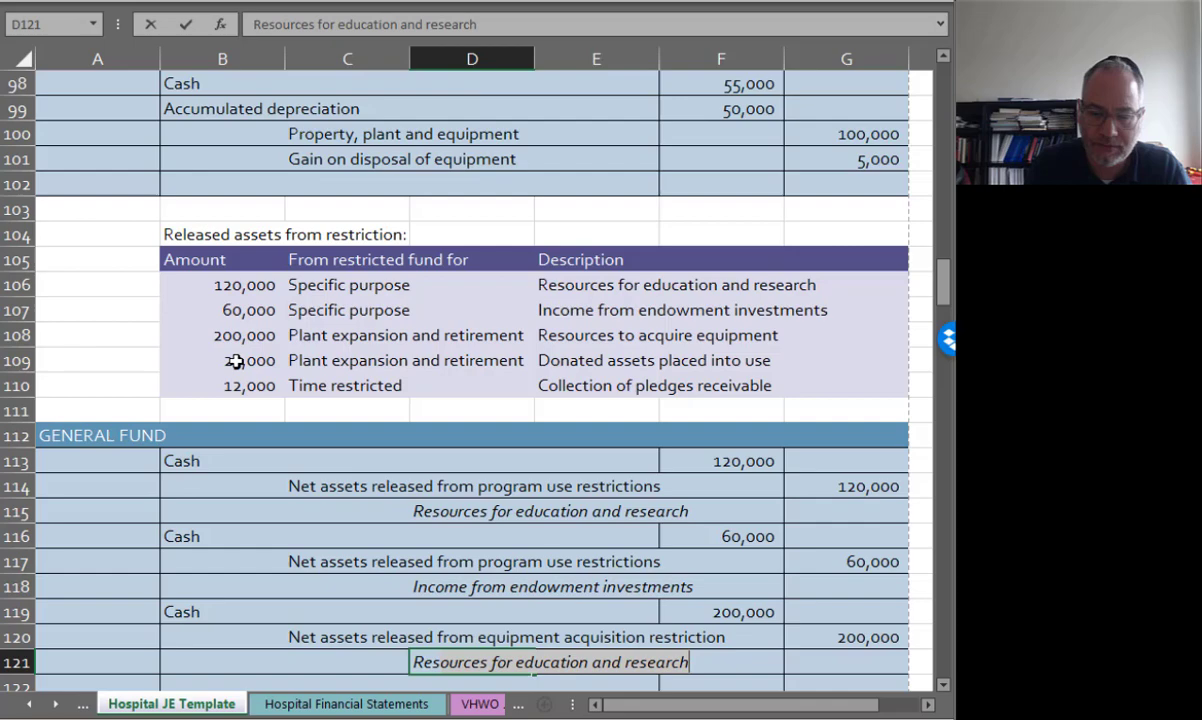
type("to acquire ")
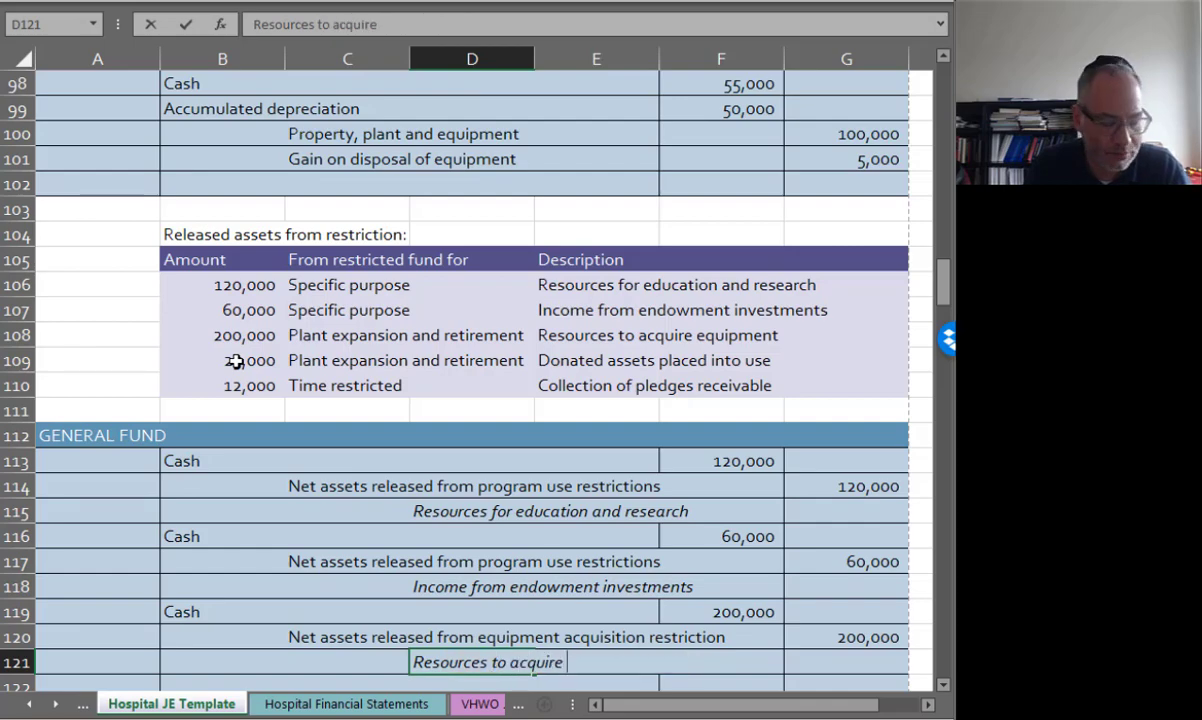
type("equipment")
key("Return")
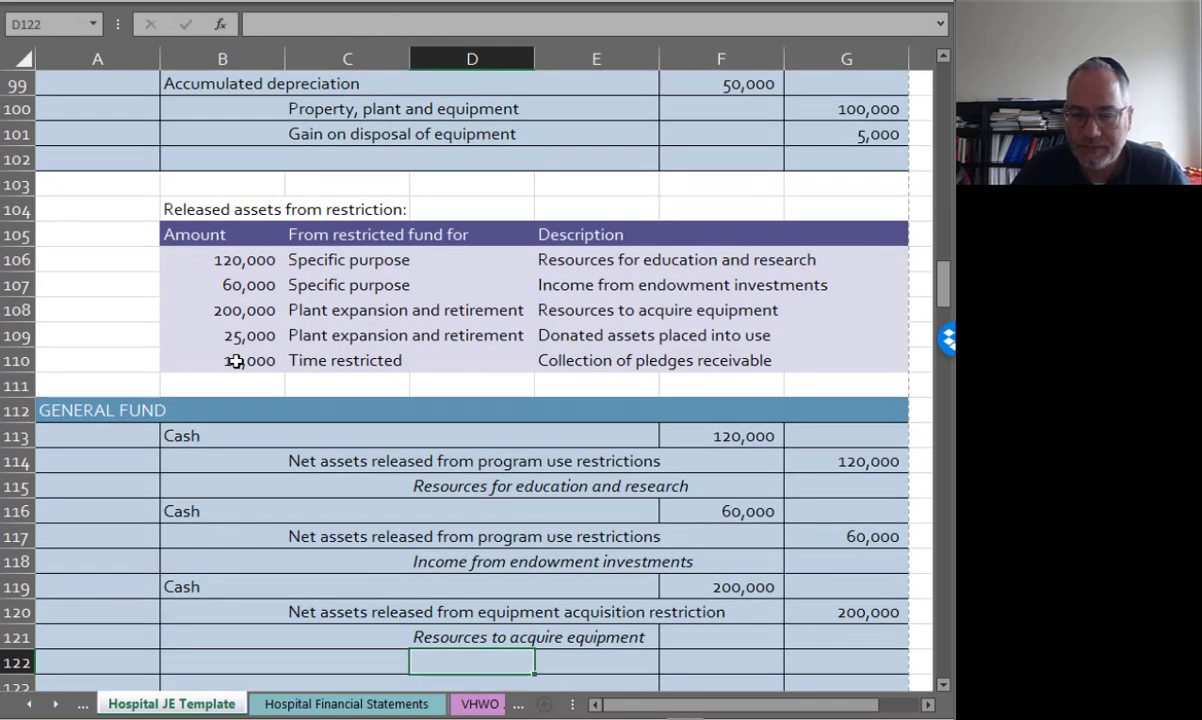
Step: Enter "Property, plant, and equipment" in B122 and link its debit in F122 to the donated assets amount (=B109)
left_click(189, 659)
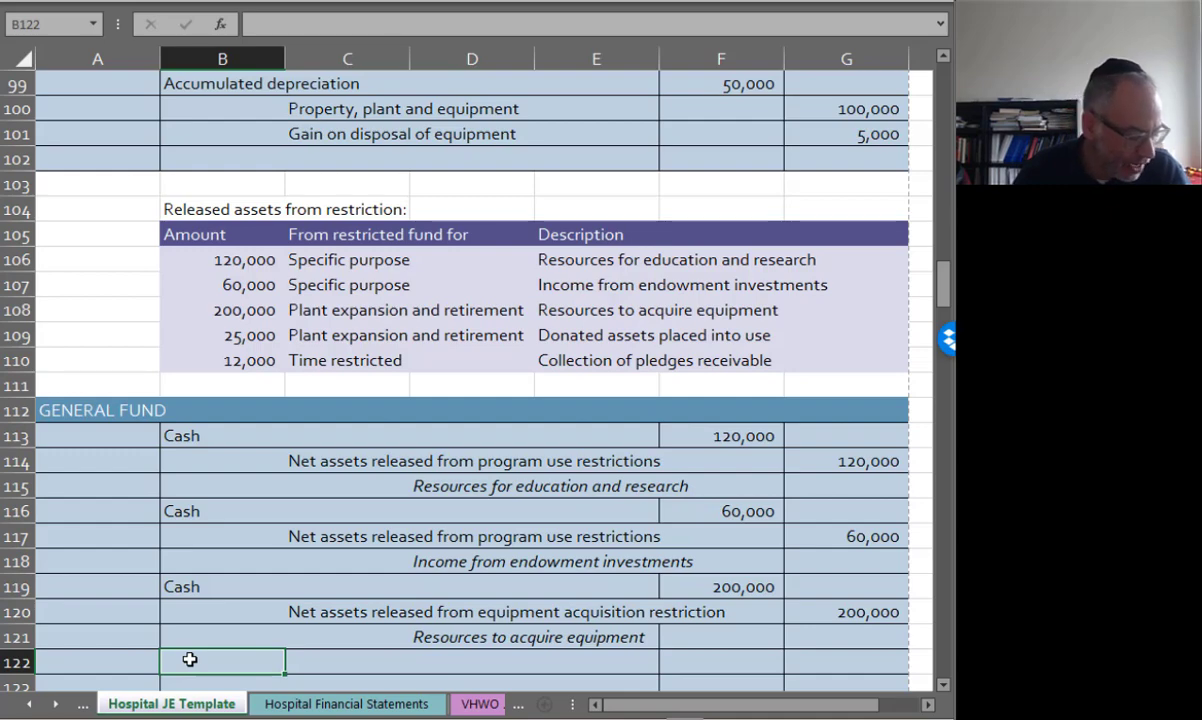
type("Property")
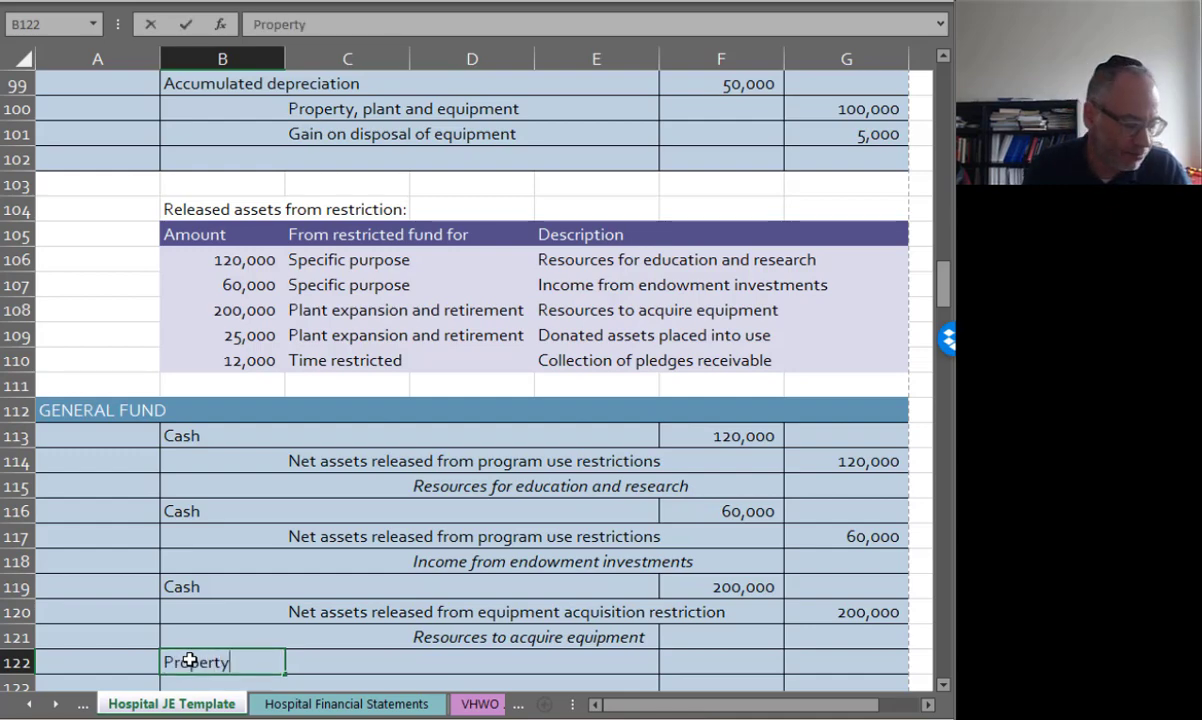
type(", plant, and equipment")
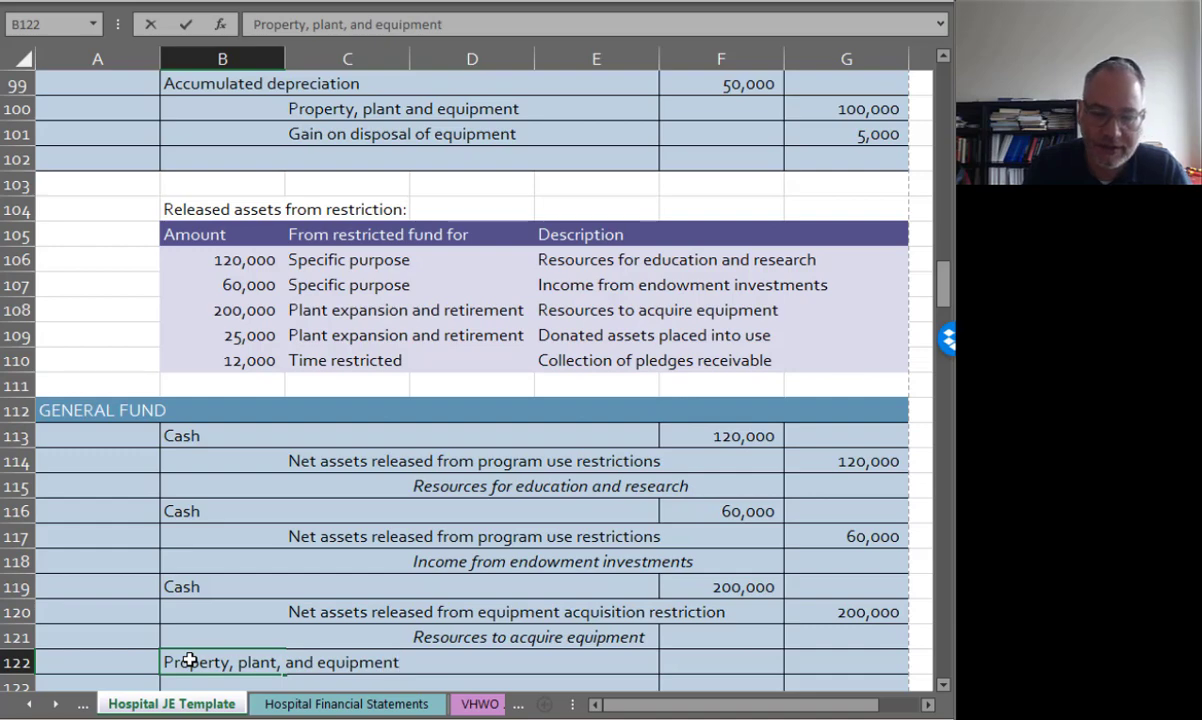
key("Tab")
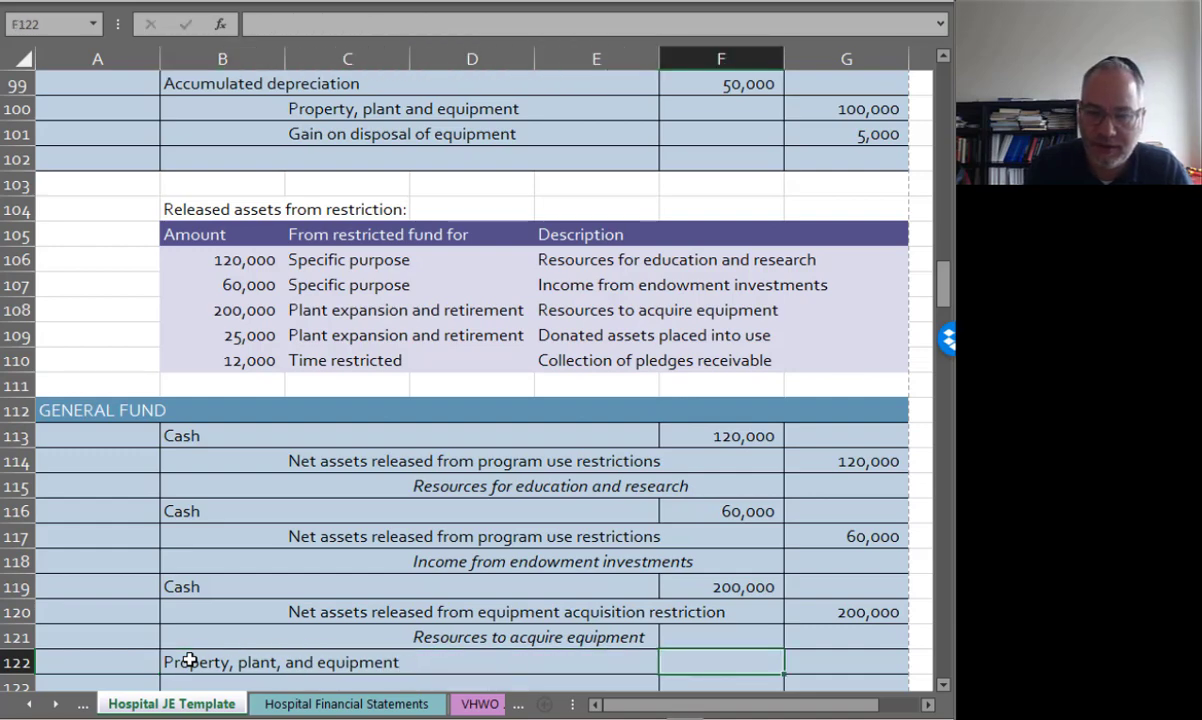
type("=")
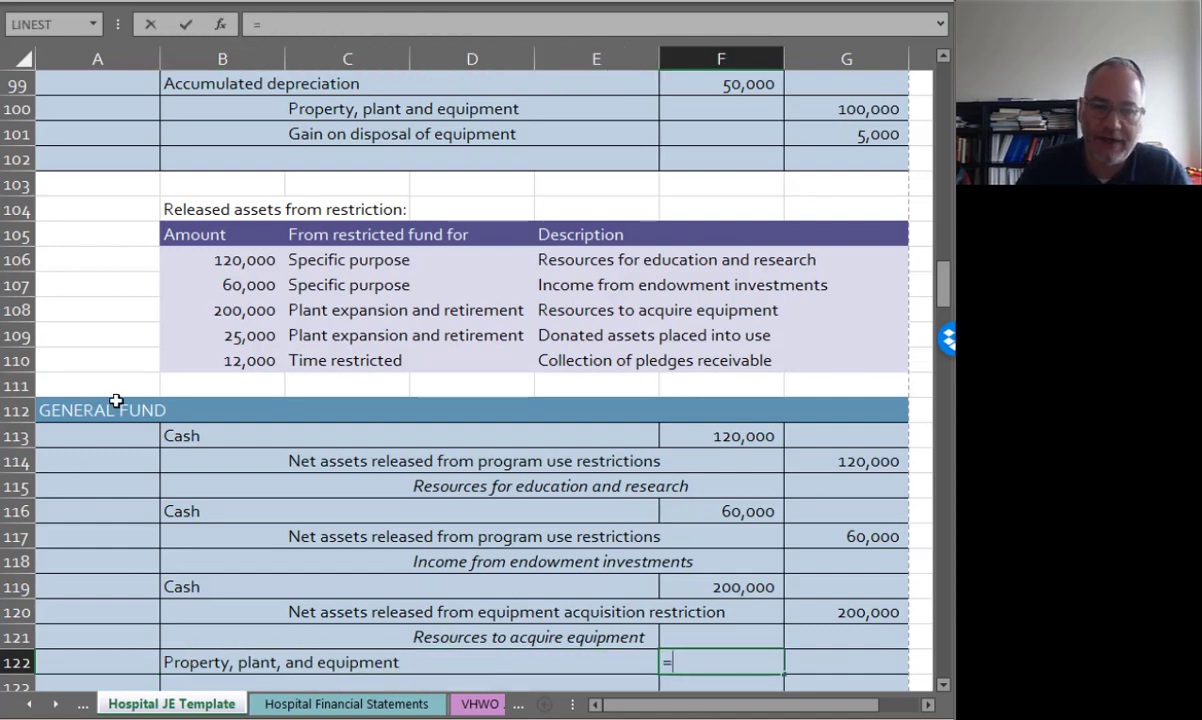
left_click(173, 334)
key("Return")
Step: Enter "Net assets released from equipment acquisition restriction" in C123 as the credit account for the donated assets placed into use
key("Tab")
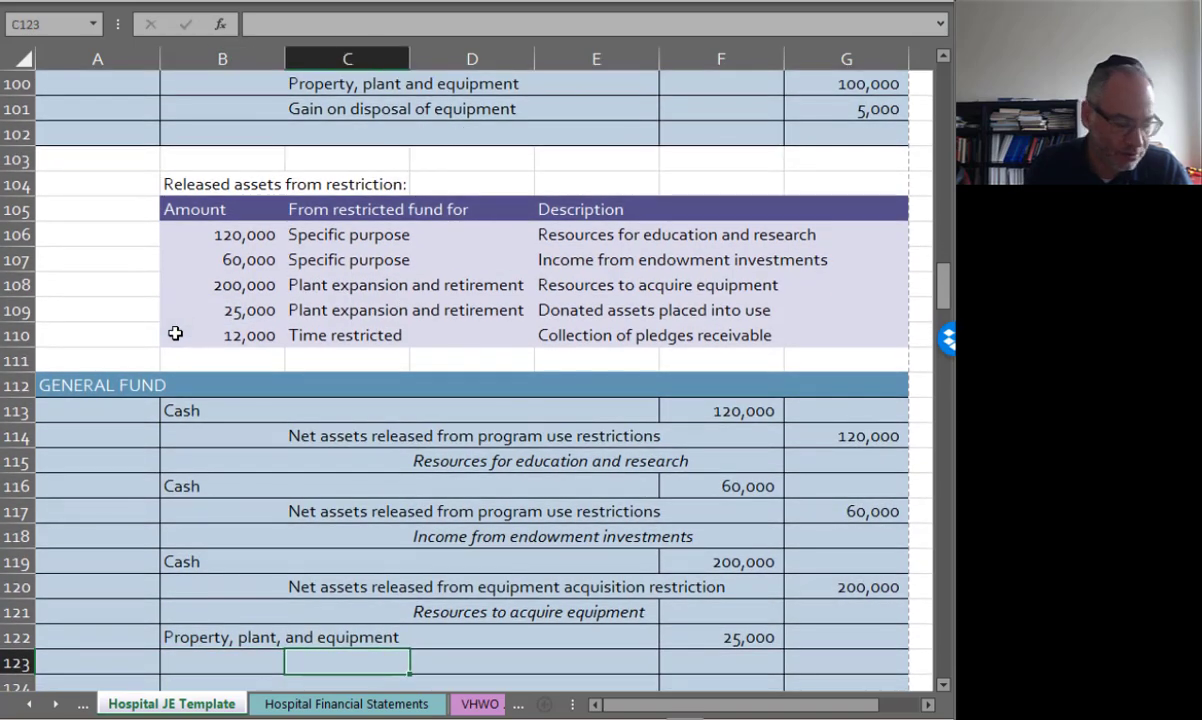
type("Net assets ")
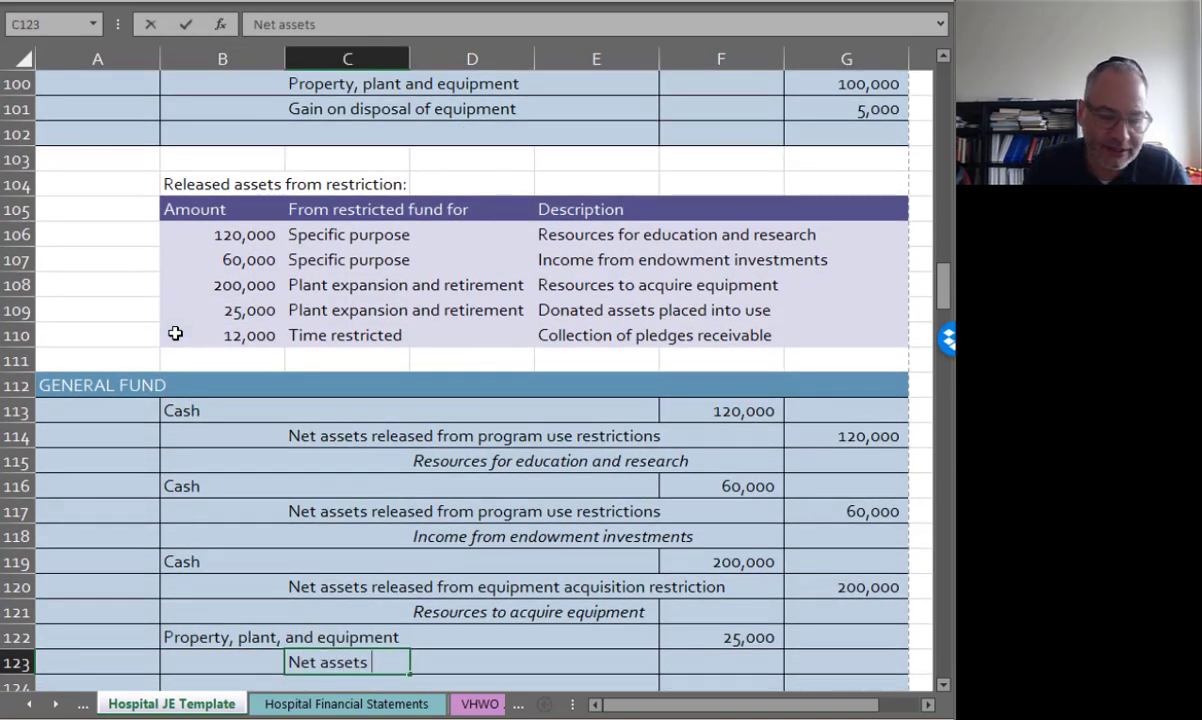
type("released from equipm")
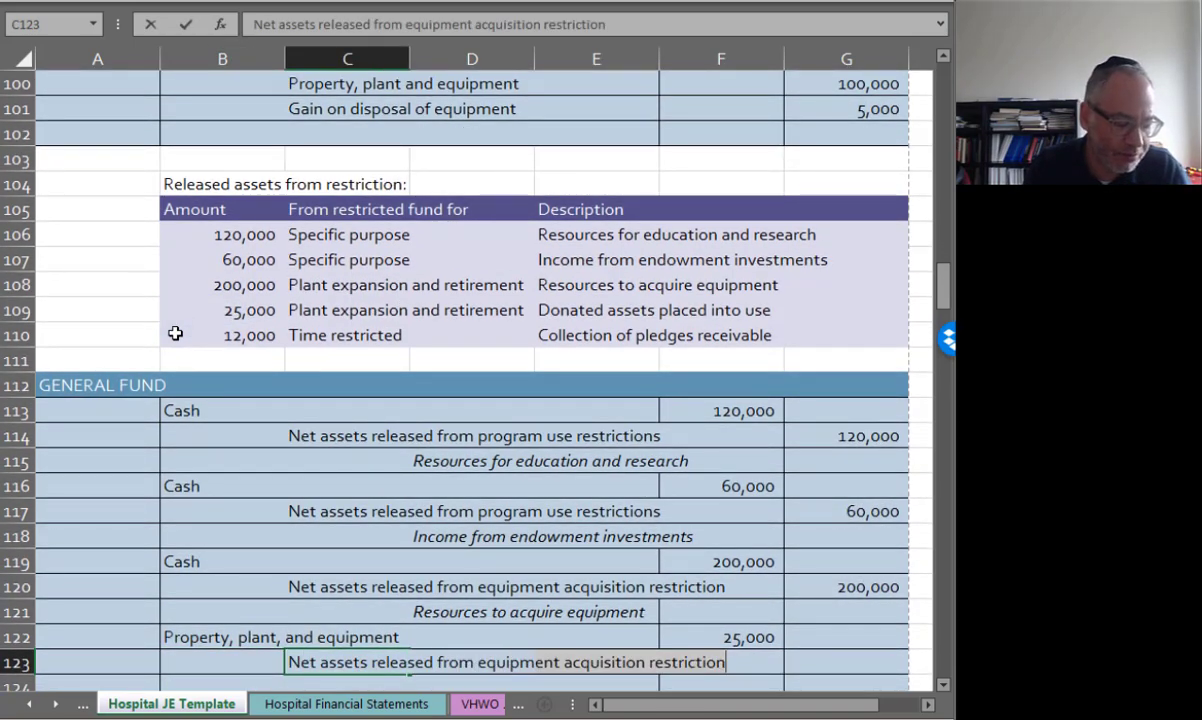
type("ent acquisition")
key("Tab")
key("Tab")
key("Tab")
key("Tab")
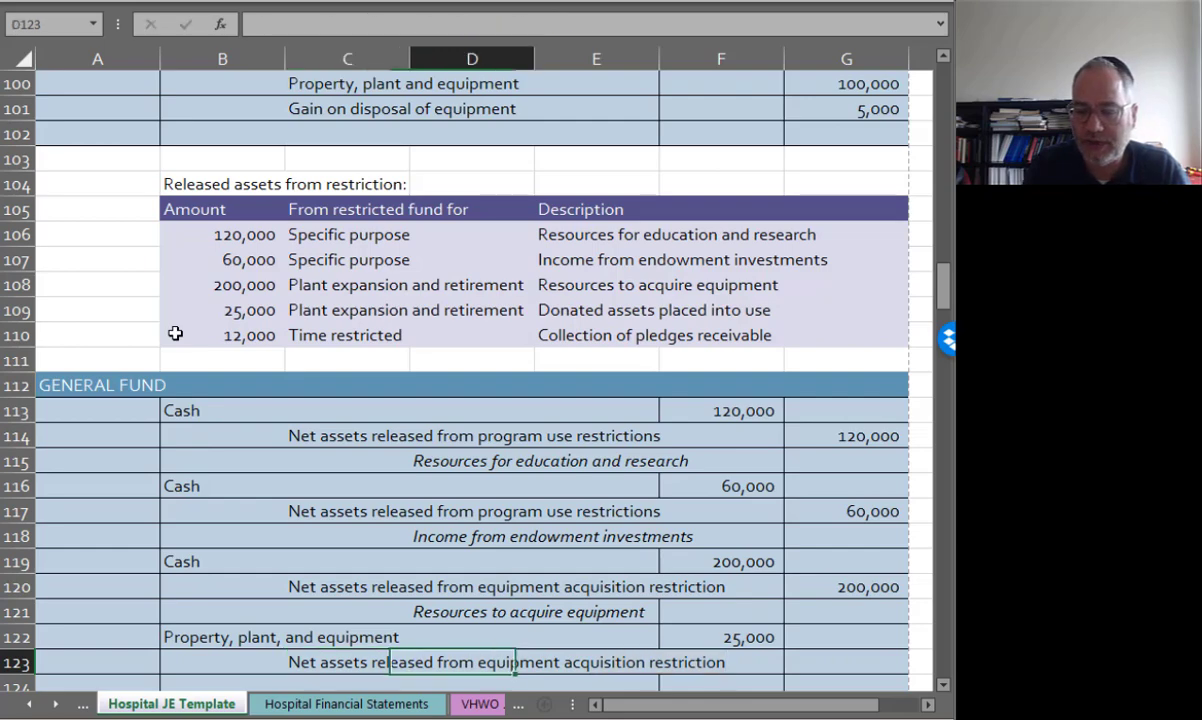
Step: Link the equipment acquisition restriction credit in G123 to the property, plant, and equipment debit (=F122)
type("=")
key("Up")
key("Left")
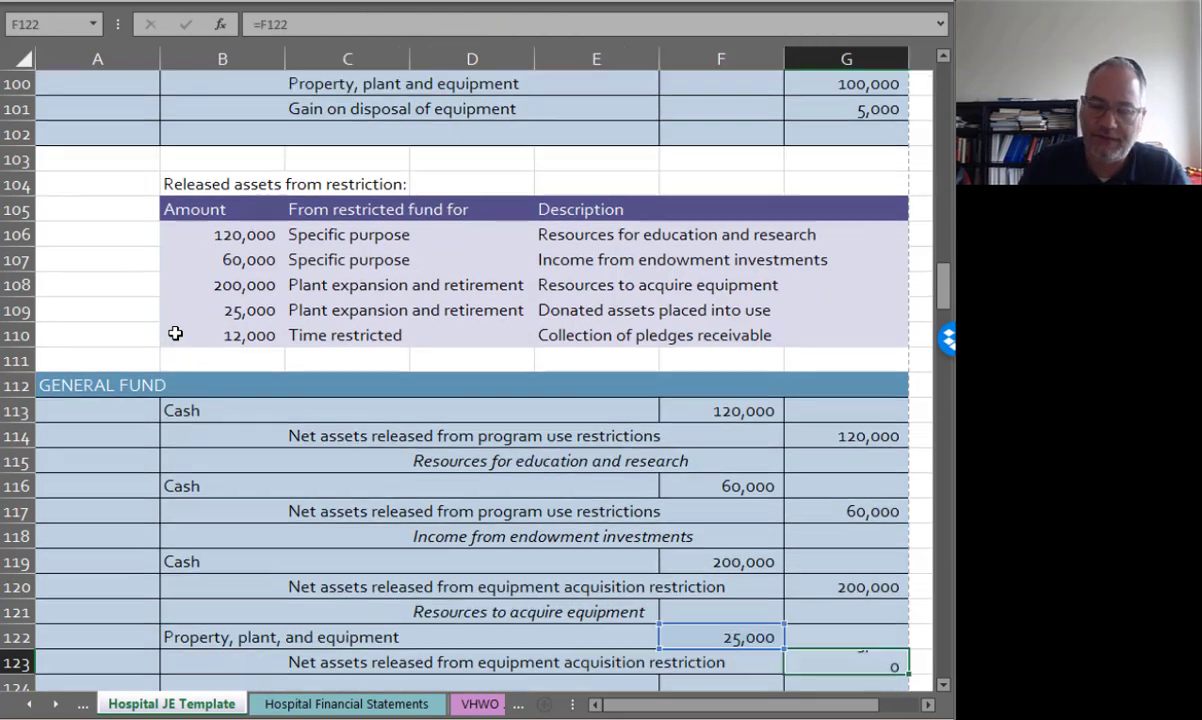
key("Return")
Step: Enter the explanatory note "Donated assets placed into use." in D124 below the equipment acquisition restriction line
key("Tab")
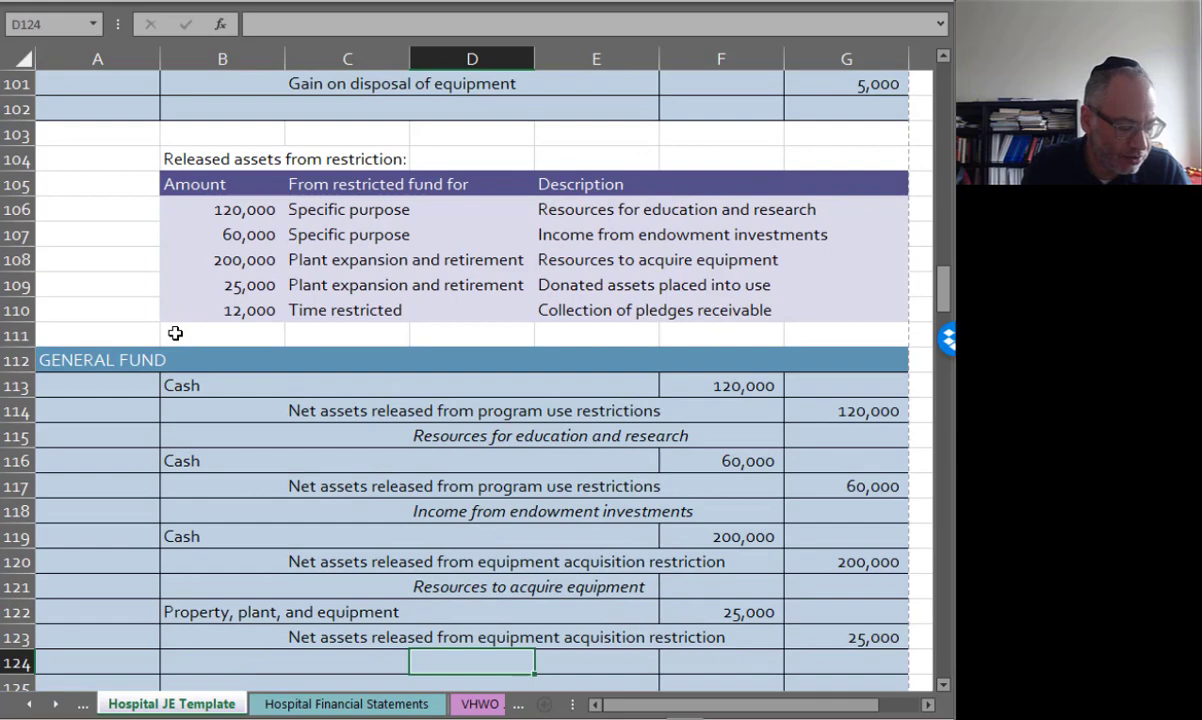
type("Donated asse")
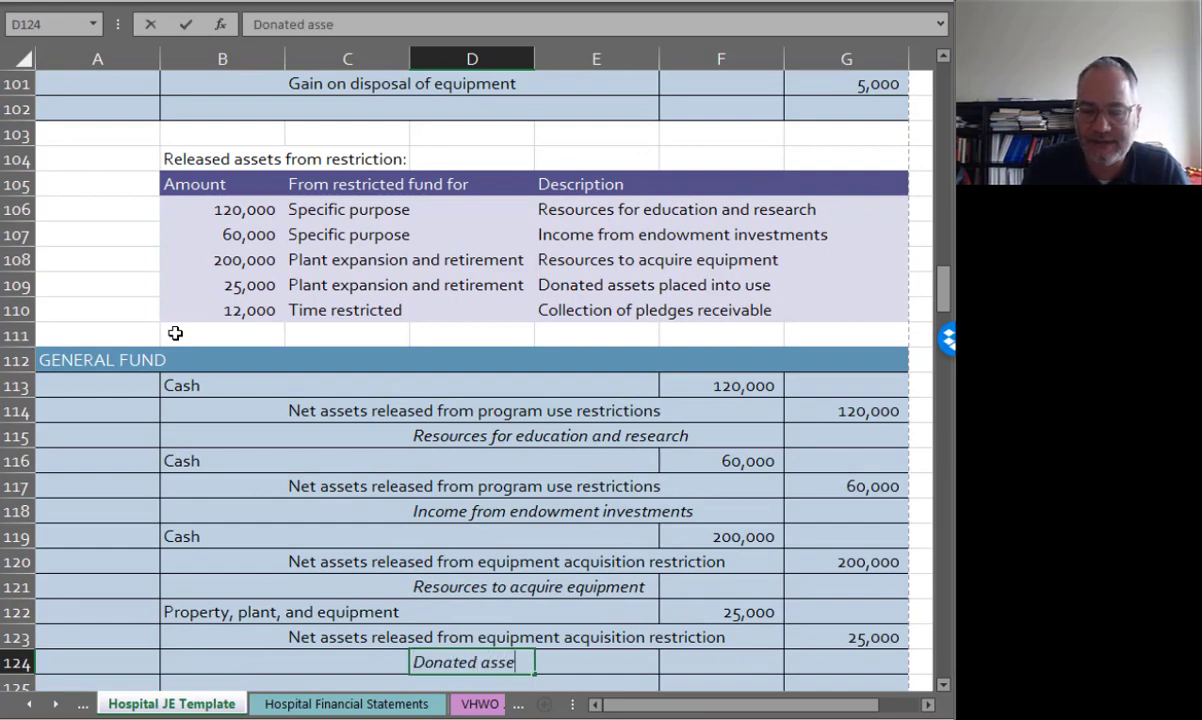
type("ts placed into us")
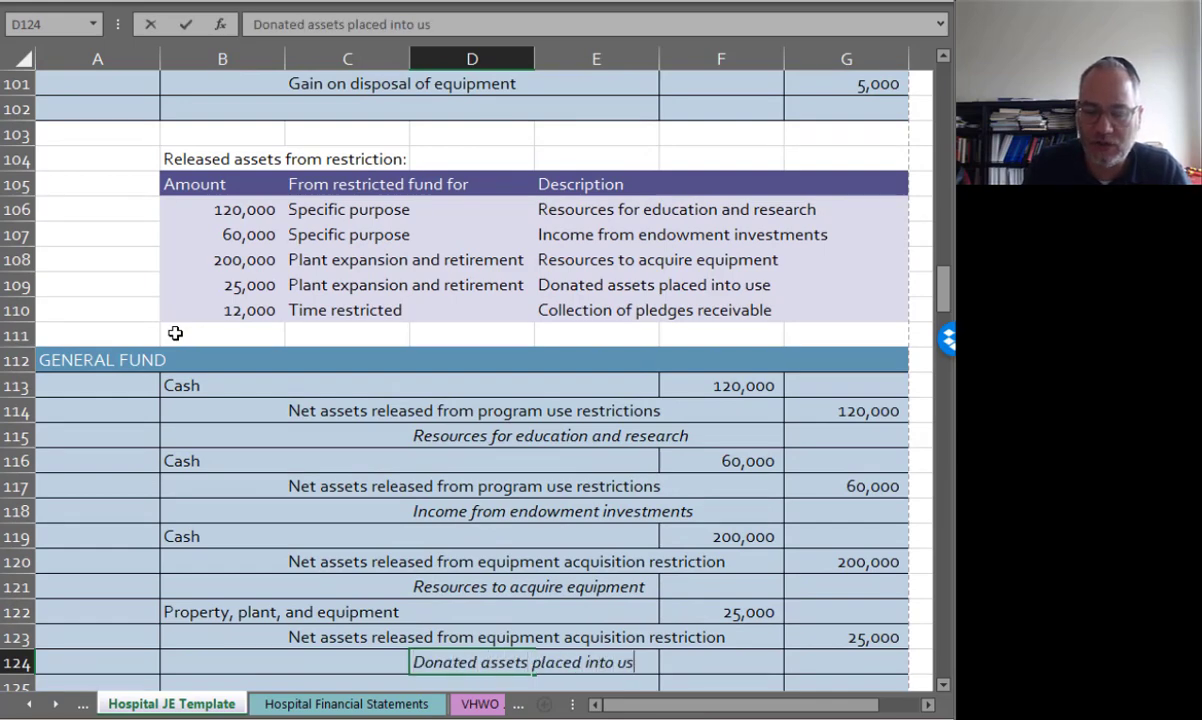
type("e.")
key("Return")
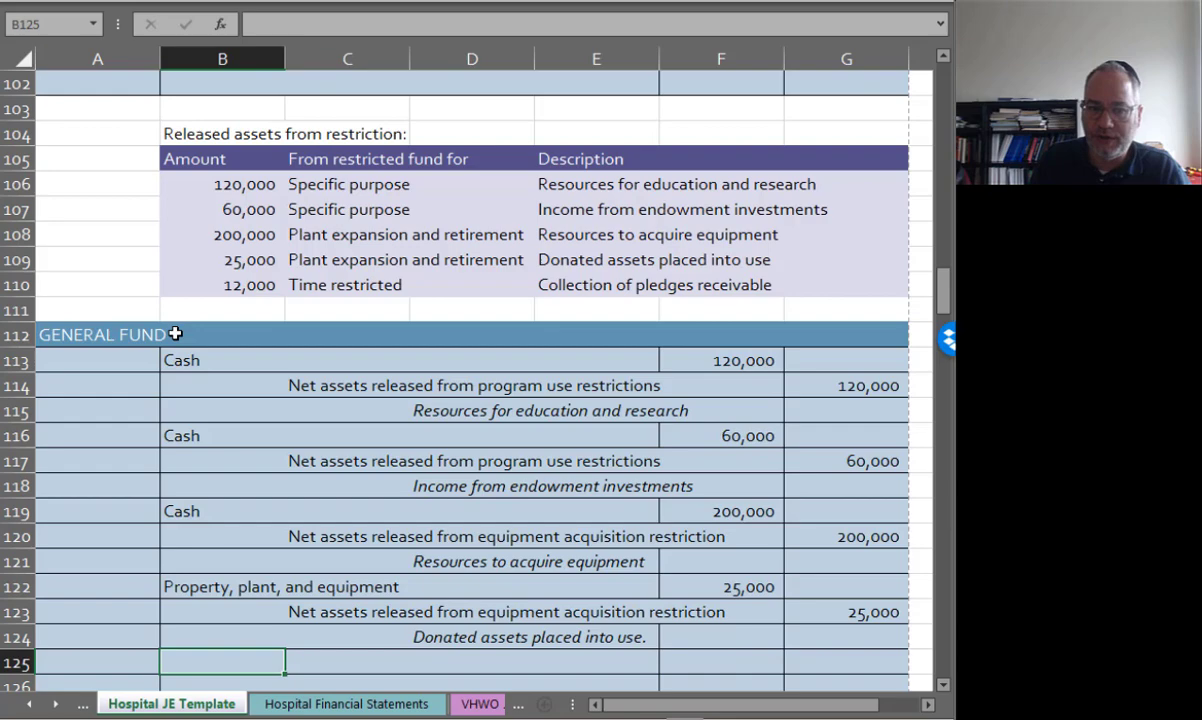
Step: Enter "Cash" in B125 and link its debit in F125 to the time-restricted amount (=B110)
type("Cash")
key("Tab")
key("Tab")
key("Tab")
key("Tab")
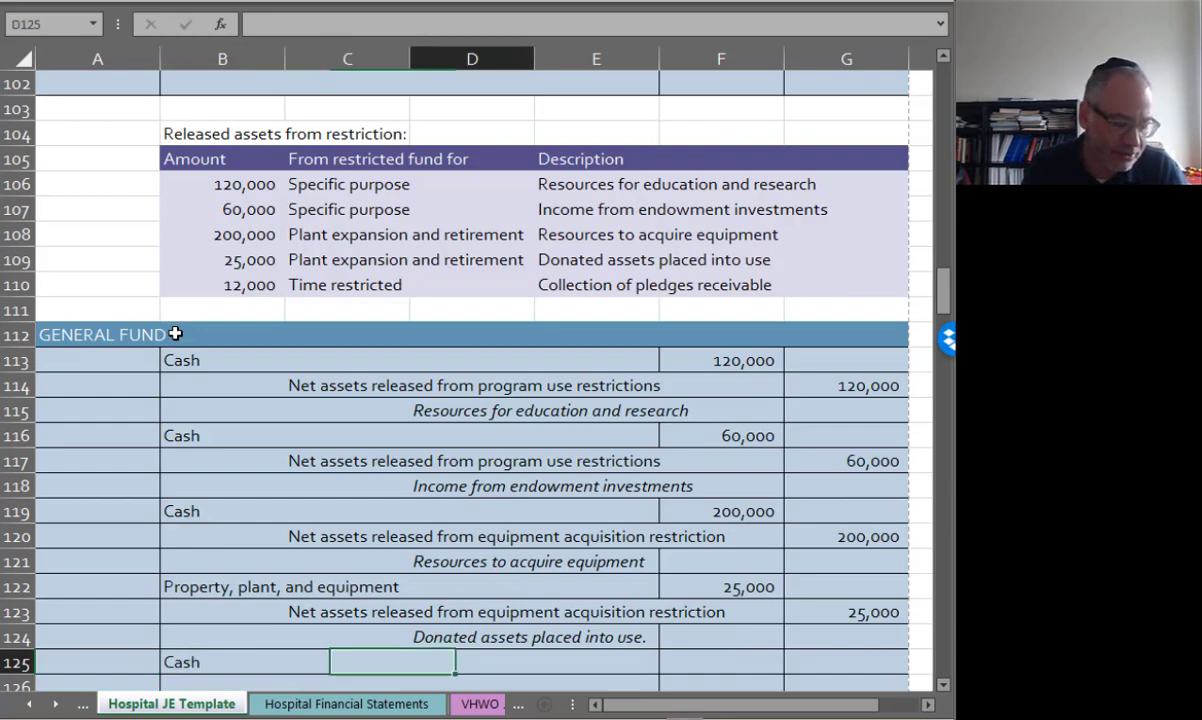
type("=")
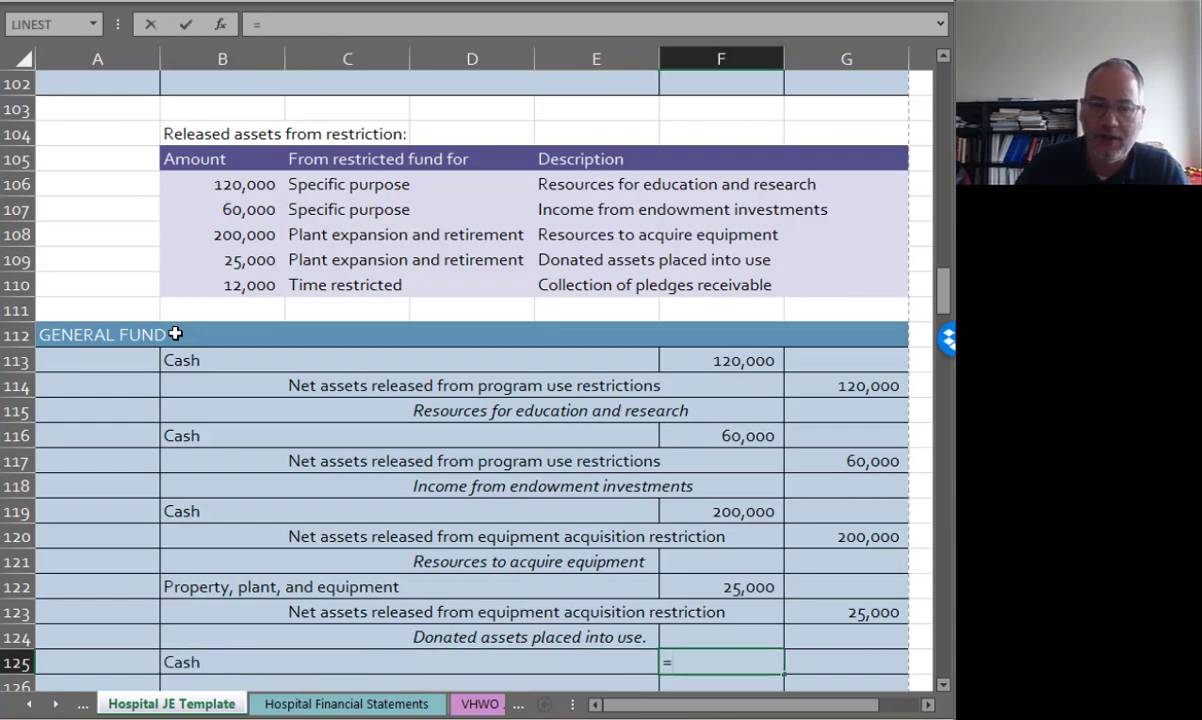
left_click(199, 289)
key("Return")
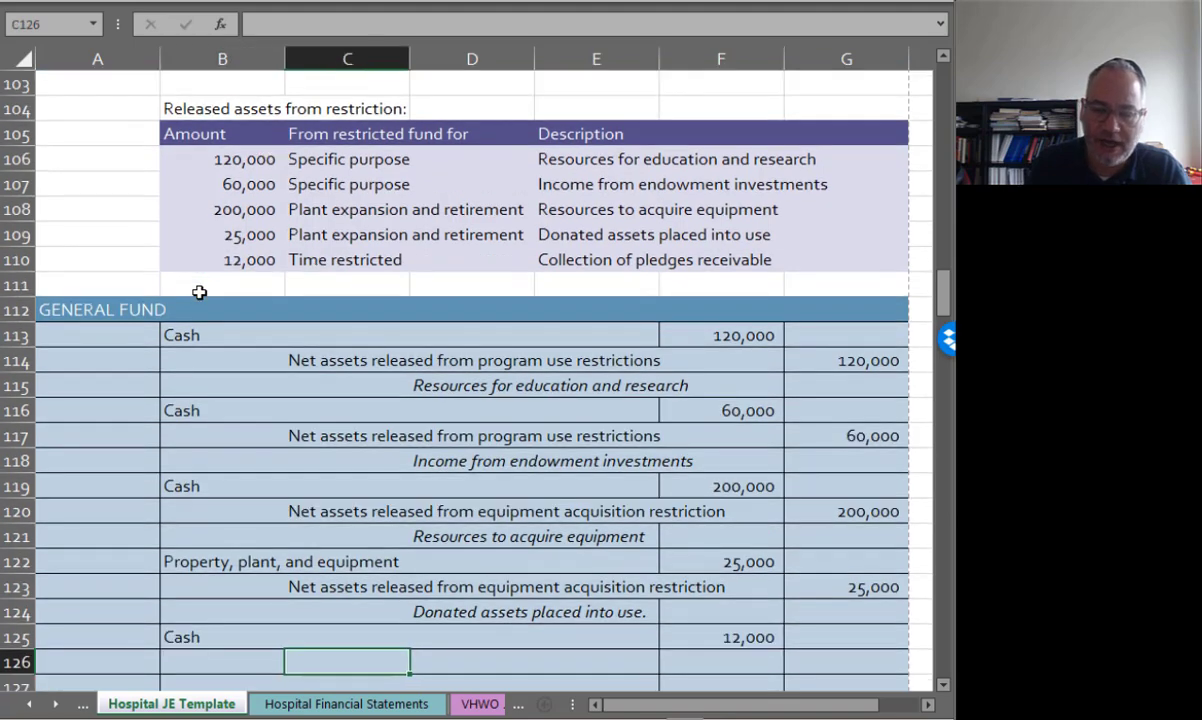
Step: Enter "Net assets released from passage of time" in C126 and link its credit in G126 to the cash debit (=F125)
type("Net assets")
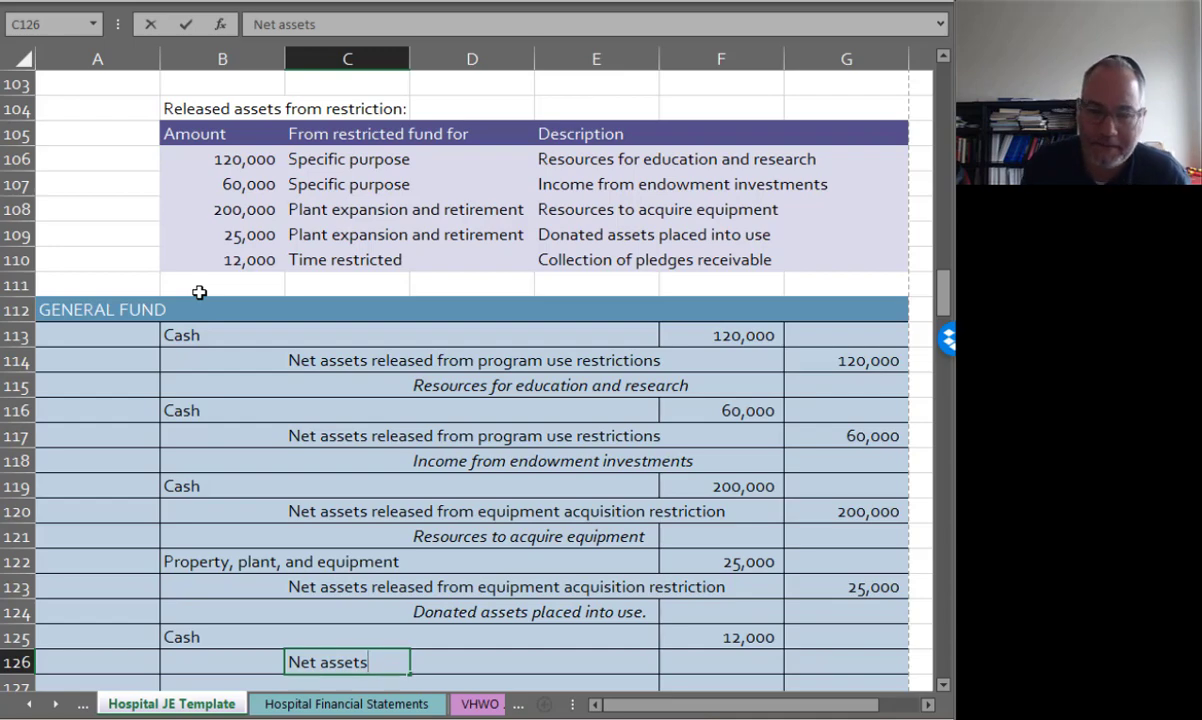
type("rele")
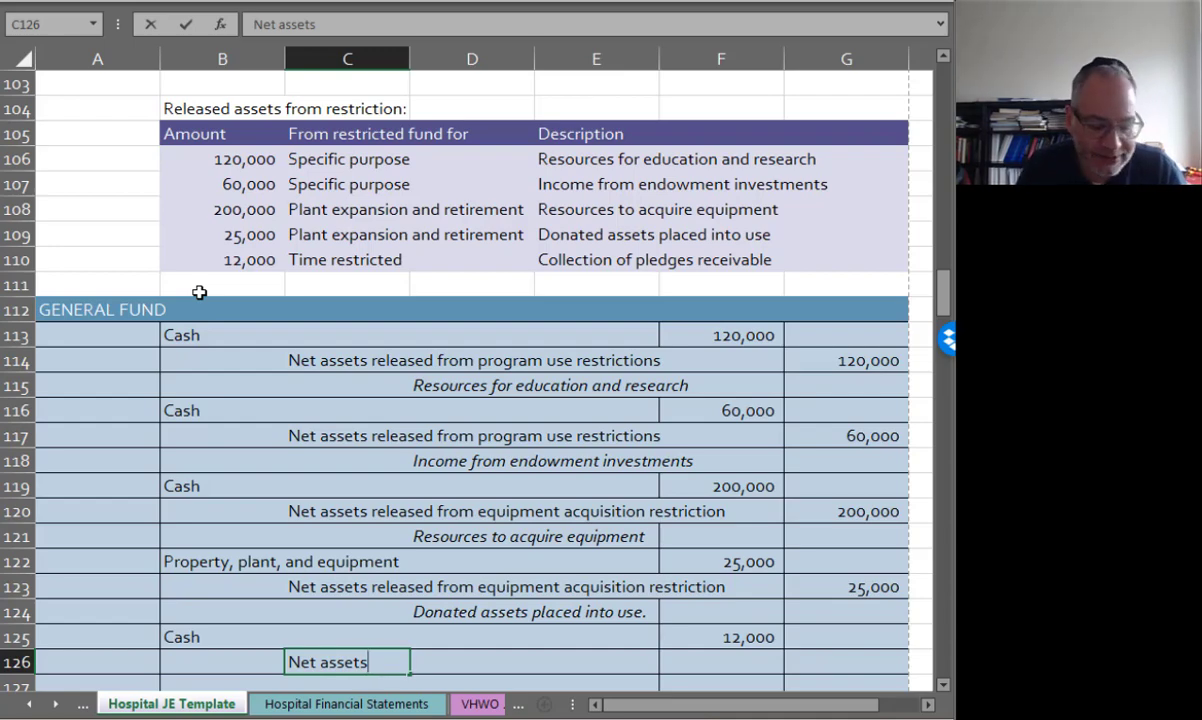
type("ased")
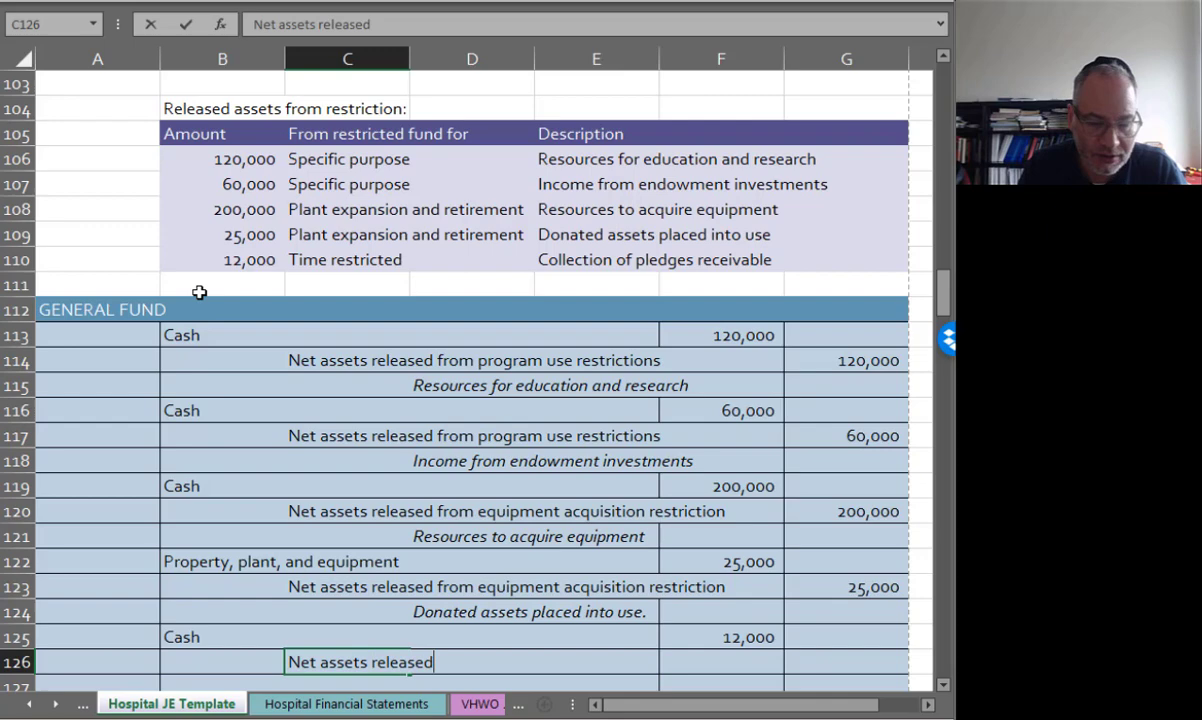
type(" from passage of time")
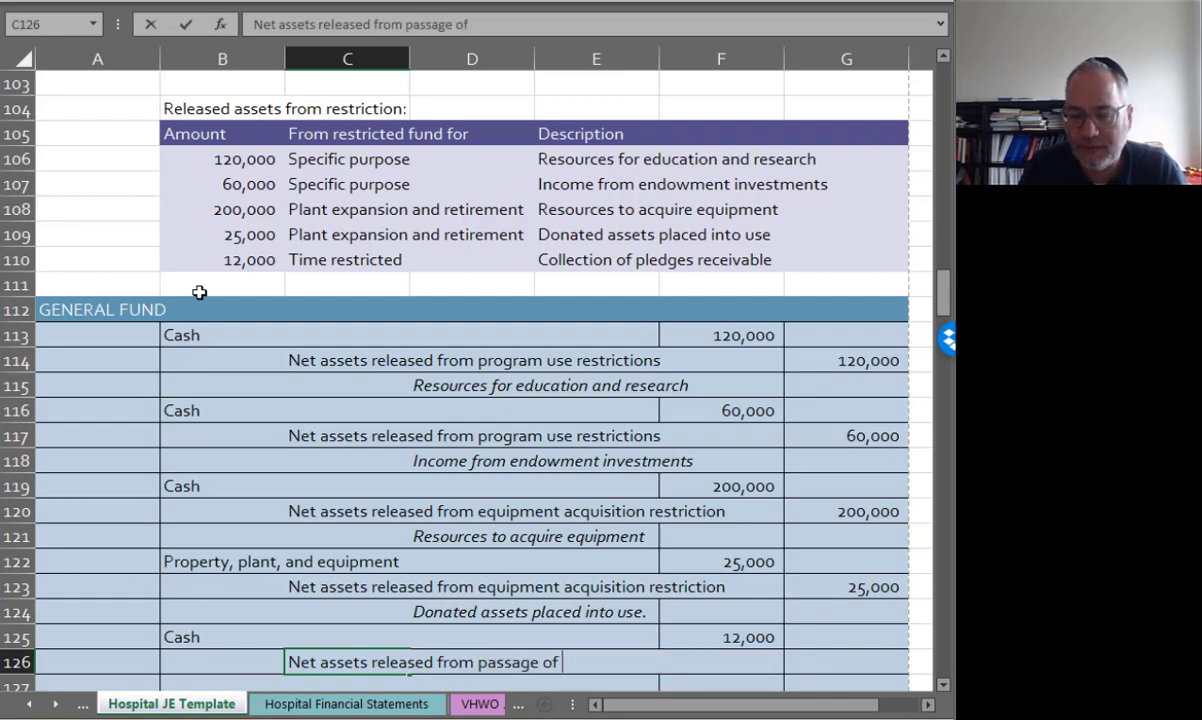
key("Tab")
key("Tab")
key("Tab")
key("Tab")
type("=")
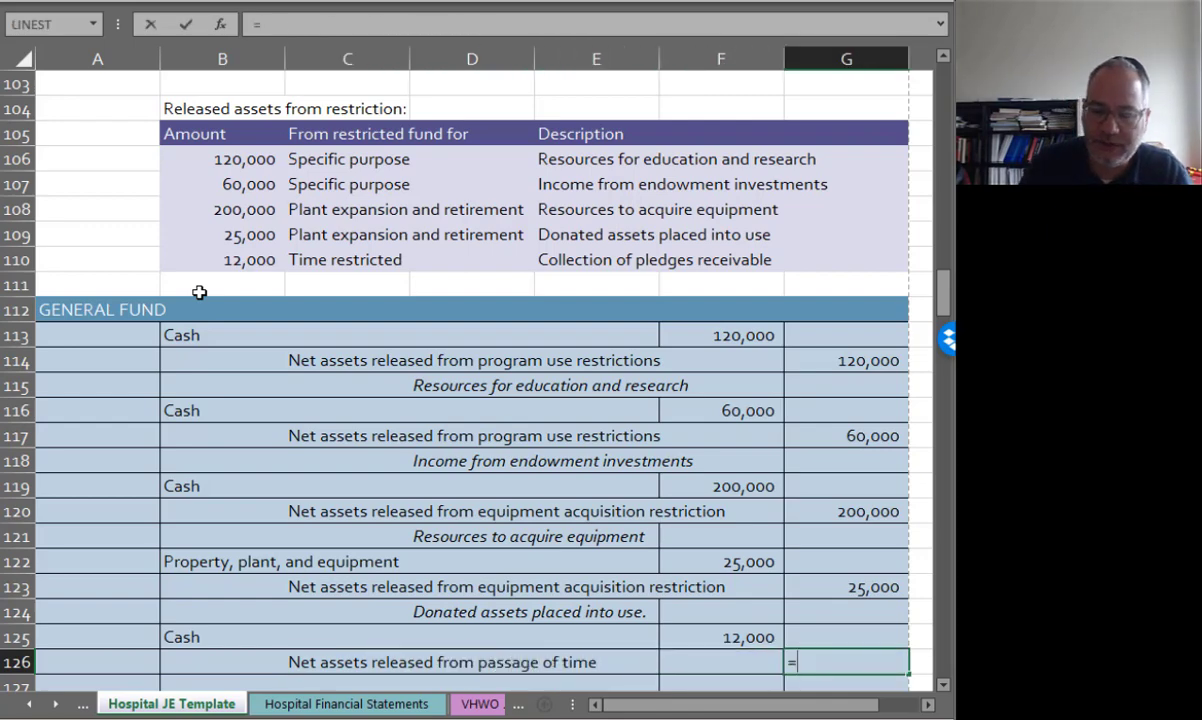
key("Left")
key("Up")
key("Return")
Step: Enter the explanatory note "Collection of pledges receivable" in D127 below the passage of time line
key("Tab")
key("Tab")
key("Left")
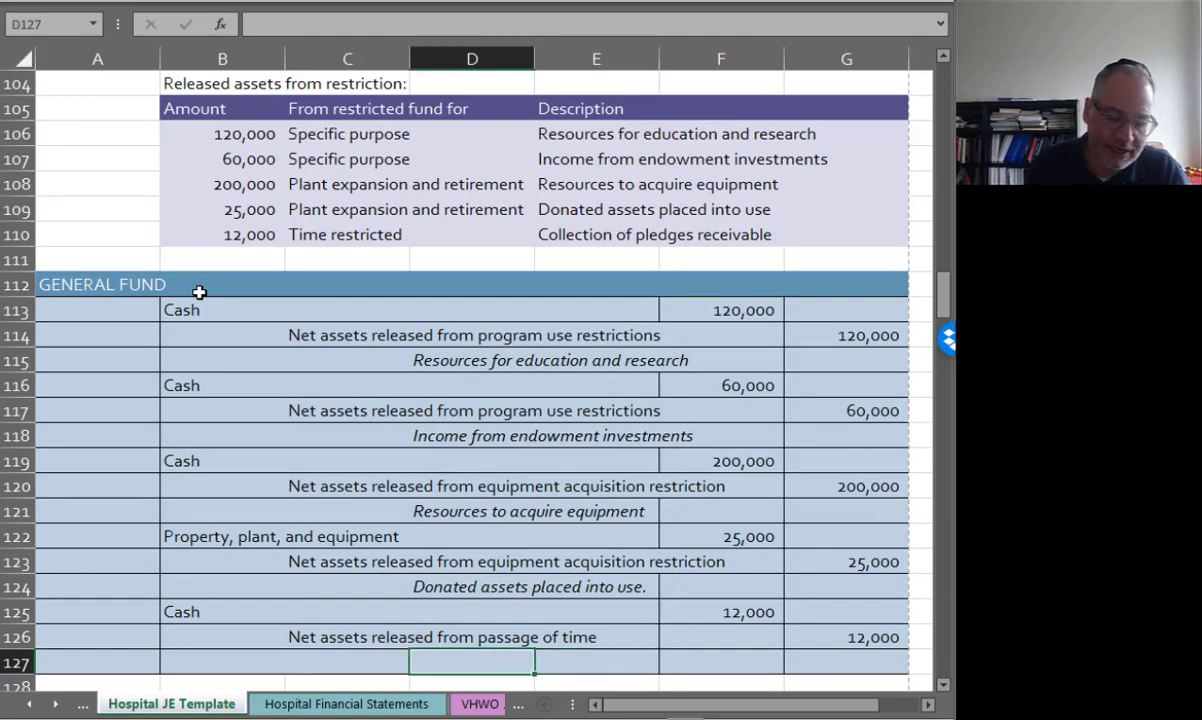
type("Collectiop")
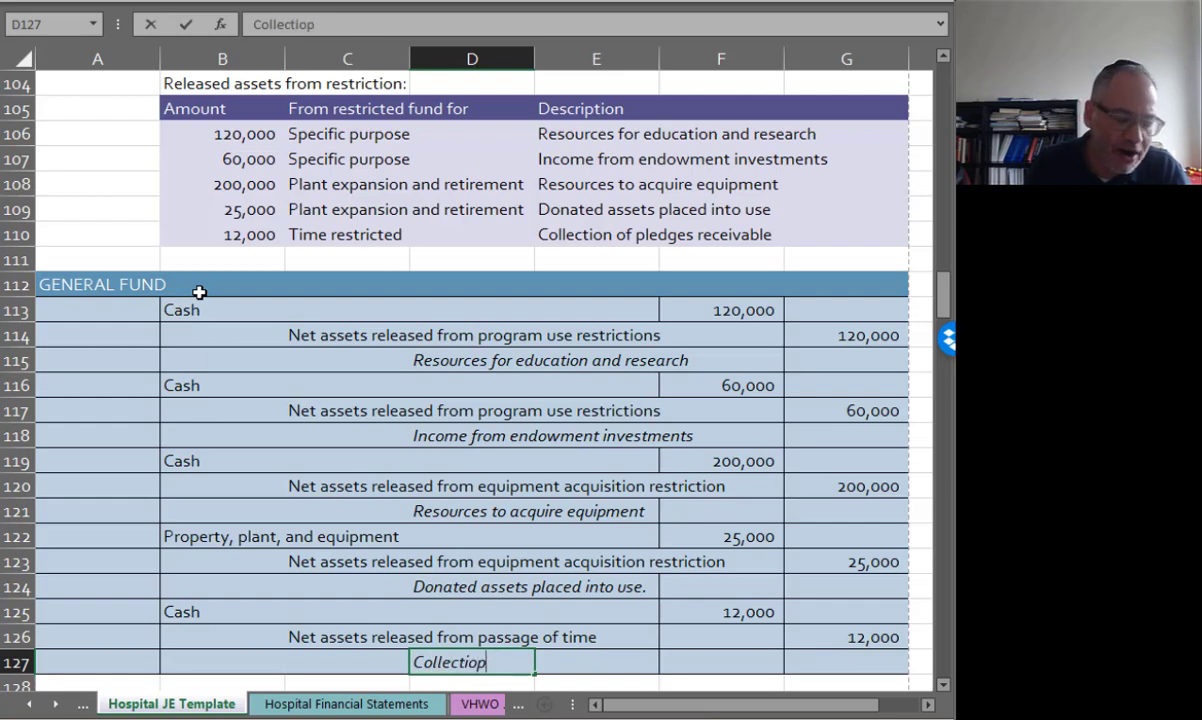
key("BackSpace")
type("n of p")
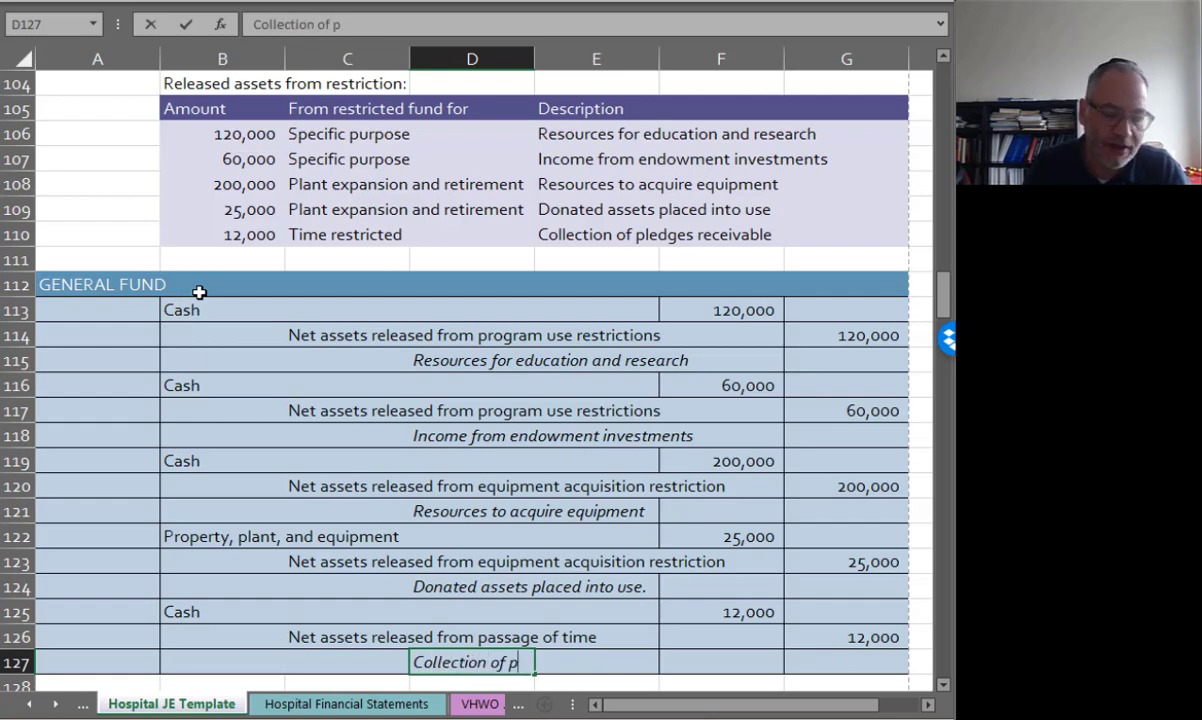
type("ledges re")
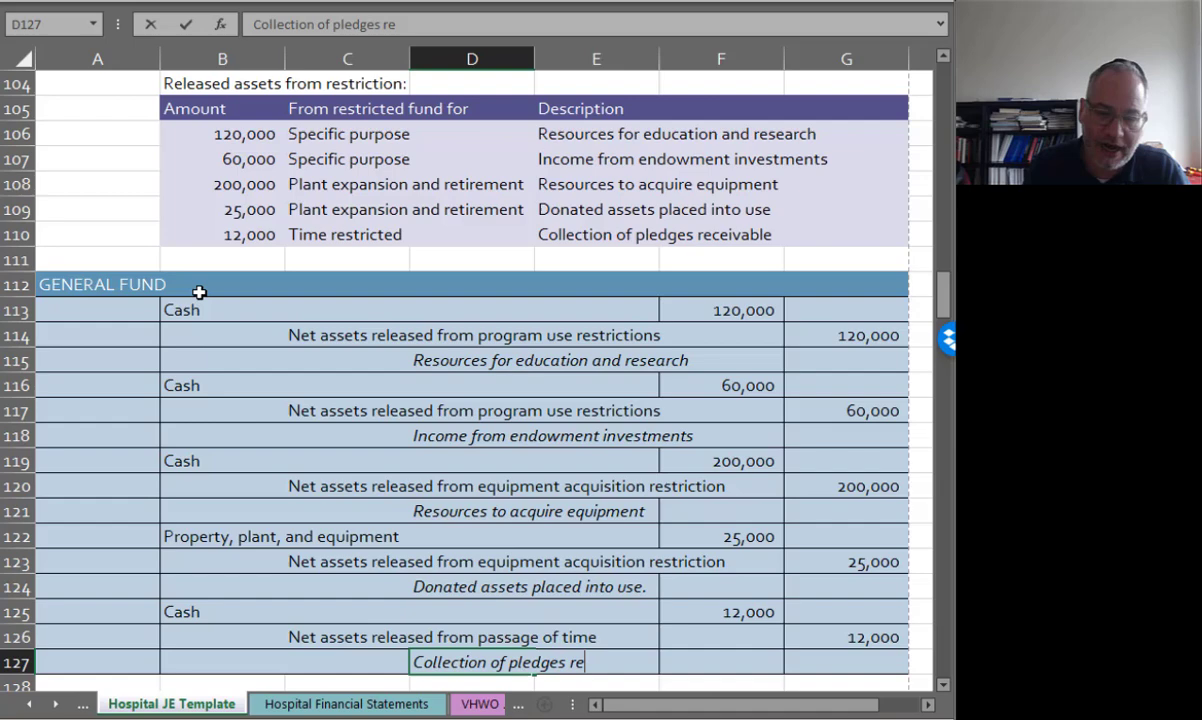
type("ceivable")
key("Return")
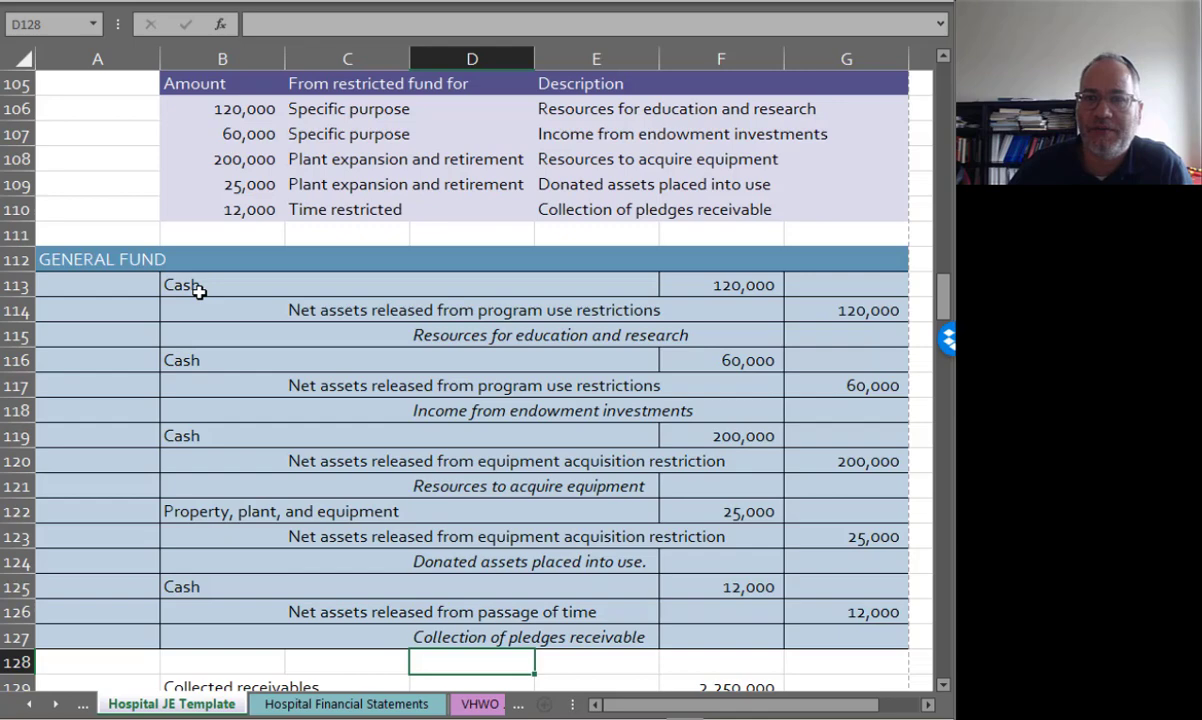
Step: Enter "Cash" in B132 and link its debit in F132 to the collected receivables amount (=F129)
scroll(250, 235, "down", 4)
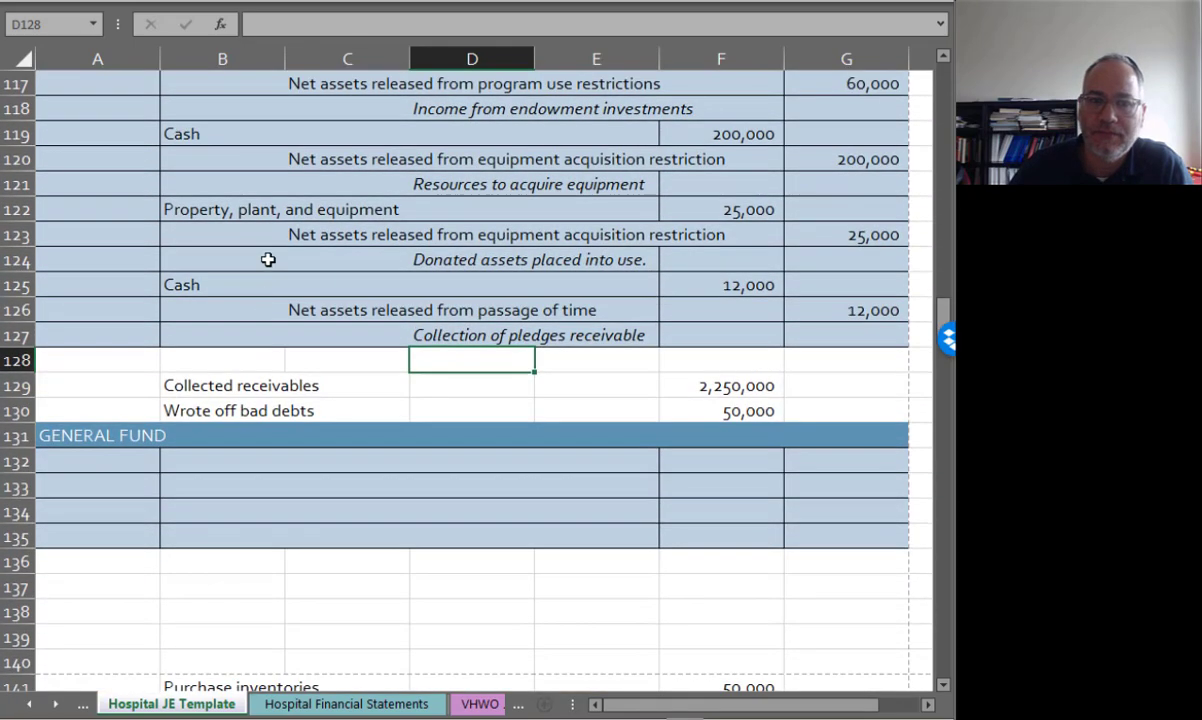
left_click(200, 454)
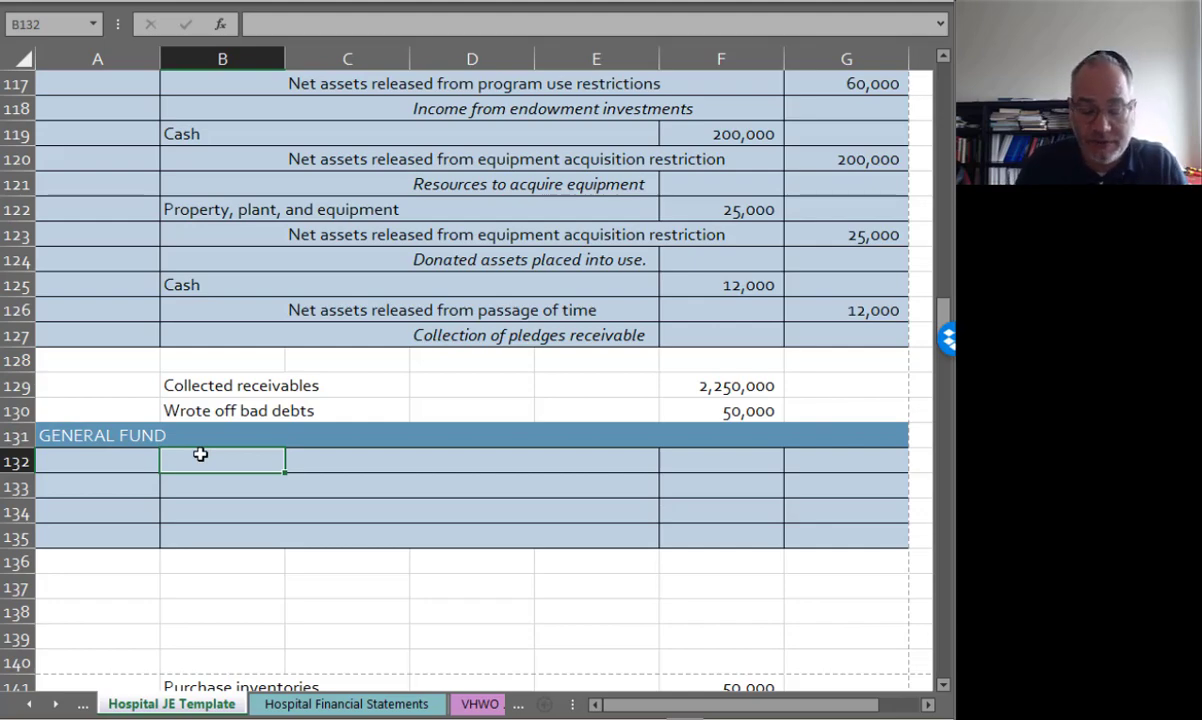
type("Cash")
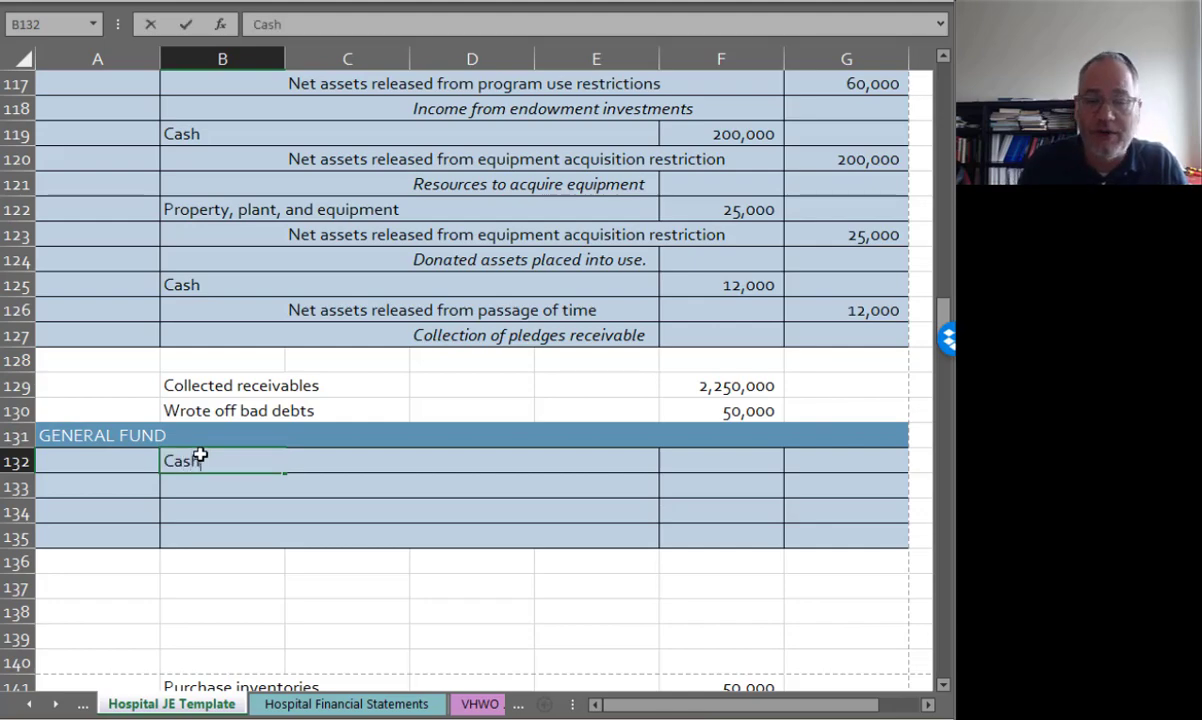
key("Tab")
key("Tab")
key("Tab")
key("Tab")
type("=")
key("Up")
key("Up")
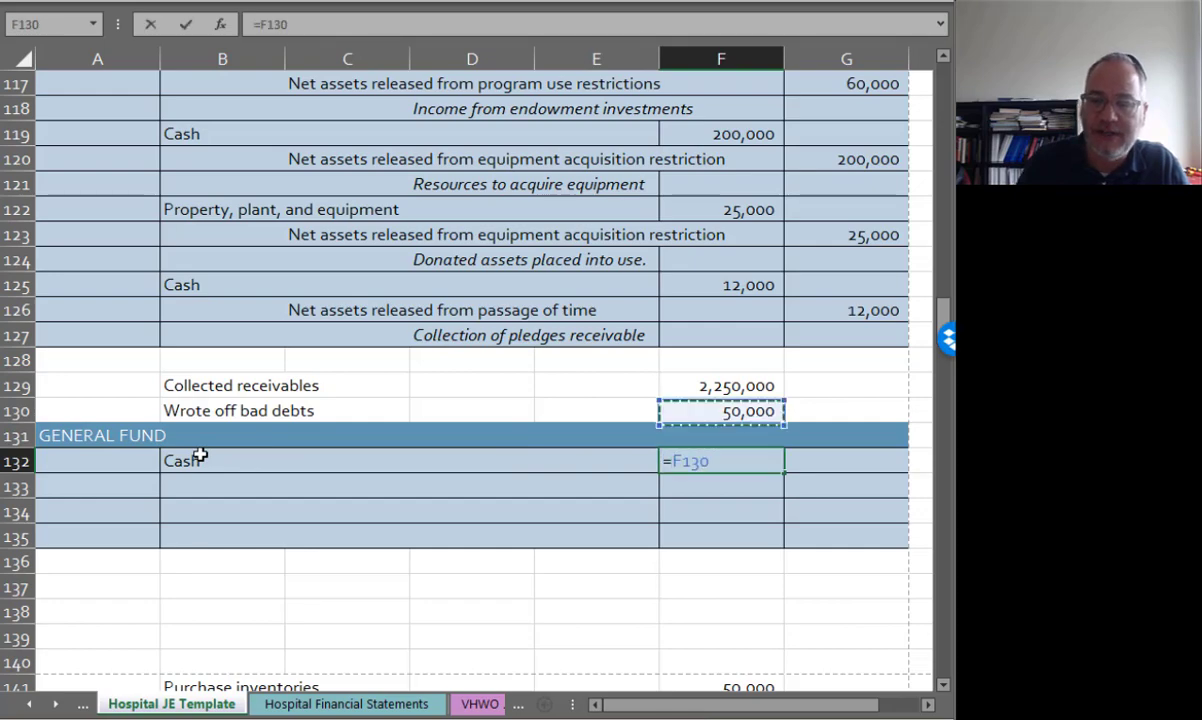
key("Up")
key("Return")
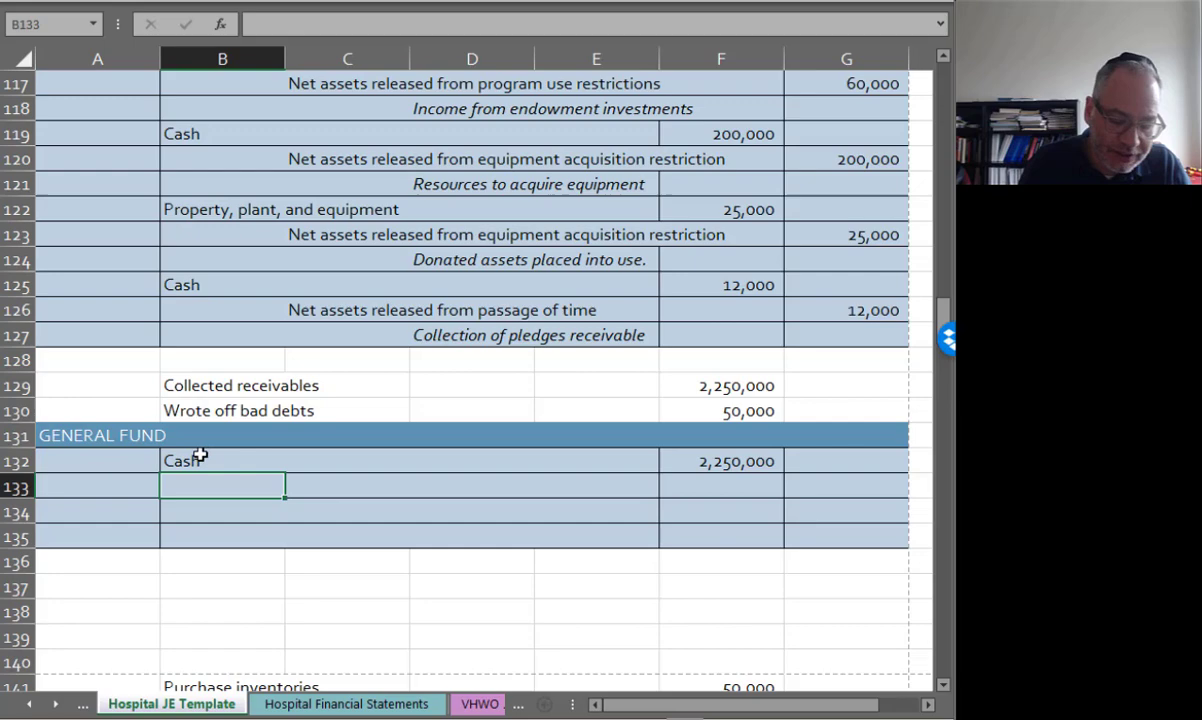
Step: Enter "Allowance for uncollectibles" in B133 and link its debit in F133 to the written-off bad debts amount (=F130)
type("Allowance for uncollectibles")
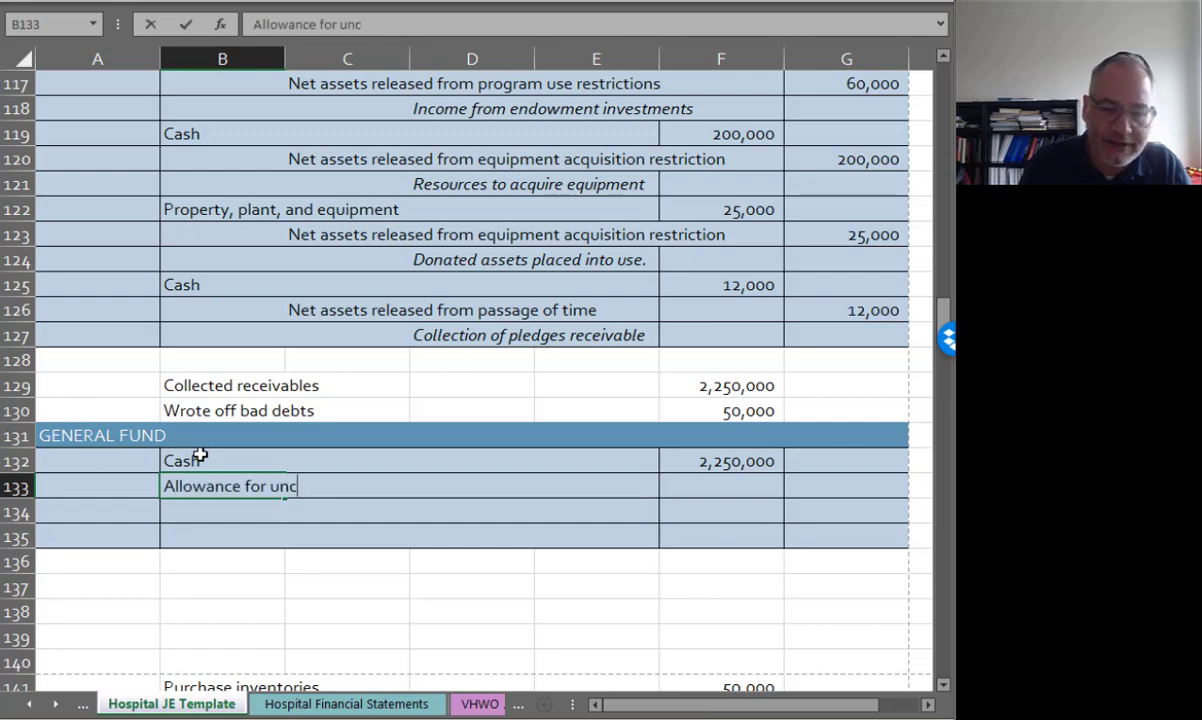
key("Tab")
key("Tab")
key("Tab")
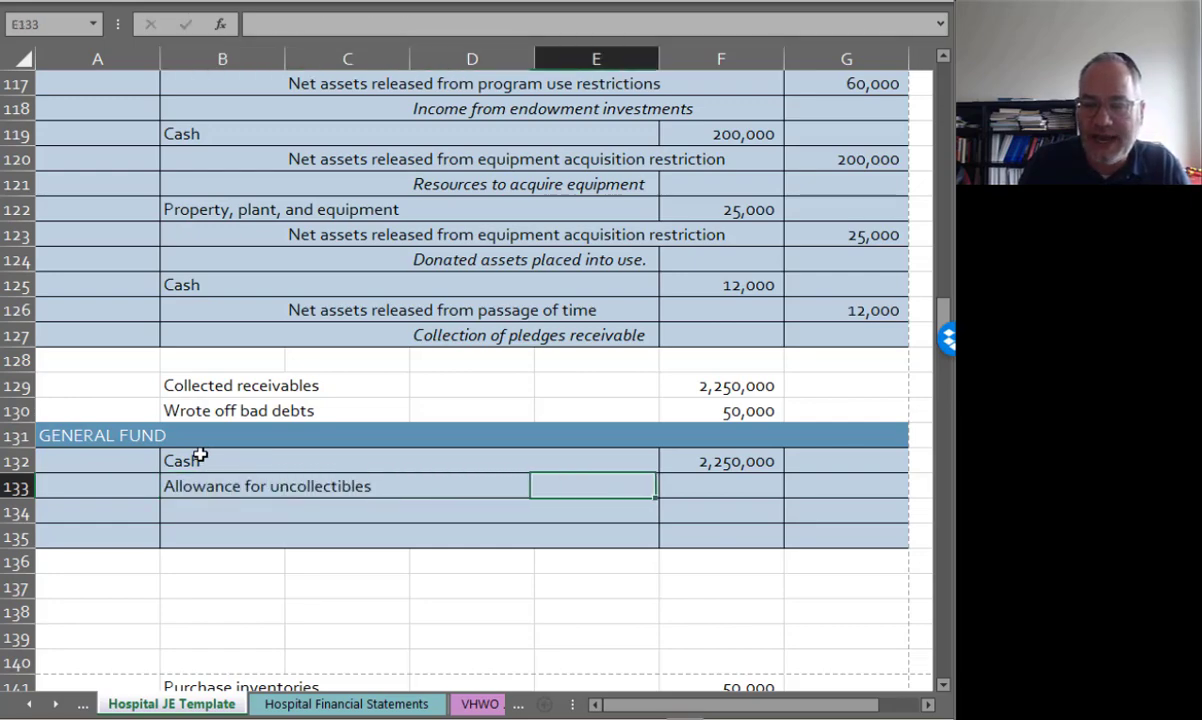
key("Tab")
type("=")
key("Up")
key("Up")
key("Up")
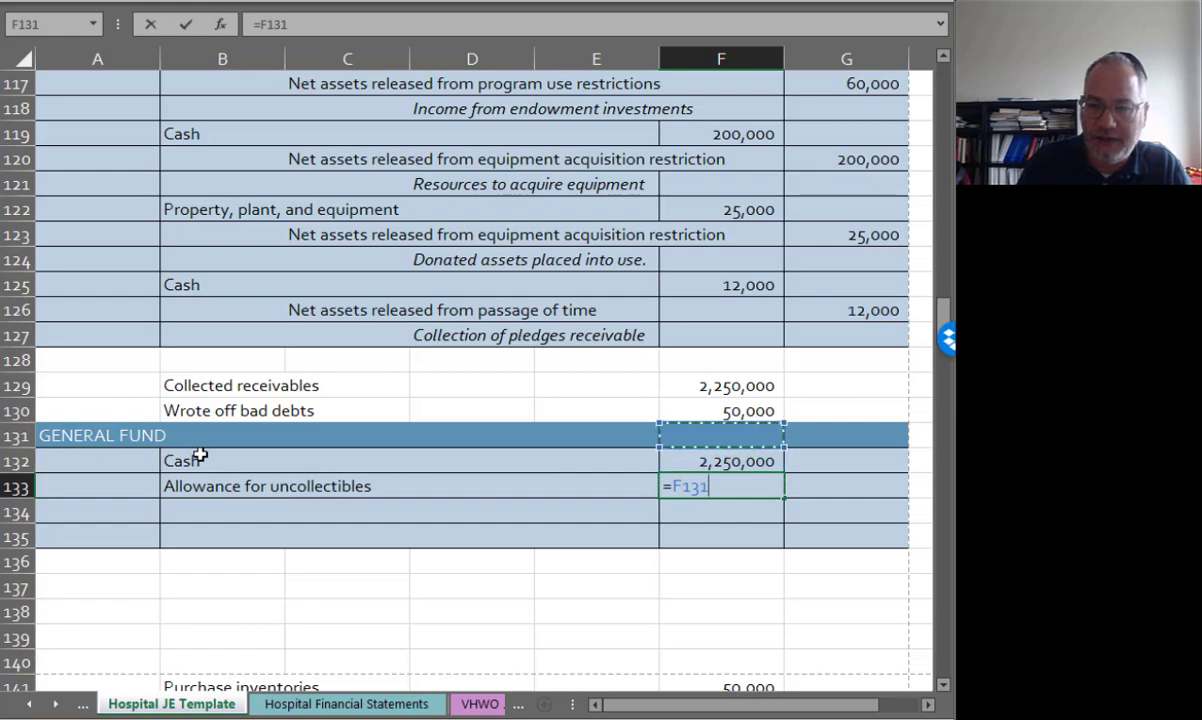
key("Return")
Step: Enter "Accounts receivable" in C134 as the credit account for the collections and write-offs
type("Accounts recei")
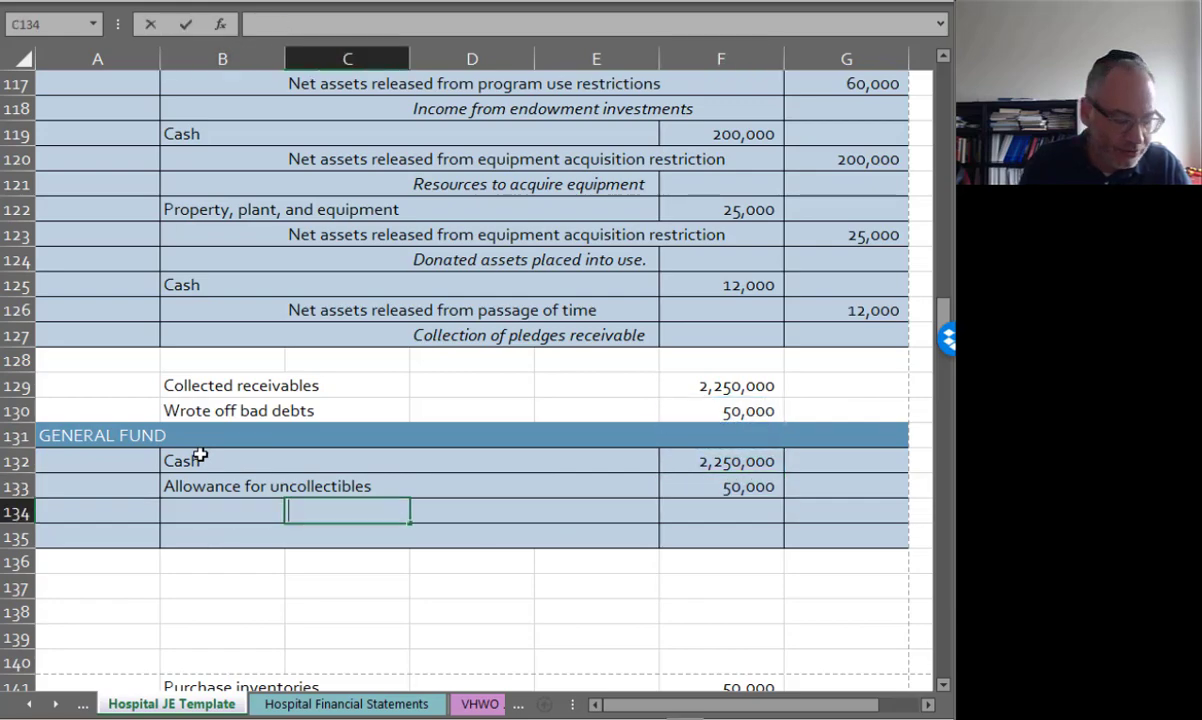
type("vable")
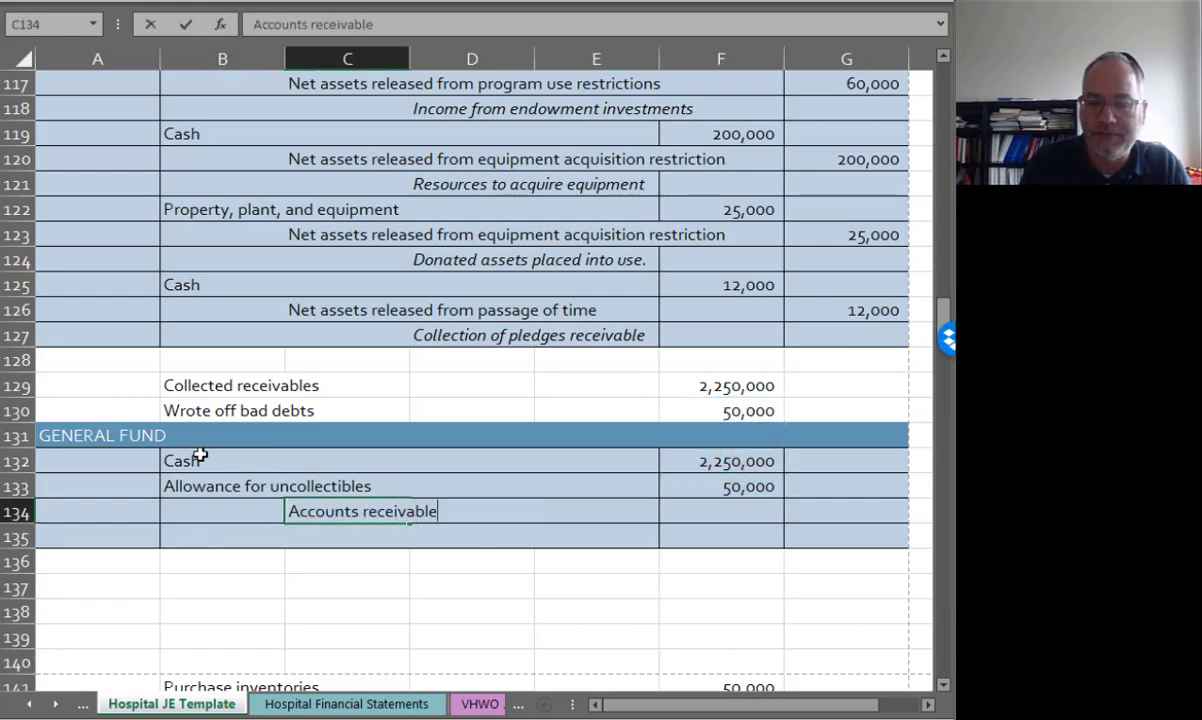
key("Tab")
key("Tab")
key("Tab")
key("Tab")
Step: Set the accounts receivable credit in G134 to the sum of the two debits (=F132+F133)
type("=")
key("Left")
key("Up")
key("Up")
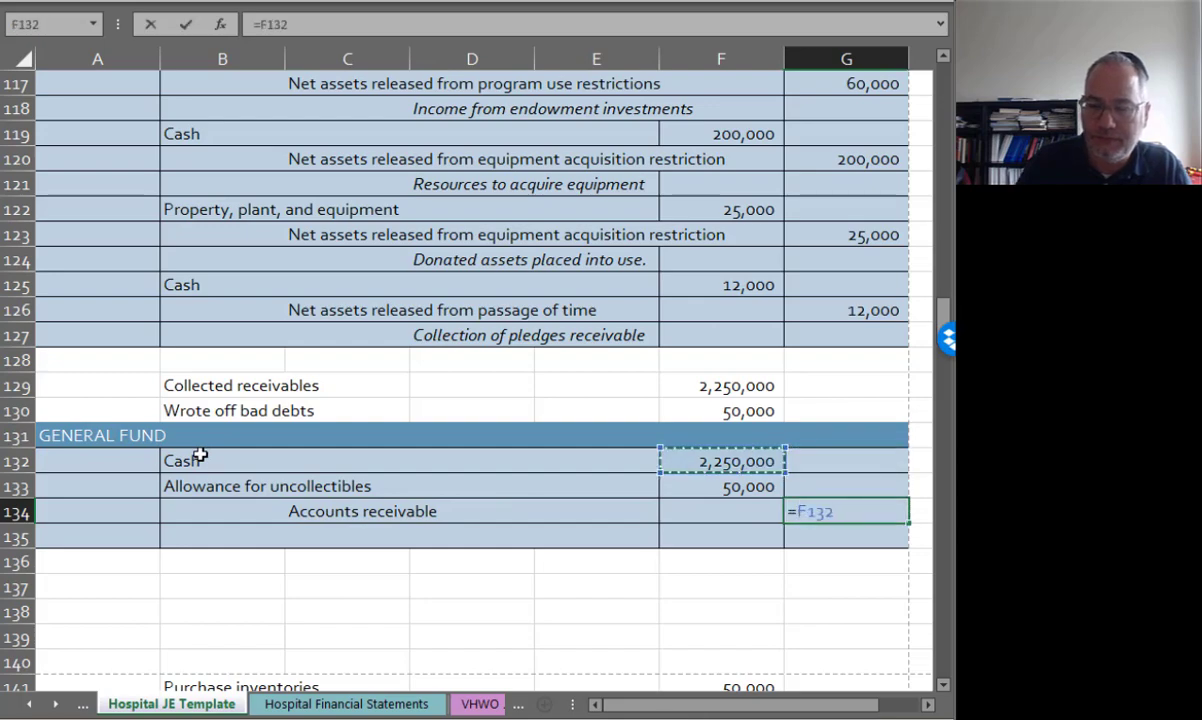
type("+")
key("Left")
key("Up")
key("Return")
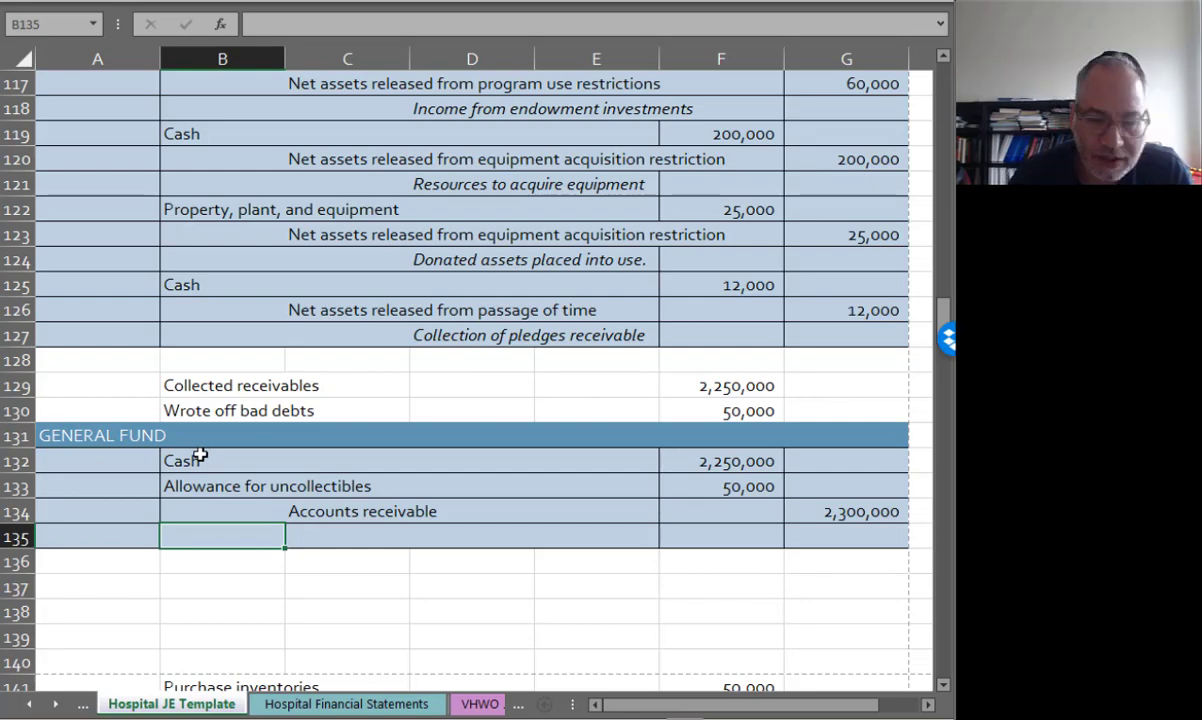
Step: Enter "Inventory" in B143 and link its debit in F143 to the purchased inventories amount (=F141)
scroll(197, 462, "down", 3)
left_click(189, 510)
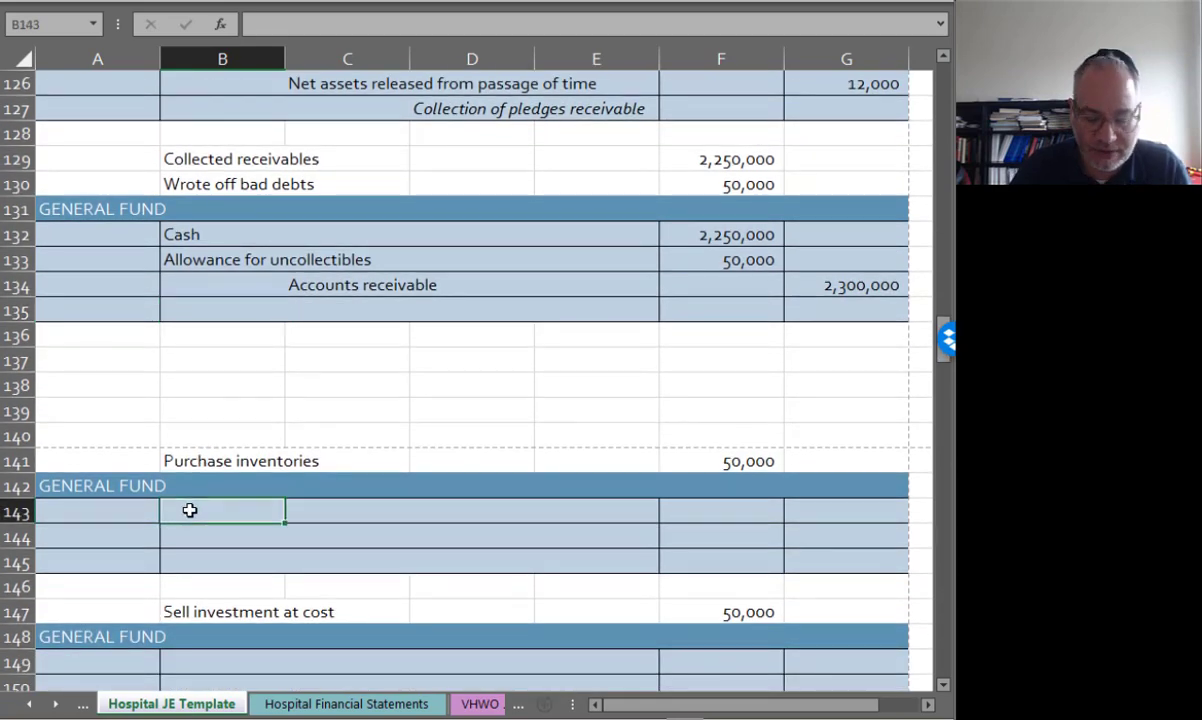
type("Inventory")
key("Tab")
key("Tab")
key("Tab")
key("Tab")
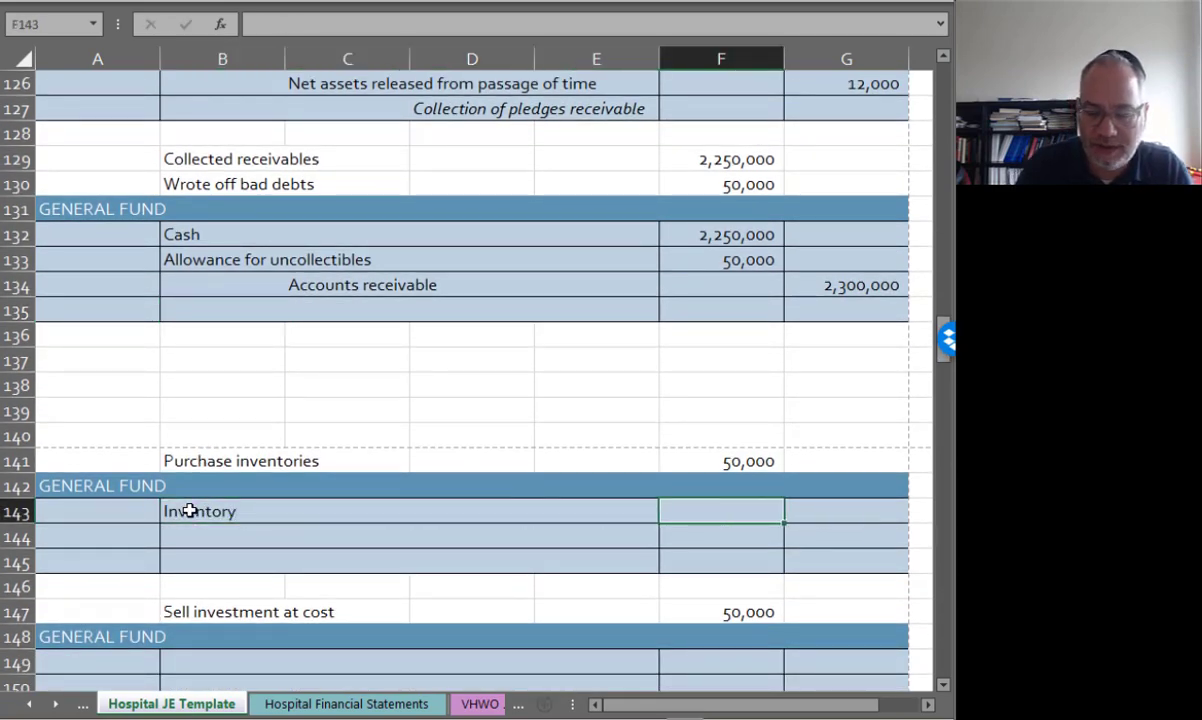
type("=")
key("Up")
key("Up")
key("Return")
Step: Enter "Cash" in C144 and link its credit in G144 to the inventory debit (=F143)
type("Cash")
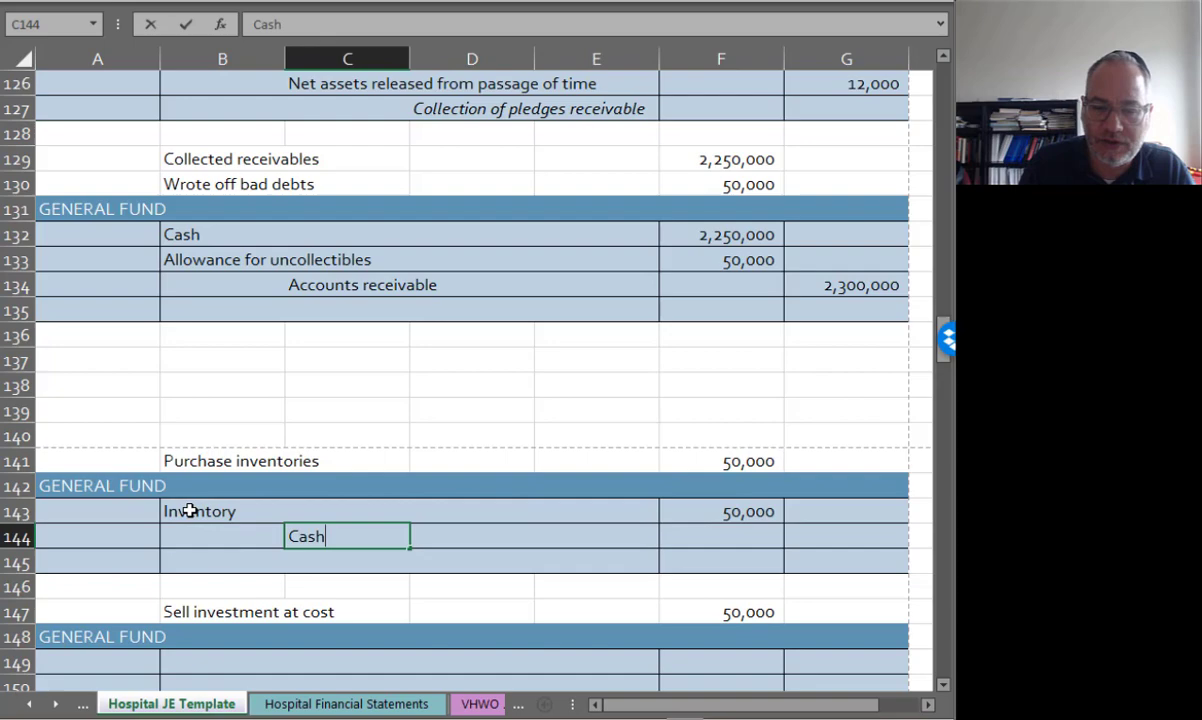
key("Tab")
key("Tab")
key("Tab")
key("Tab")
type("=")
key("Up")
key("Left")
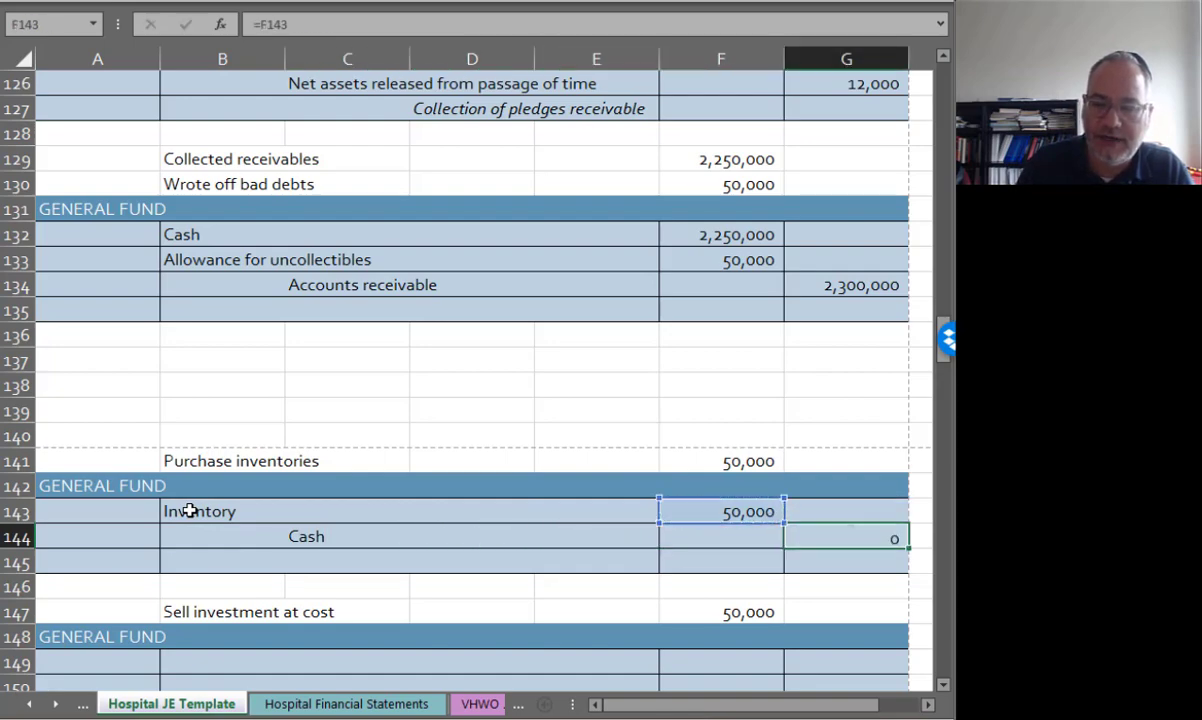
key("Return")
Step: Enter "Cash" in B149 and link its debit in F149 to the investment sale amount (=F147)
key("Down")
key("Down")
key("Down")
key("Down")
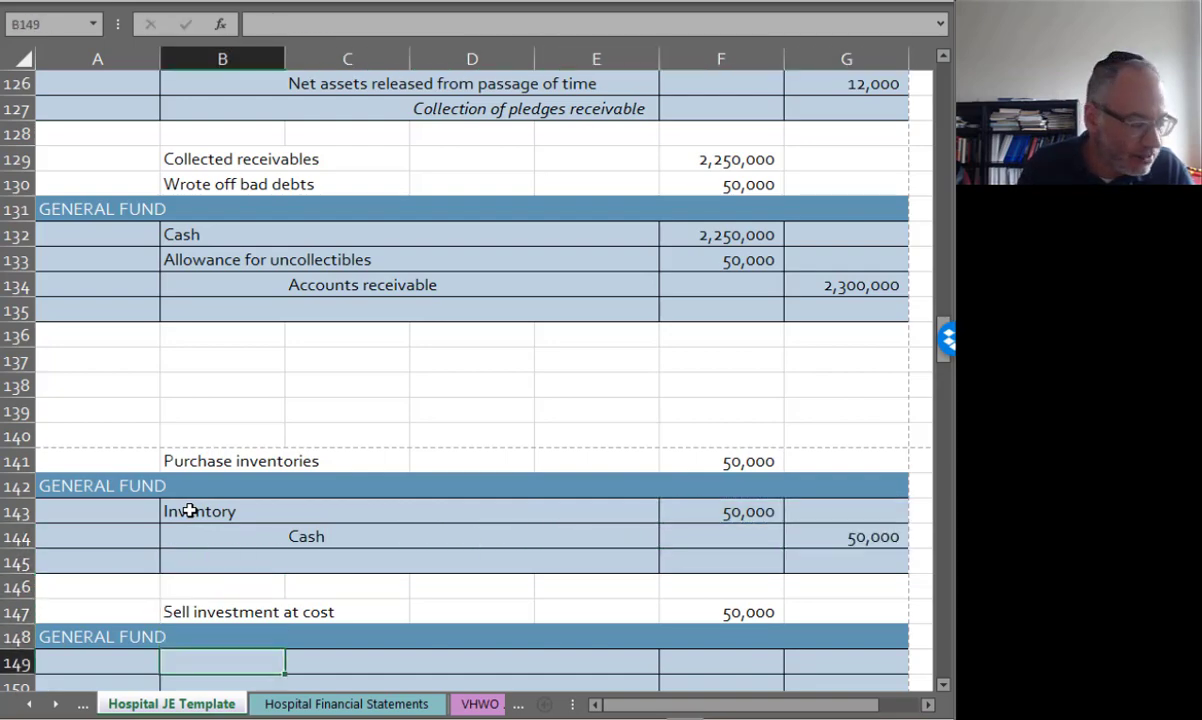
key("Up")
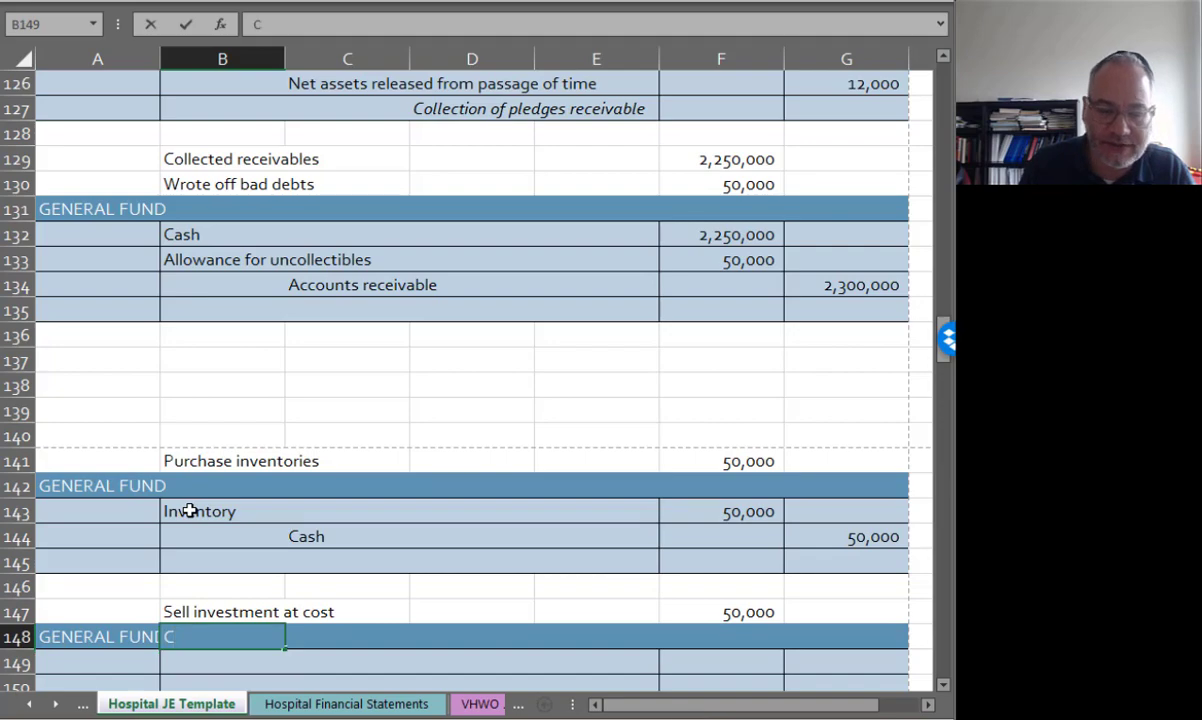
key("Down")
type("Cash")
key("Tab")
key("Tab")
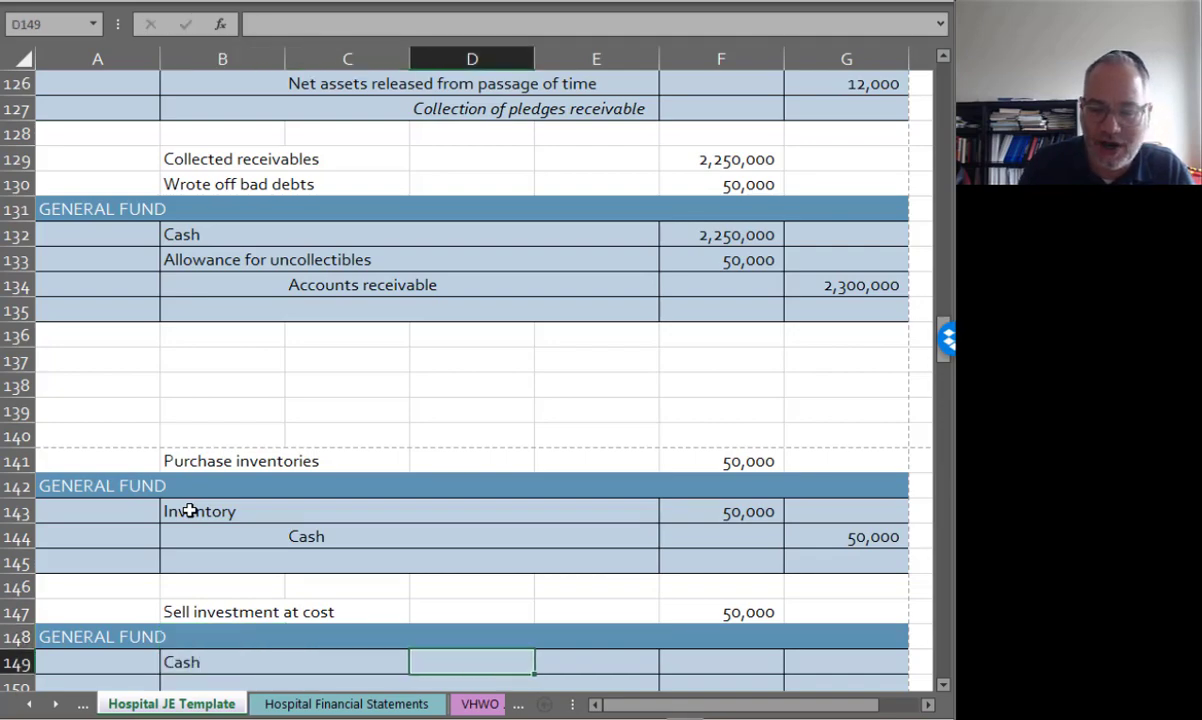
key("Tab")
key("Tab")
type("=")
key("Up")
key("Up")
key("Return")
Step: Enter "Investment" in C150 and link its credit in G150 to the cash debit (=F149)
key("Right")
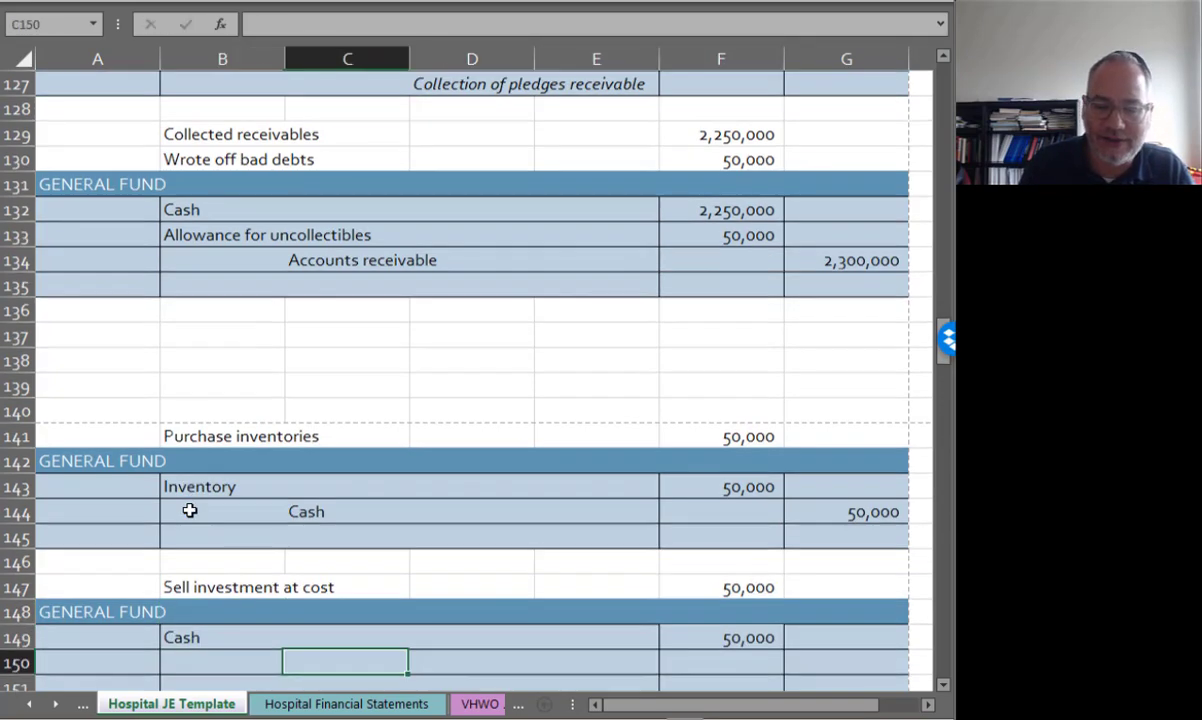
type("Investment")
key("Tab")
key("Tab")
key("Tab")
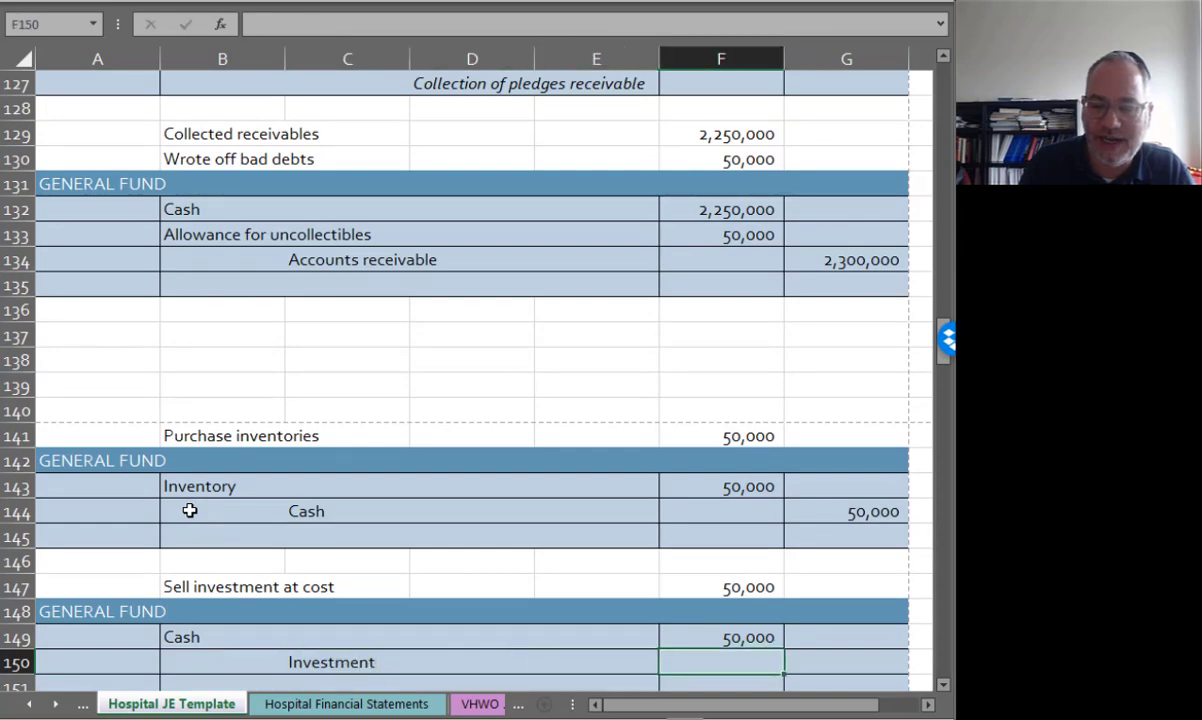
key("Tab")
type("=")
key("Up")
key("Left")
key("Return")
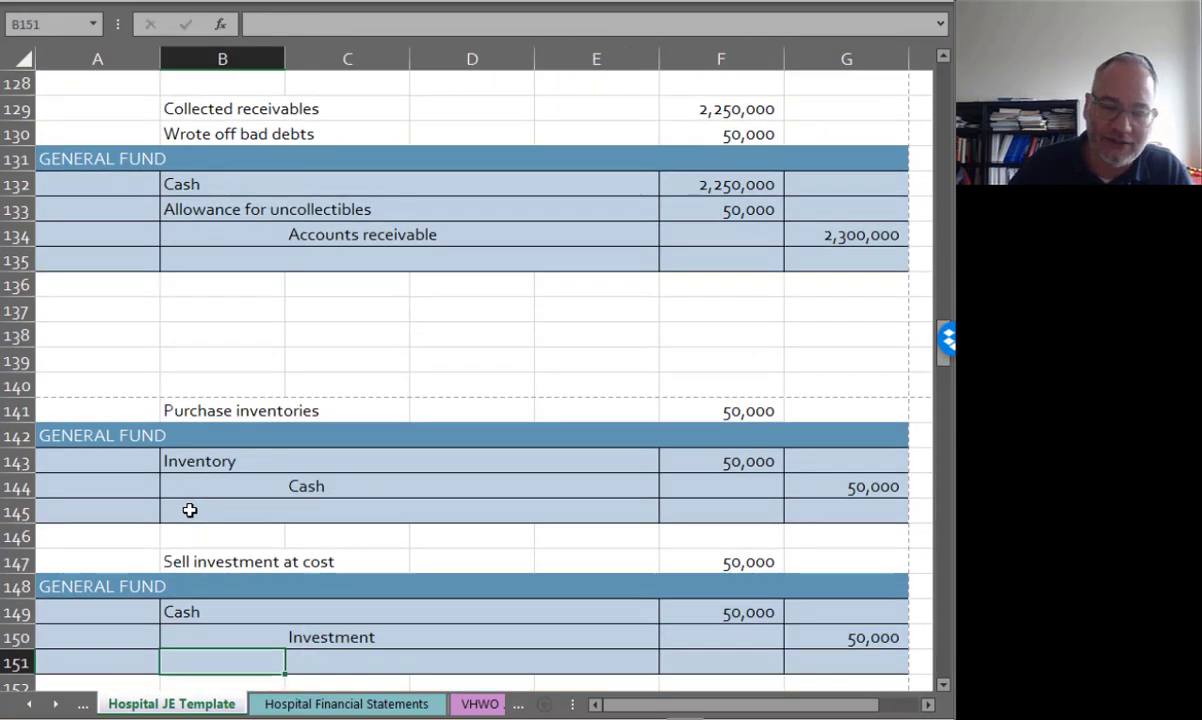
Step: Enter "Poperty, plant, and equipment" in B155 as the debit account for the equipment purchase
scroll(190, 510, "down", 3)
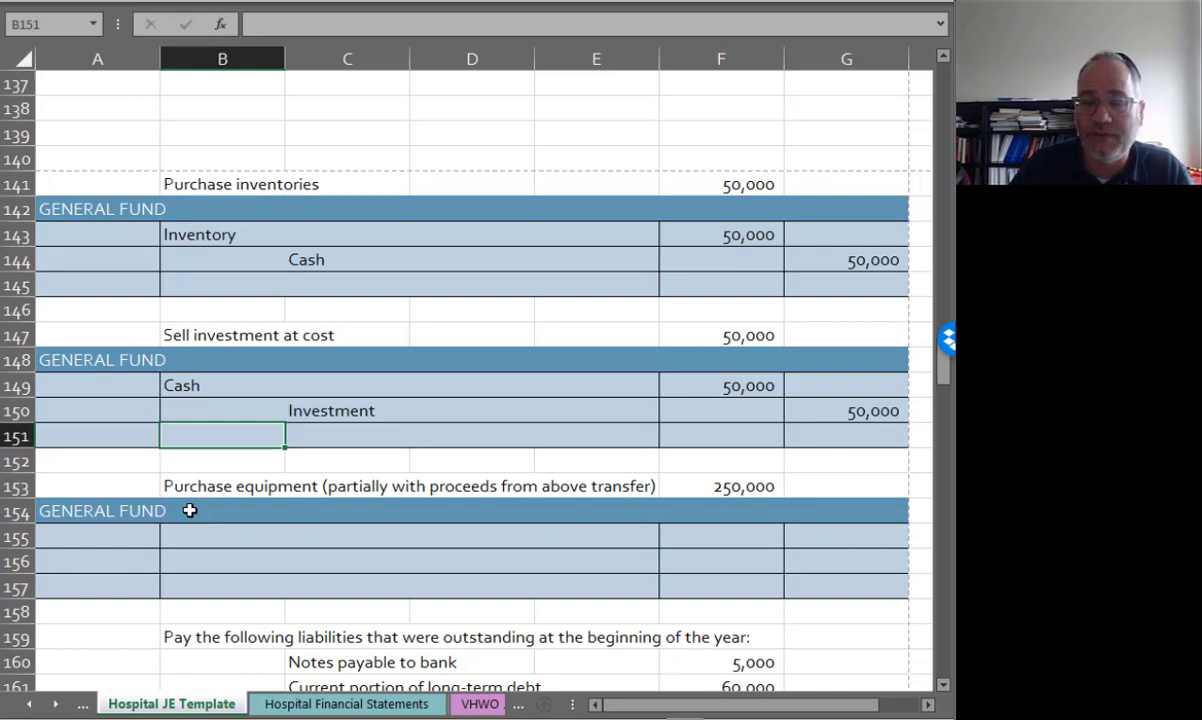
key("Down")
key("Down")
key("Down")
key("Down")
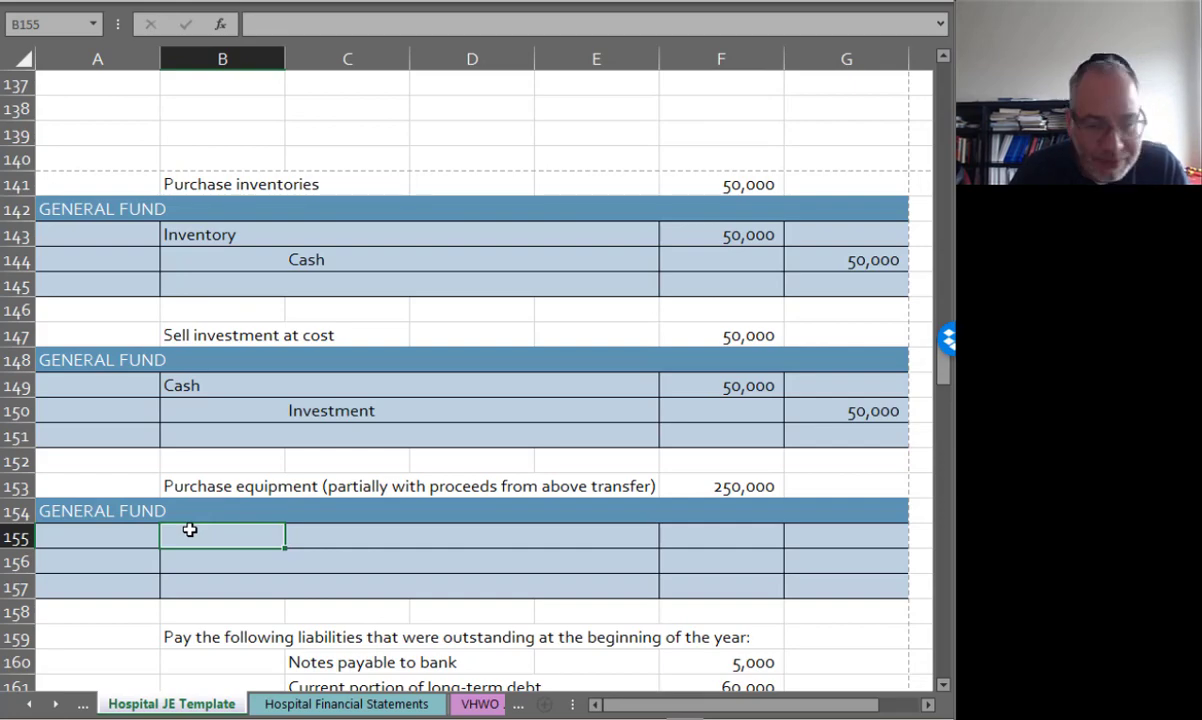
type("P")
key("BackSpace")
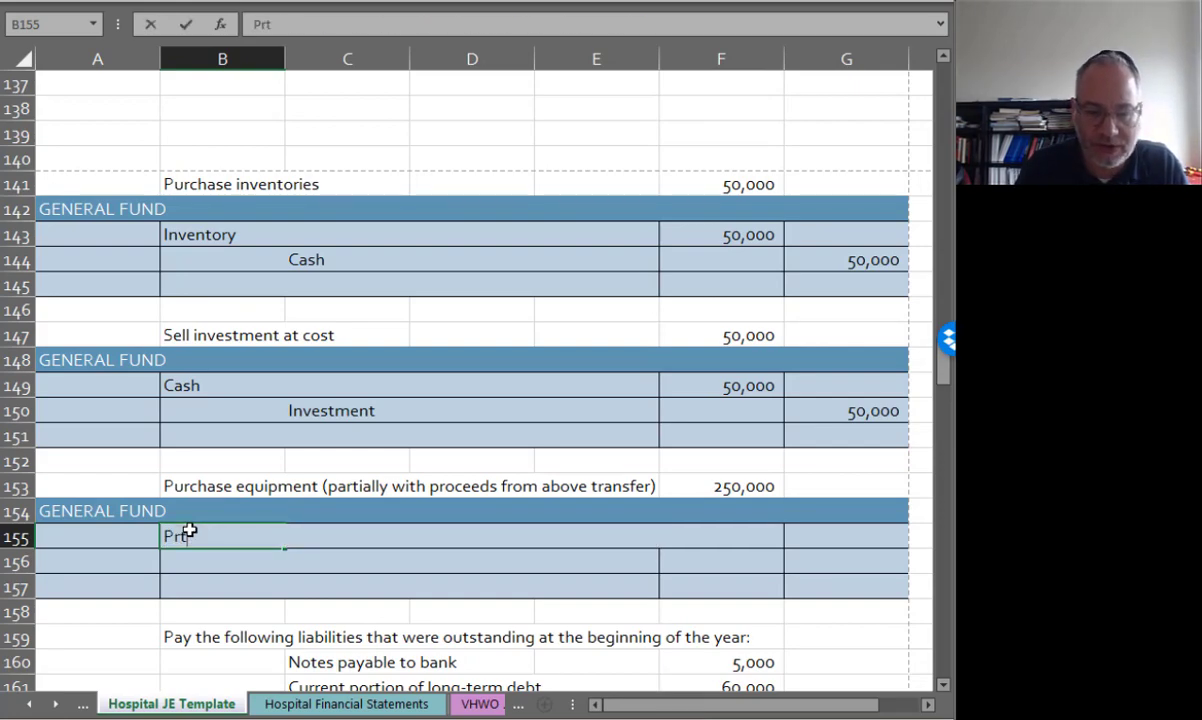
type("operaty,")
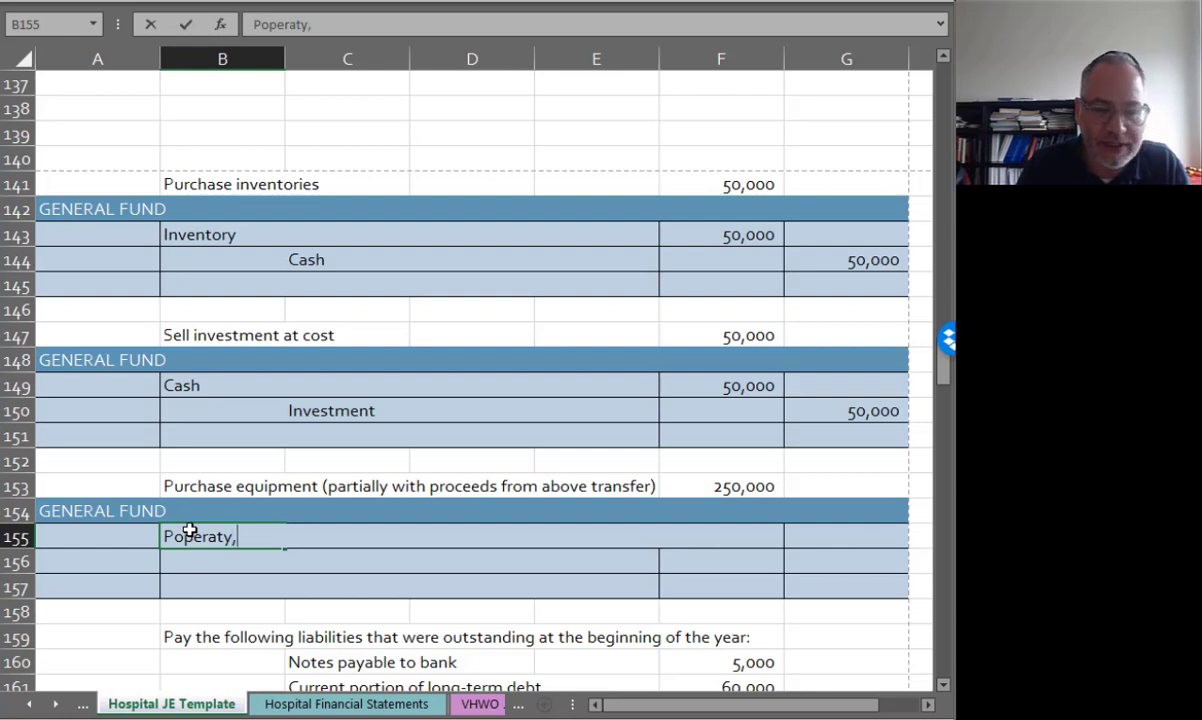
key("BackSpace")
key("BackSpace")
key("BackSpace")
key("BackSpace")
key("BackSpace")
type("rty")
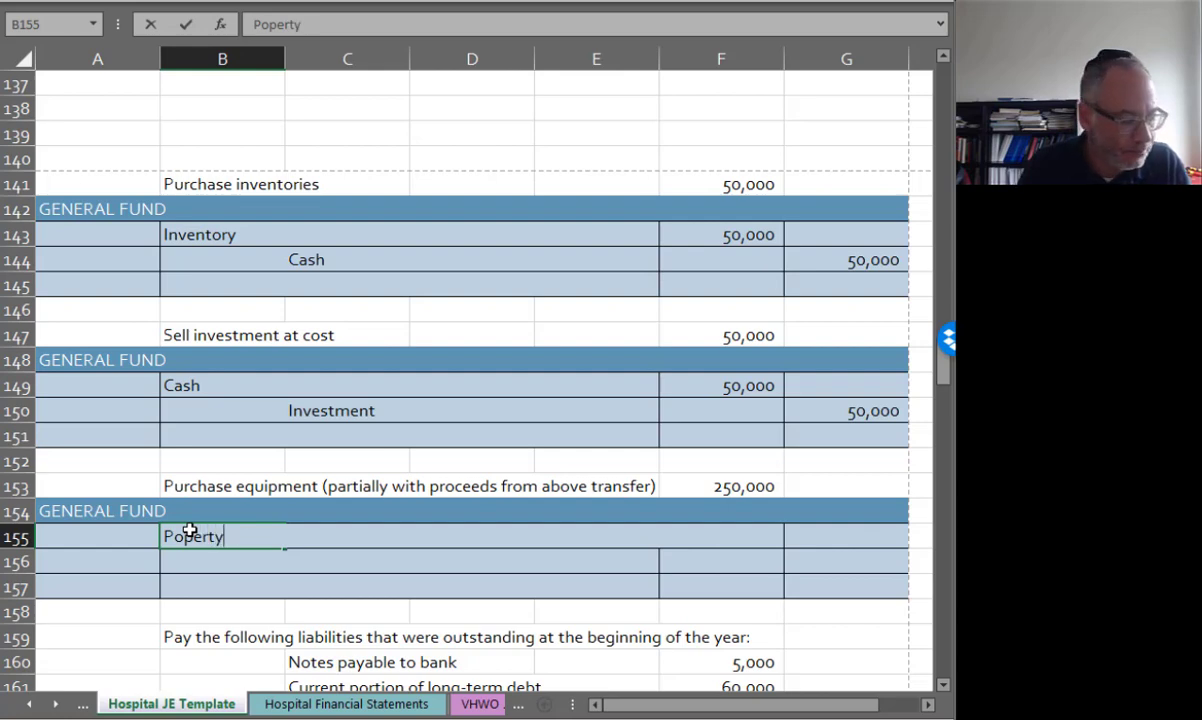
type(", plant, and equipment")
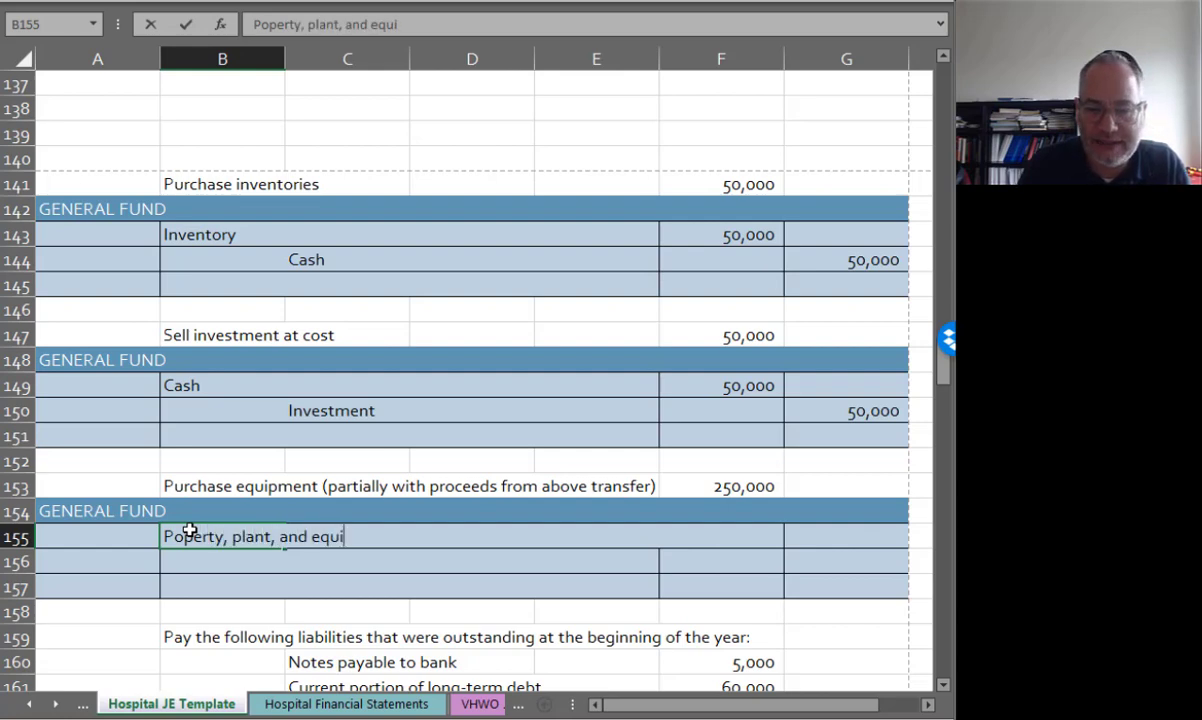
Step: Link the equipment debit in F155 to the purchase equipment amount (=F153)
key("Tab")
key("Tab")
key("Tab")
key("Tab")
type("=")
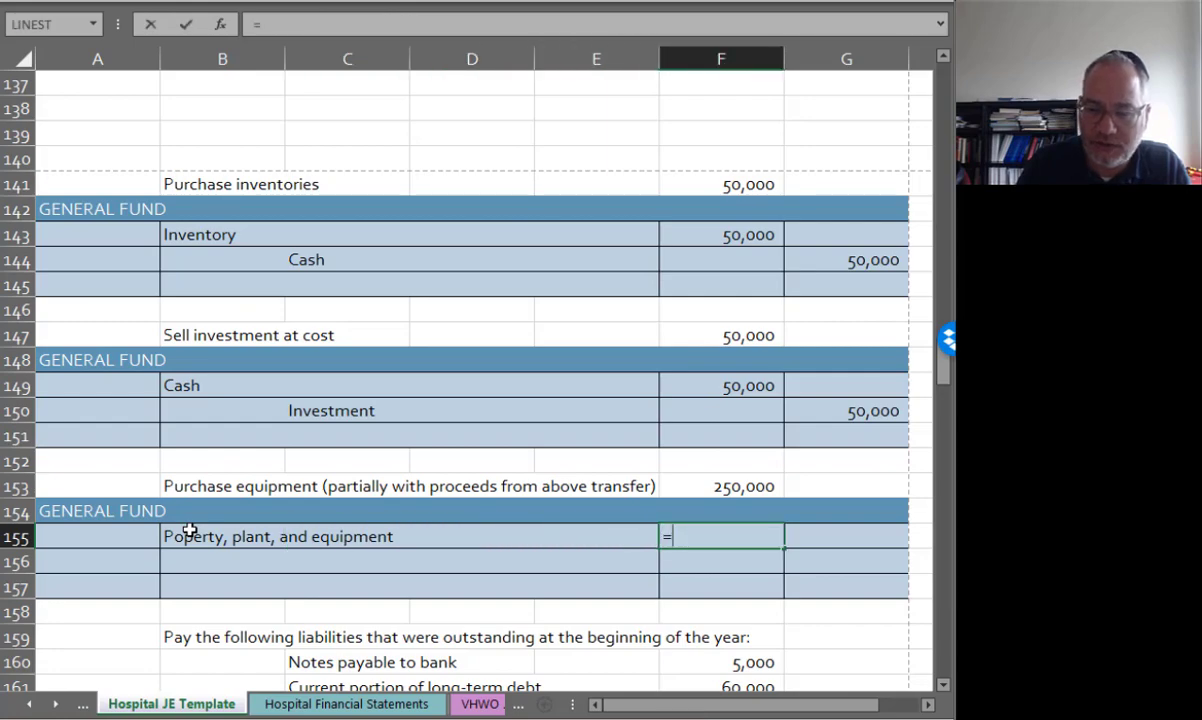
key("Up")
key("Up")
key("Return")
Step: Enter "Cash" in C156 and link its credit in G156 to the equipment debit (=F155)
key("Tab")
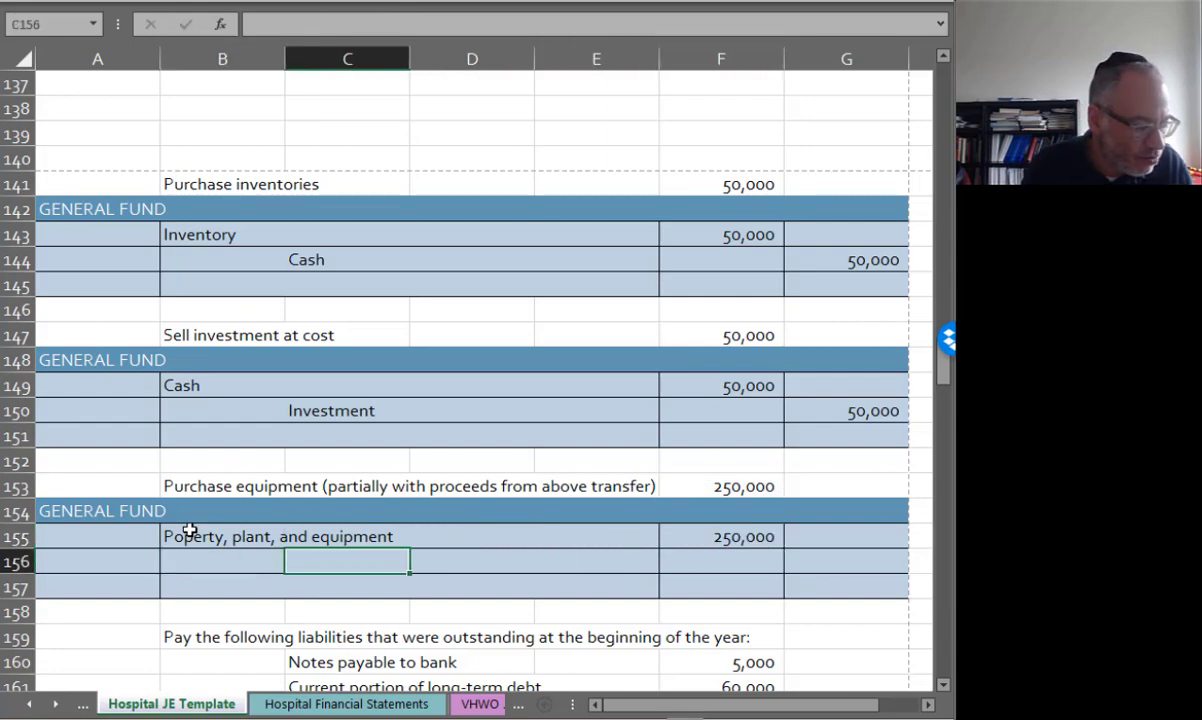
type("Cash")
key("Tab")
key("Tab")
key("Tab")
key("Tab")
type("=")
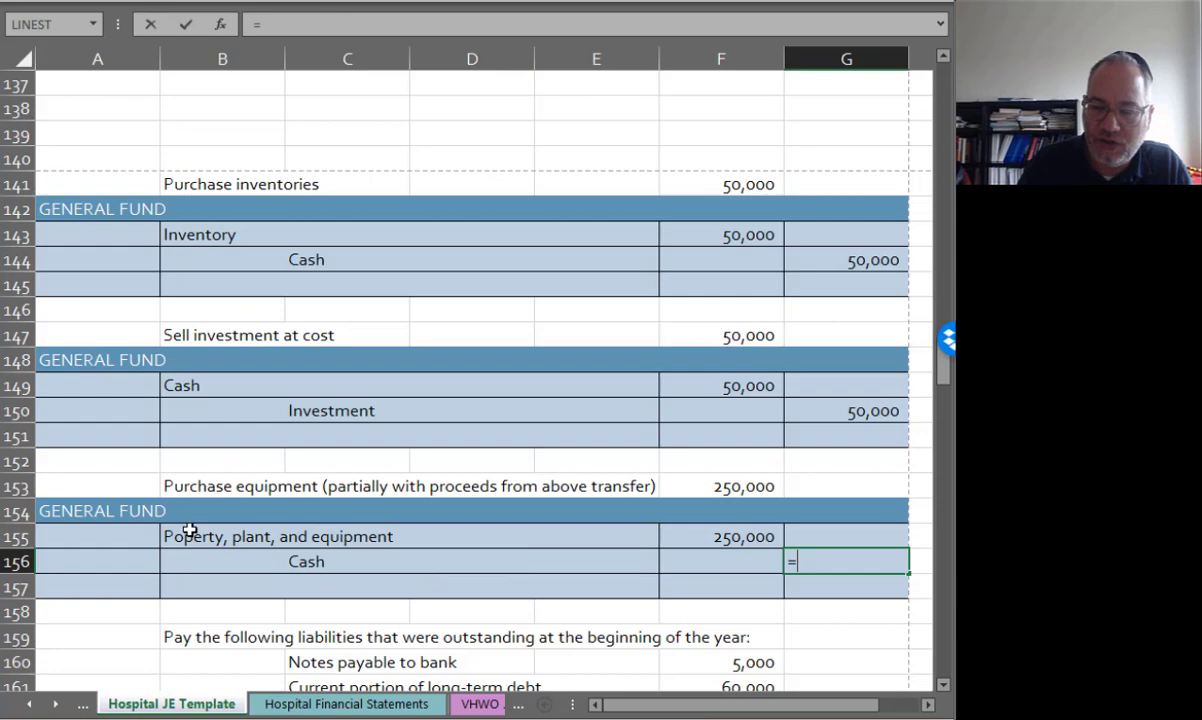
key("Up")
key("Left")
key("Return")
Step: Enter "Notes payable to bank" in B165 and link its debit in F165 to the listed liability amount (=F160)
scroll(200, 446, "down", 2)
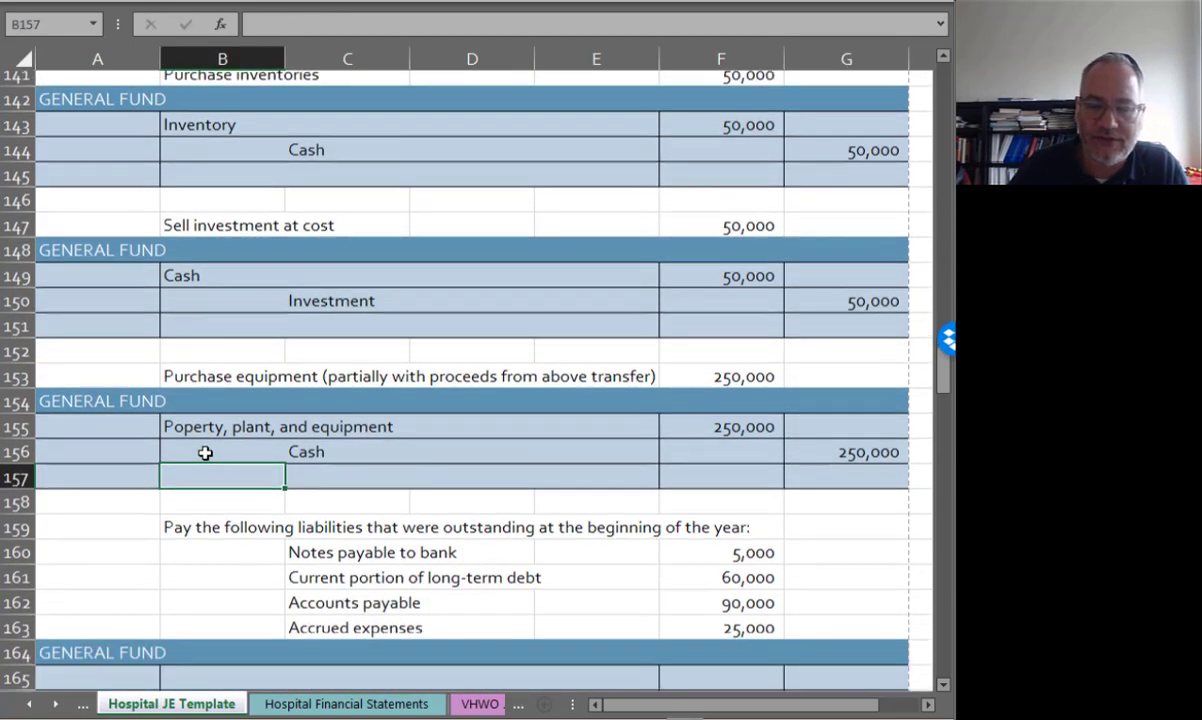
scroll(205, 453, "down", 3)
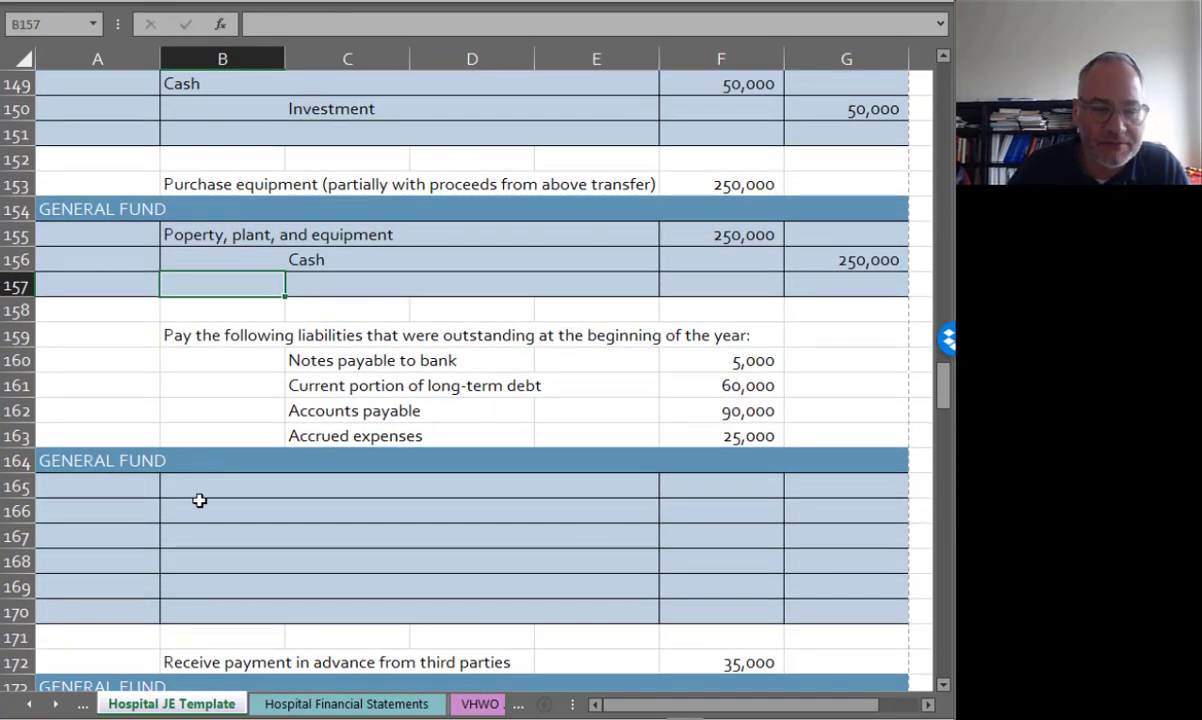
left_click(199, 491)
type("Notes payable to bank")
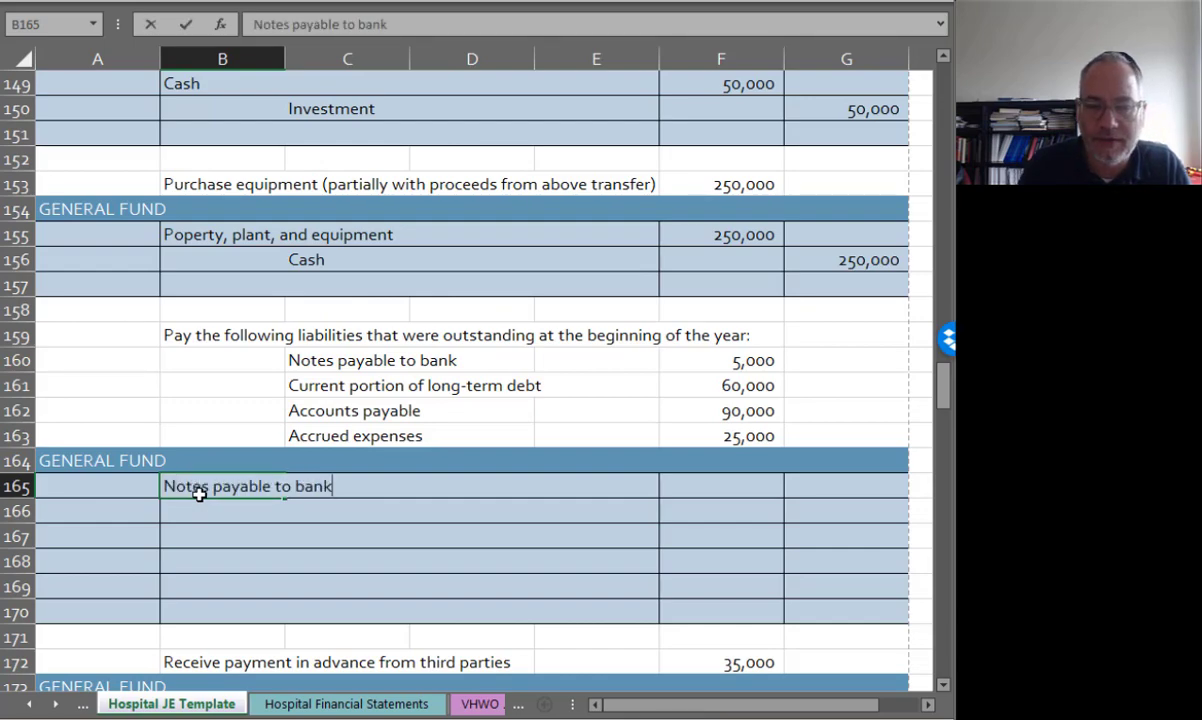
key("Tab")
key("Tab")
key("Tab")
key("Tab")
type("=")
key("Up")
key("Up")
key("Up")
key("Up")
key("Up")
key("Return")
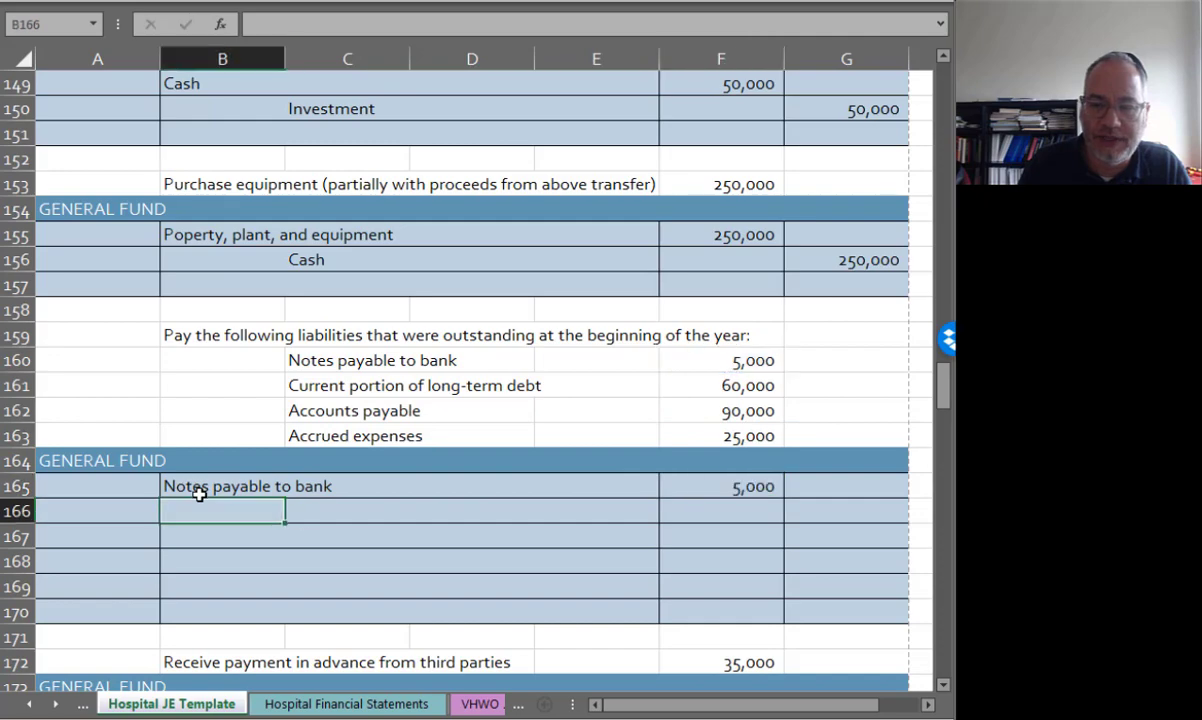
Step: Enter "Current portion of long-term debt" in B166 and link its debit in F166 to the listed amount (=F161)
type("Current ")
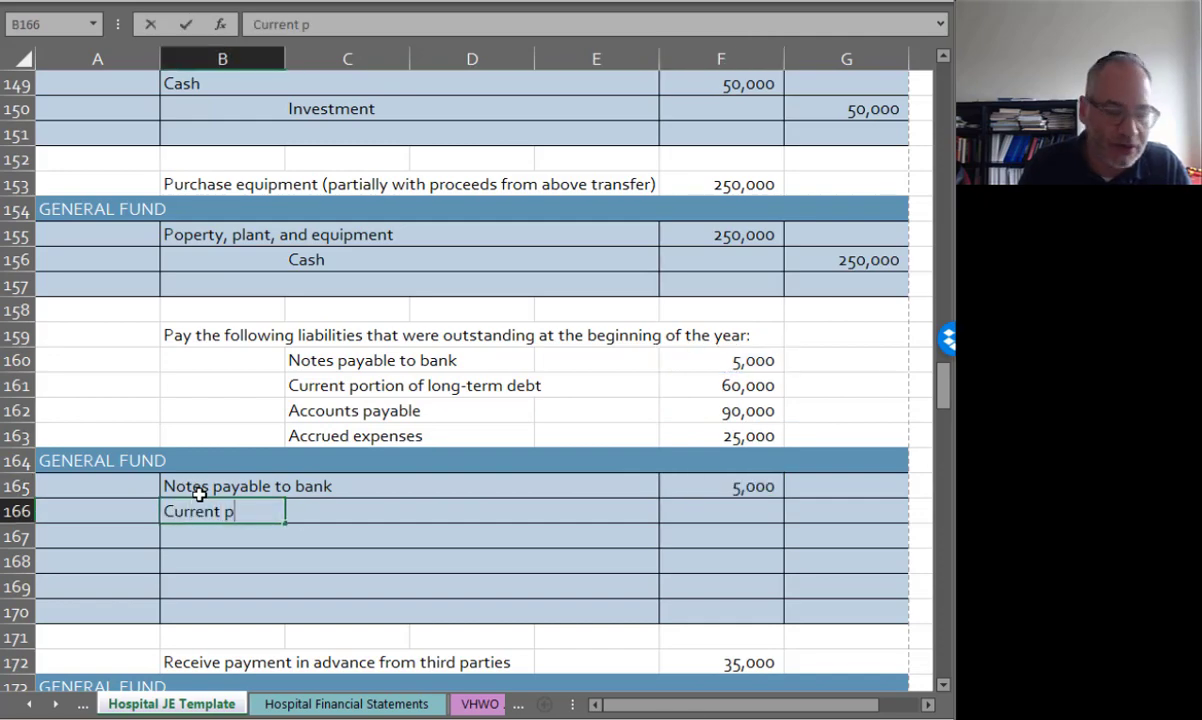
type("portion of lo")
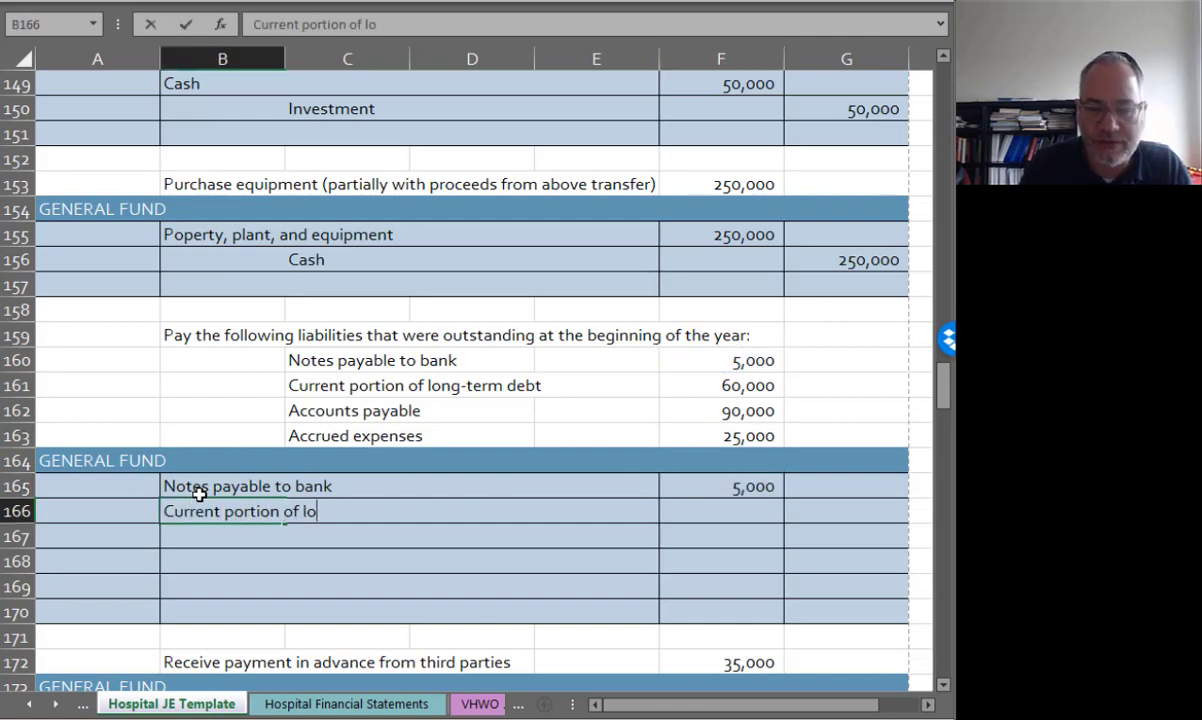
type("ng-term debt")
key("Tab")
key("Tab")
key("Tab")
key("Tab")
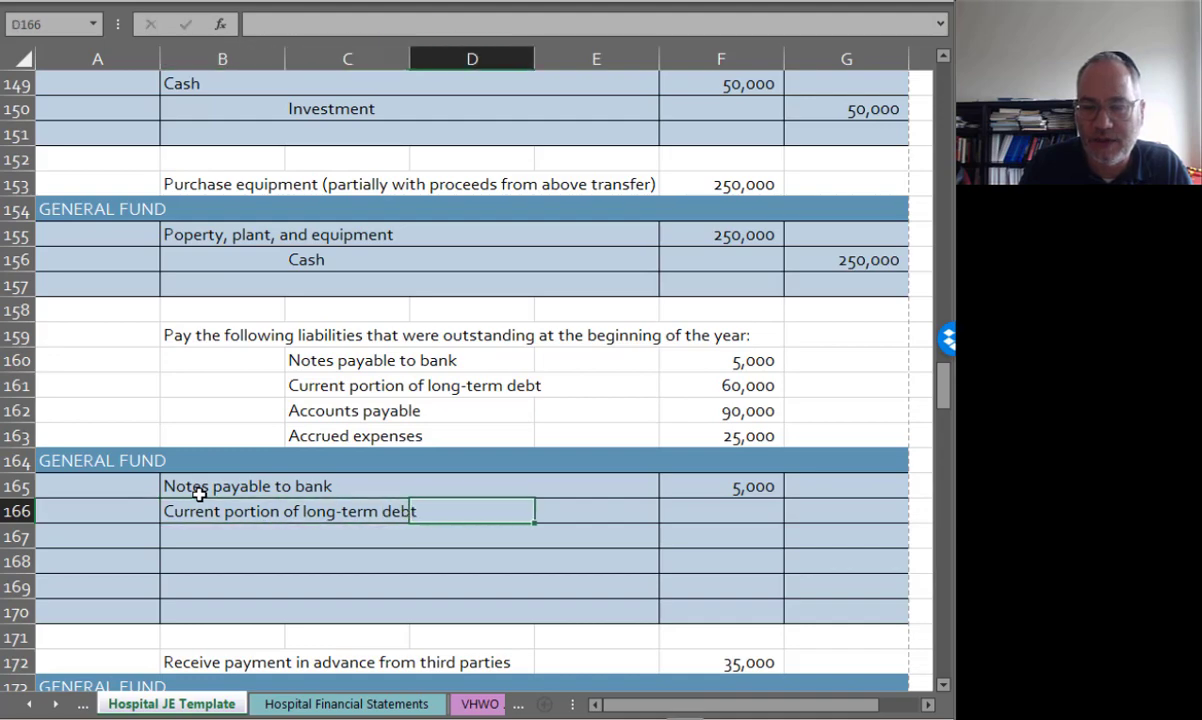
type("=")
key("Up")
key("Up")
key("Up")
key("Up")
key("Up")
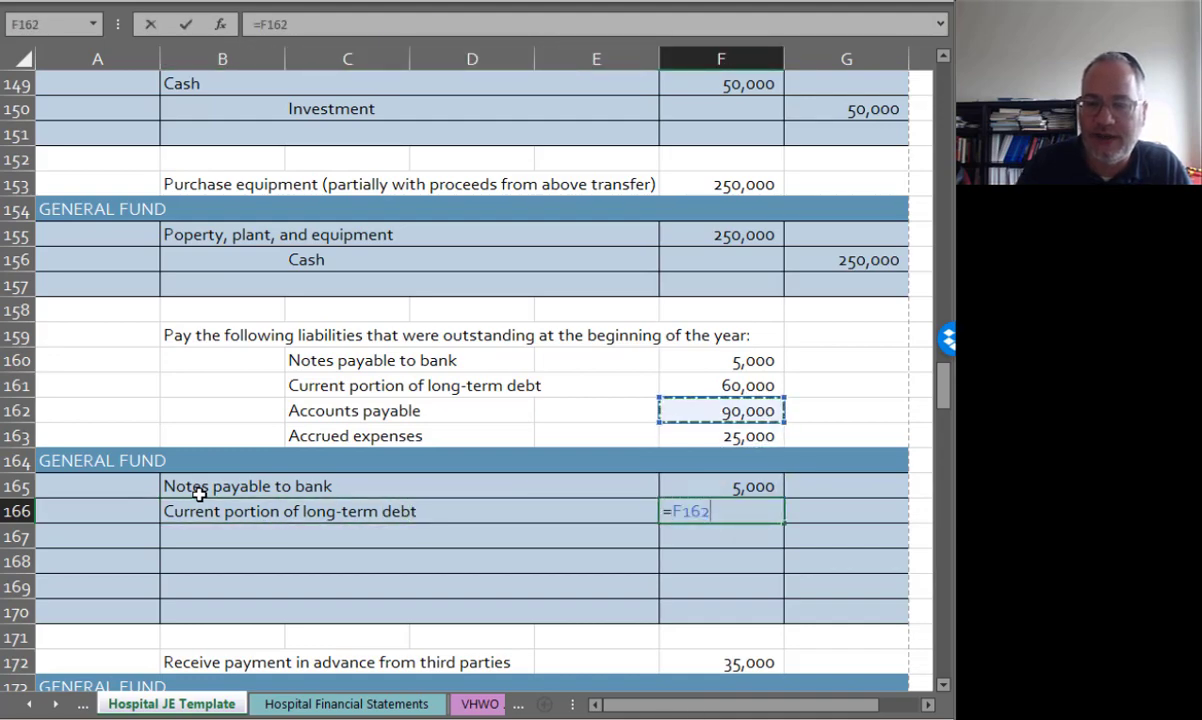
key("Return")
Step: Enter "Accounts payable" in B167 and link its debit in F167 to the listed amount (=F162)
type("Accounts payable")
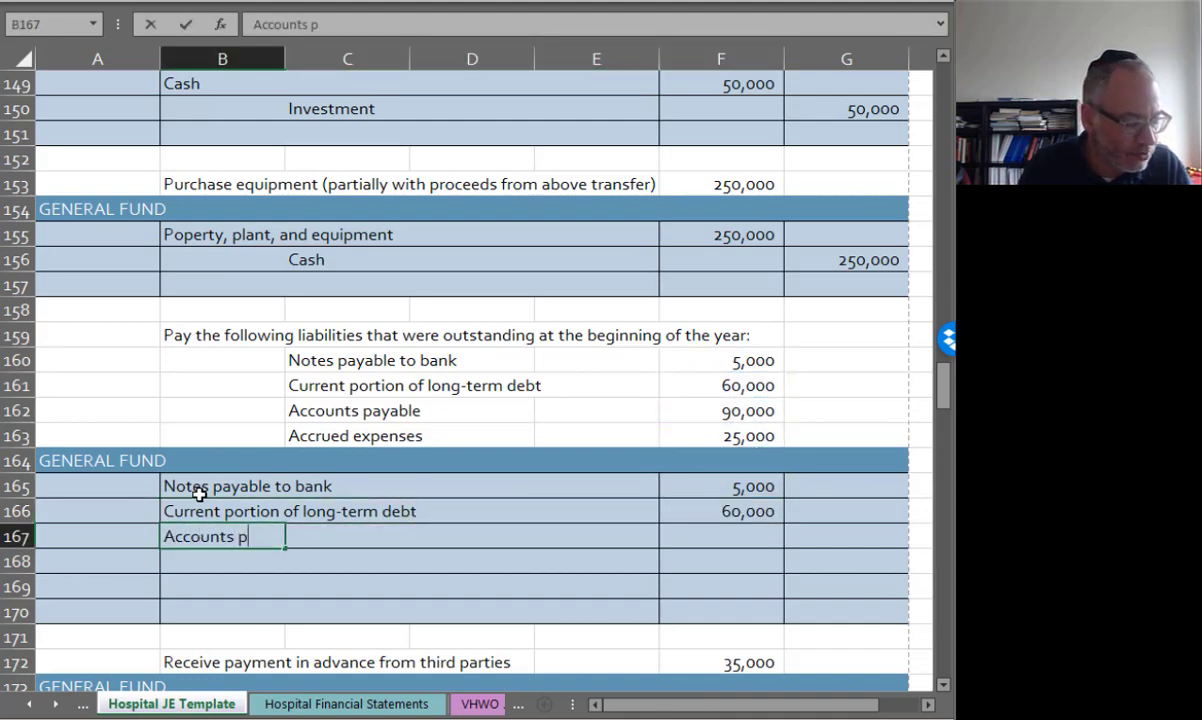
key("Tab")
key("Tab")
key("Tab")
key("Tab")
type("=")
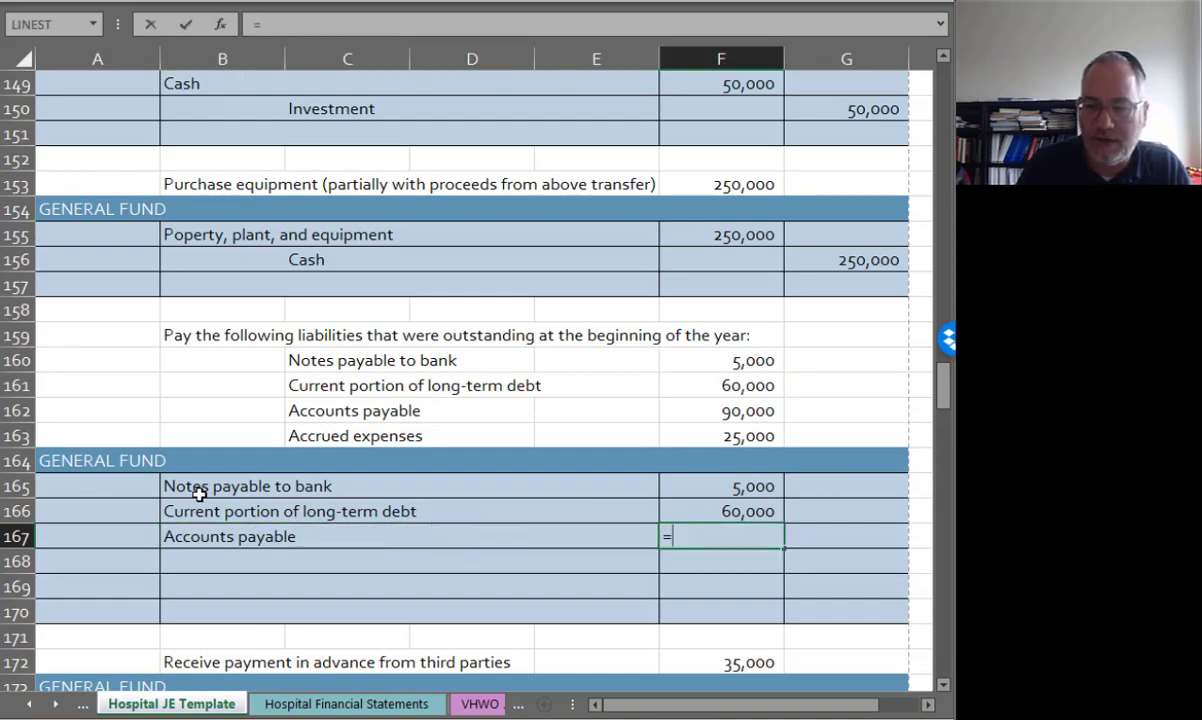
key("Up")
key("Up")
key("Up")
key("Up")
key("Up")
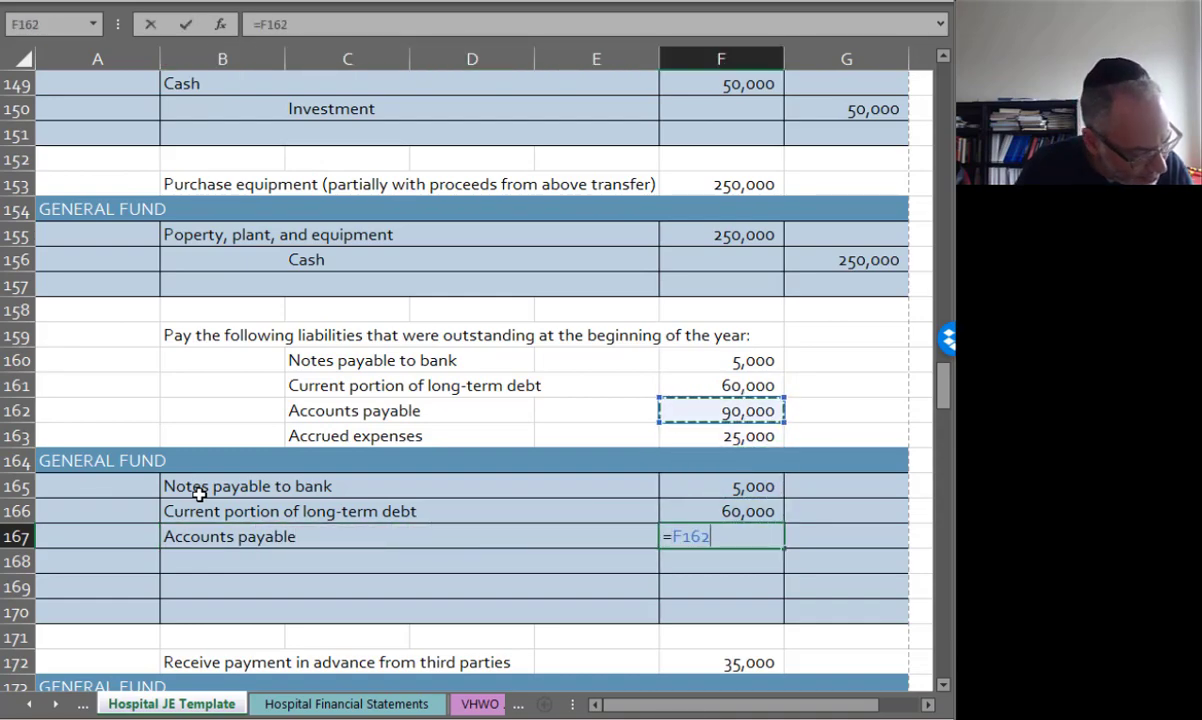
key("Return")
Step: Enter "Accrued expenses" in B168 and link its debit in F168 to the listed amount (=F163)
type("Accounts payablereu")
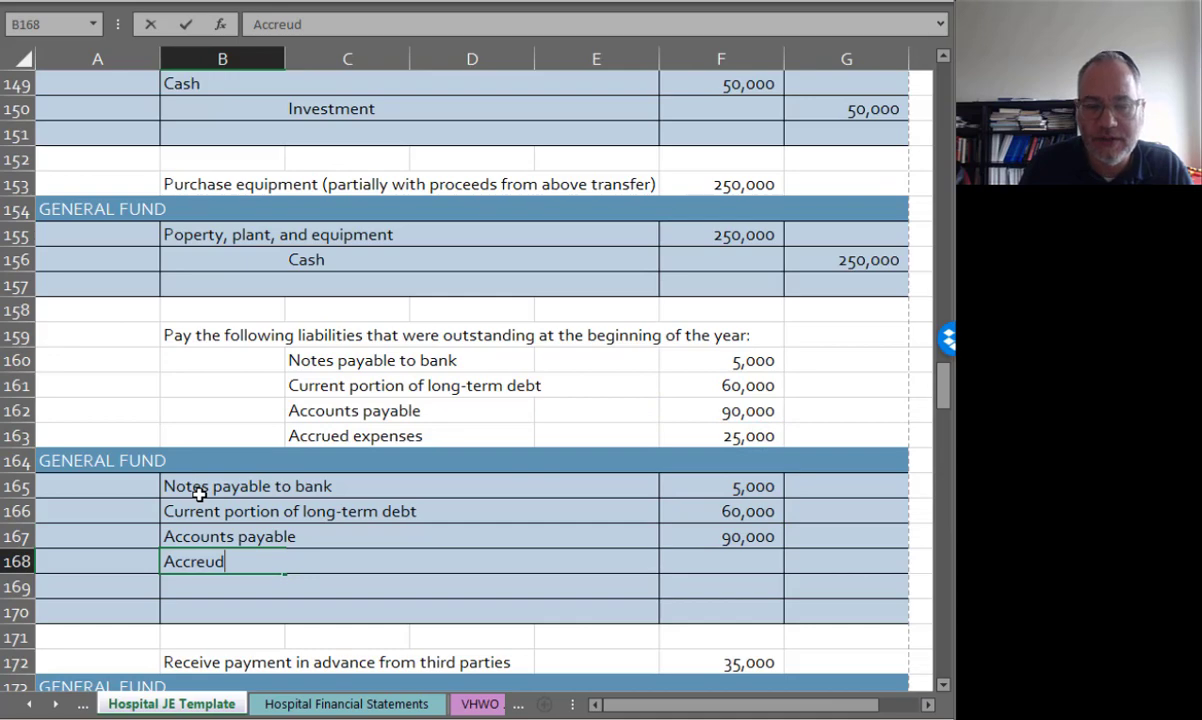
key("BackSpace")
key("BackSpace")
key("BackSpace")
type("ued expenses")
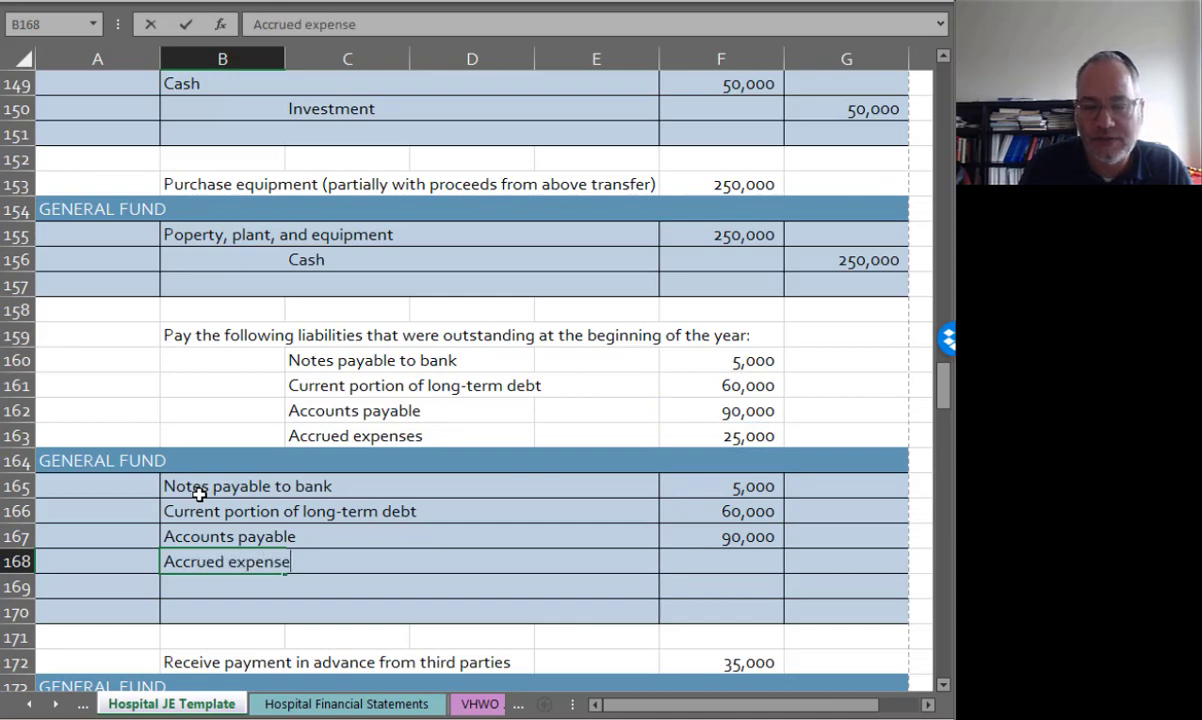
key("Tab")
key("Tab")
key("Tab")
key("Tab")
type("=")
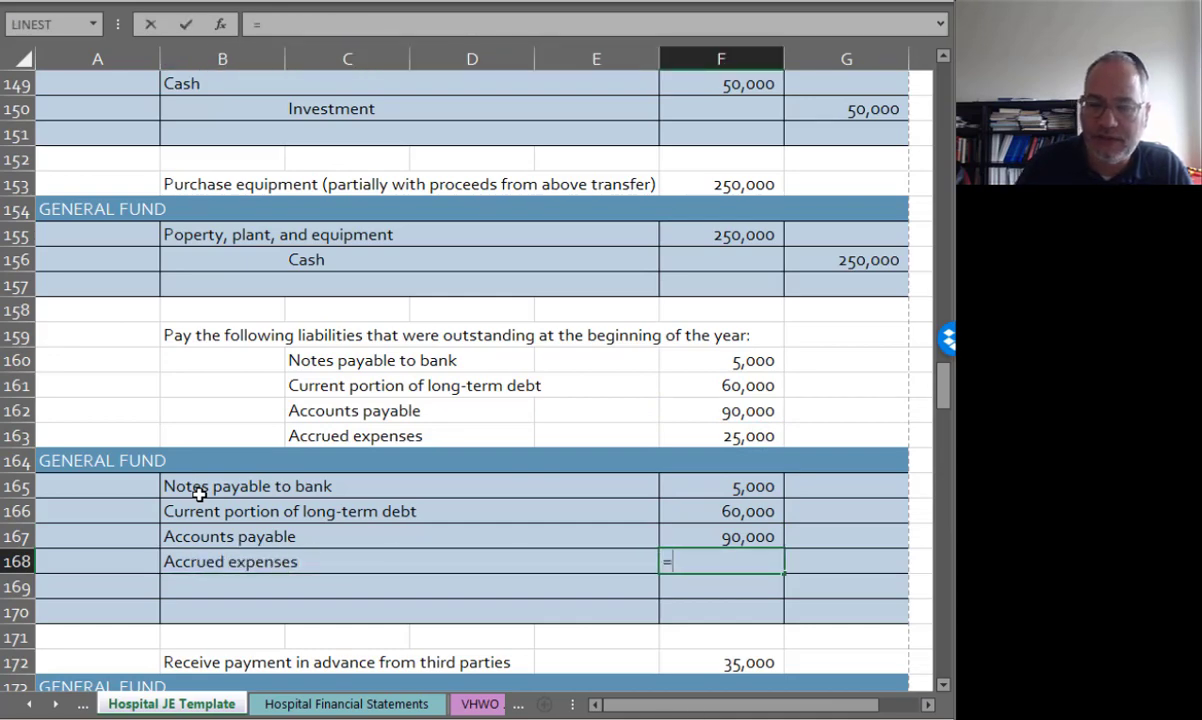
key("Up")
key("Up")
key("Up")
key("Up")
key("Up")
key("Return")
Step: Enter "Cash" in C169 and set its credit in G169 to the sum of the four liability debits (=SUM(F165:F168))
type("Cash")
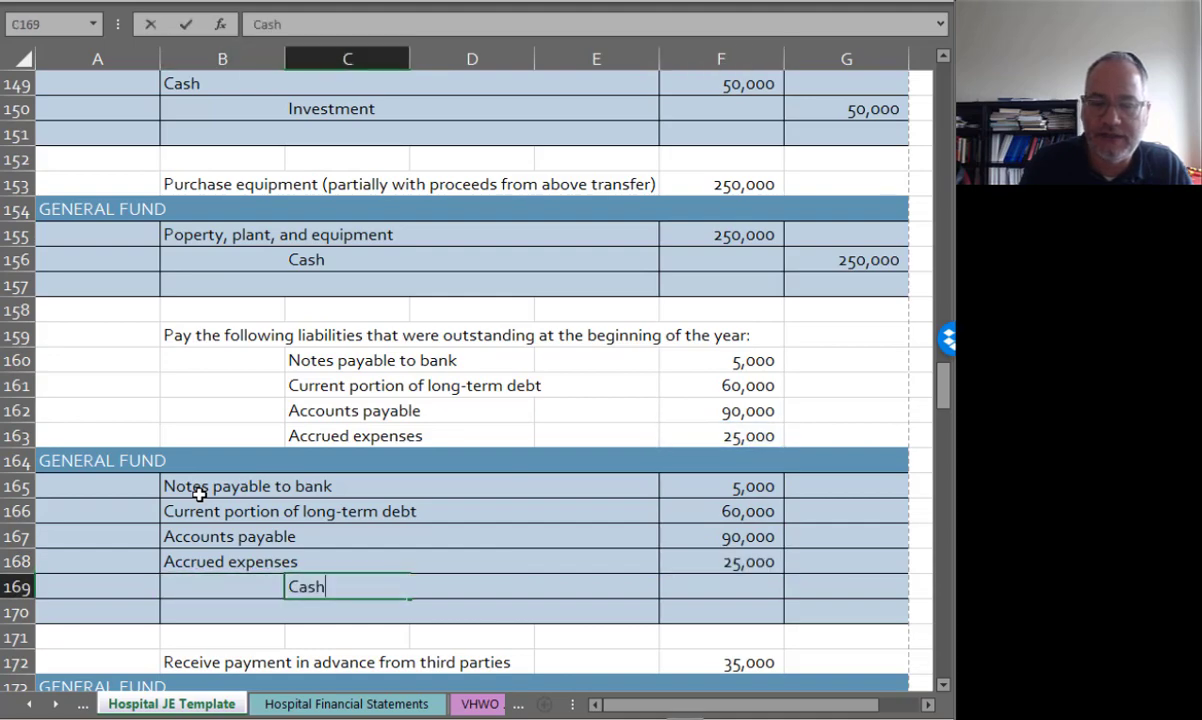
key("Tab")
key("Tab")
key("Tab")
key("Tab")
type("=sum(")
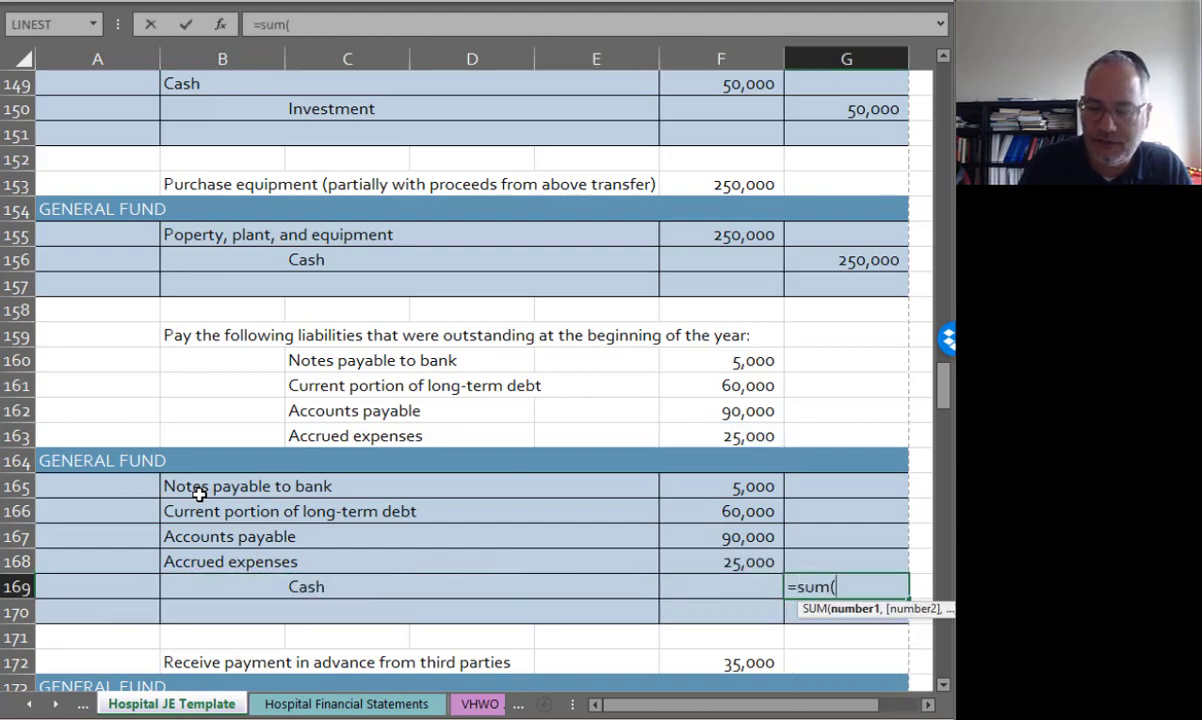
key("Up")
key("Left")
key("shift+Up")
key("shift+Up")
key("shift+Up")
key("shift+Up")
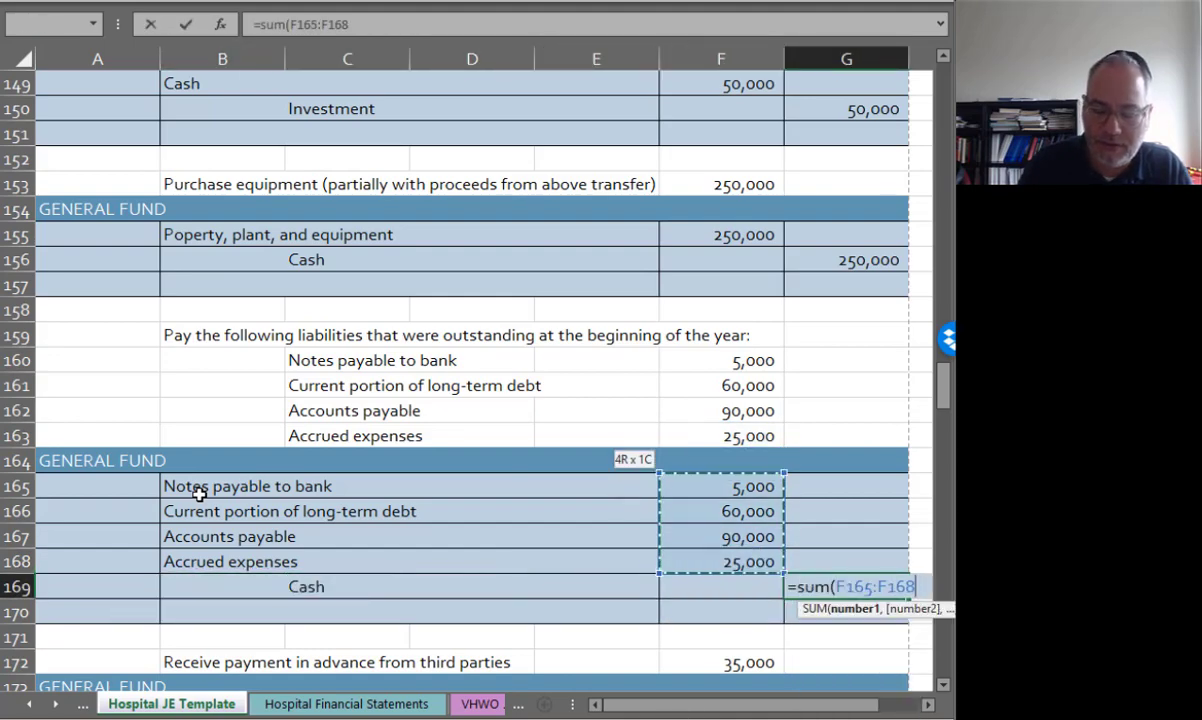
key("Return")
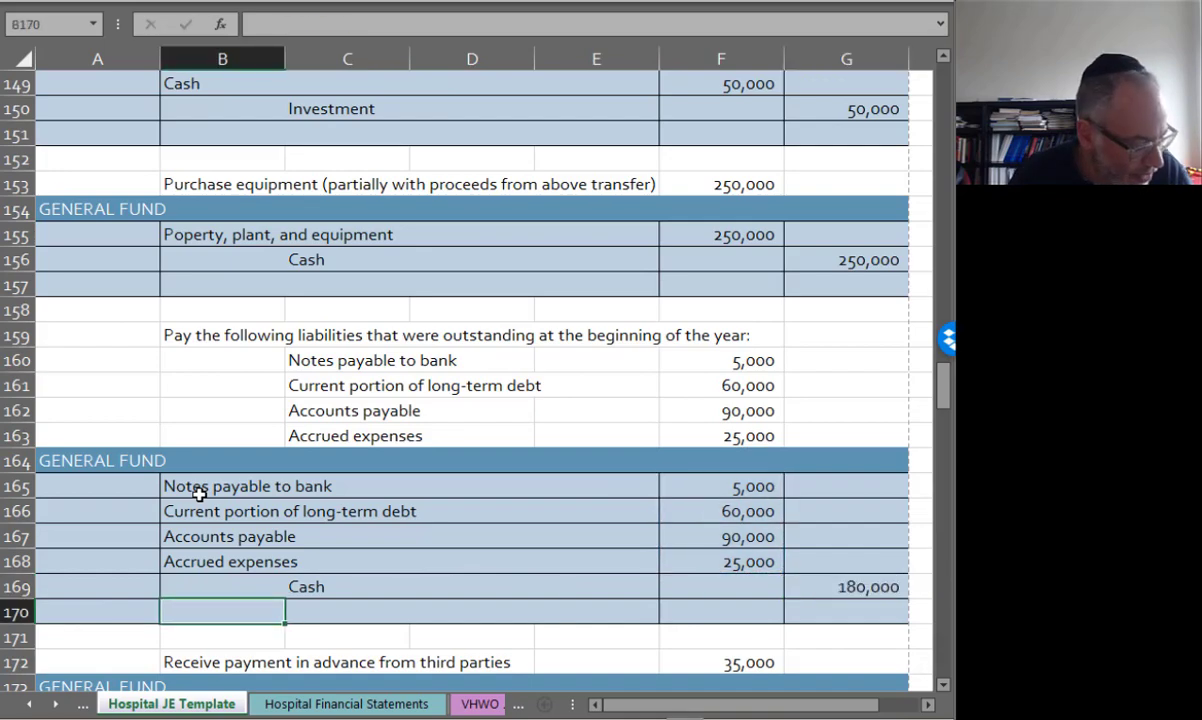
Step: Enter "Cash" in B174 and link its debit in F174 to the advance payment amount (=F172)
scroll(196, 505, "down", 1)
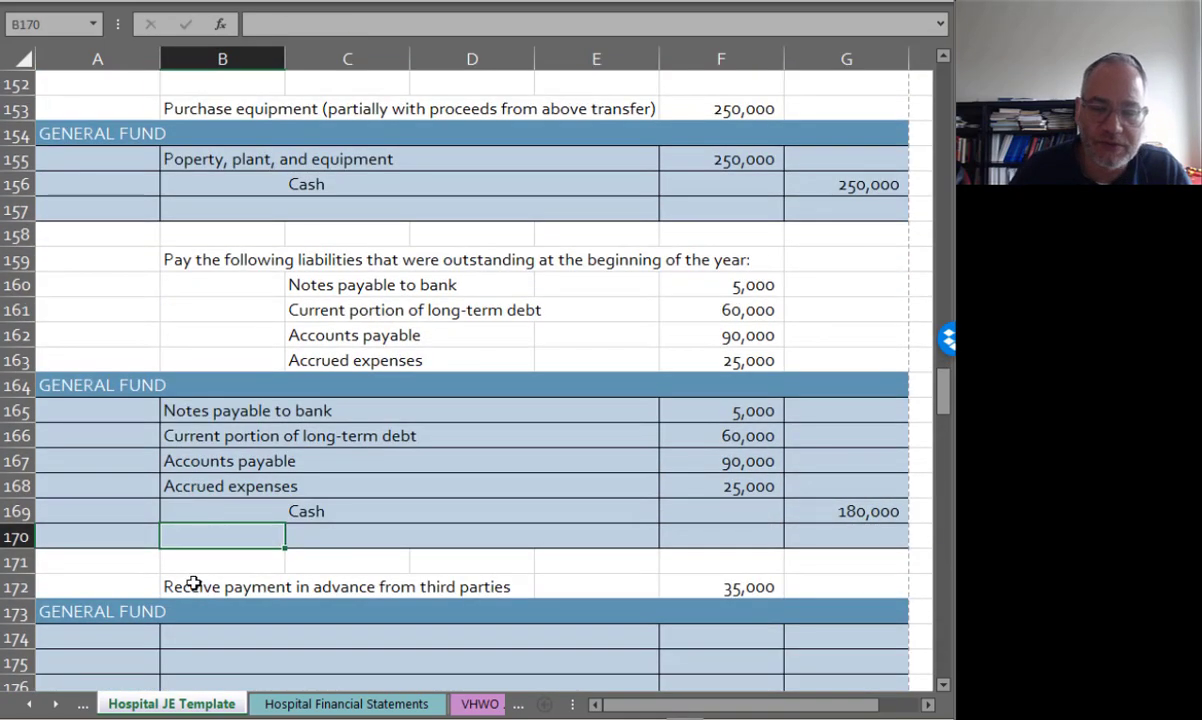
scroll(193, 570, "down", 1)
left_click(187, 560)
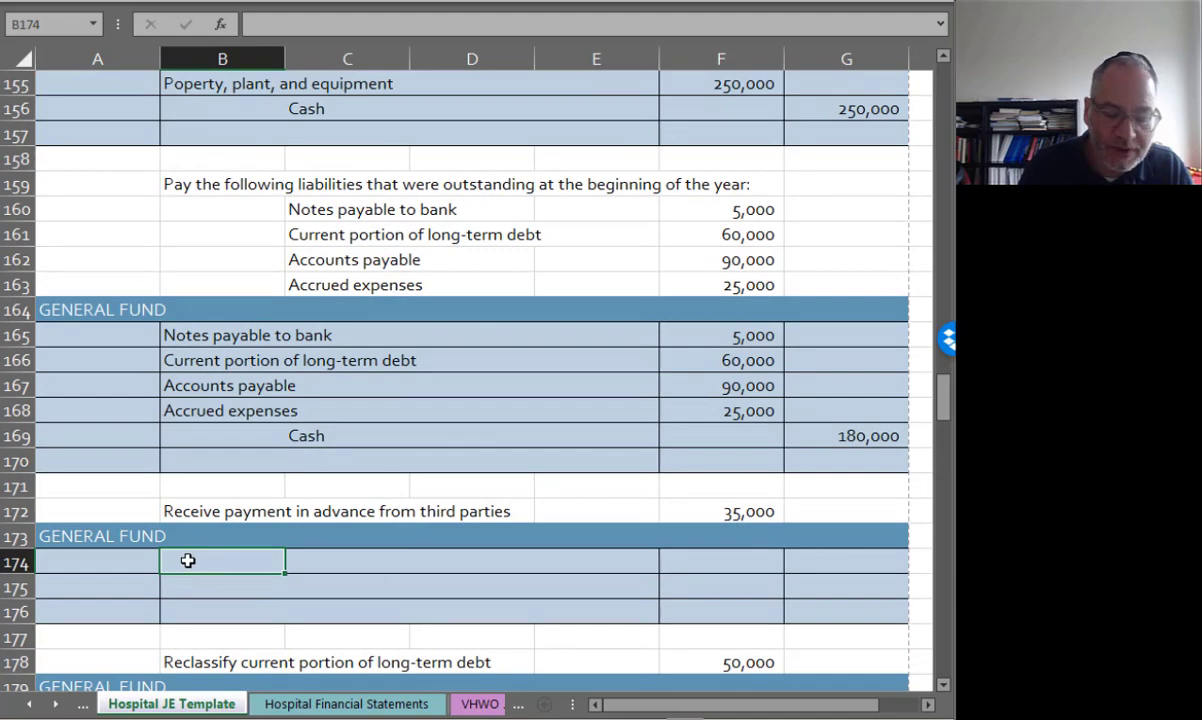
type("Cash")
key("Tab")
key("Tab")
key("Tab")
key("Tab")
type("=")
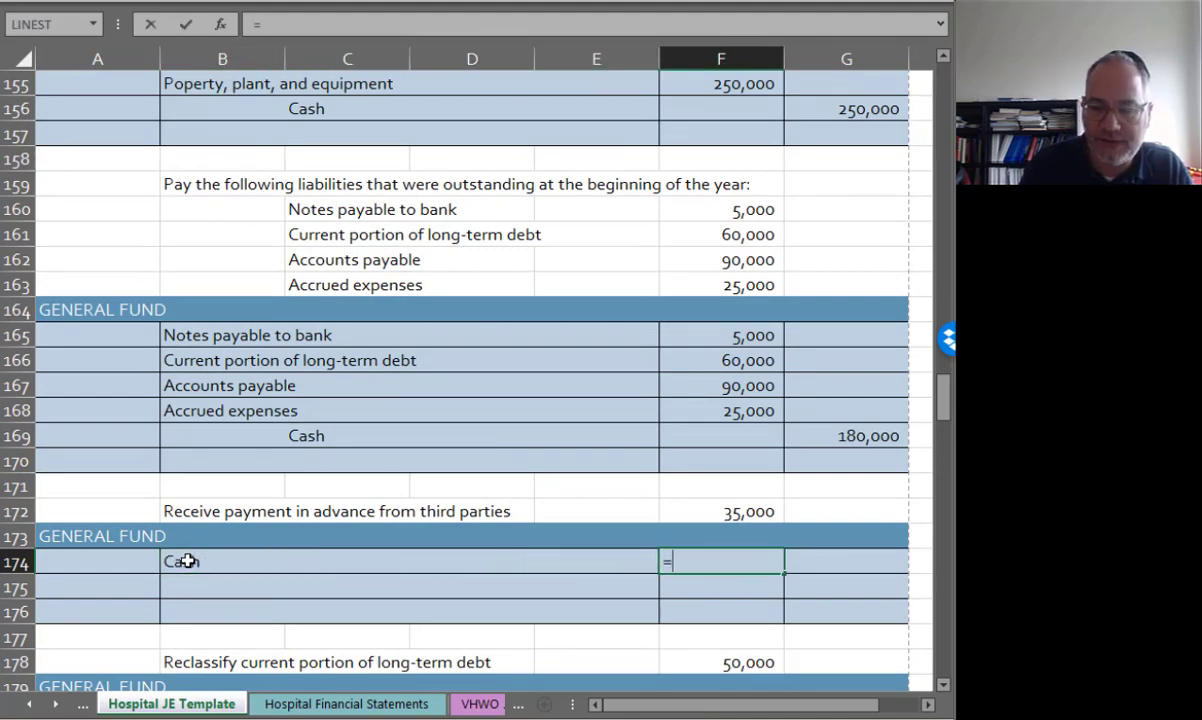
key("Up")
key("Up")
key("Return")
Step: Enter "Advanced from third parties" in C175 and link its credit in G175 to the cash debit (=F174)
key("Tab")
key("F2")
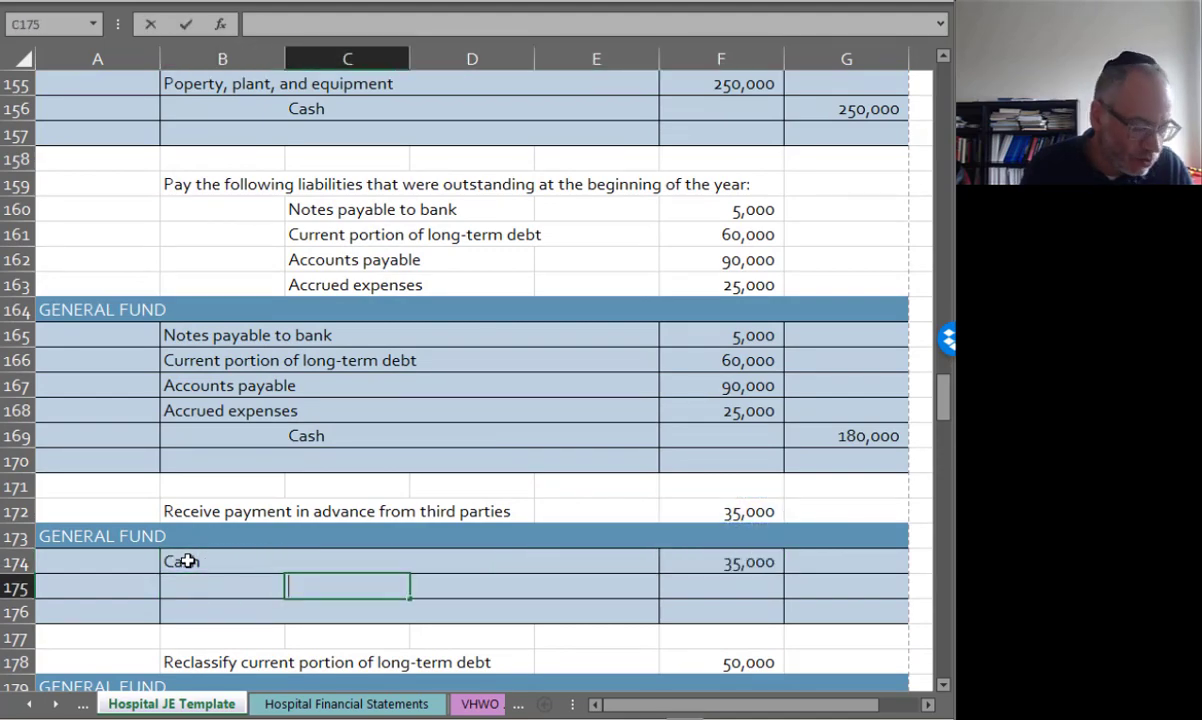
type("Advanced from third ")
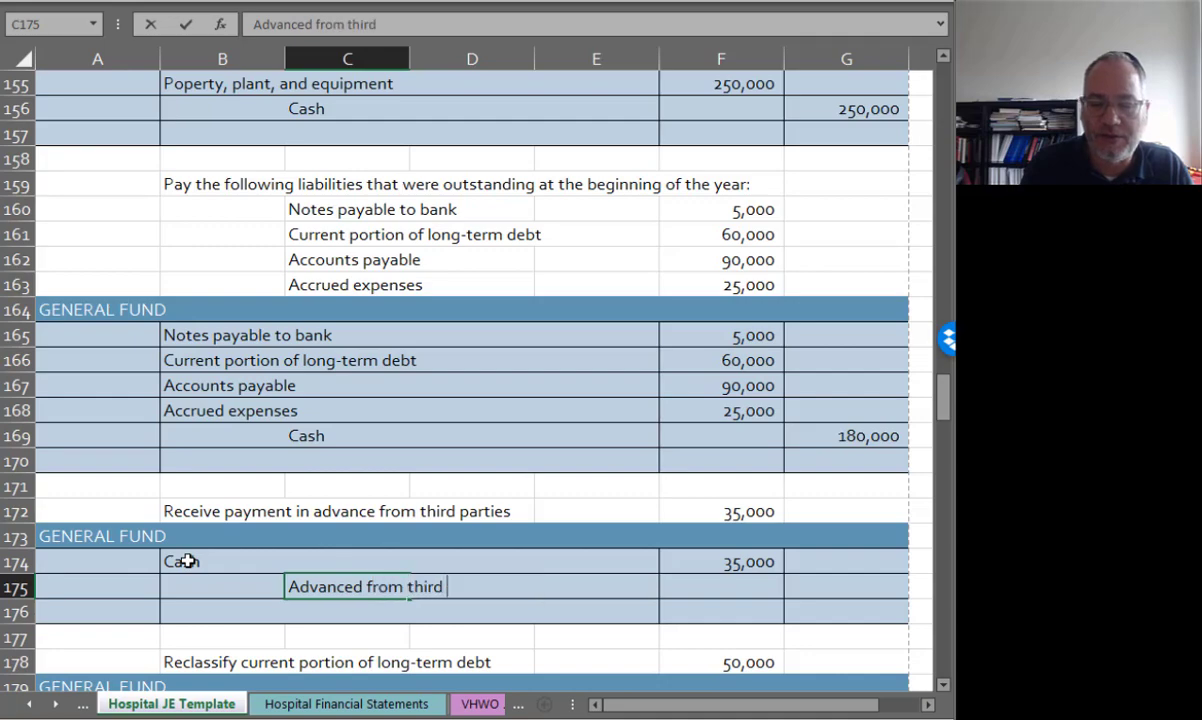
type("parties")
key("Tab")
key("Tab")
key("Tab")
key("Tab")
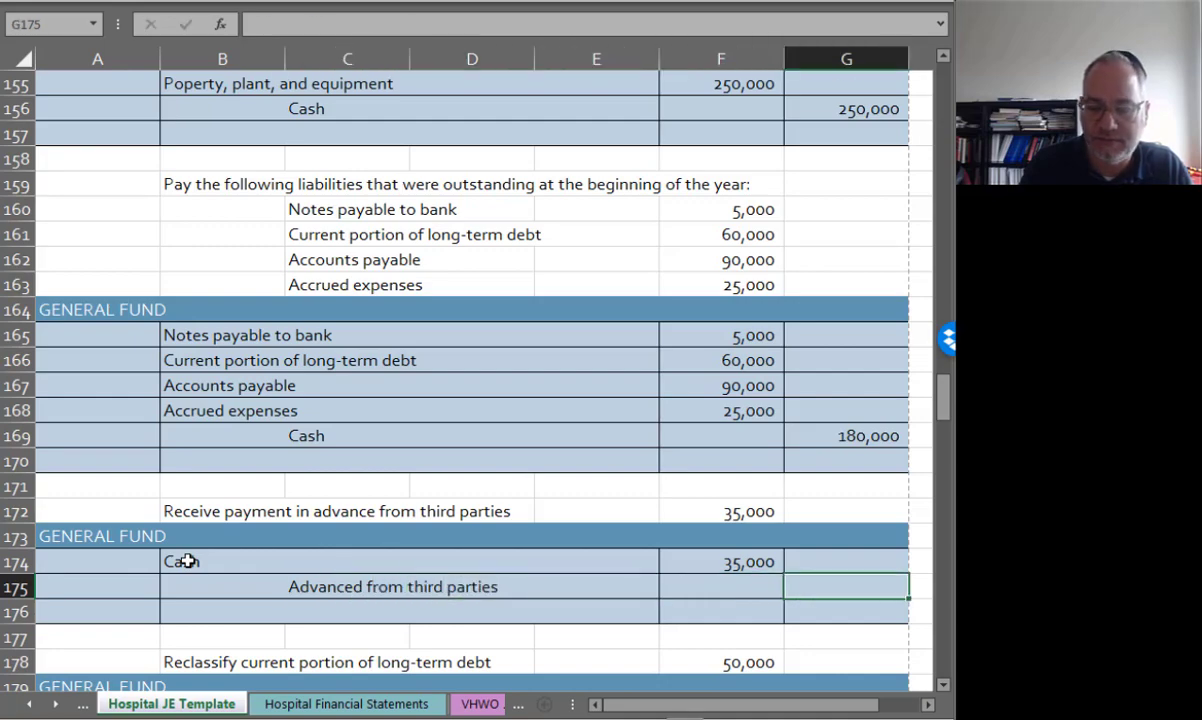
type("=")
key("Up")
key("Left")
key("Return")
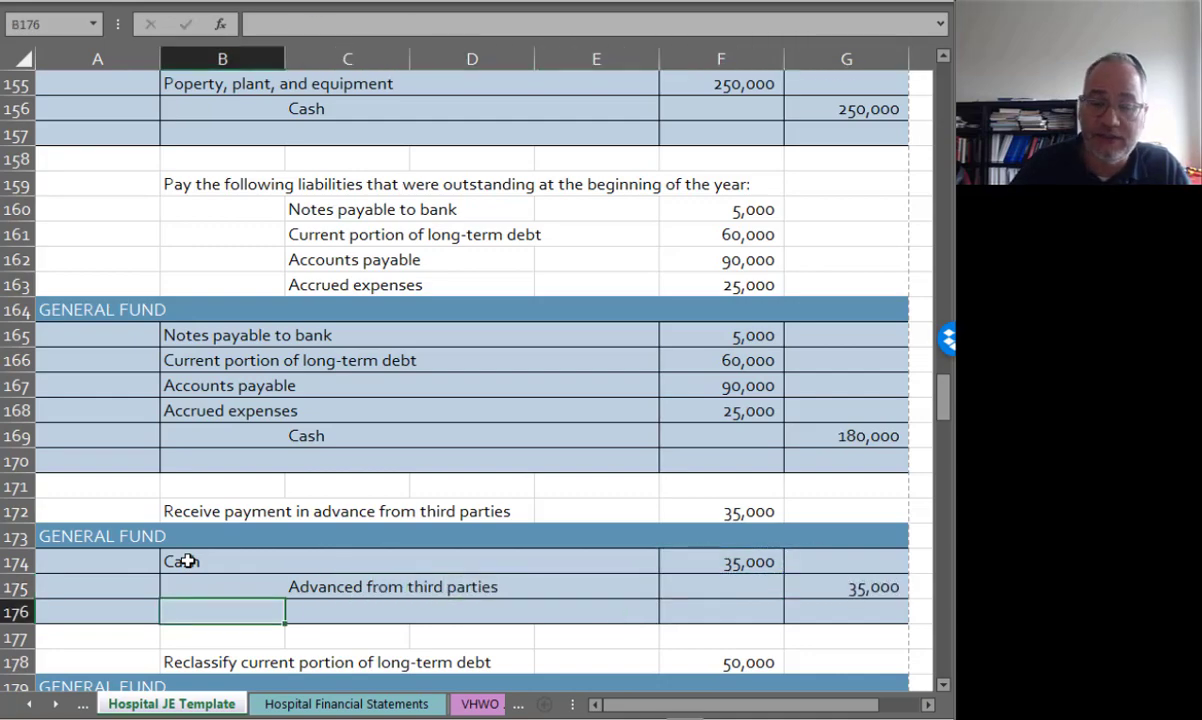
Step: Enter "Mortgage payable" in B180 and link its debit in F180 to the debt reclassification amount (=F178)
scroll(188, 561, "down", 3)
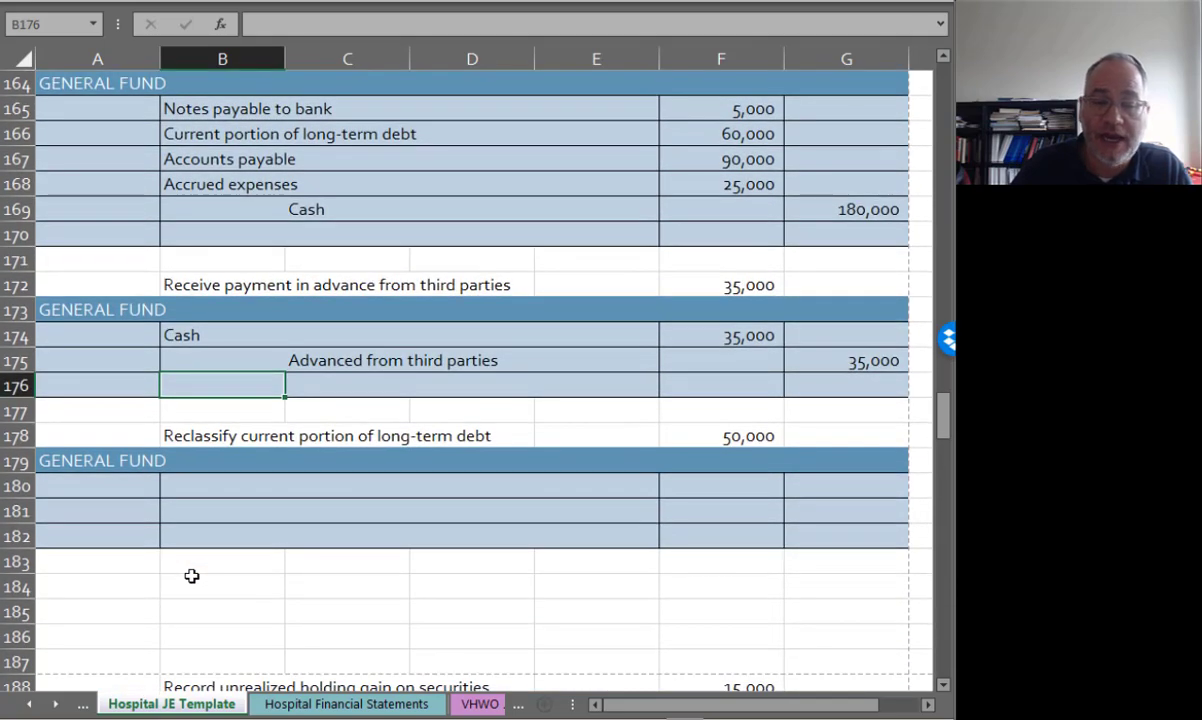
left_click(205, 483)
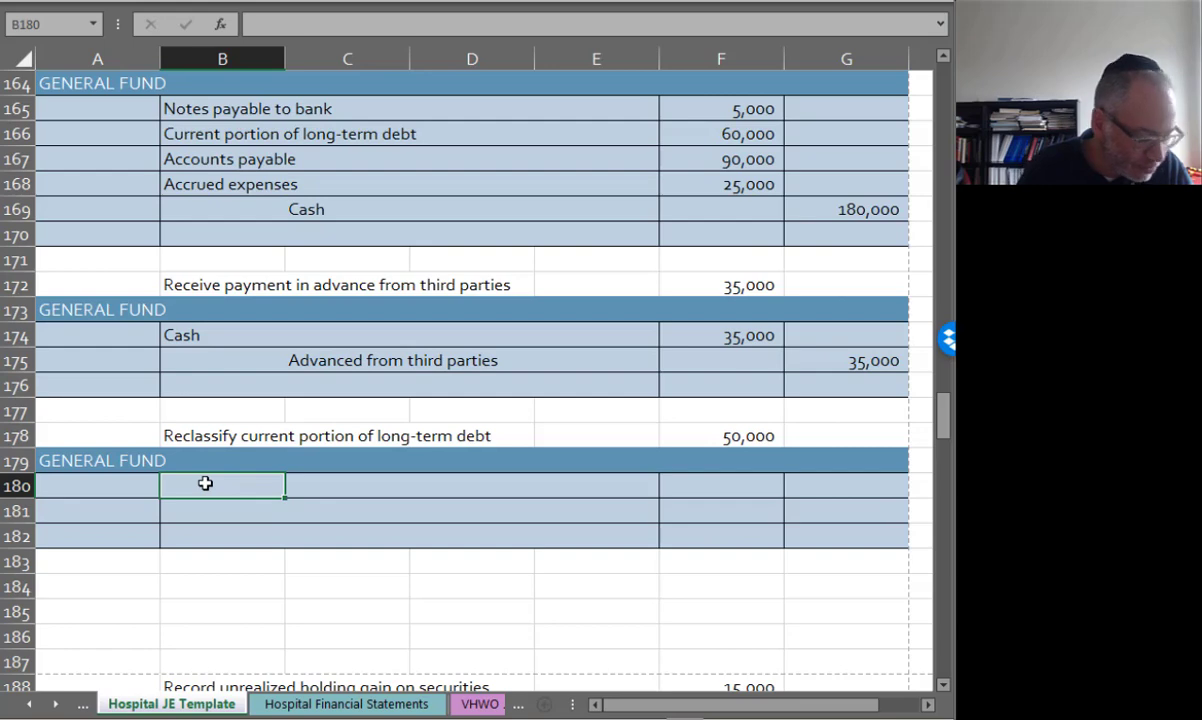
type("Mortgage payable")
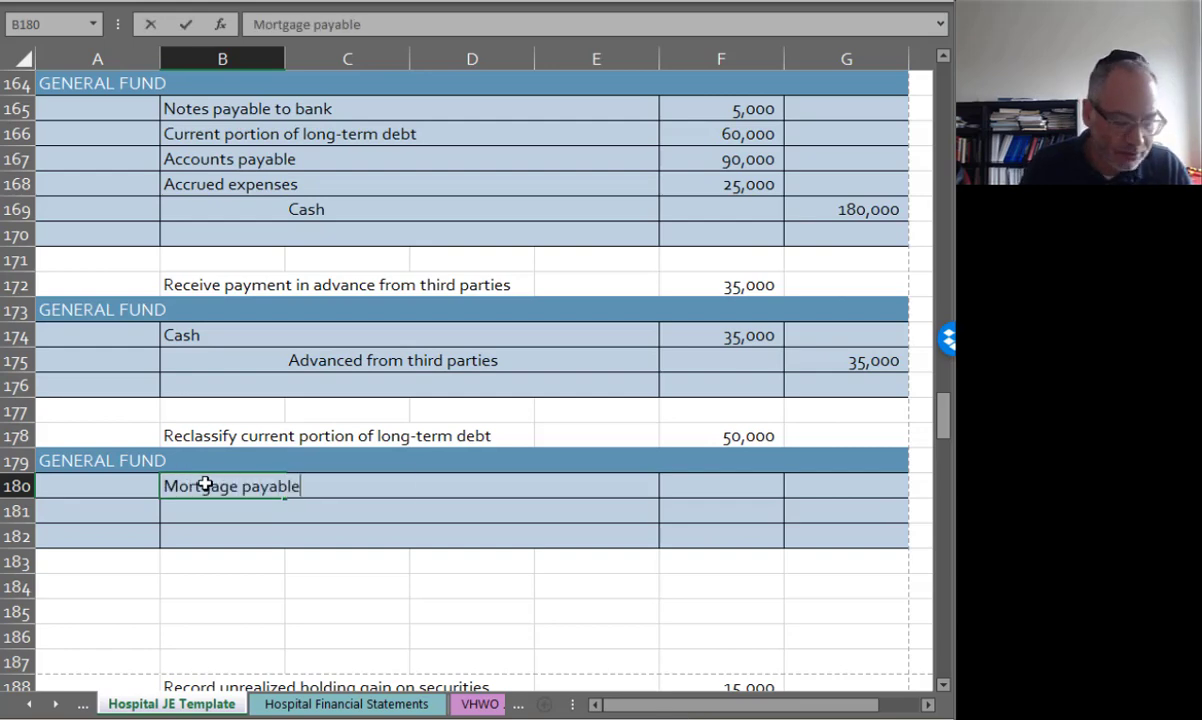
key("Tab")
key("Tab")
key("Tab")
key("Tab")
type("=")
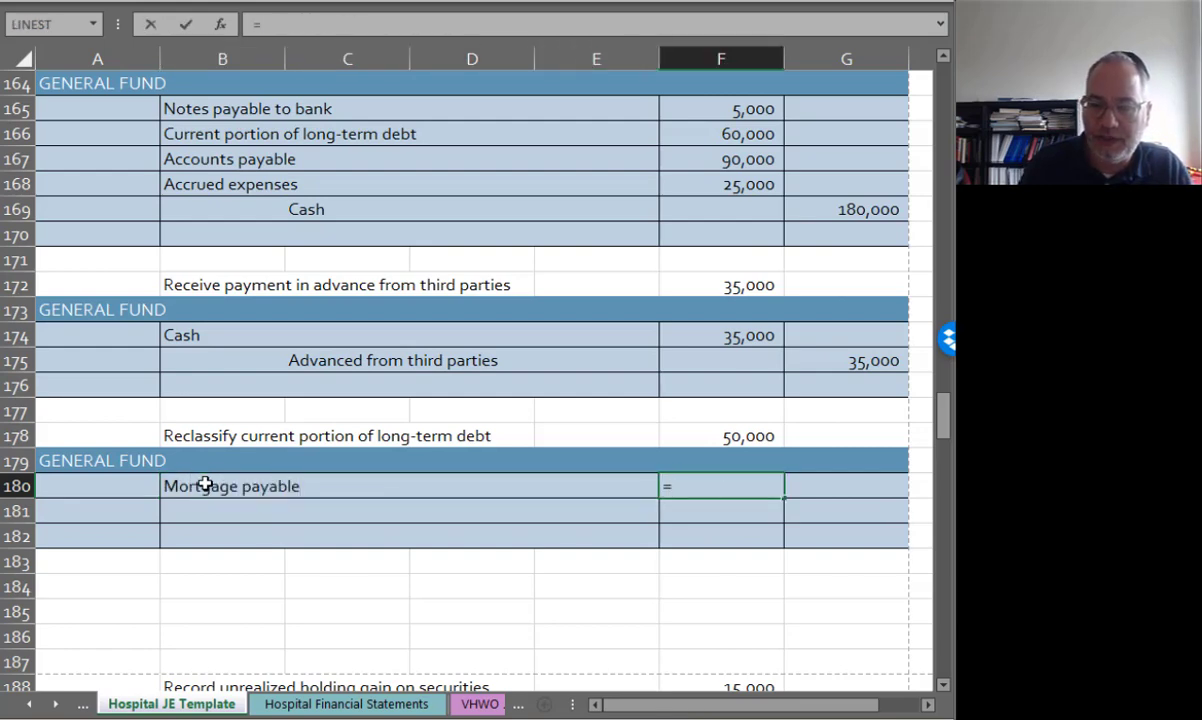
key("Up")
key("Up")
key("Return")
Step: Enter "Current portion of long-term debt" in C181 and link its credit in G181 to the mortgage debit (=F180)
key("Tab")
type("Current")
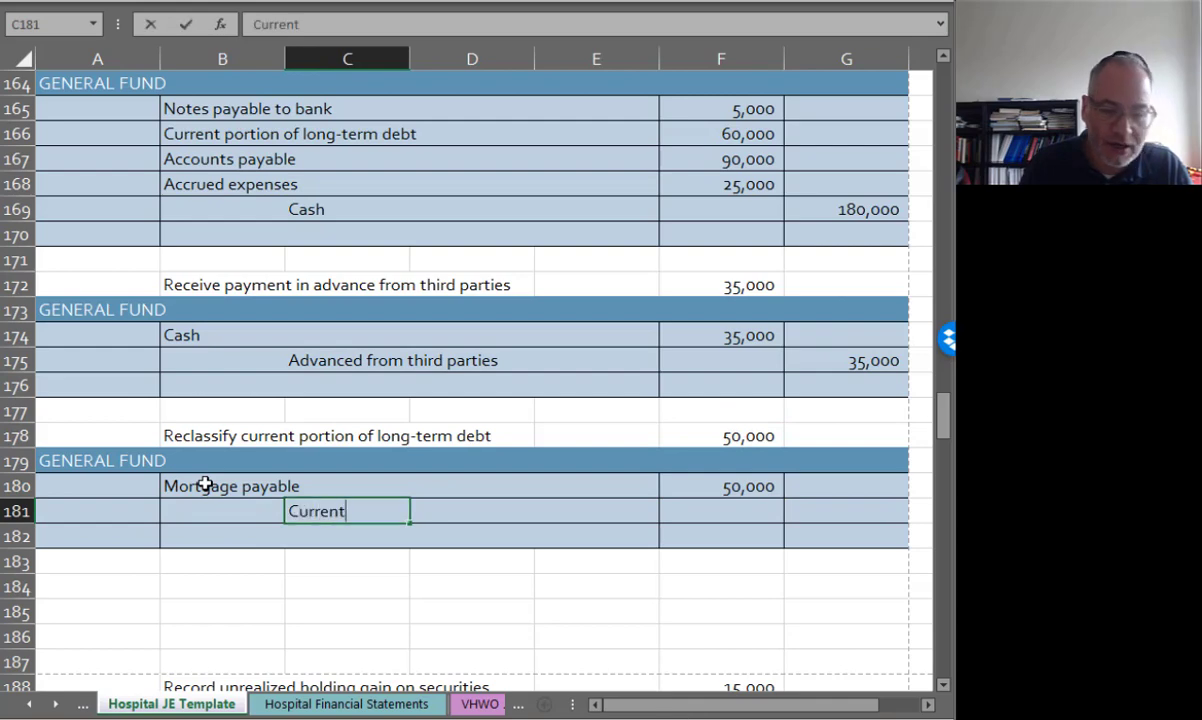
type(" portion of long-term")
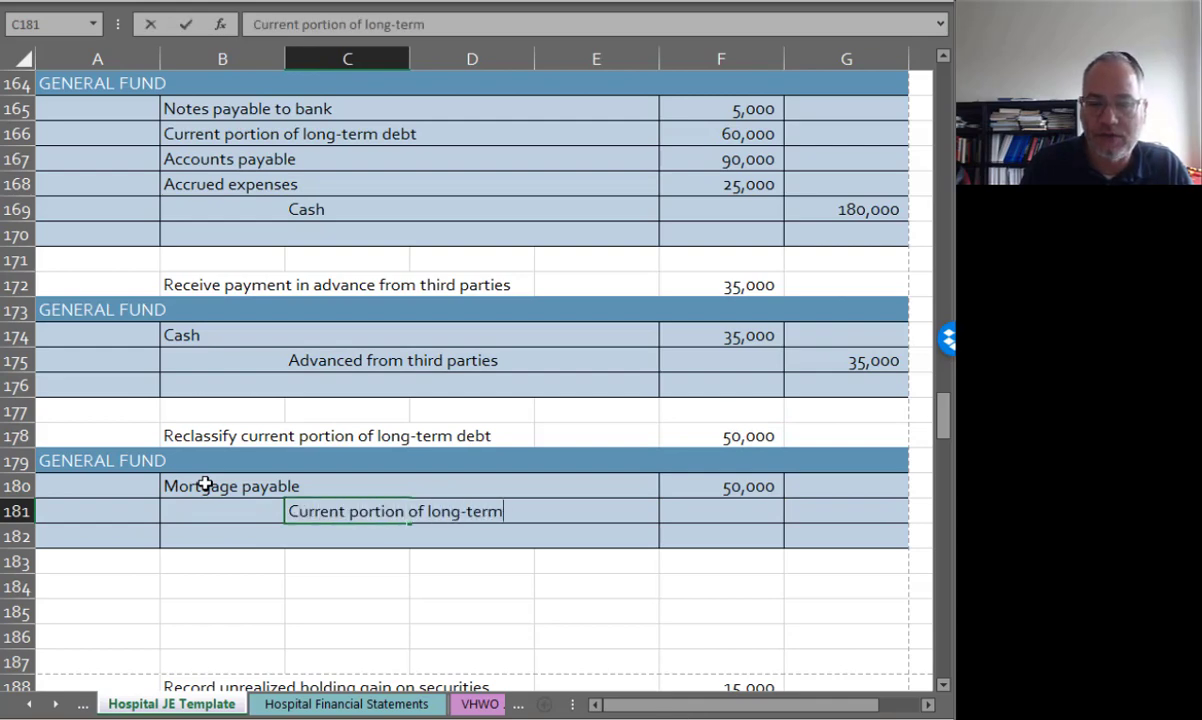
type(" debt")
key("Tab")
key("Tab")
key("Tab")
key("Tab")
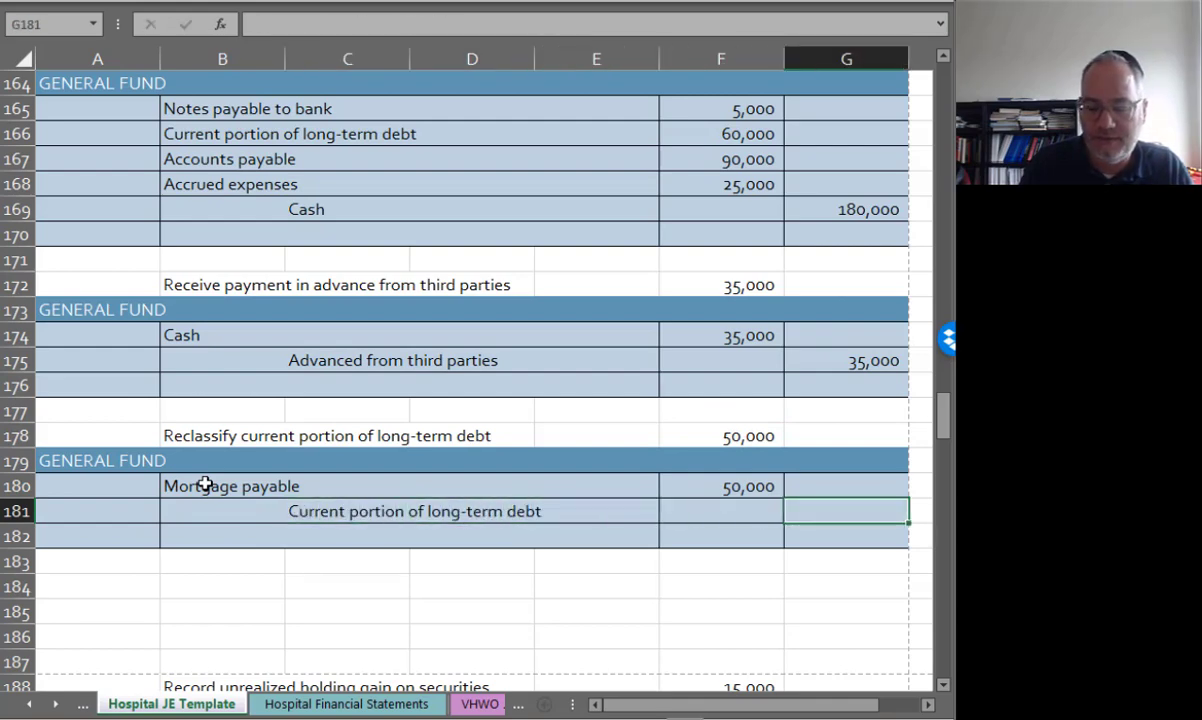
type("=")
key("Up")
key("Left")
key("Return")
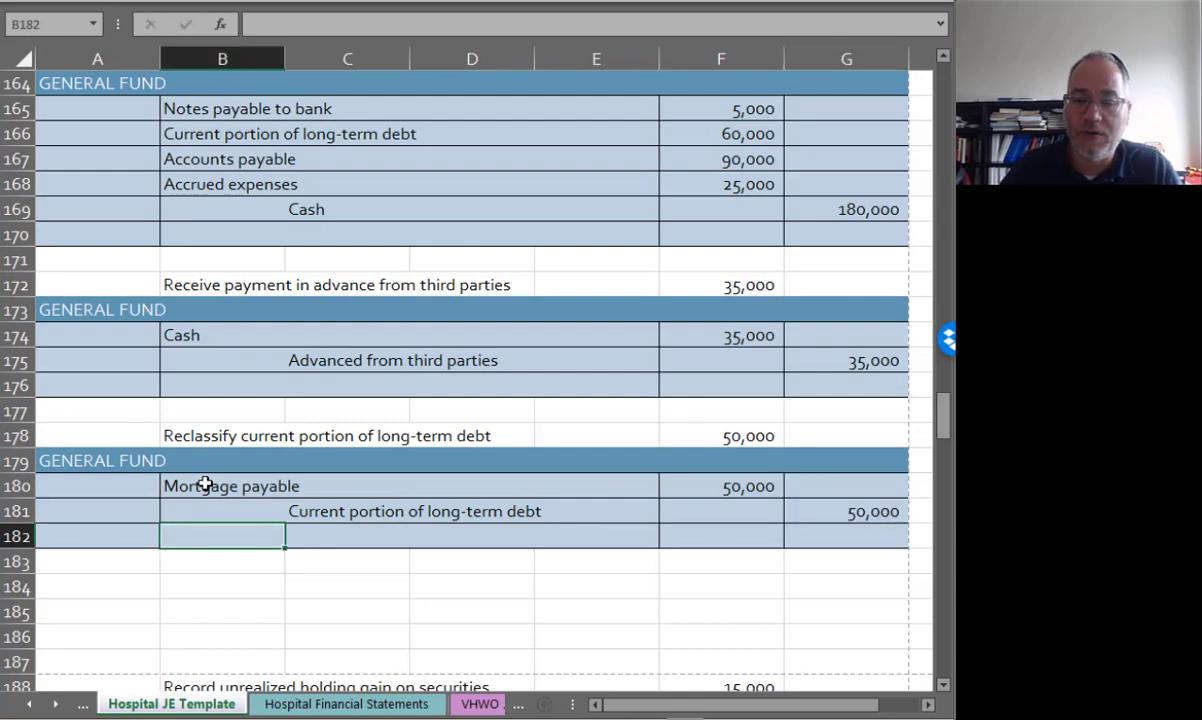
Step: Enter "Invstments" in B190 and link its debit in F190 to the unrealized holding gain amount (=F188)
scroll(237, 563, "down", 4)
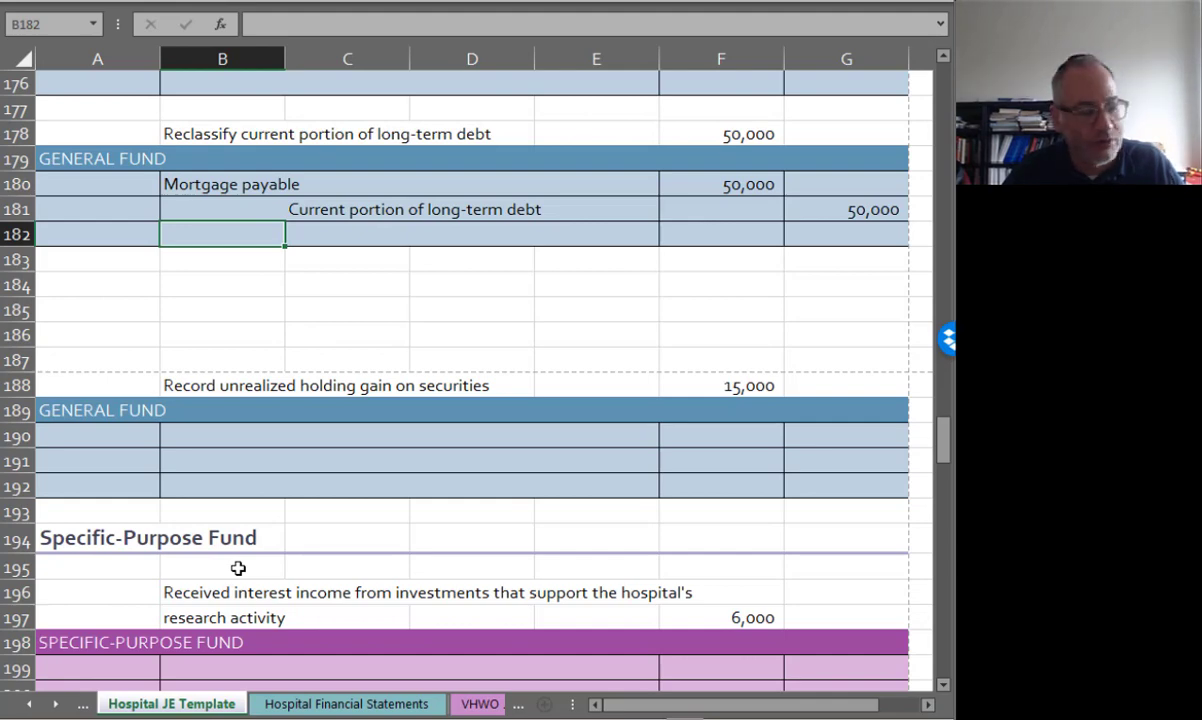
left_click(210, 432)
type("In")
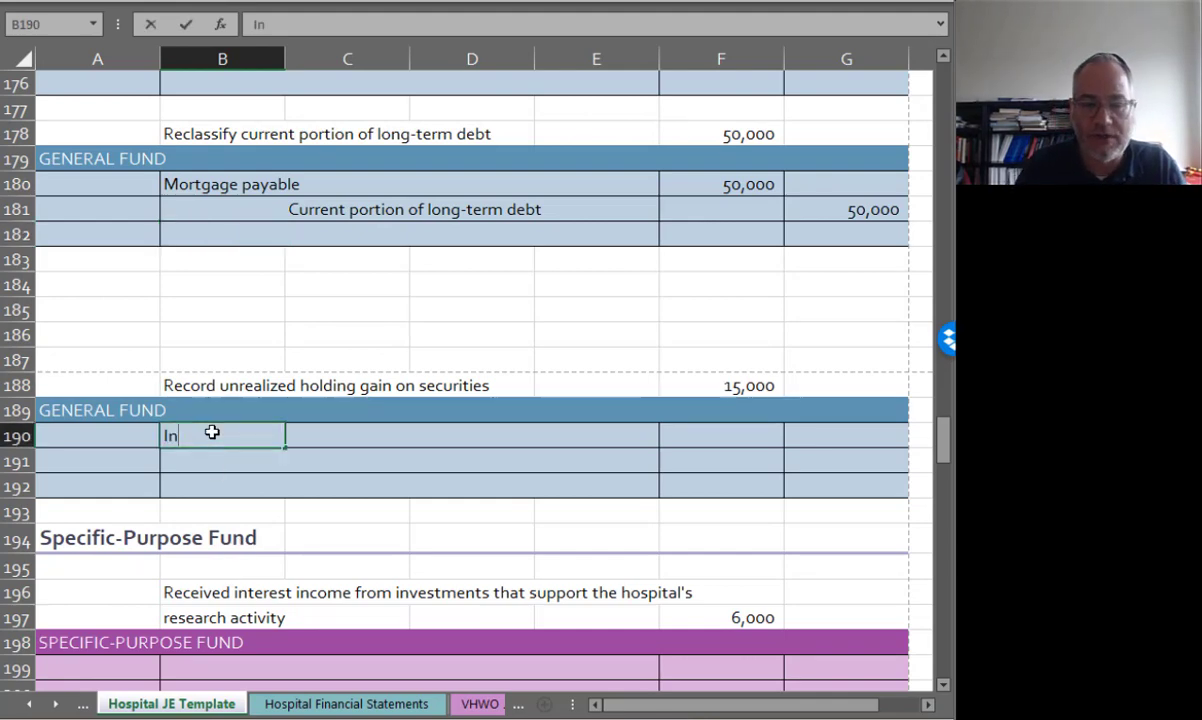
type("vst")
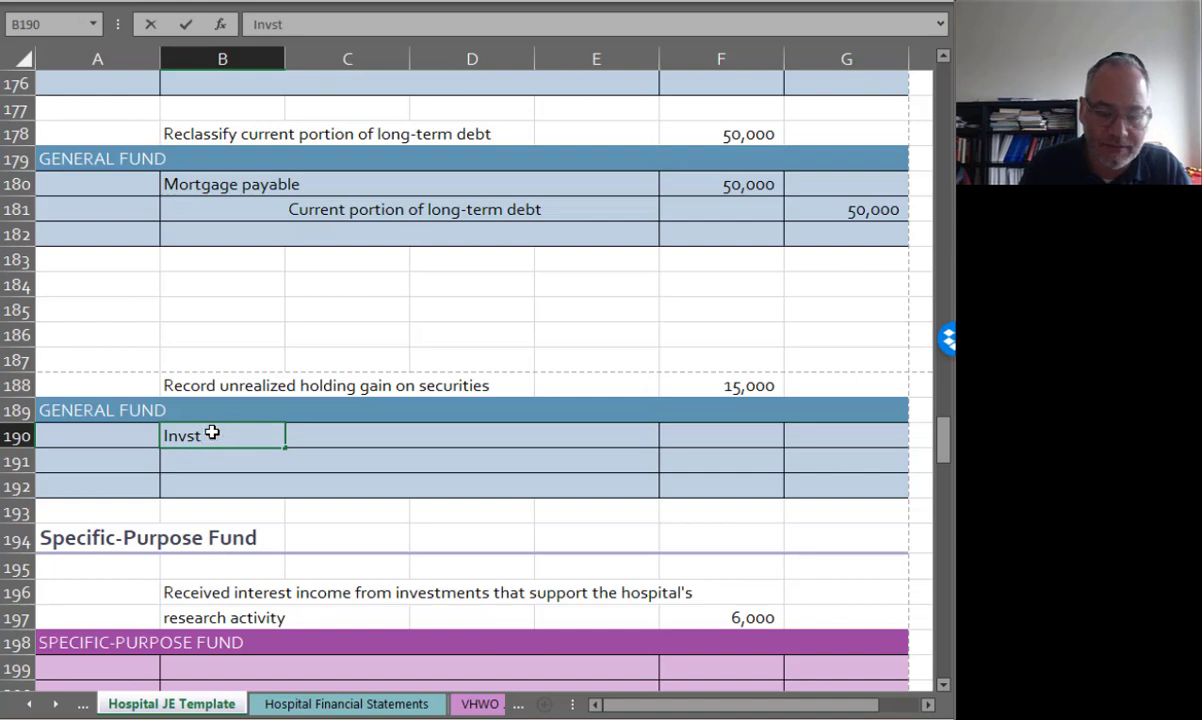
type("ments")
key("Right")
key("Right")
key("Right")
key("Right")
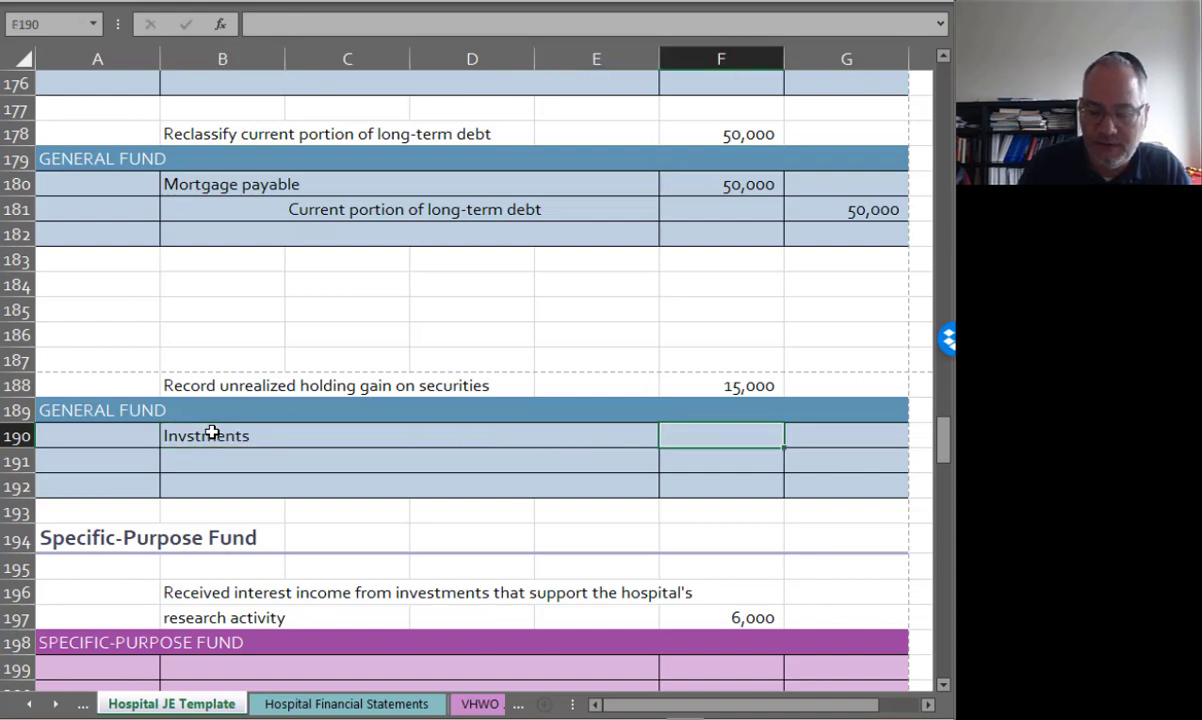
type("=")
key("Up")
key("Return")
Step: Enter "Unrealized holding gain on investment securities" in C191 and link its credit in G191 to the debit above (=F190)
key("Right")
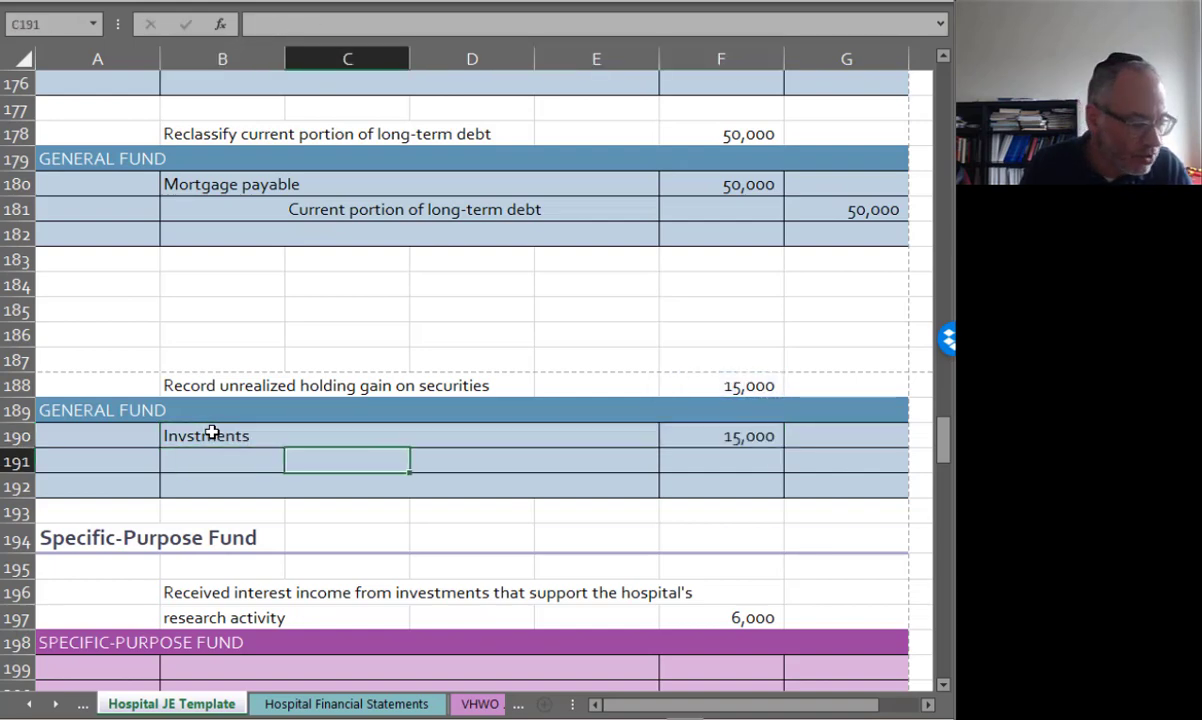
type("Unrealized")
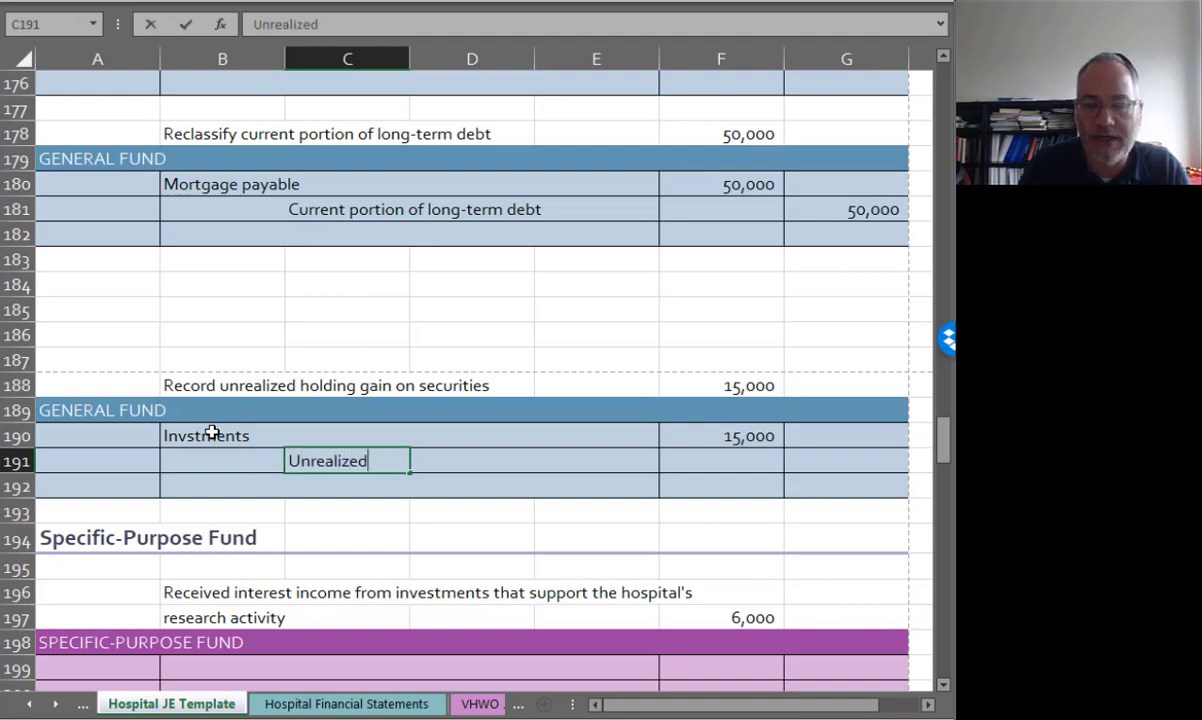
type(" holding gain on i")
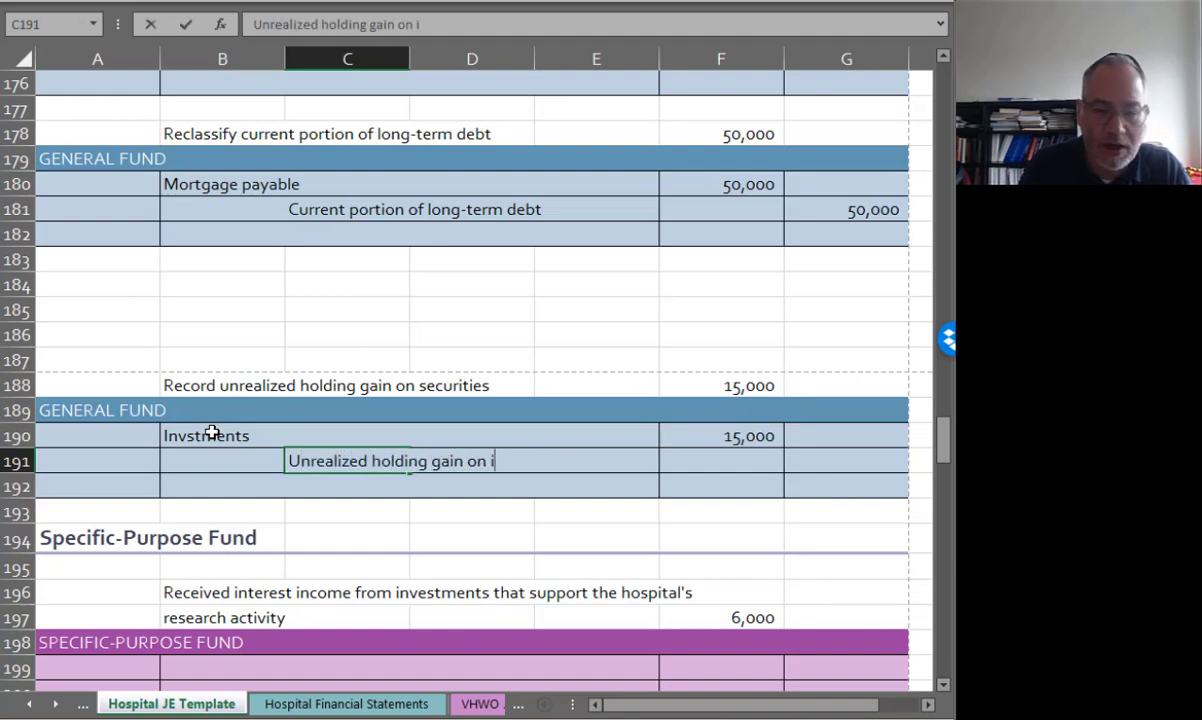
type("nvestment securities")
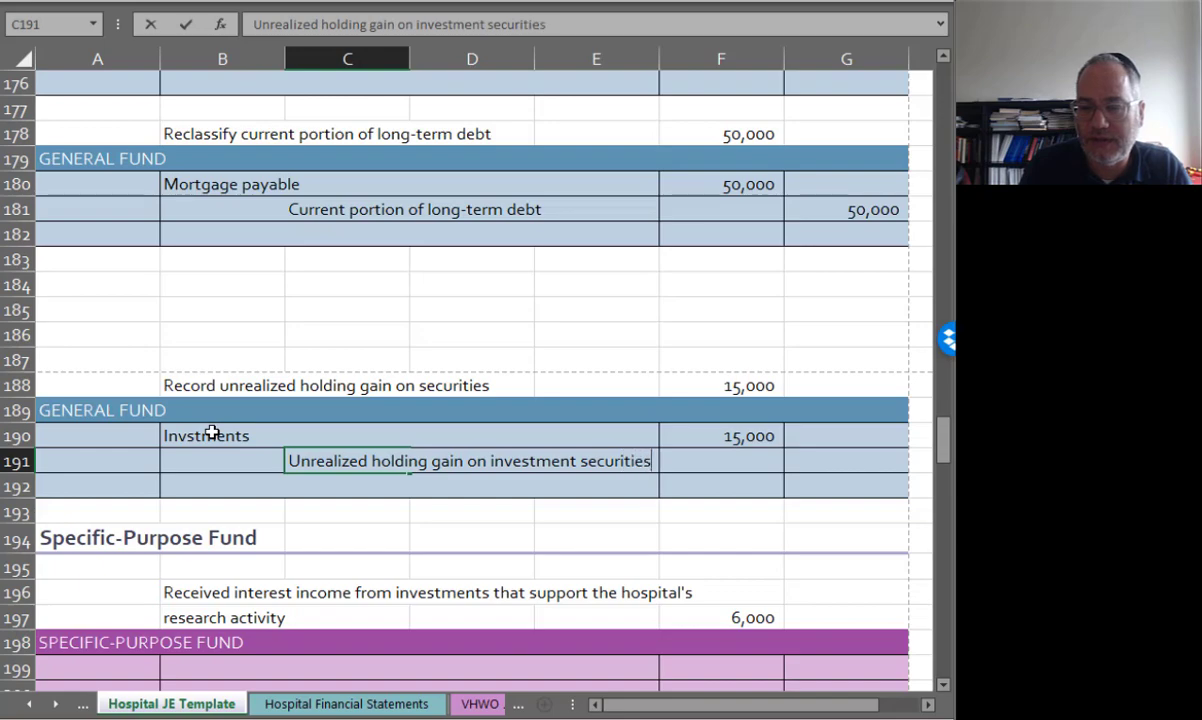
key("Tab")
key("Tab")
key("Tab")
key("Tab")
type("=")
key("Up")
key("Left")
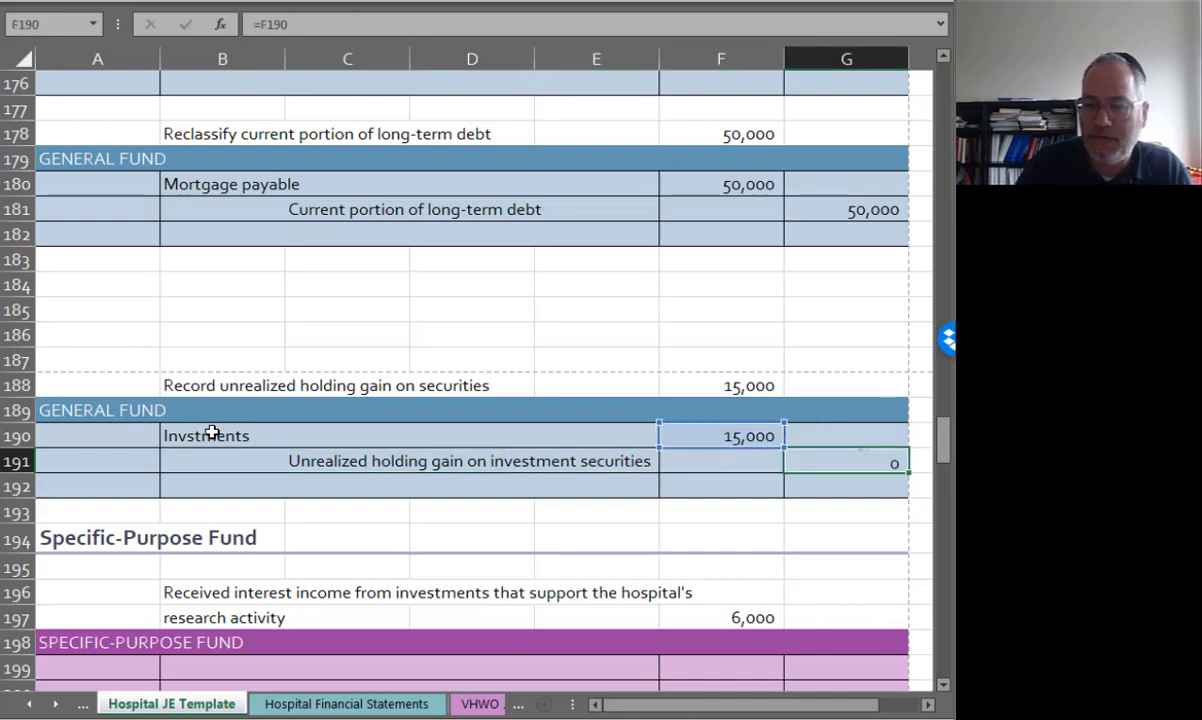
key("Return")
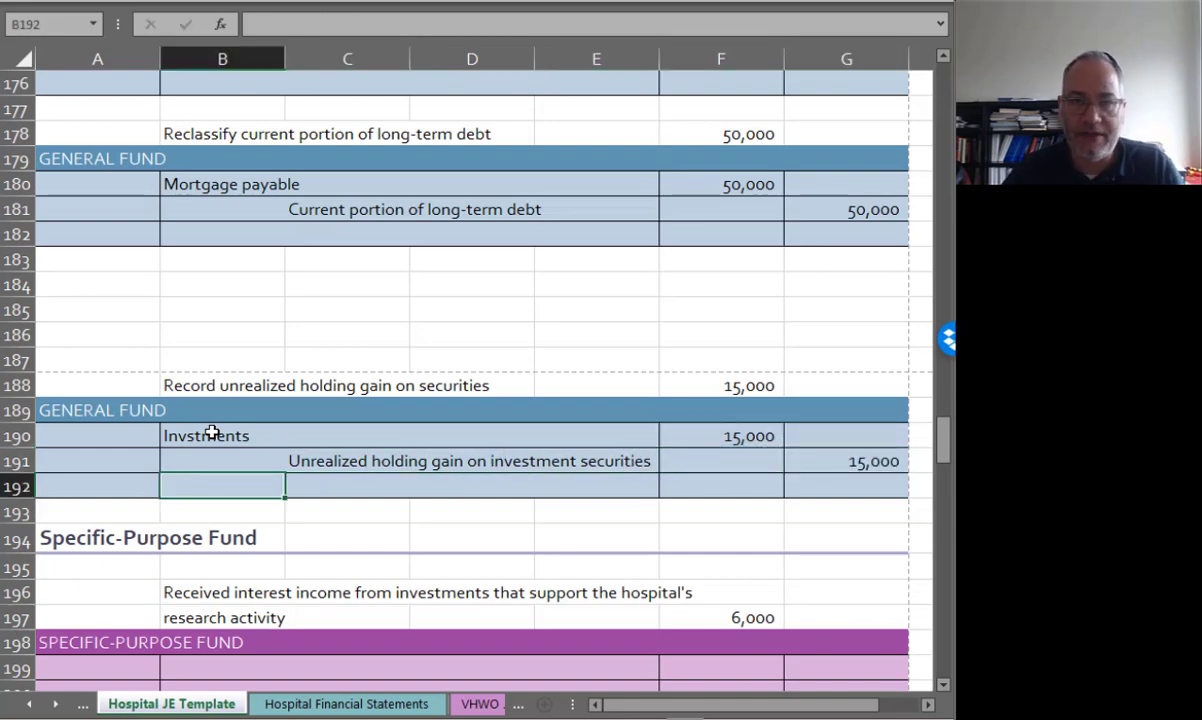